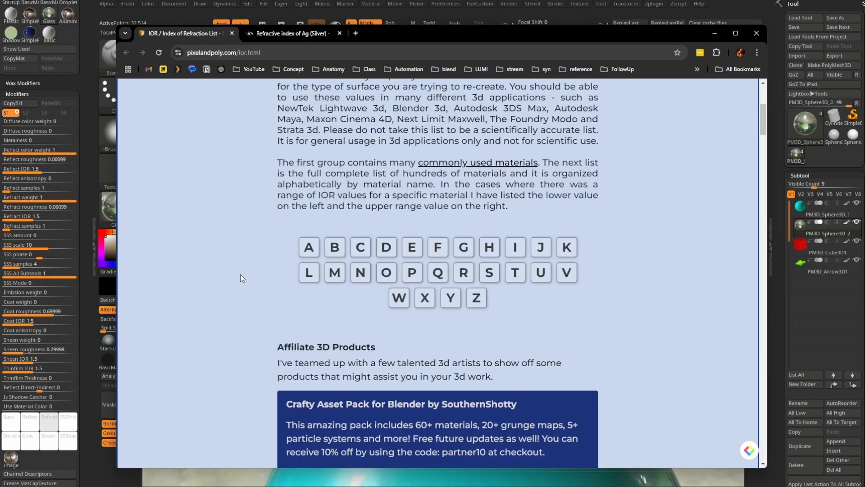
- Jump to the materials starting with G in the index of refraction list
left_click(463, 247)
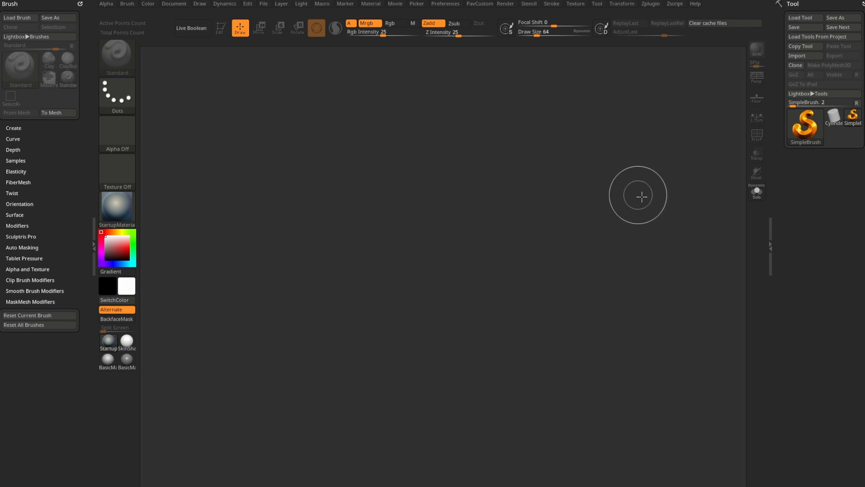
- Draw a Sphere3D on the canvas in Edit mode, convert it to a PolyMesh3D and expand its Subtool settings
left_click(800, 126)
left_click(805, 126)
left_click(414, 168)
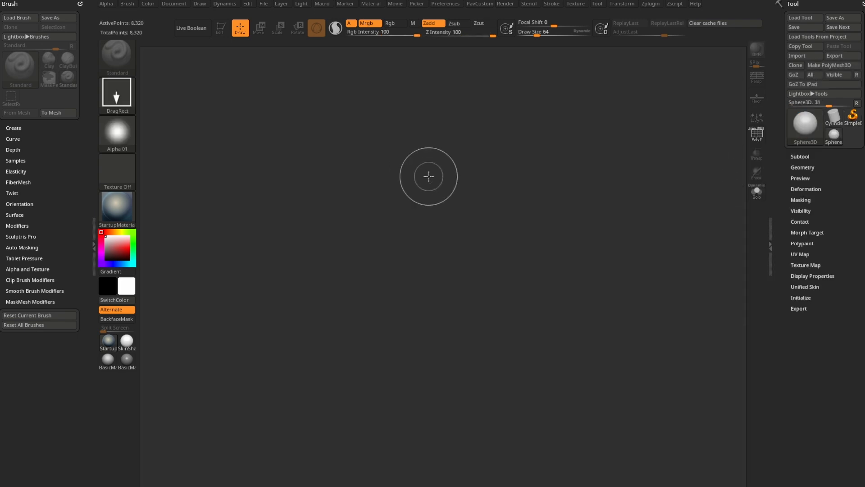
left_click_drag(369, 275, 387, 332)
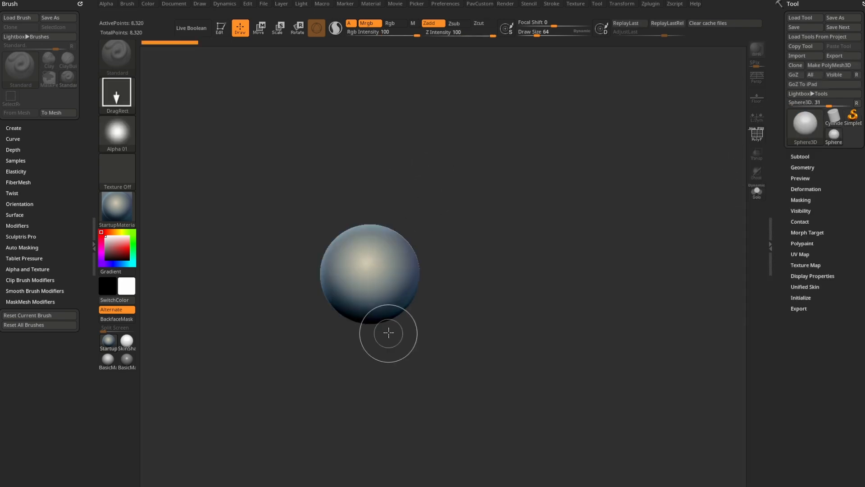
left_click(219, 30)
left_click(823, 66)
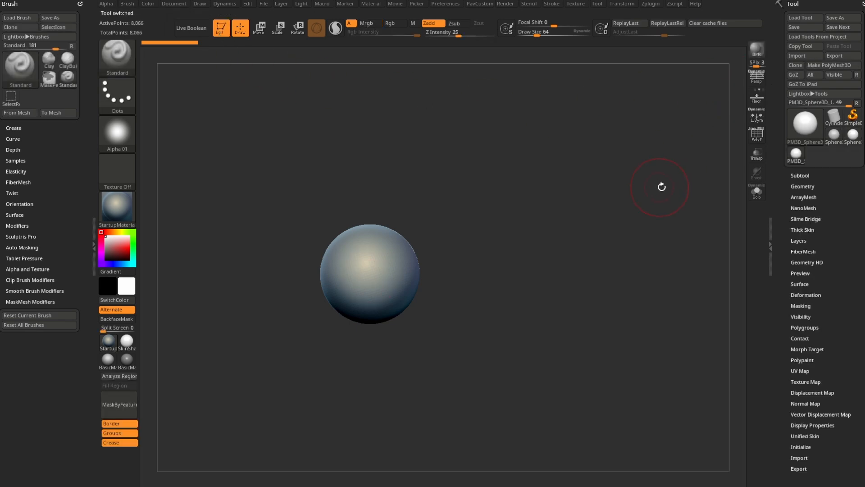
left_click(799, 176)
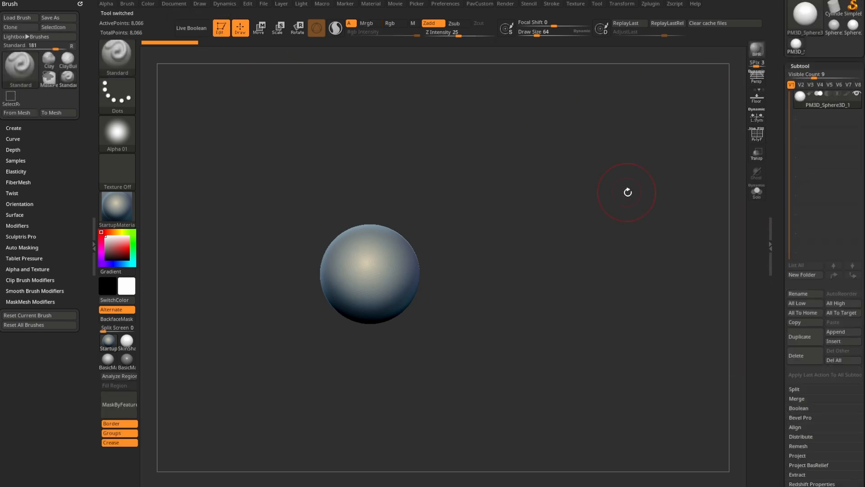
- Try a zigzag Standard brush stroke on the front of the sphere at a draw size of about 49, and undo it
key("shift")
left_click_drag(617, 208, 624, 230, "alt")
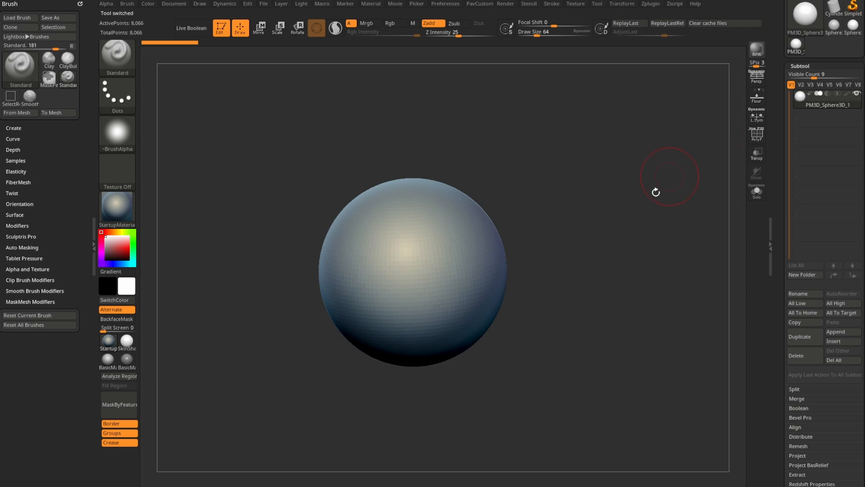
left_click_drag(670, 176, 627, 208)
key("s")
mouse_move(389, 225)
left_mouse_down()
mouse_move(421, 241)
mouse_move(473, 240)
left_mouse_up()
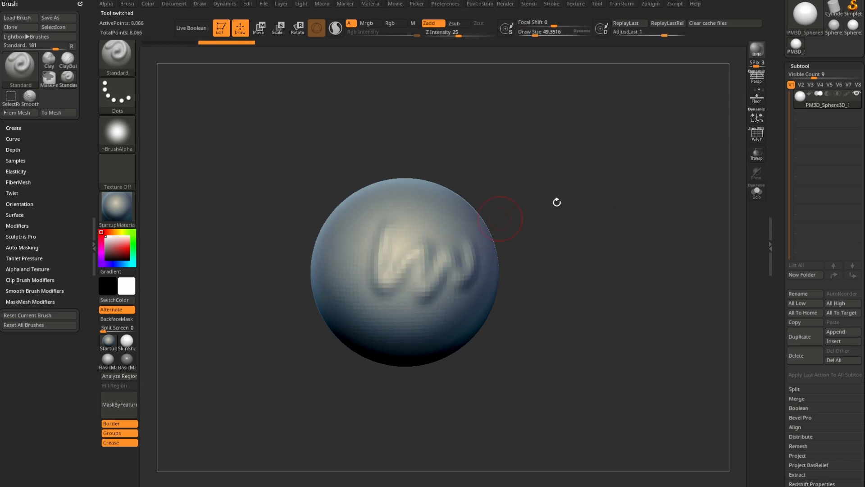
key("ctrl+z")
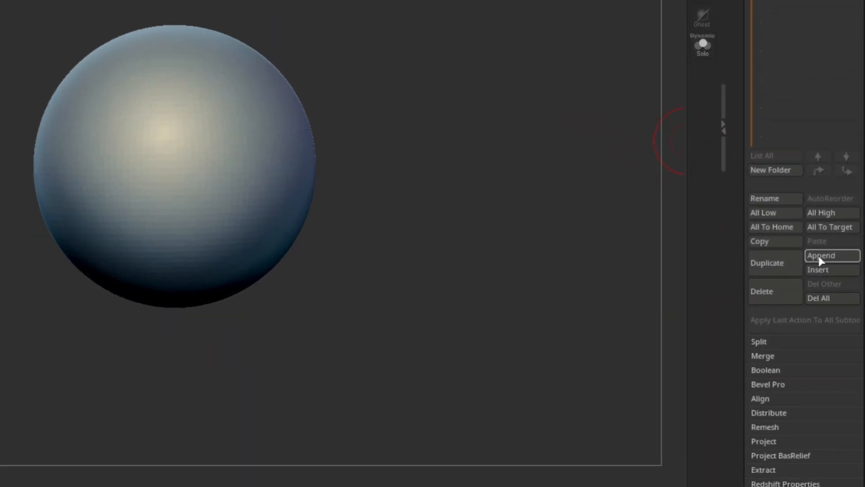
- Append a Cube3D and an Arrow3D as new subtools to the sphere
left_click(835, 332)
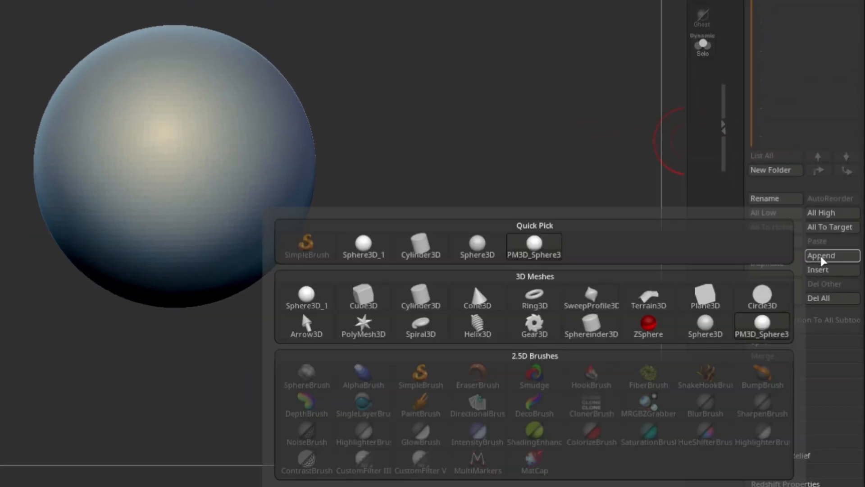
left_click(363, 296)
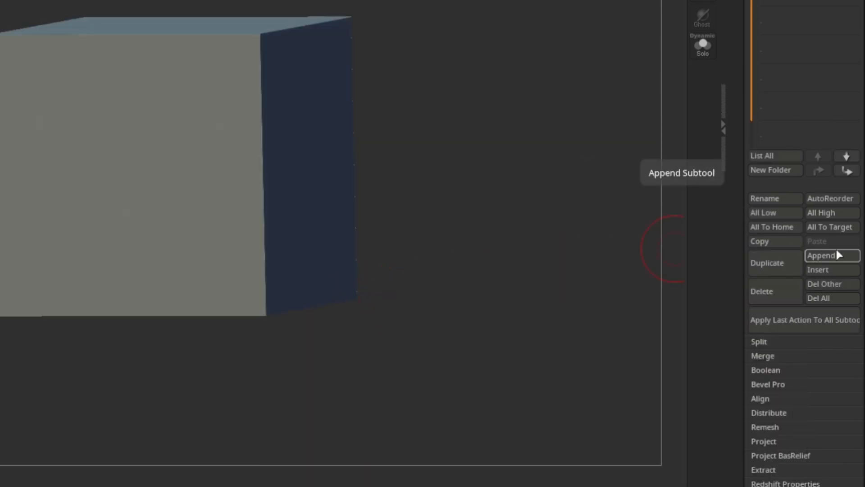
left_click(821, 255)
left_click(312, 325)
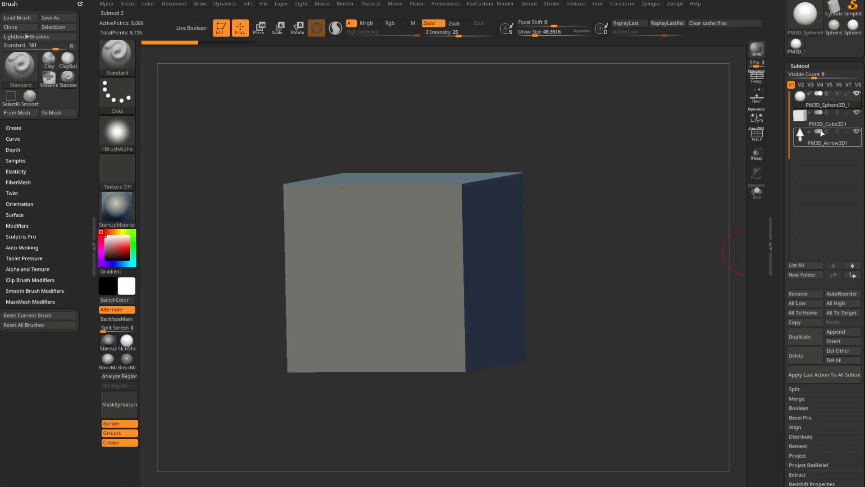
- Move the cube to the lower front right of the sphere and make it smaller than the sphere
key("w")
left_click_drag(327, 277, 530, 277)
left_click_drag(582, 225, 582, 318)
left_click_drag(581, 369, 477, 370)
- Select the arrow subtool, turn it on its side and place it to the left of the sphere, pointing outward
left_click(802, 139)
left_click_drag(681, 210, 511, 253)
left_click_drag(372, 275, 238, 275)
left_click_drag(475, 126, 535, 151, "alt")
left_click_drag(535, 152, 509, 160, "shift")
mouse_move(369, 268)
left_mouse_down()
mouse_move(359, 293)
mouse_move(318, 310)
left_mouse_up()
key("q")
mouse_move(543, 188)
left_mouse_down()
mouse_move(669, 191)
mouse_move(631, 197)
mouse_move(642, 227)
mouse_move(505, 340)
left_mouse_up()
left_click_drag(569, 303, 608, 238)
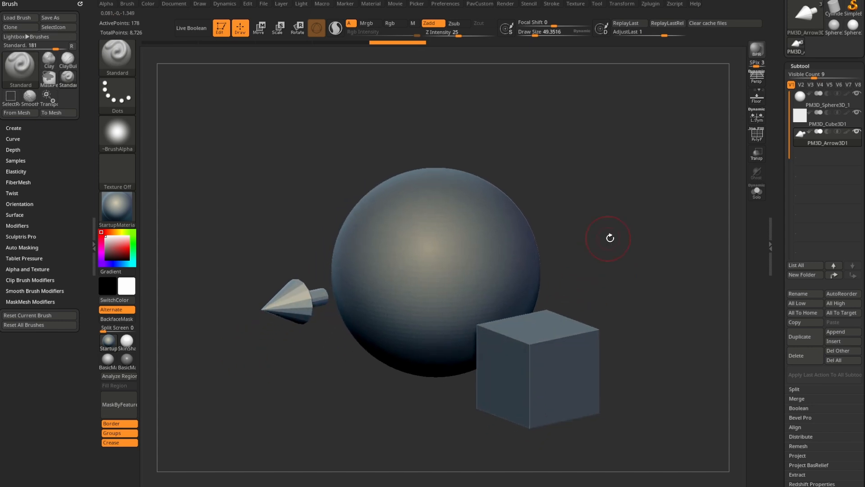
left_click_drag(592, 186, 626, 195)
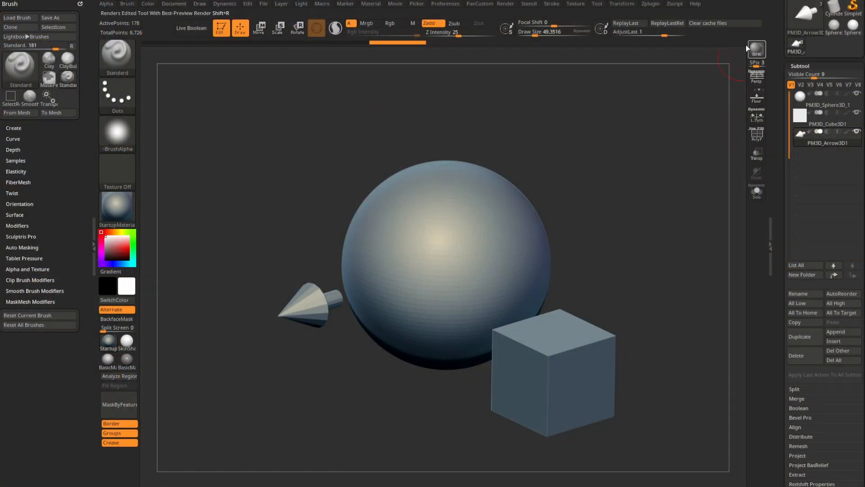
left_click(750, 57)
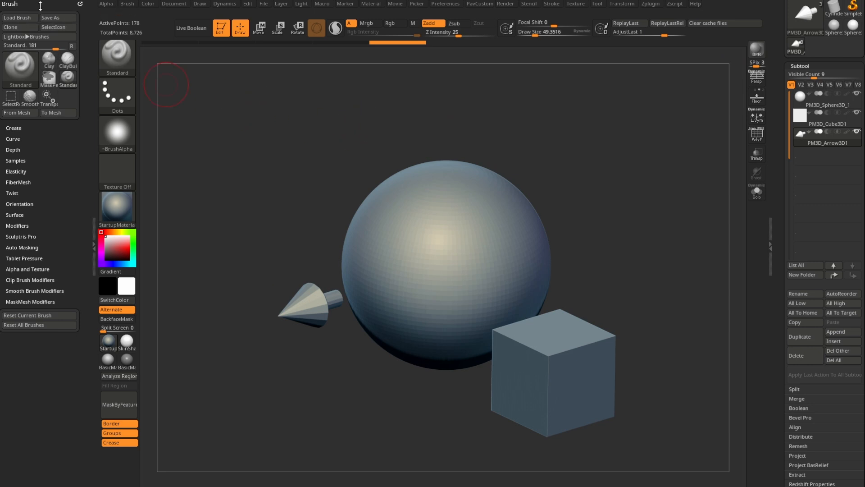
left_click(95, 221)
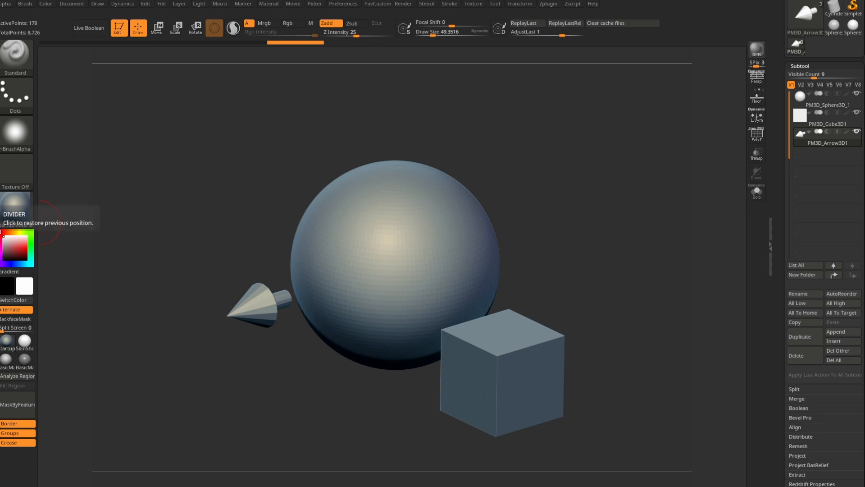
left_click(2, 225)
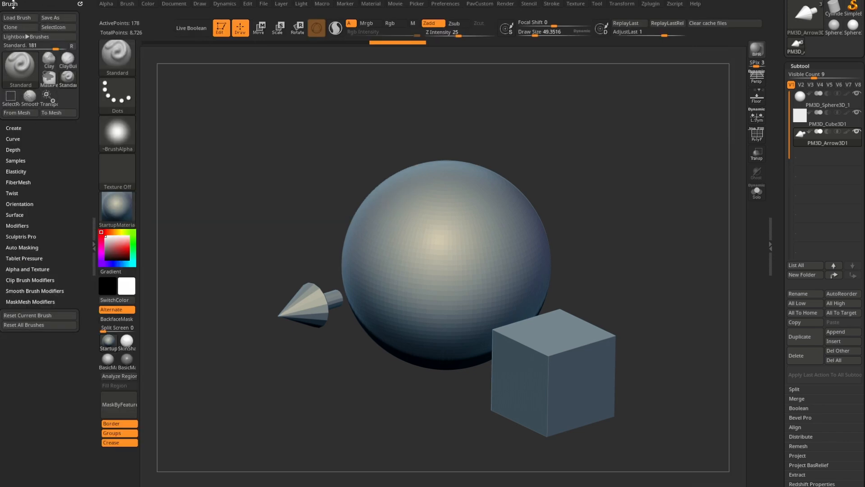
- Replace the Brush palette in the side tray with the Render palette
left_click(80, 4)
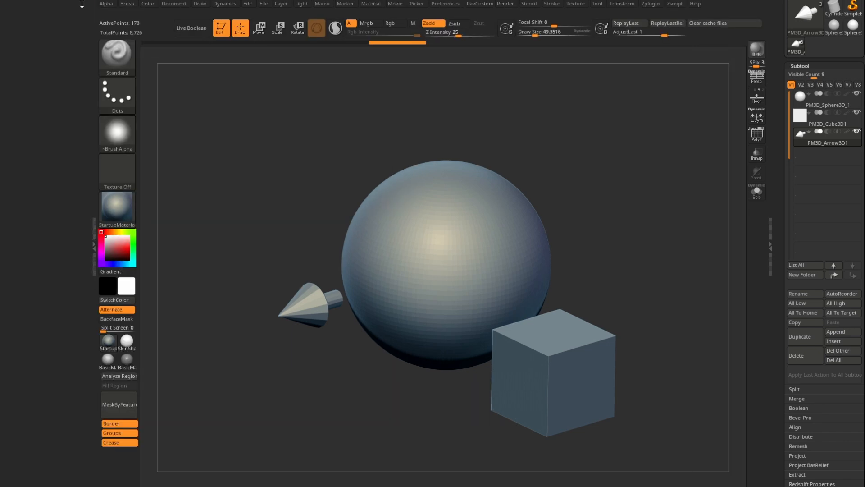
left_click(500, 4)
left_click_drag(505, 15, 46, 46)
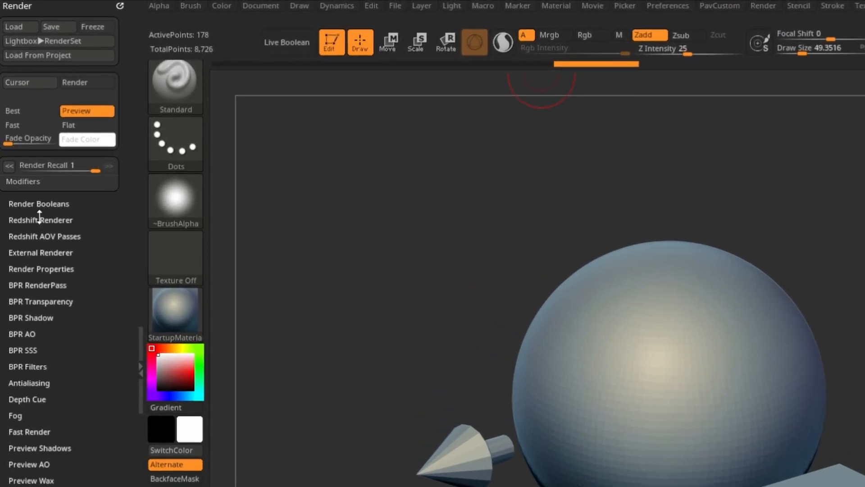
- Enable the Redshift renderer and run a BPR render of the scene
left_click(40, 218)
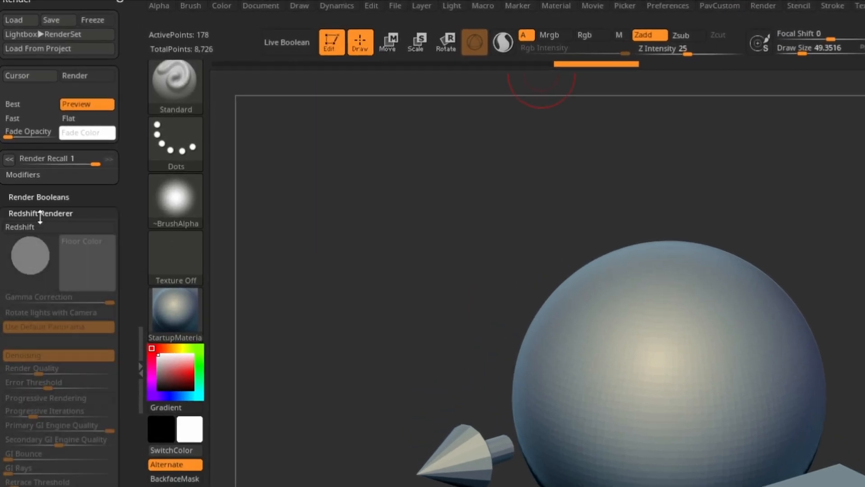
left_click(39, 226)
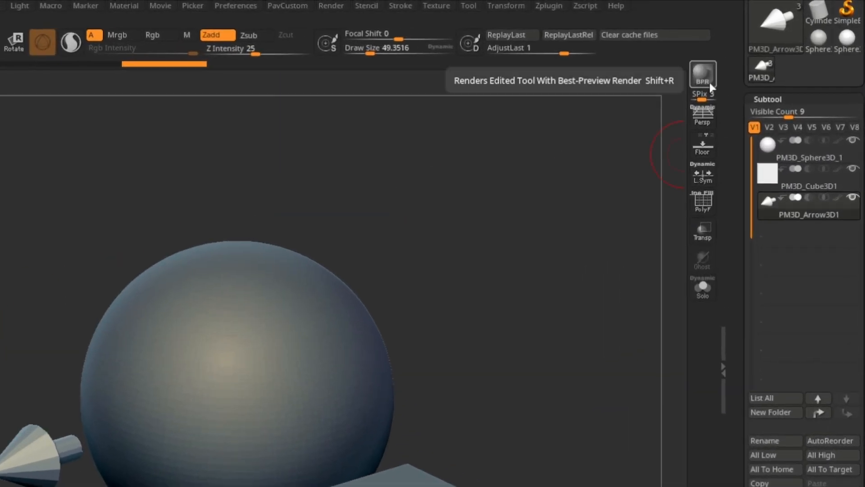
left_click(711, 83)
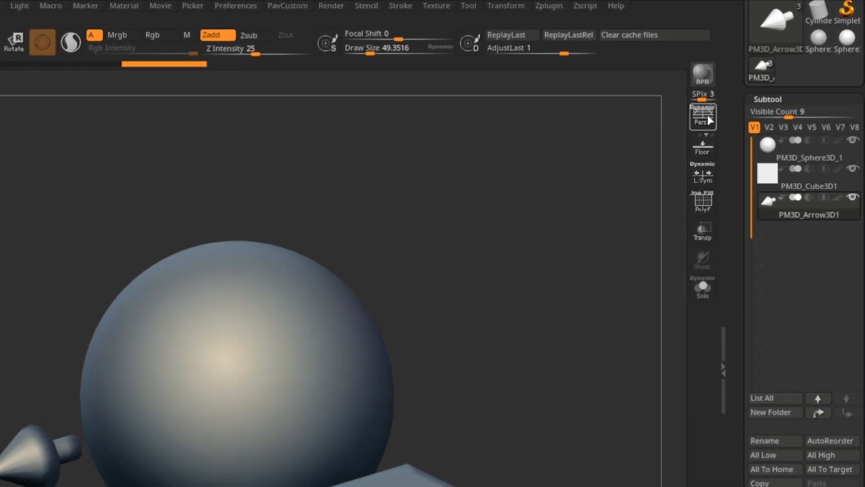
- Turn on perspective for the scene and view the three objects from a slightly raised angle
left_click(708, 118)
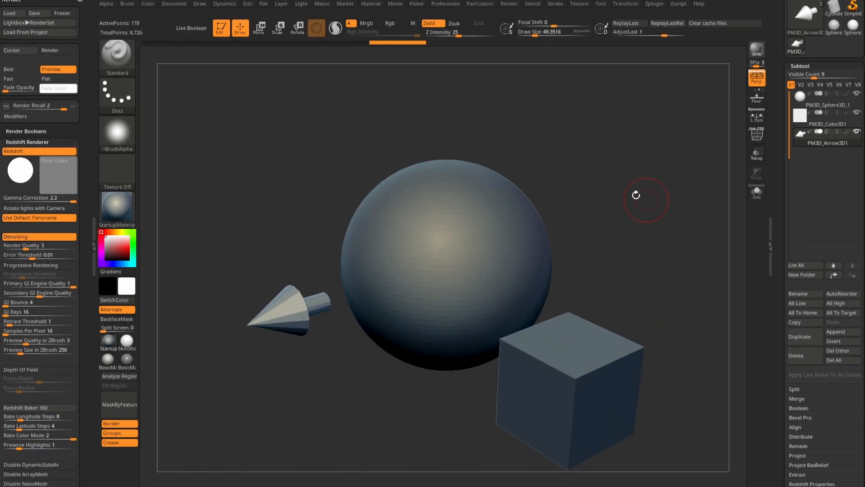
left_click_drag(537, 201, 596, 182)
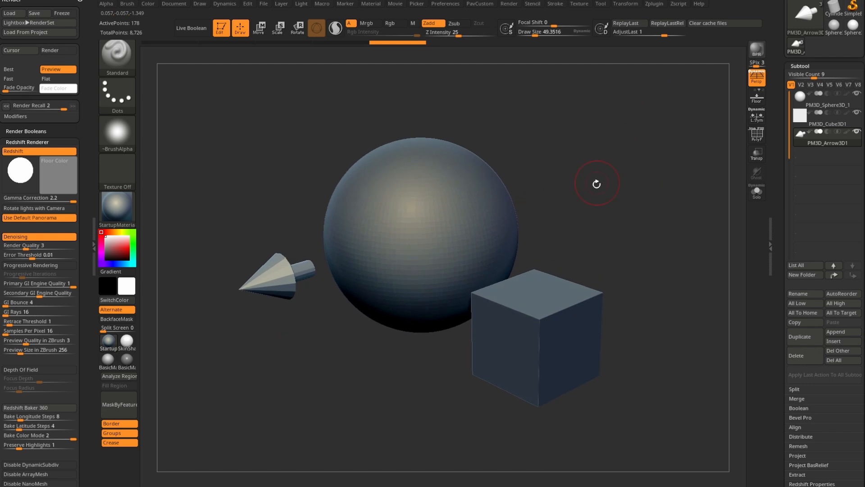
left_click_drag(616, 113, 616, 168)
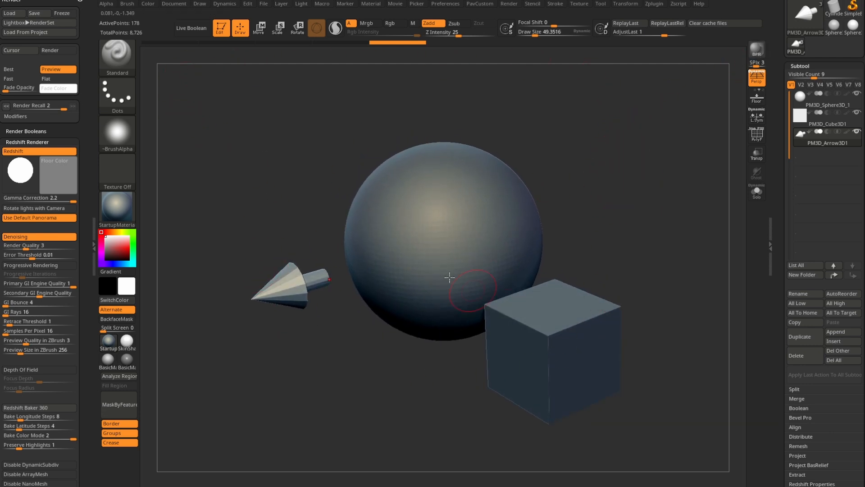
left_click_drag(548, 243, 294, 166)
left_click_drag(621, 191, 584, 161)
- Examine the available render passes in the BPR RenderPass and Redshift AOV Passes settings
left_click_drag(83, 235, 78, 148)
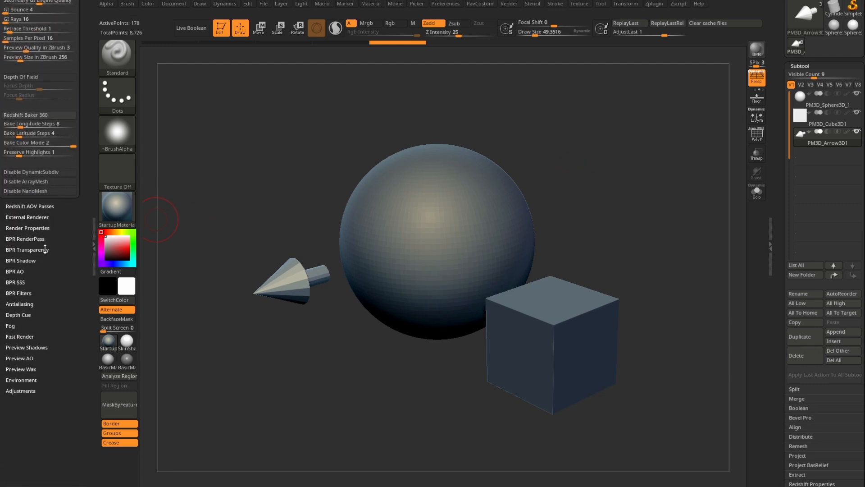
left_click(36, 238)
mouse_move(16, 273)
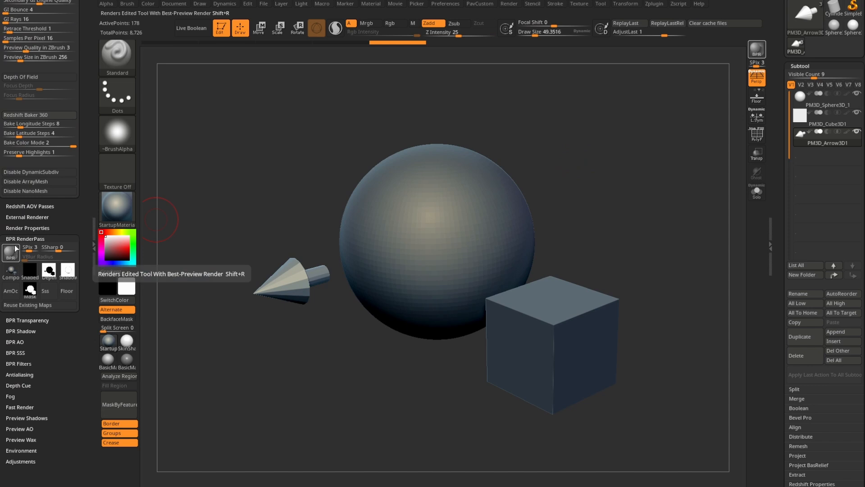
left_click(14, 238)
left_click(15, 206)
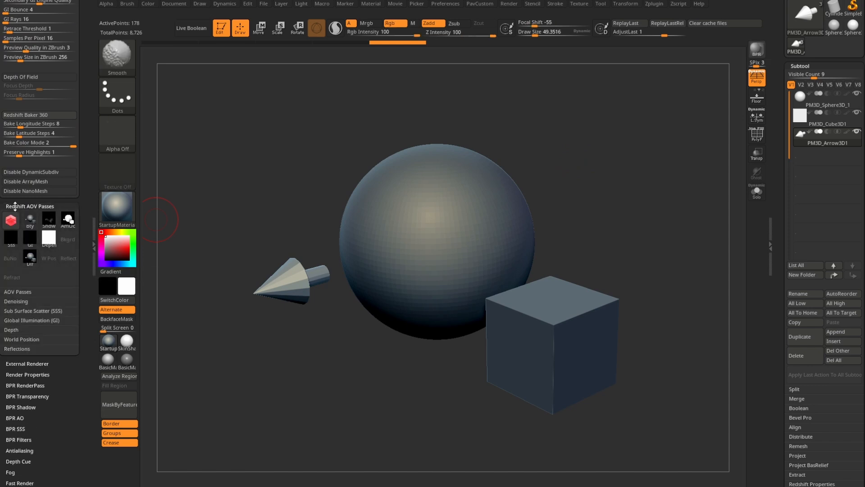
mouse_move(27, 221)
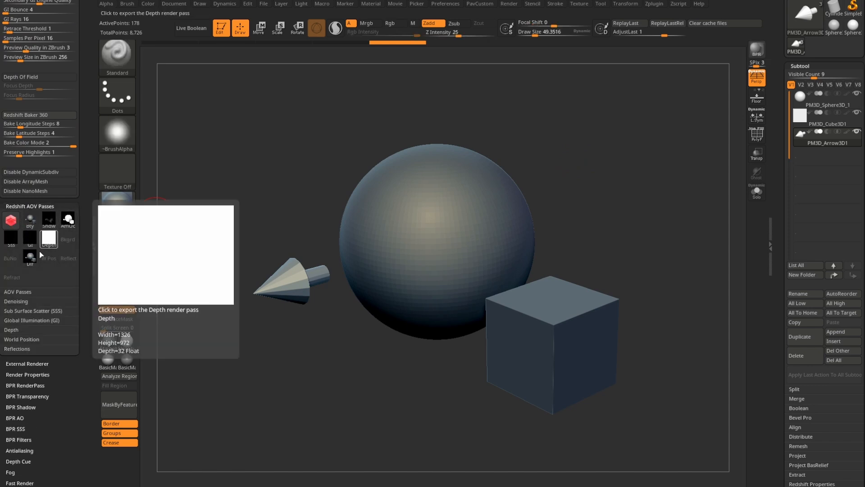
left_click(29, 206, "shift")
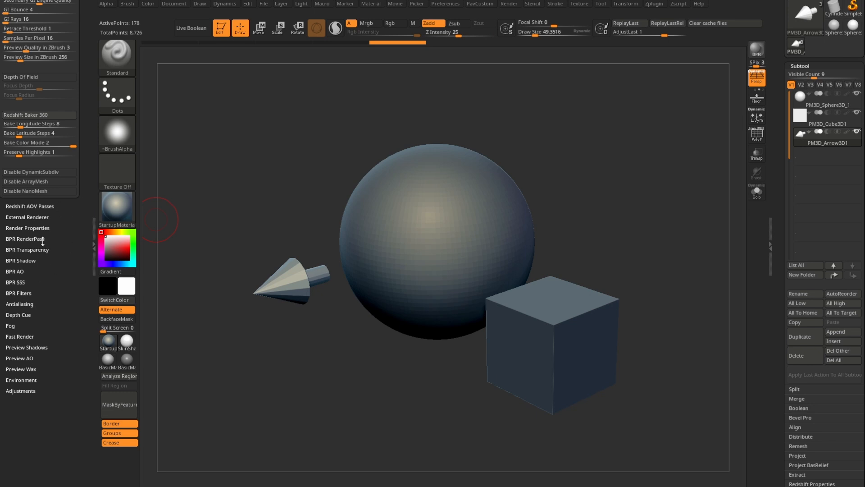
left_click_drag(86, 188, 86, 314)
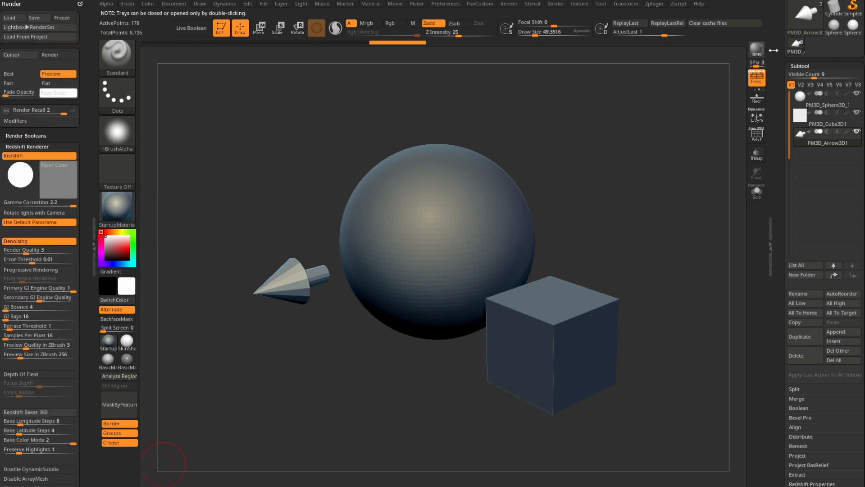
- Turn on the floor grid beneath the sphere, cube and arrow
left_click_drag(554, 225, 614, 201)
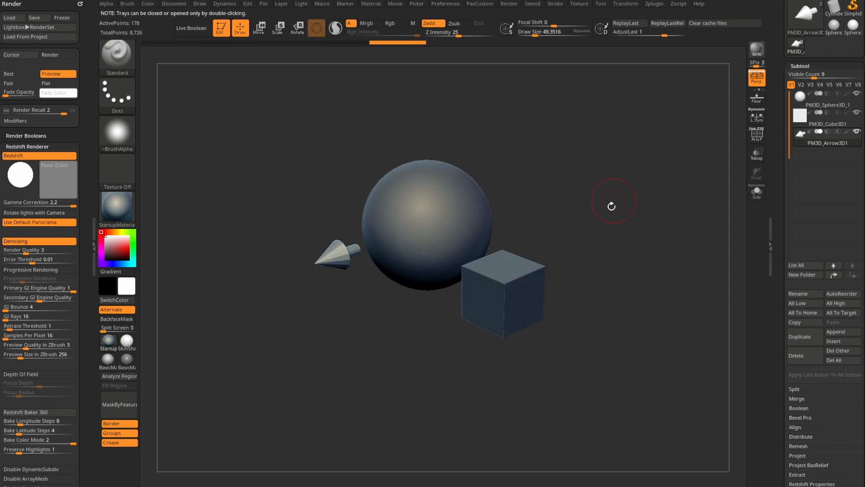
left_click_drag(463, 280, 417, 310, "alt")
left_click_drag(509, 249, 520, 244, "alt")
left_click(843, 332)
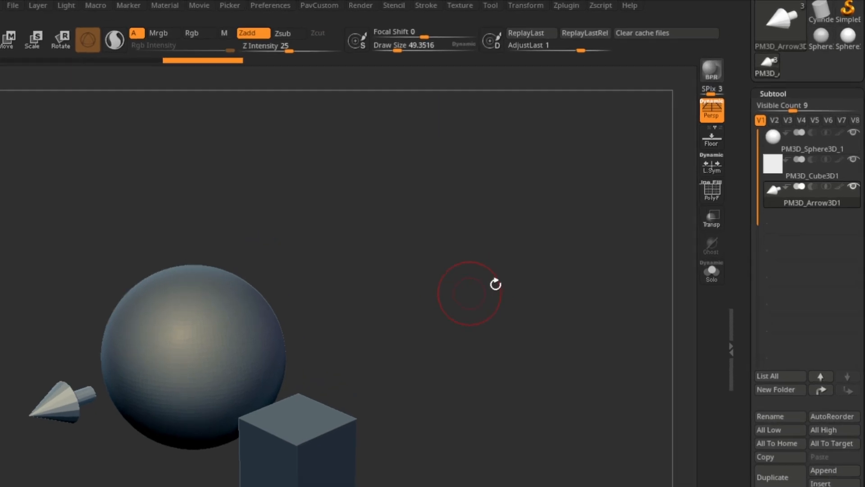
left_click(705, 149)
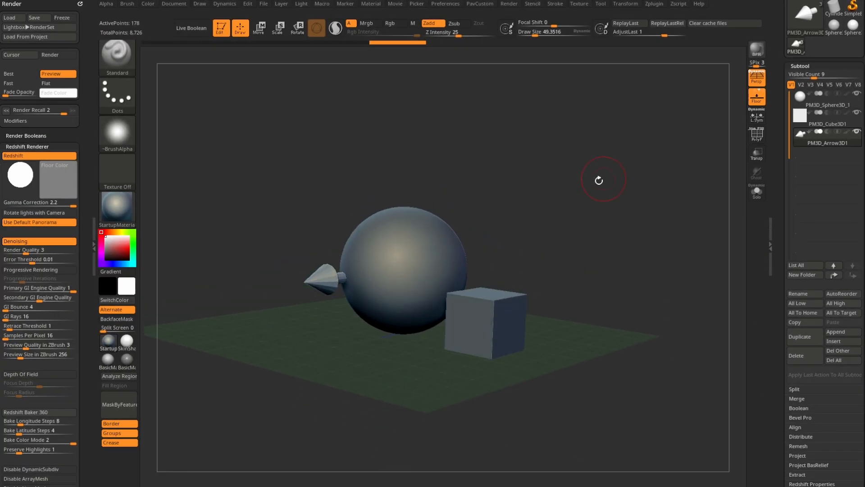
left_click_drag(548, 242, 583, 212)
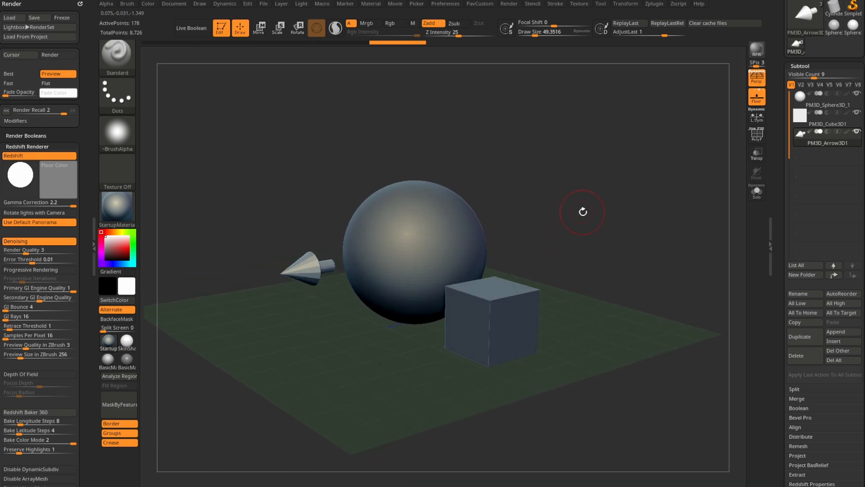
- Dock the Draw palette in the side tray to expose the perspective and floor settings
left_click(200, 4)
left_click_drag(197, 13, 51, 19)
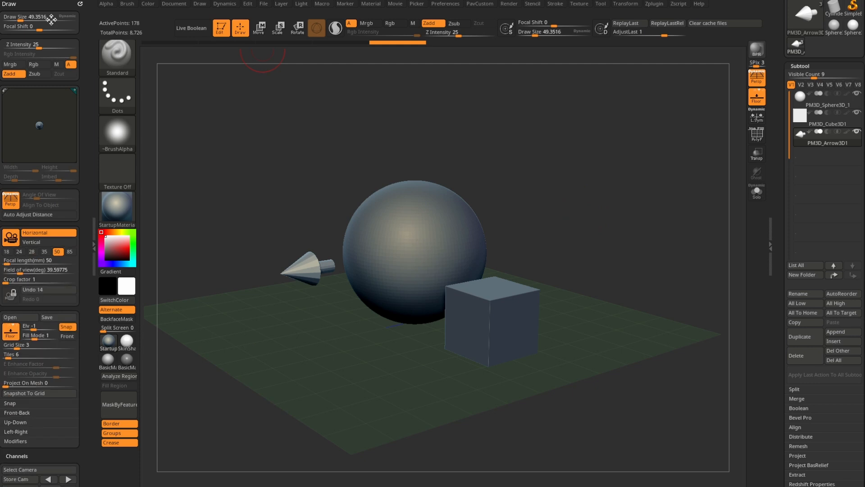
- Select the cube and move it down so that it rests on the floor grid
left_click_drag(83, 347, 84, 292)
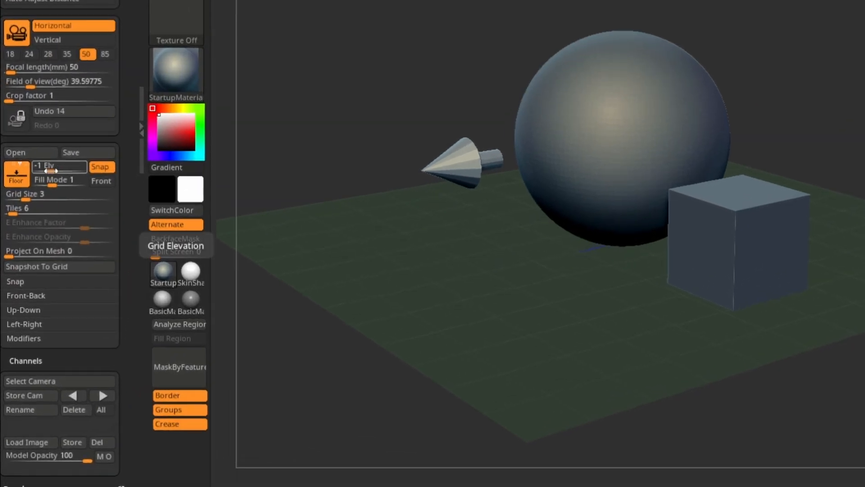
left_click_drag(811, 157, 850, 128)
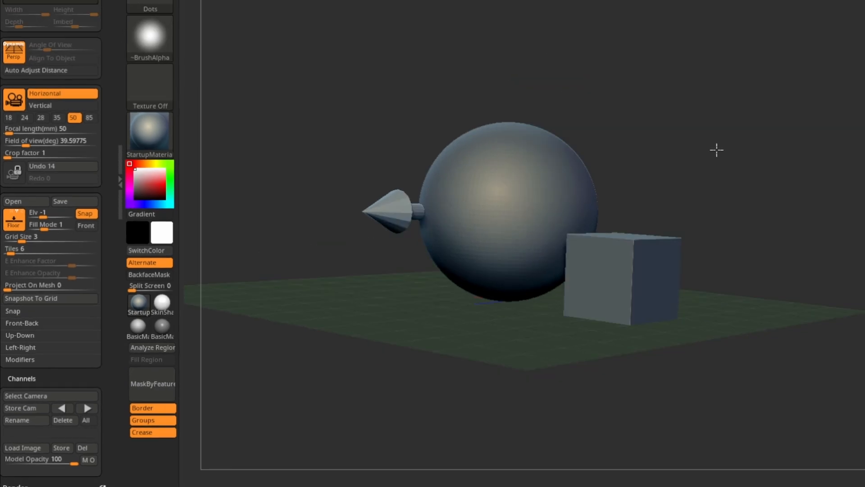
left_click(493, 292, "alt")
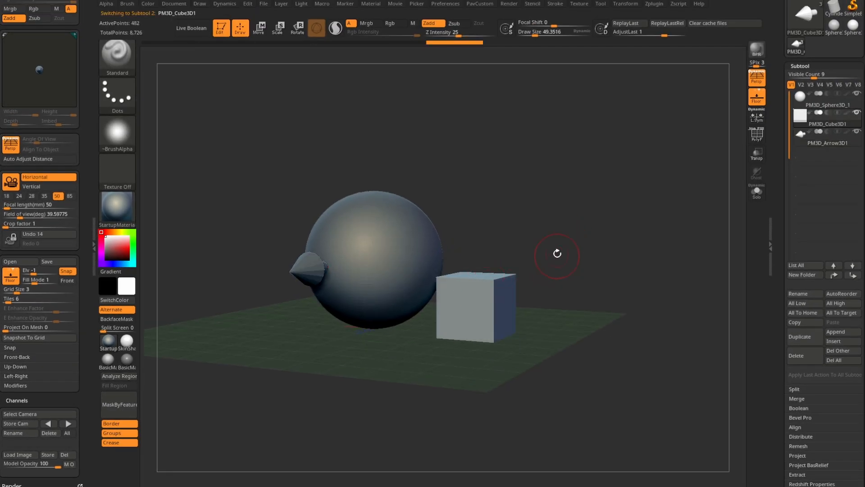
key("w")
left_click_drag(476, 282, 476, 310)
left_click_drag(632, 222, 644, 282)
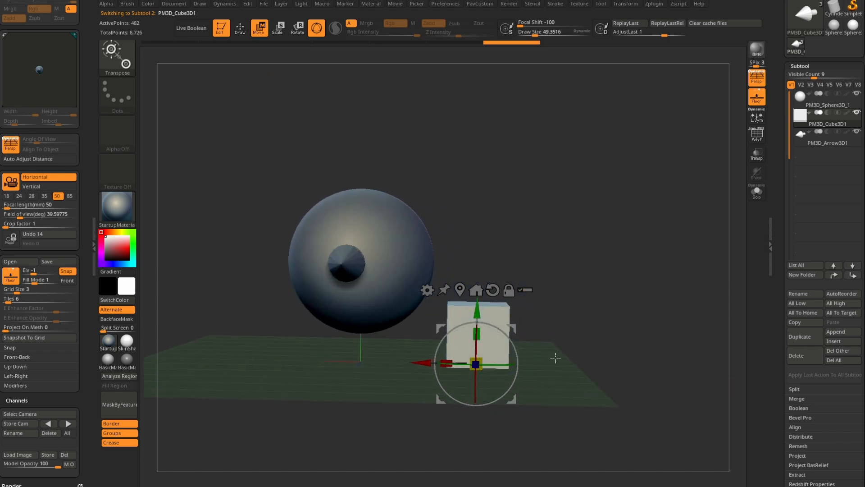
mouse_move(497, 358)
left_mouse_down()
mouse_move(571, 305)
mouse_move(591, 311)
mouse_move(600, 267)
mouse_move(620, 252)
mouse_move(604, 247)
mouse_move(593, 272)
mouse_move(603, 245)
mouse_move(591, 256)
mouse_move(616, 278)
mouse_move(589, 252)
left_mouse_up()
key("ctrl")
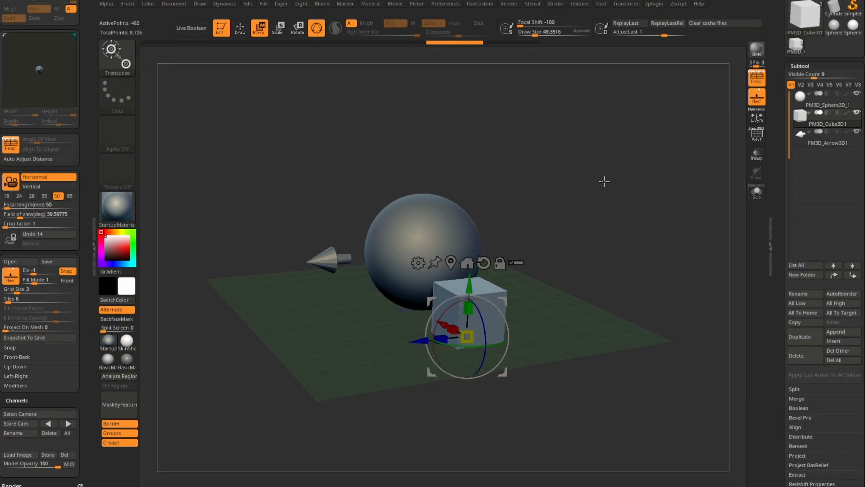
key("q")
- Inspect the objects on the floor from several angles and toggle the floor grid off and on
mouse_move(574, 189)
left_mouse_down()
mouse_move(585, 151)
mouse_move(606, 216)
mouse_move(622, 160)
mouse_move(597, 213)
mouse_move(643, 197)
mouse_move(584, 187)
left_mouse_up()
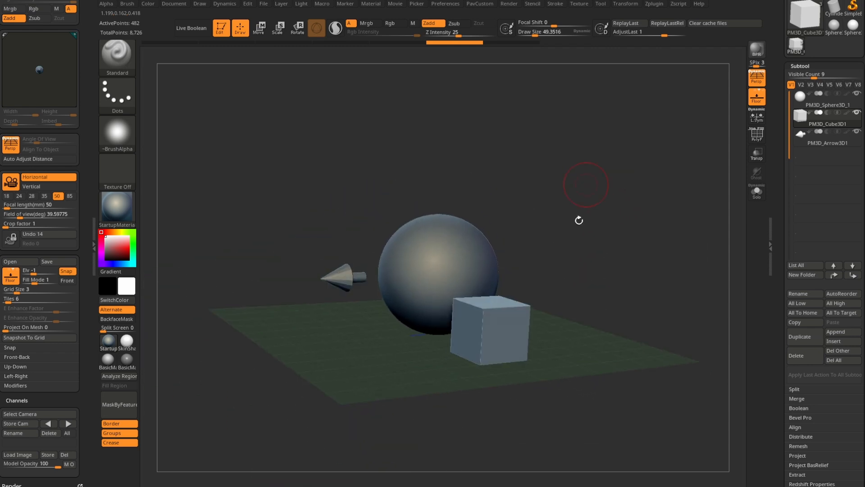
left_click_drag(494, 338, 360, 269)
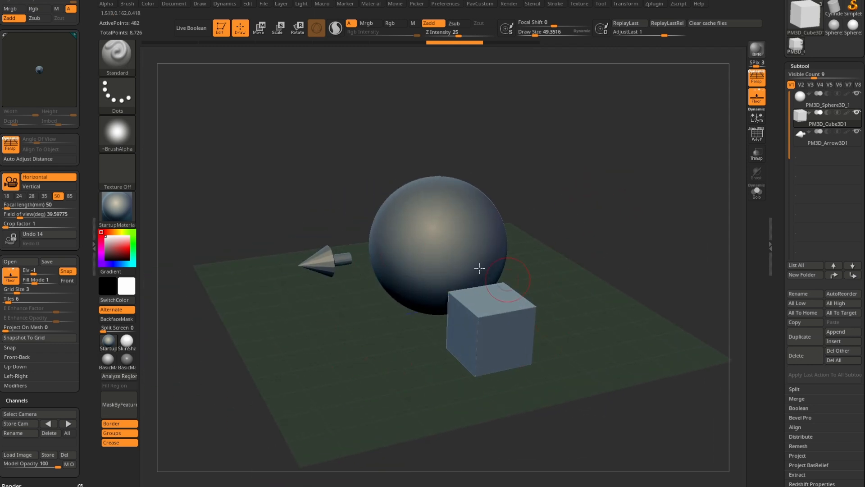
left_click_drag(561, 287, 523, 282)
left_click_drag(584, 247, 592, 249)
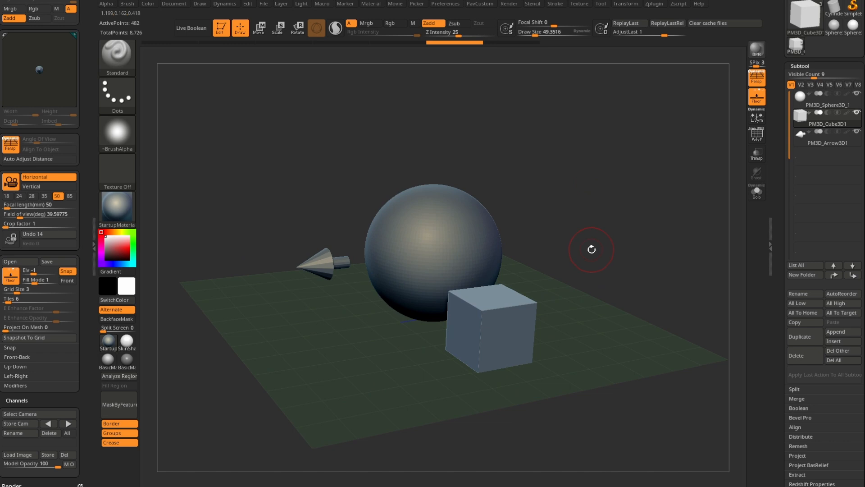
left_click(757, 100)
left_click(762, 101)
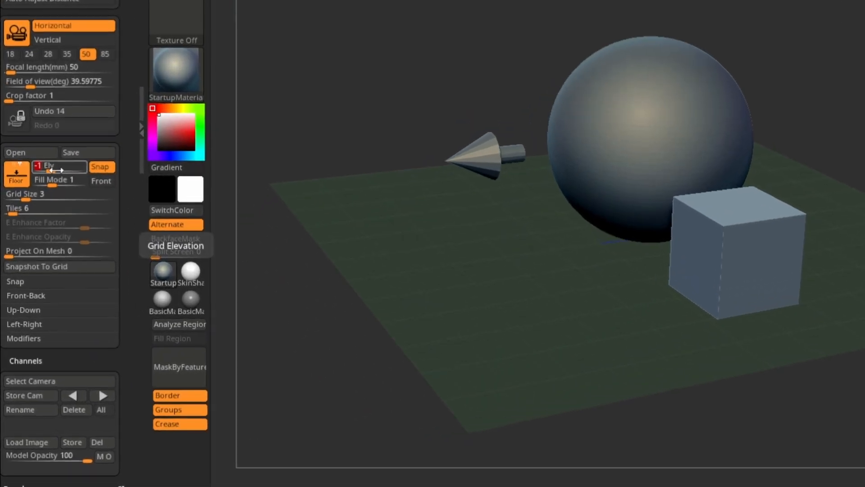
- Try a floor grid elevation of 0, inspect the scene, and restore the elevation to -1
type("0")
key("Return")
left_click_drag(827, 59, 864, 113)
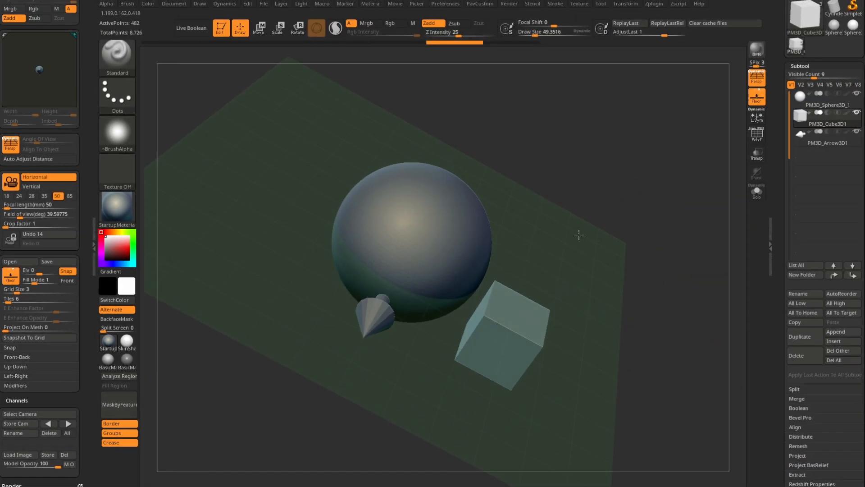
left_click_drag(579, 235, 403, 234)
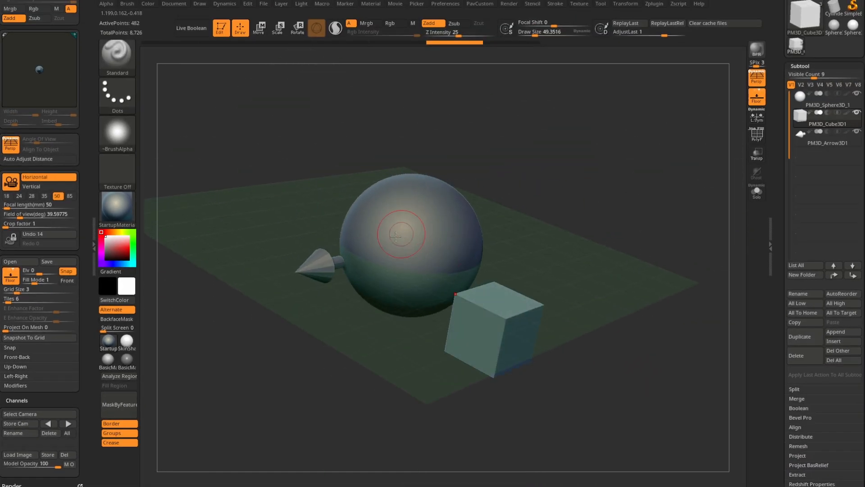
left_click_drag(40, 271, 32, 272)
left_click_drag(523, 194, 556, 218)
- Try enlarging the floor grid size to about 7.2 and restore it to 3
mouse_move(23, 291)
left_mouse_down()
mouse_move(30, 292)
mouse_move(10, 296)
mouse_move(24, 293)
left_mouse_up()
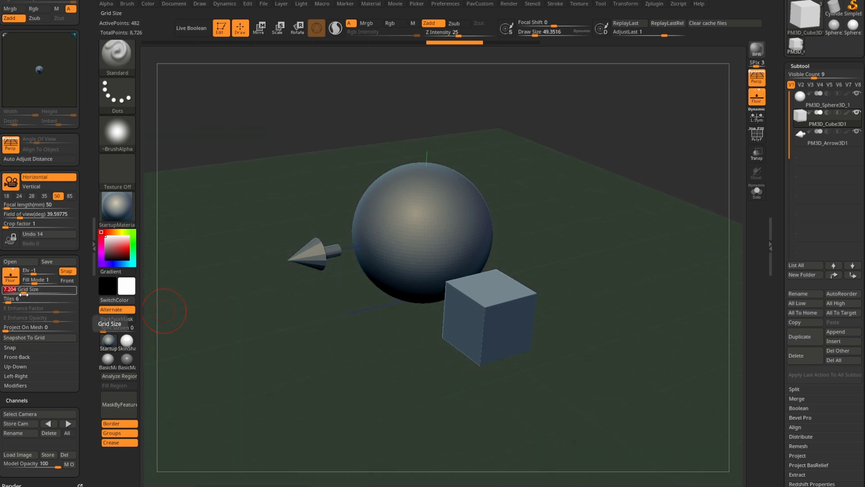
type("3")
key("Return")
- Frame the three objects from the front corner and store the view as a camera named frontcorner
left_click_drag(80, 332, 81, 241)
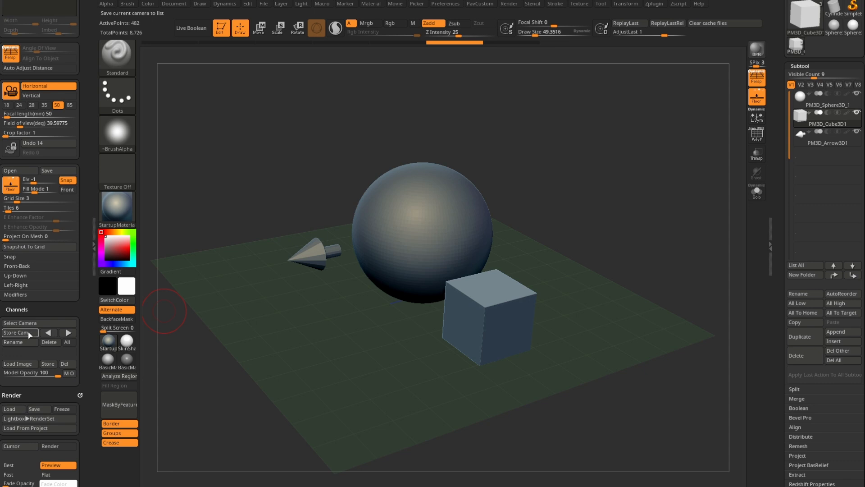
left_click_drag(347, 332, 605, 252)
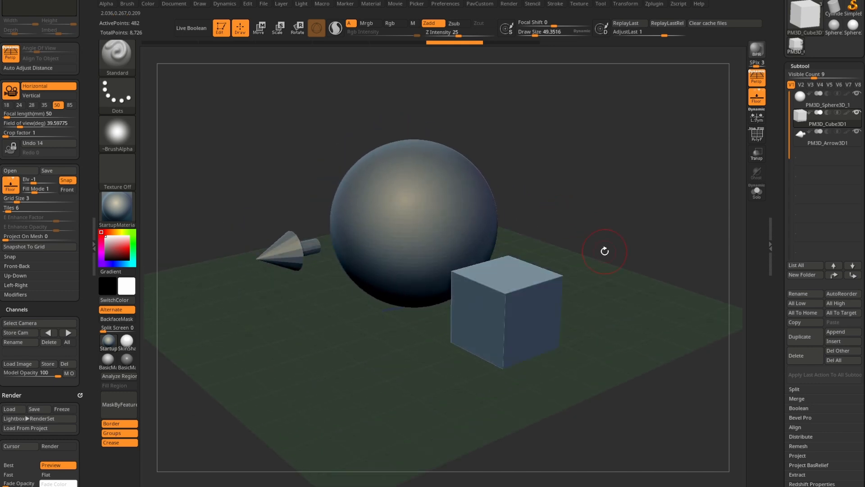
left_click(20, 342)
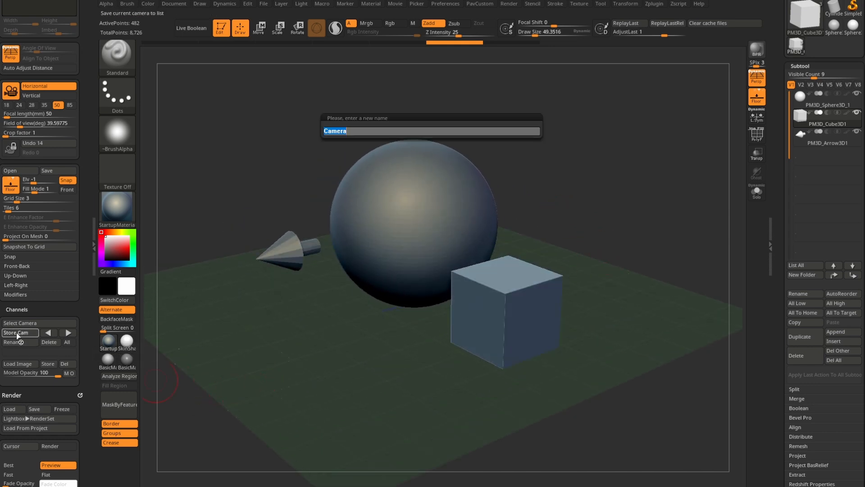
type("frontcorner")
key("Return")
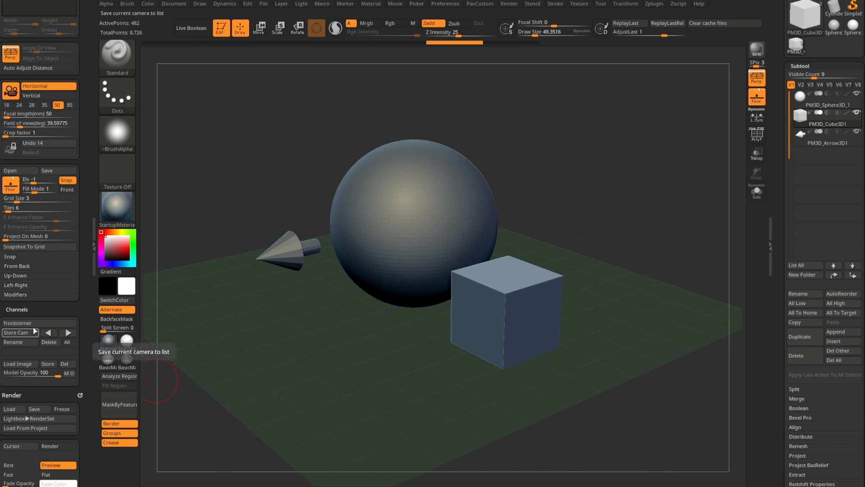
- Orbit behind the objects and store that view as a camera named backcorner
left_click_drag(608, 383, 333, 373)
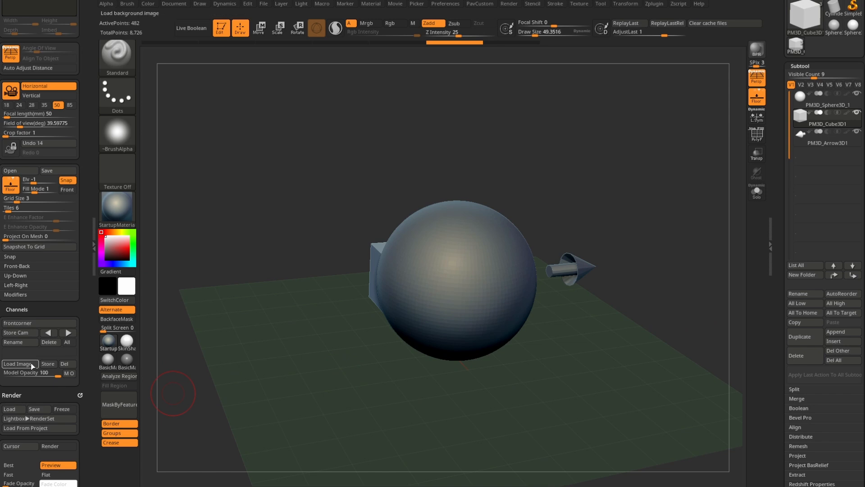
left_click(18, 336)
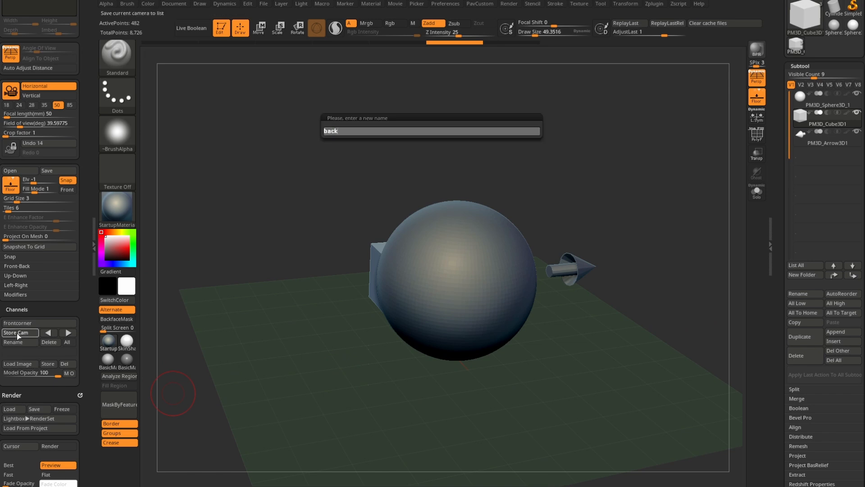
type("back")
key("Return")
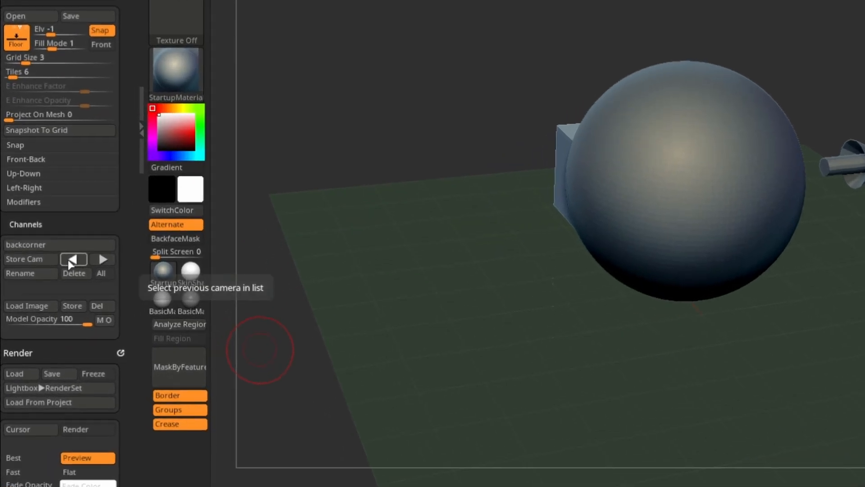
- Switch back and forth between the stored frontcorner and backcorner cameras to compare their views
left_click(69, 332)
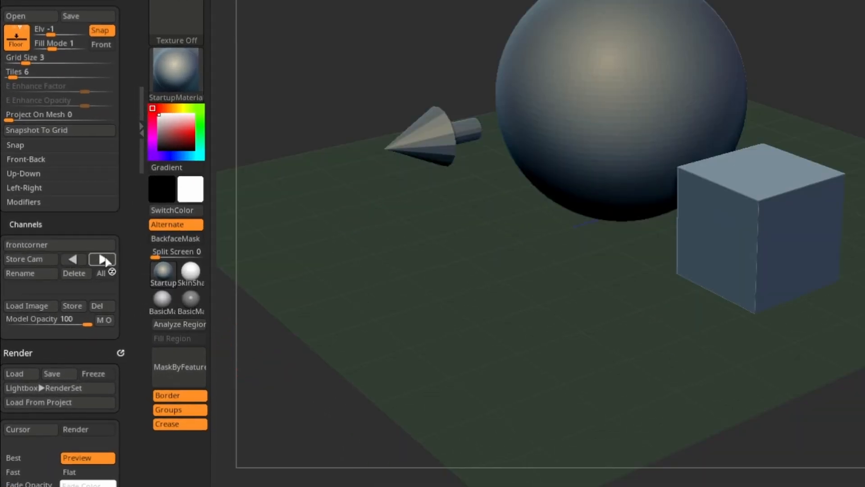
left_click(103, 259)
left_click(47, 244)
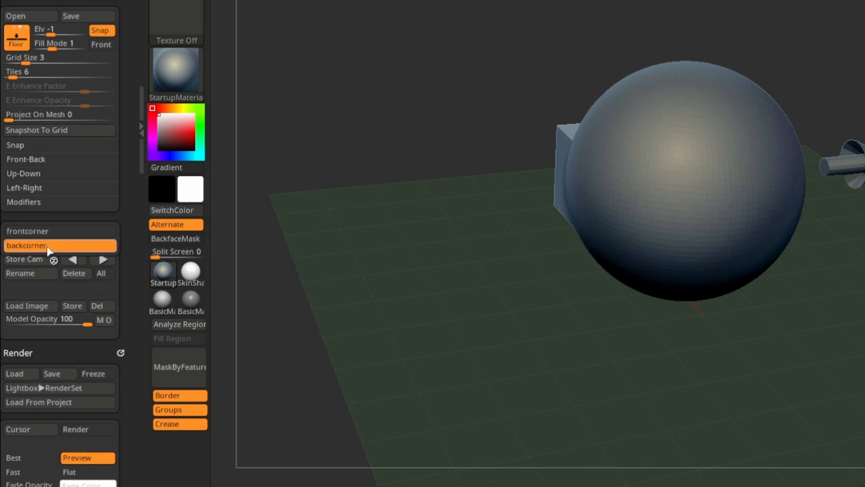
left_click(46, 230)
left_click(43, 245)
left_click(41, 246)
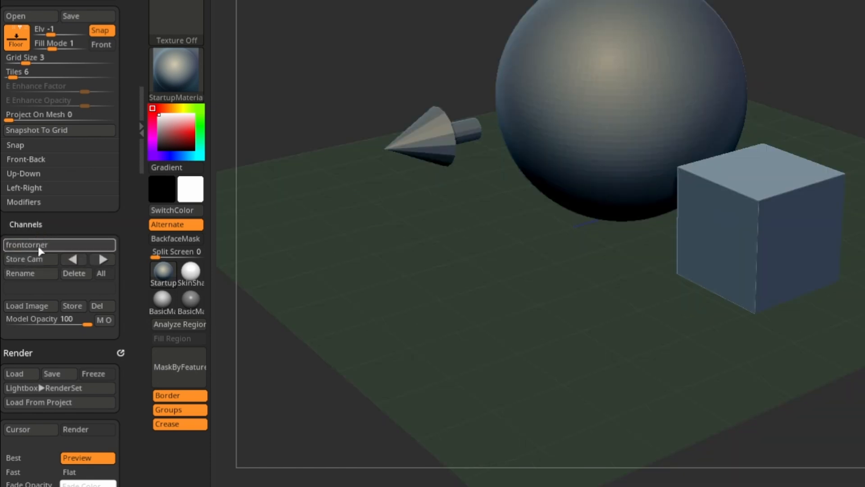
left_click(102, 259)
left_click(103, 259)
left_click(74, 260)
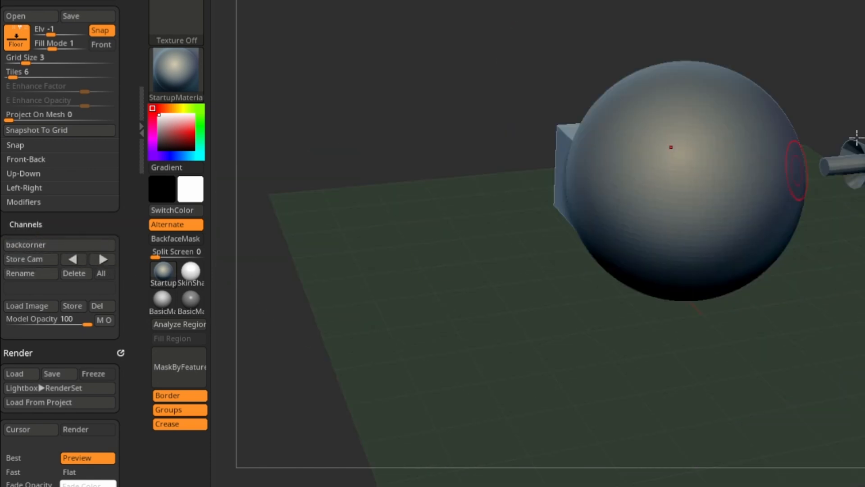
- Zoom the view out away from the stored angles and recall the frontcorner camera
left_click_drag(582, 153, 499, 244, "alt")
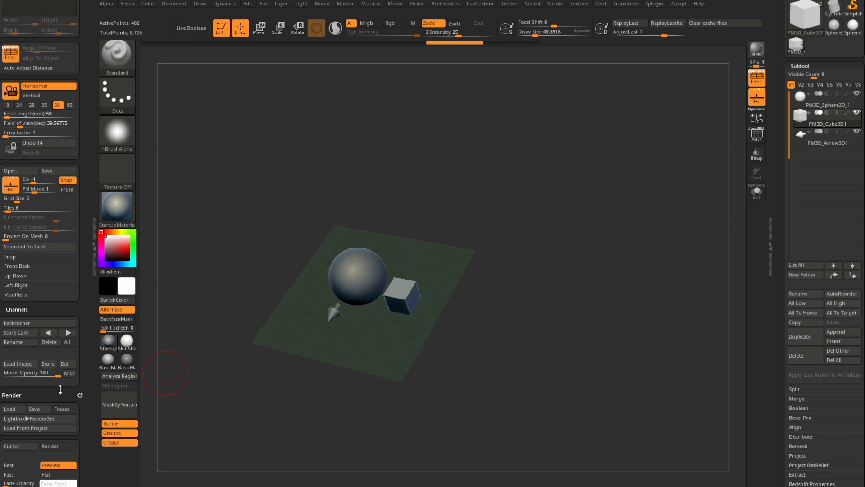
left_click(23, 323)
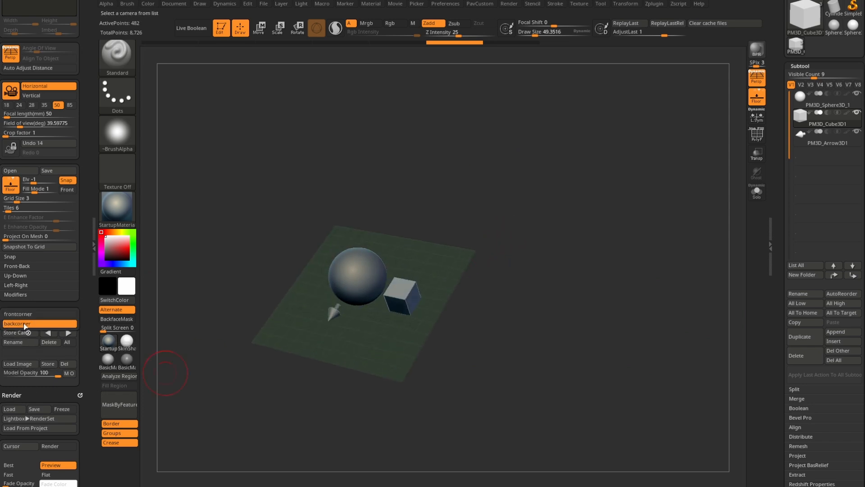
left_click(25, 323)
left_click(71, 334)
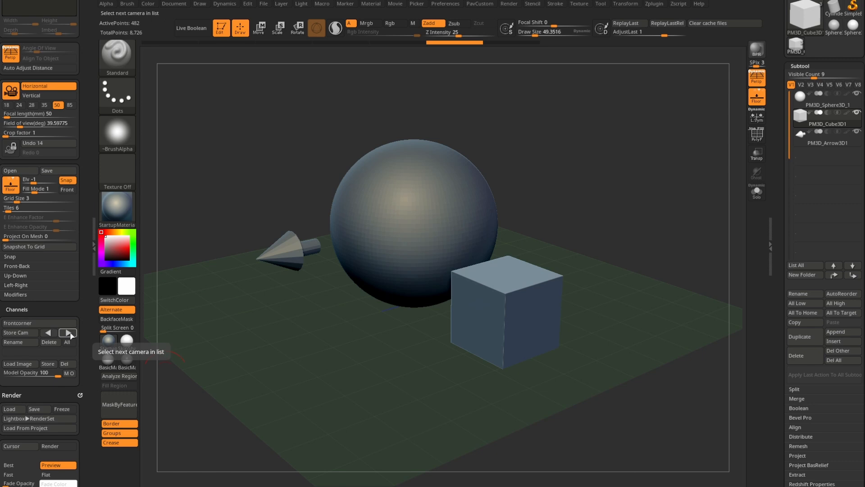
- Try the 18 mm camera focal length and restore it to 50 mm
mouse_move(83, 205)
left_mouse_down()
mouse_move(82, 195)
mouse_move(81, 251)
left_mouse_up()
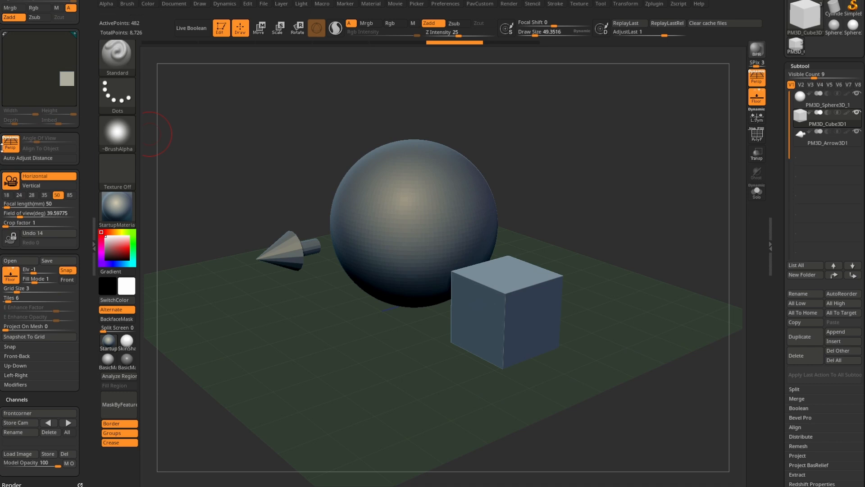
left_click_drag(82, 154, 82, 210)
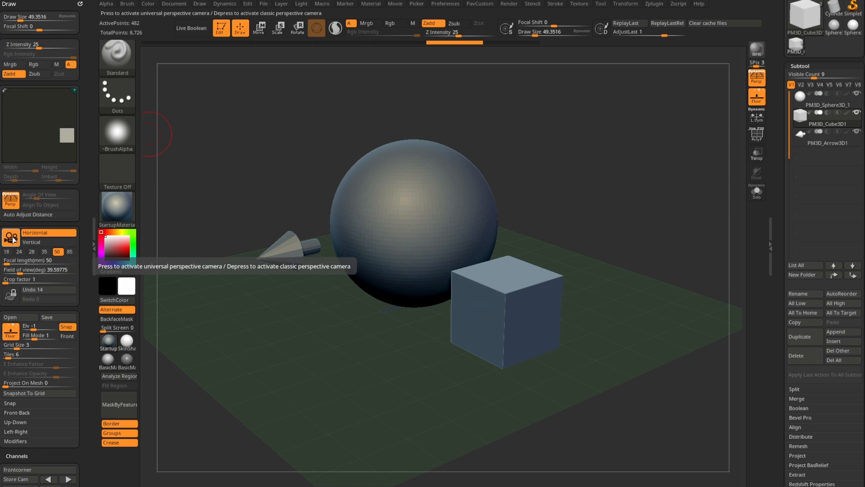
left_click(45, 252)
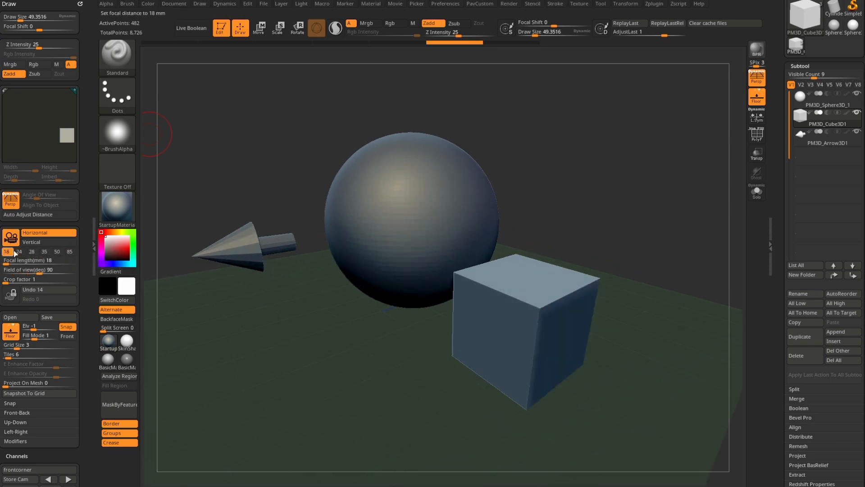
left_click(55, 252)
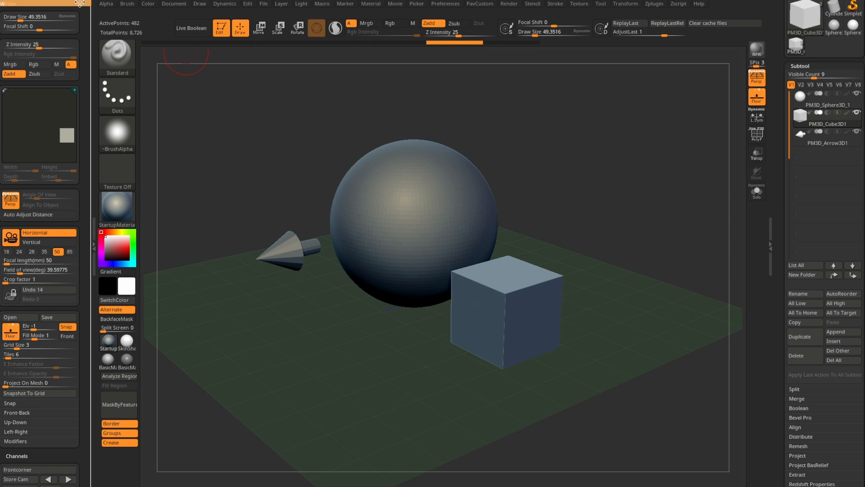
- Bring up the Redshift render settings, adjust the view of the scene, and run a BPR render
left_click(18, 4)
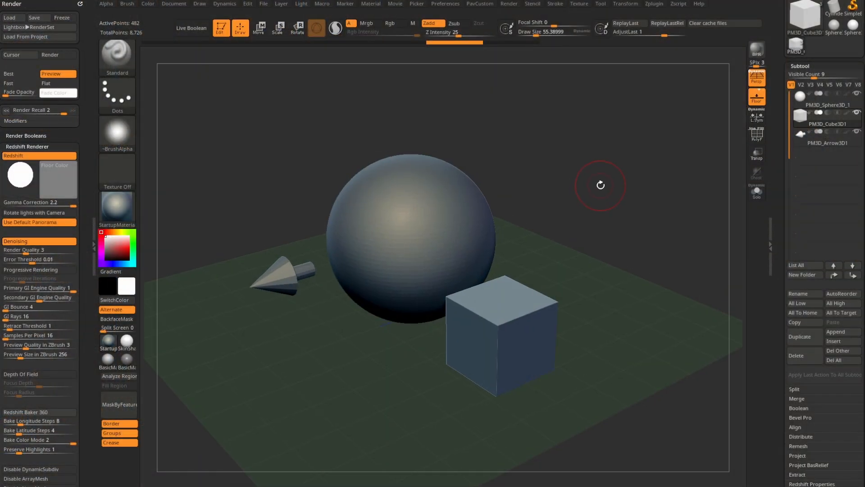
left_click_drag(601, 184, 590, 153)
left_click(756, 49)
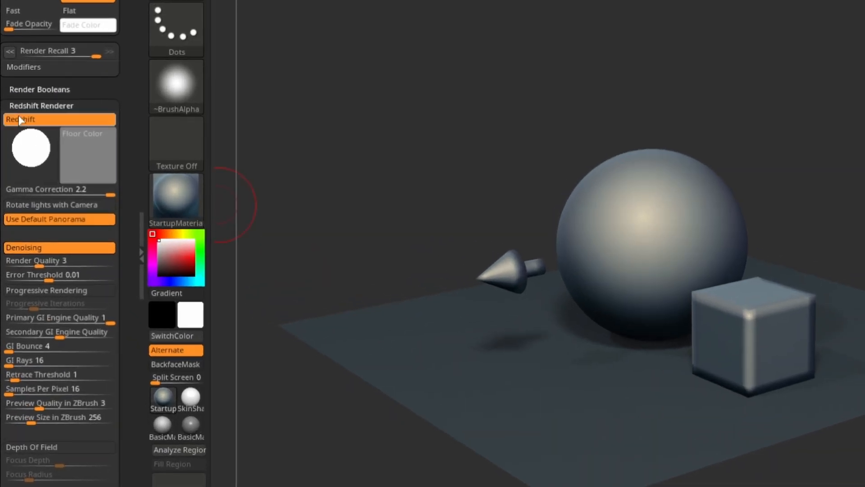
- Change the active material of the objects to the Droplet MatCap
mouse_move(40, 163)
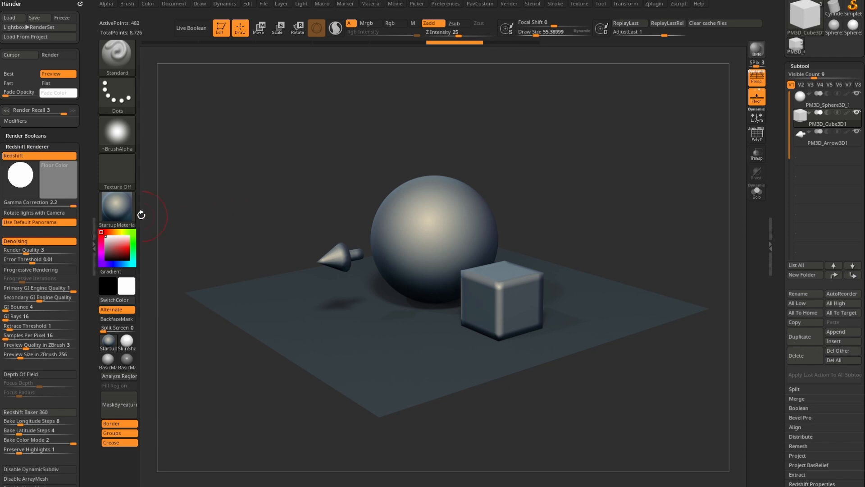
left_click(183, 199)
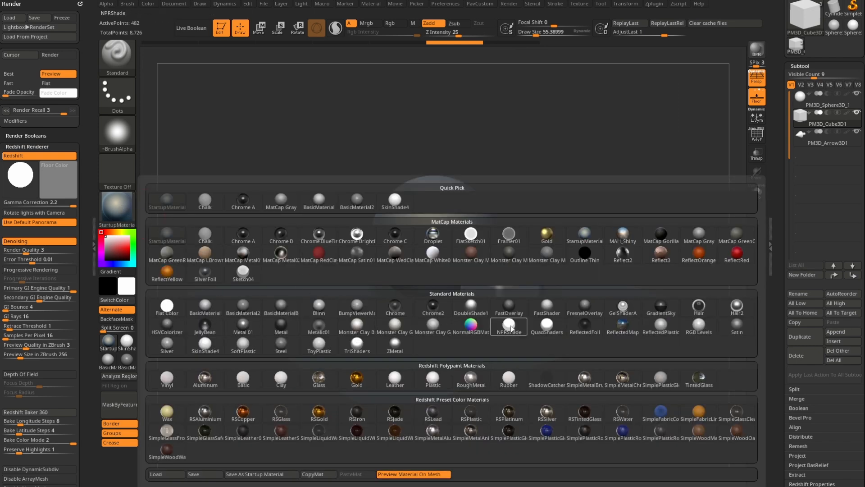
left_click(435, 238)
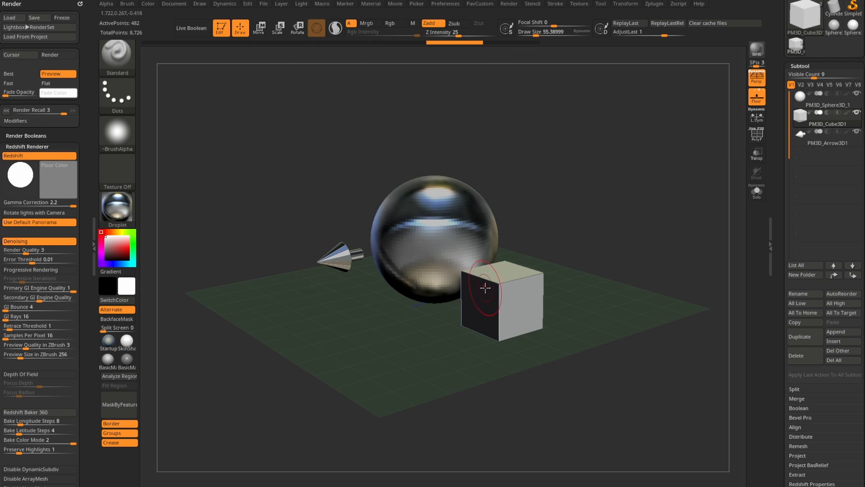
- Run a BPR render with the Droplet material and set the Redshift floor material to SimpleMetalChrome001
left_click(757, 48)
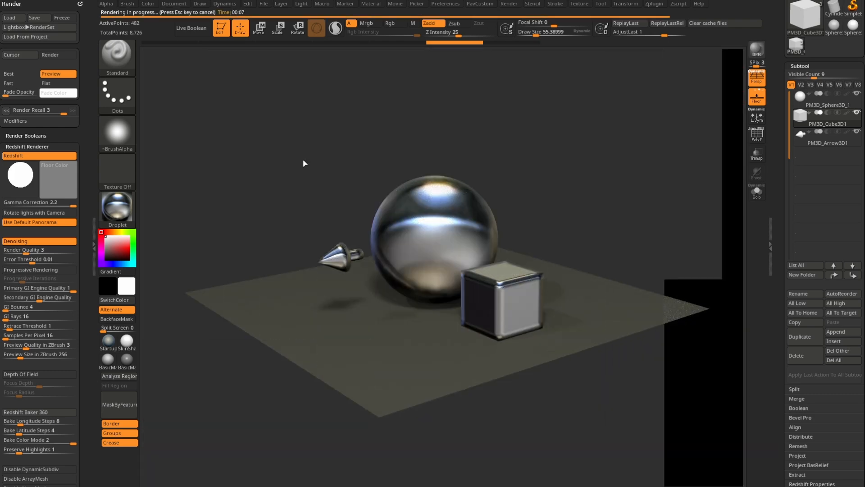
left_click(22, 181)
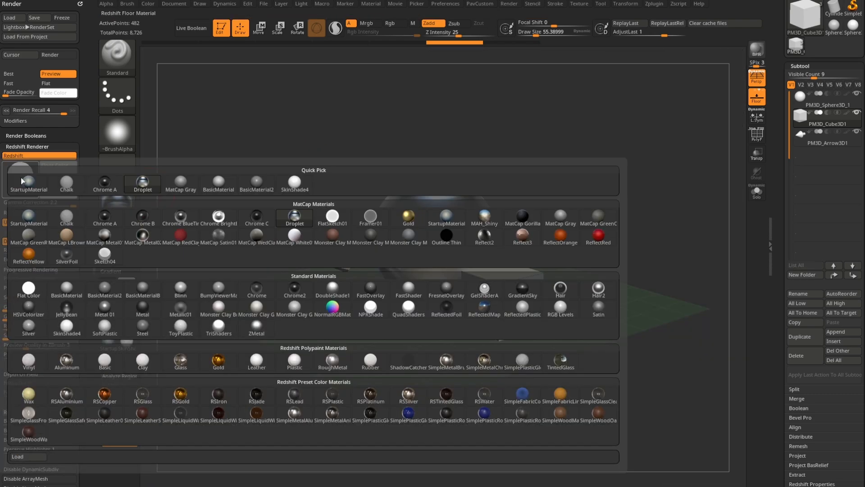
mouse_move(16, 178)
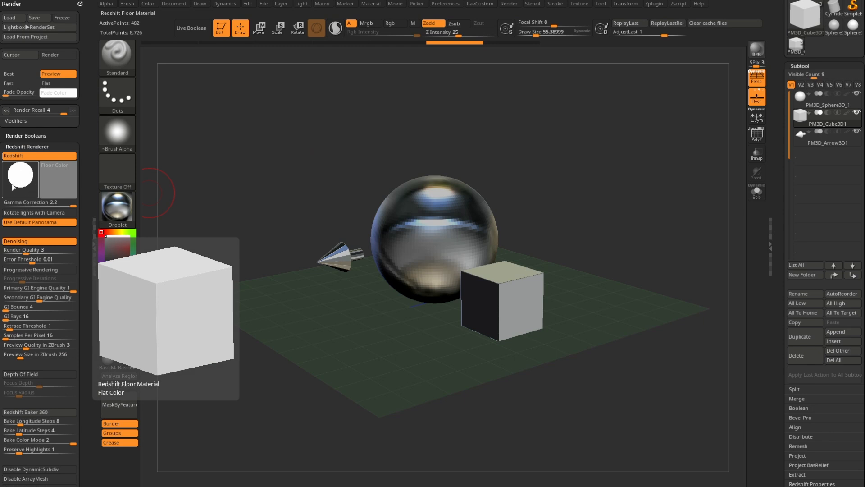
left_click(20, 177)
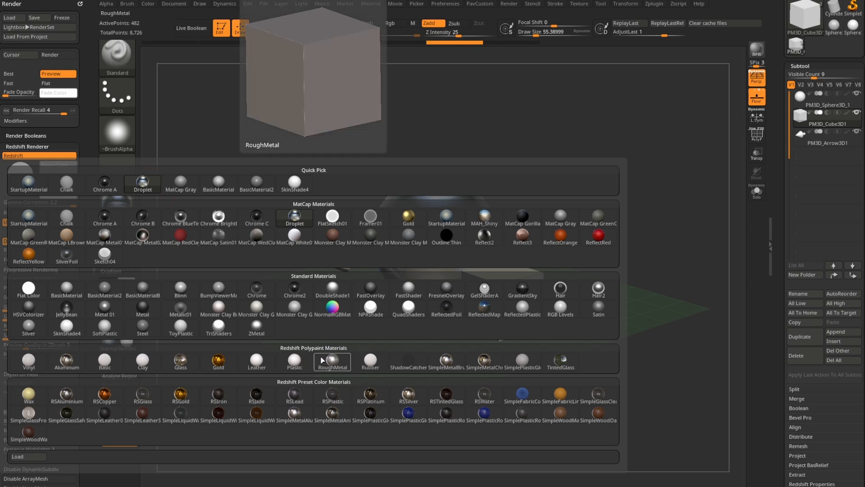
left_click(486, 362)
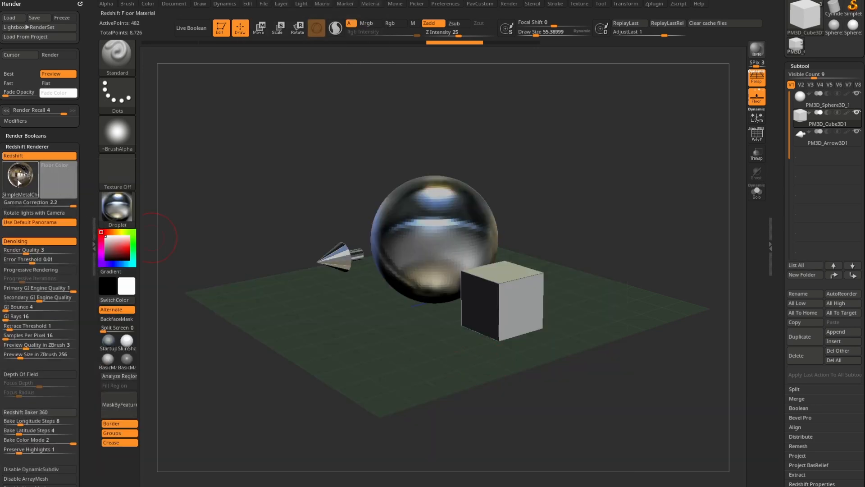
- Change the objects' active material to the Redshift polypaint material Plastic and run a BPR render over the chrome floor
left_click(120, 208)
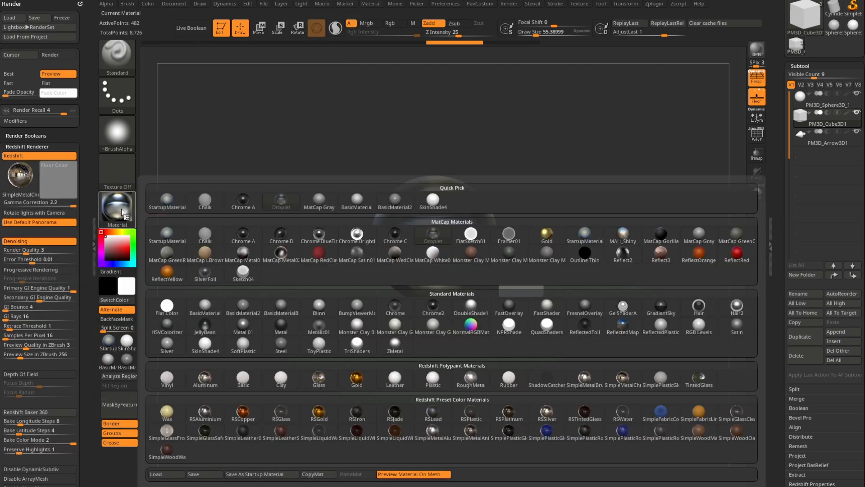
left_click(437, 382)
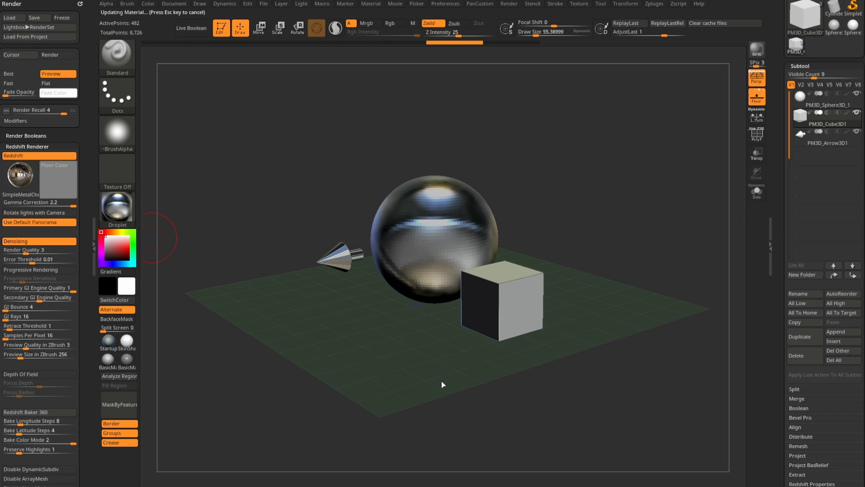
left_click(757, 52)
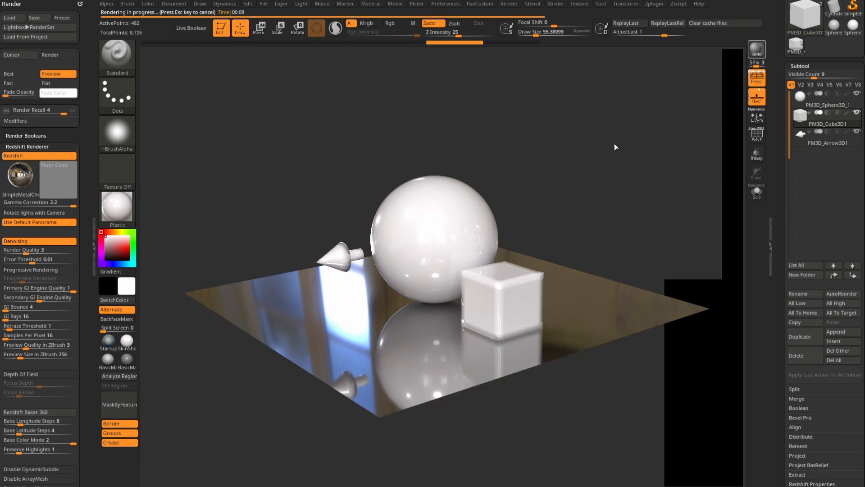
mouse_move(19, 179)
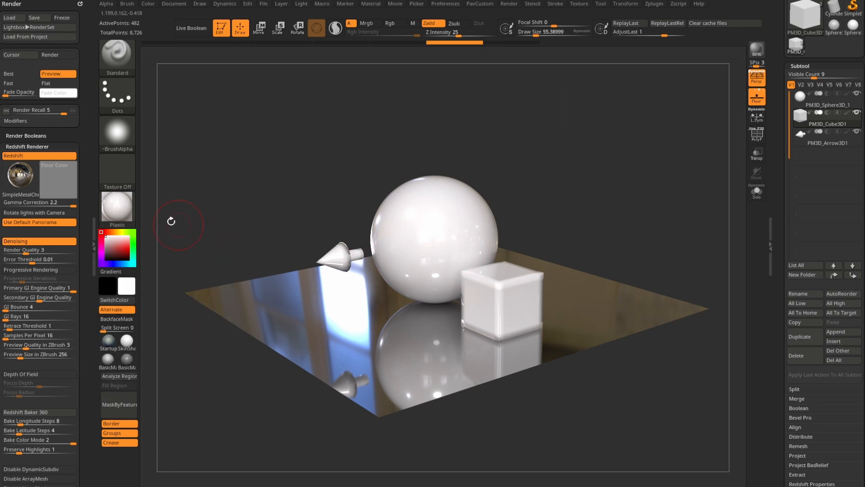
- Switch the objects' active material to the Redshift polypaint material SimpleMetalChrome001 and run a BPR render
left_click(127, 208)
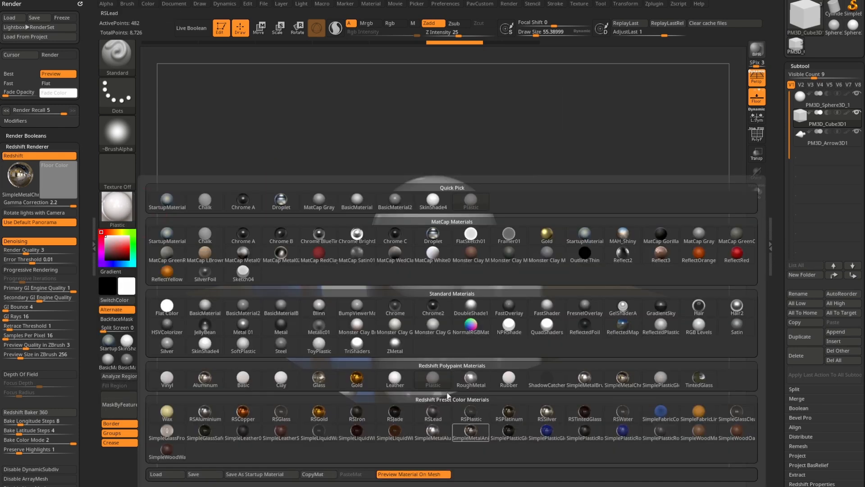
mouse_move(445, 428)
mouse_move(432, 382)
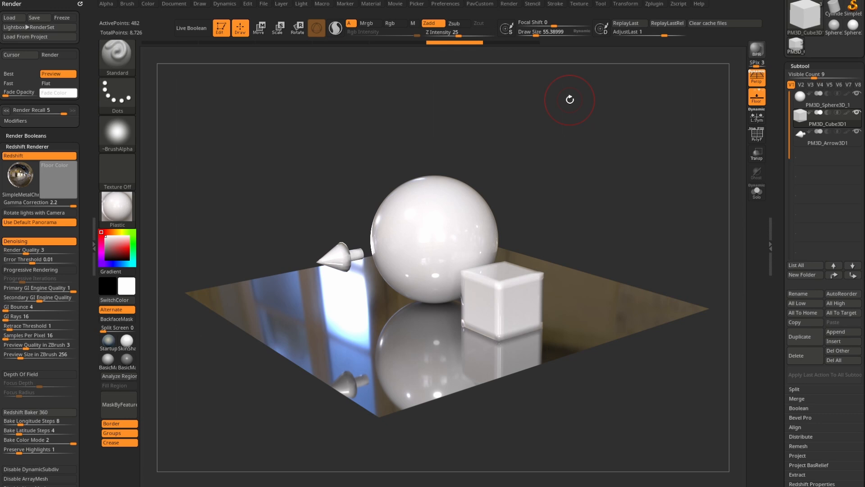
left_click(122, 210)
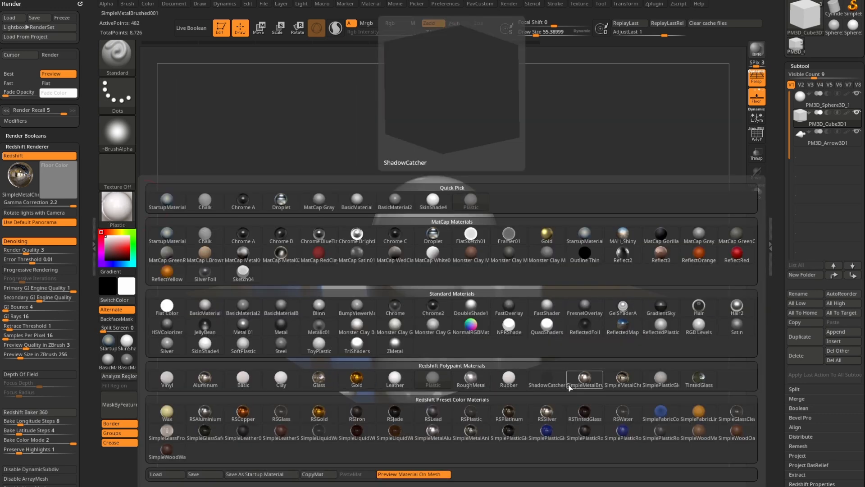
left_click(625, 380)
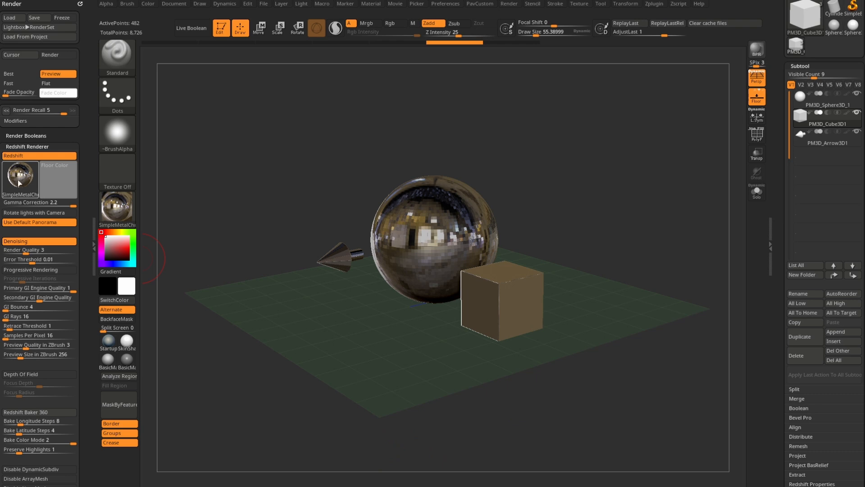
mouse_move(17, 178)
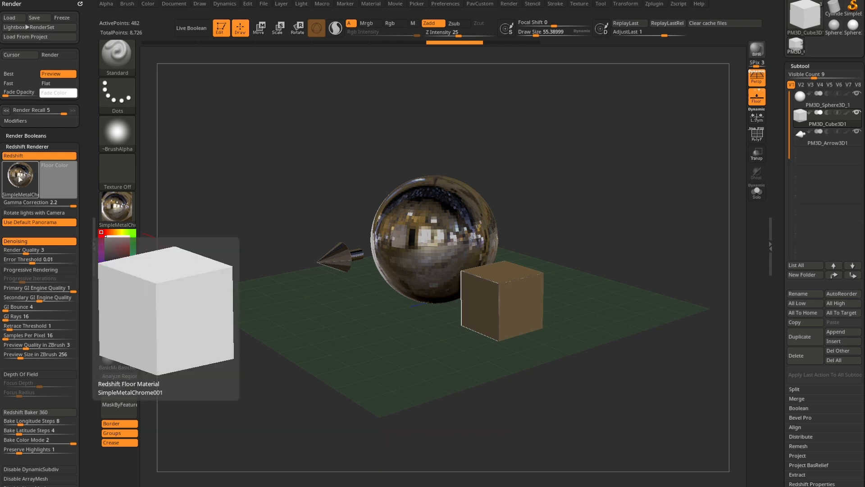
left_click(756, 49)
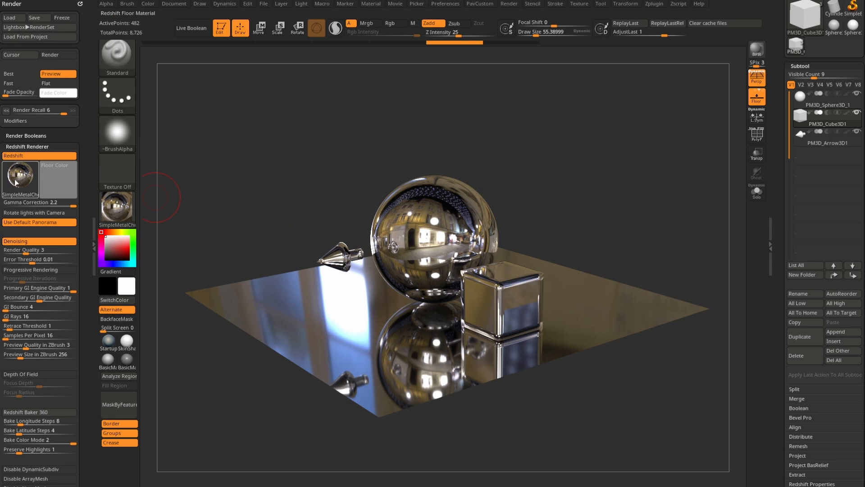
- Return the objects' active material to Plastic and run another BPR render
left_click(116, 206)
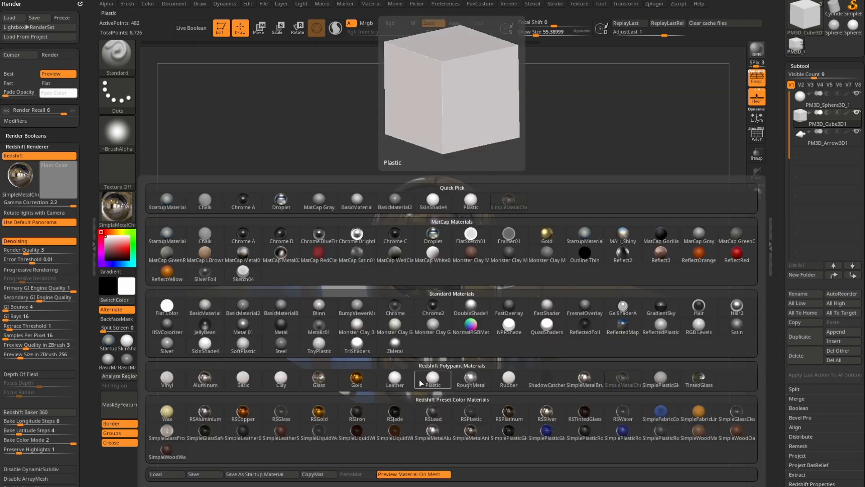
left_click(433, 381)
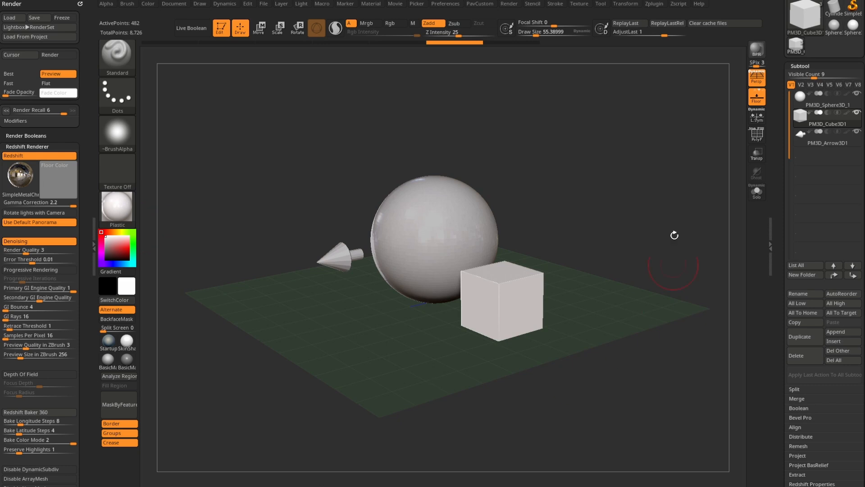
left_click(756, 50)
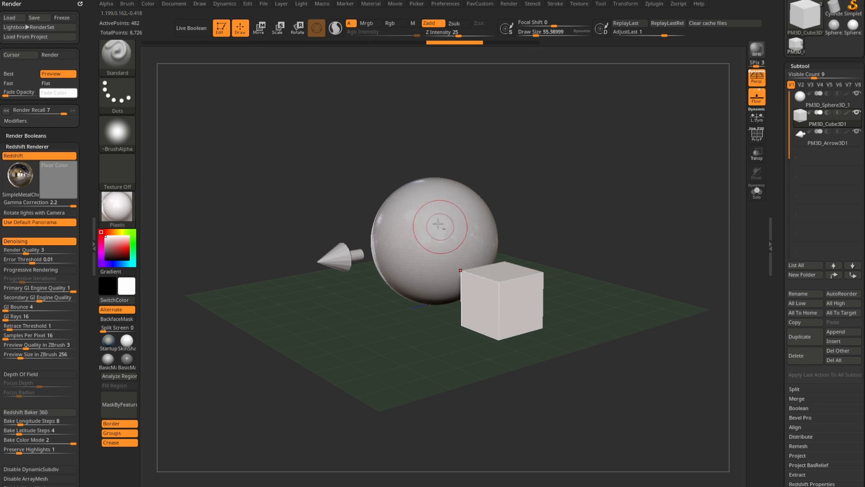
- Make the sphere the active subtool and dock the Color palette beside the canvas above the Render palette
left_click(423, 221, "alt")
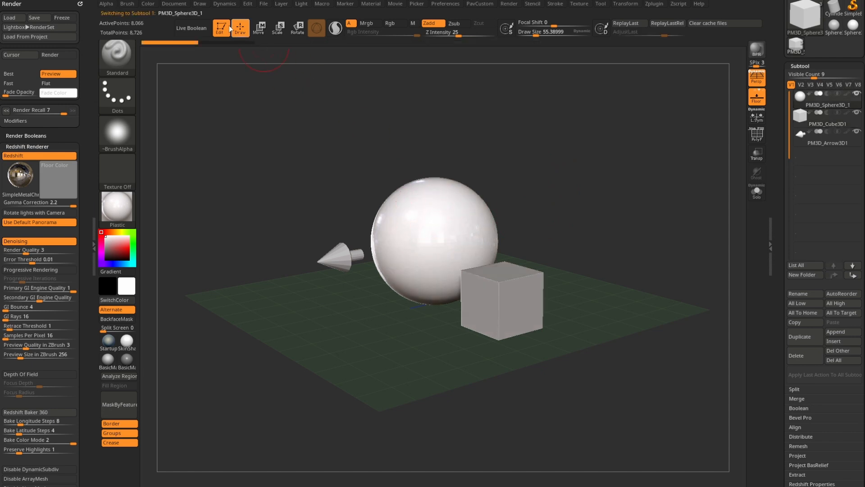
left_click(148, 5)
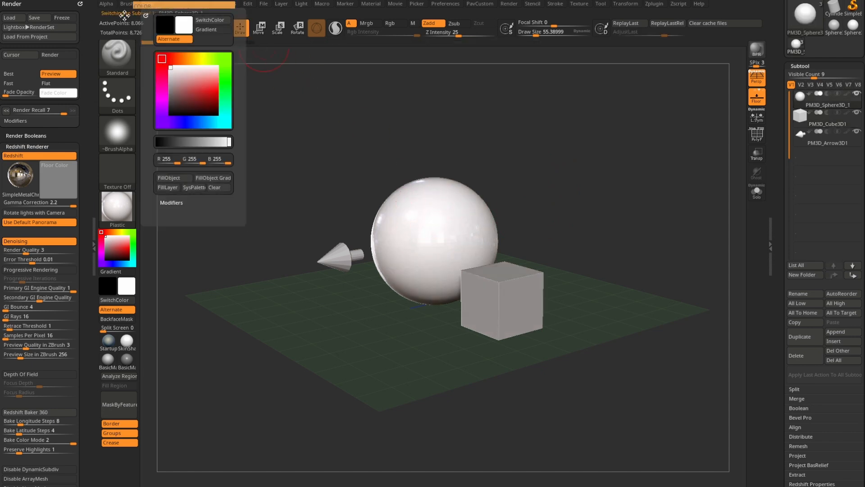
left_click_drag(145, 10, 20, 10)
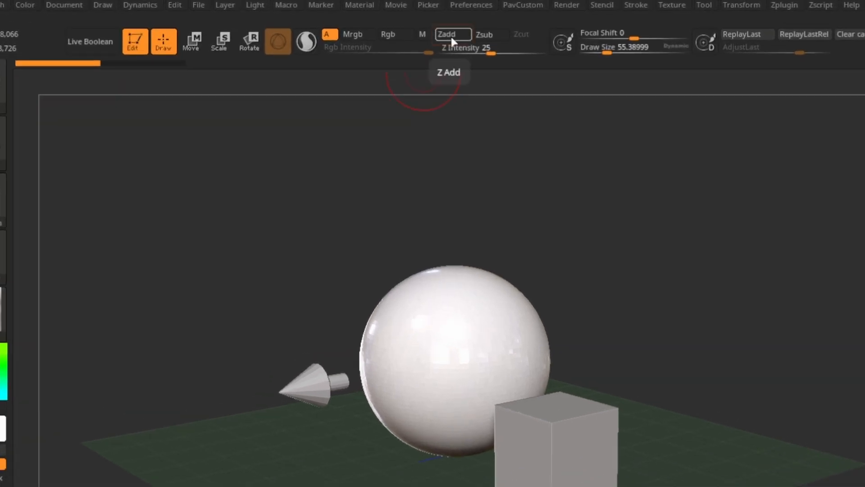
- Turn off Zadd, enable Mrgb, and fill the sphere with cyan (R 0, G 255, B 255) and the Plastic material
left_click(432, 24)
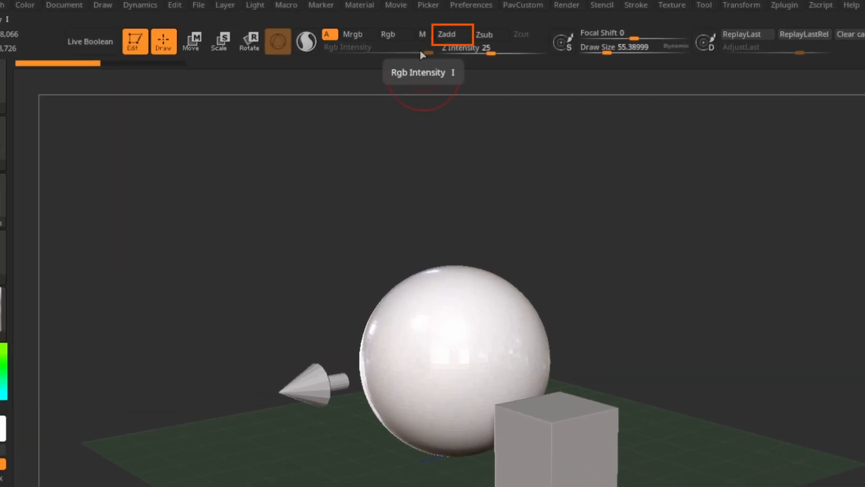
left_click(370, 25)
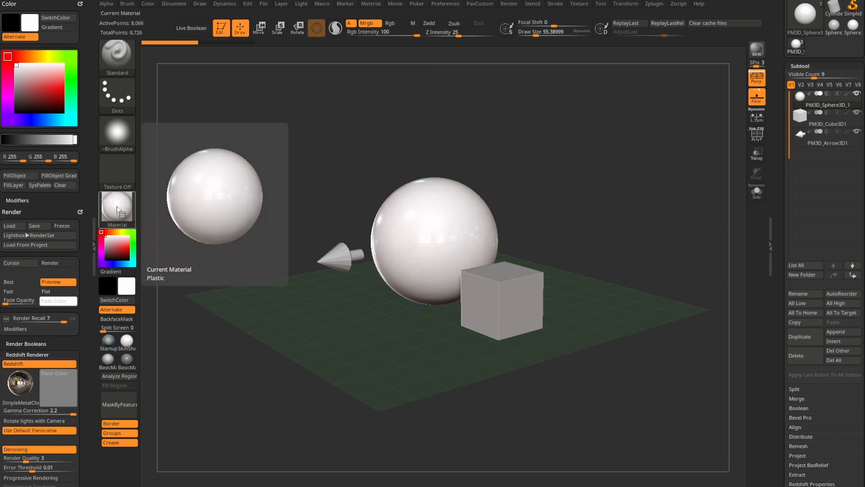
left_click(133, 264)
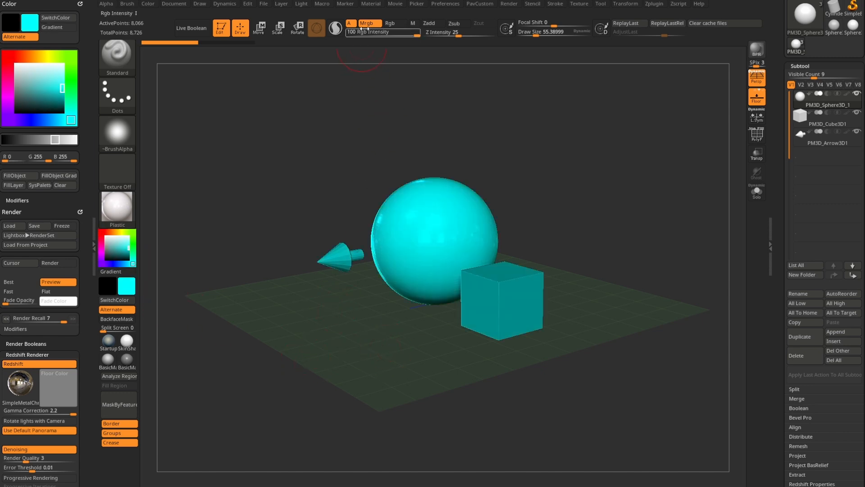
left_click(148, 4)
left_click(165, 179)
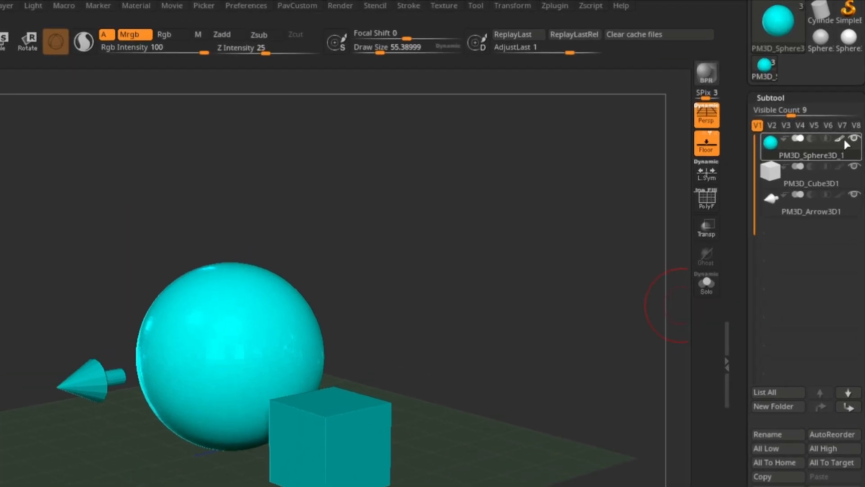
- Examine the sphere's polypaint display by toggling it off and on in the Polypaint settings and for its subtool
mouse_move(823, 156)
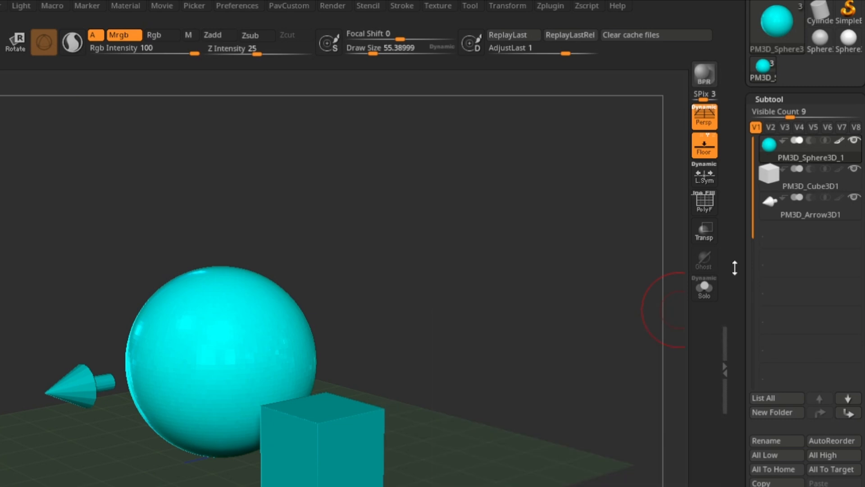
scroll(757, 246, "down", 10)
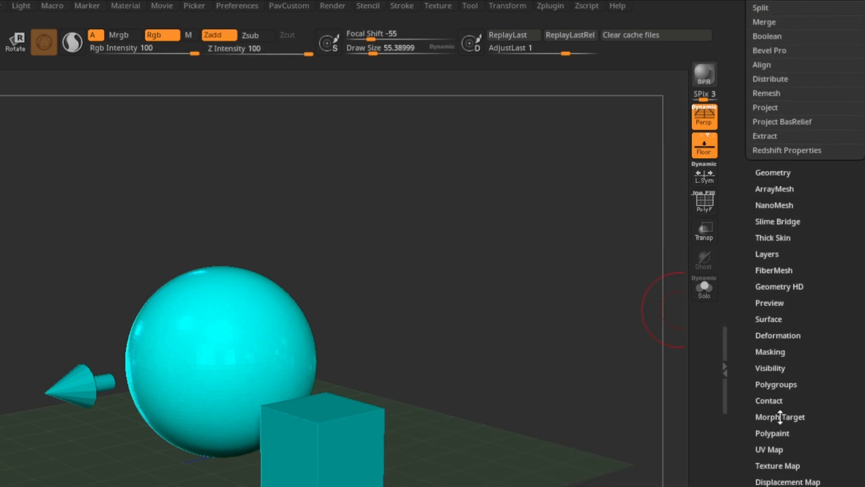
left_click(772, 433)
left_click(776, 448)
left_click(775, 447)
left_click(776, 448)
left_click(776, 447)
left_click_drag(742, 384, 744, 470)
left_click(839, 306)
left_click(840, 305)
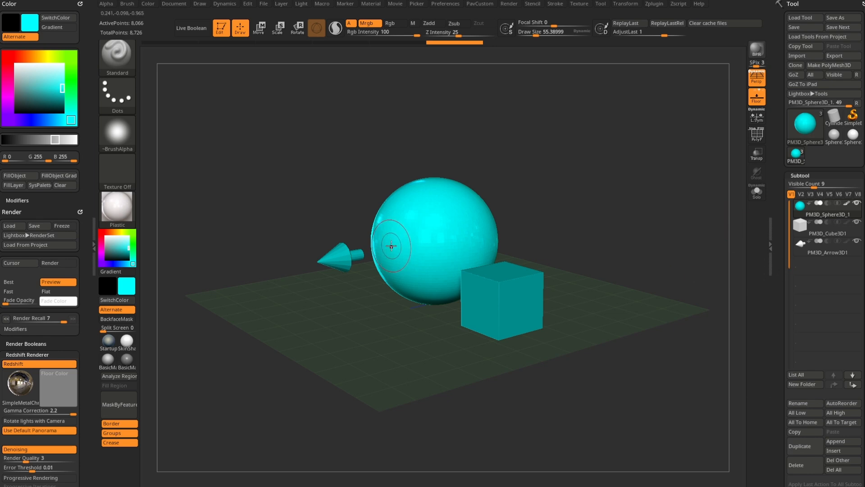
- Select the PM3D_Cube3D1 subtool and fill the cube with red (R 246, G 14, B 14) and the Plastic material
left_click(817, 232)
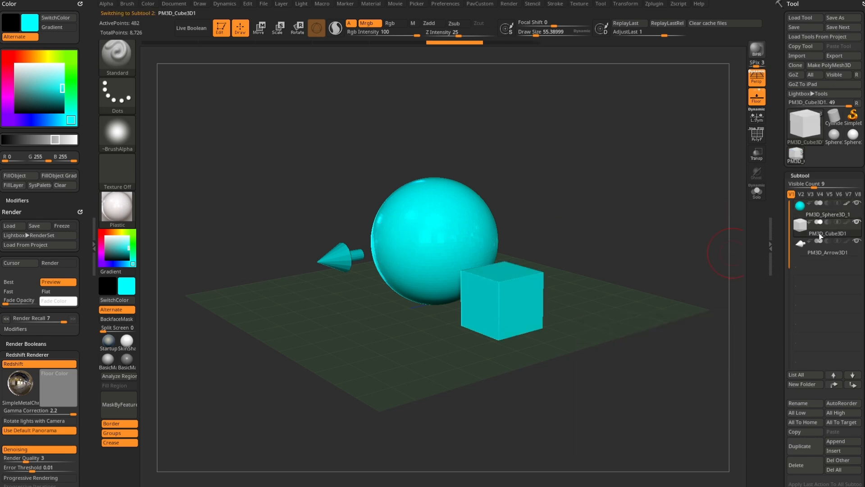
left_click(104, 232)
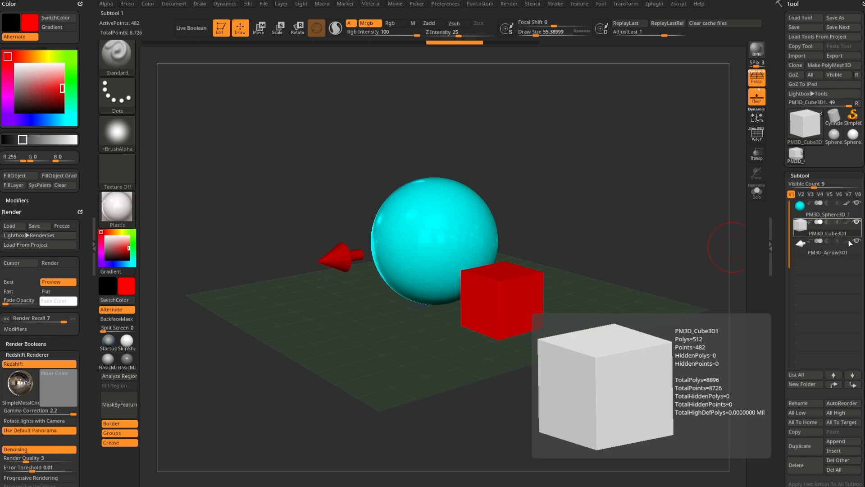
mouse_move(832, 229)
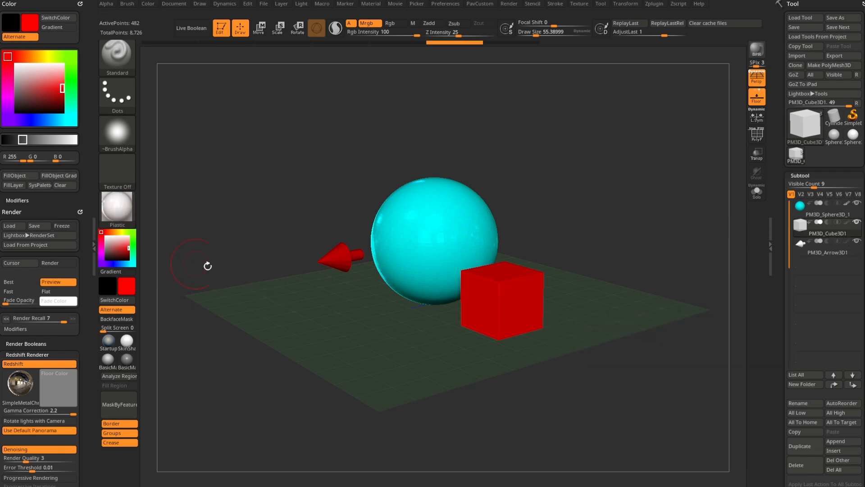
mouse_move(116, 244)
left_mouse_down()
mouse_move(118, 257)
mouse_move(127, 247)
left_mouse_up()
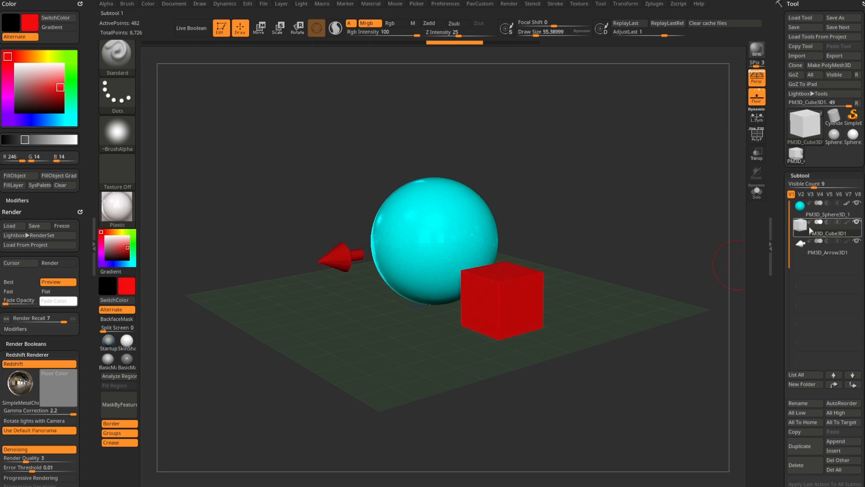
left_click(148, 4)
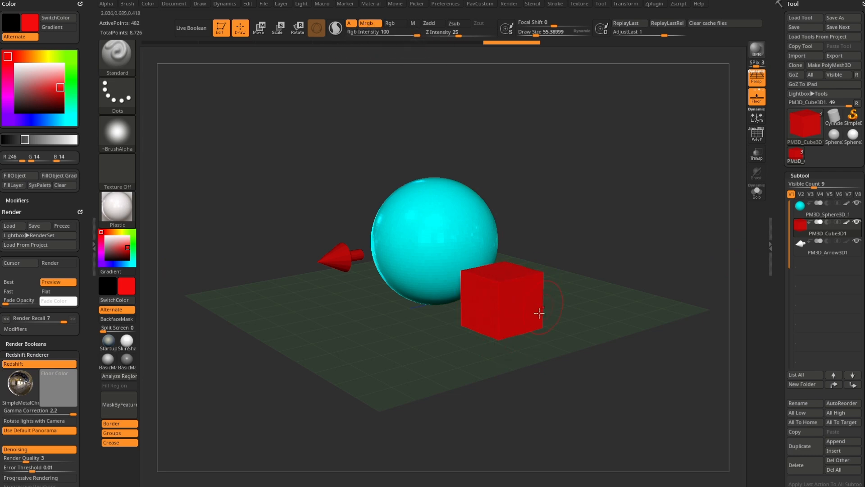
- Select the PM3D_Arrow3D1 subtool and fill it with green (R 130, G 246, B 14) and the Plastic material
mouse_move(129, 248)
left_click(133, 232)
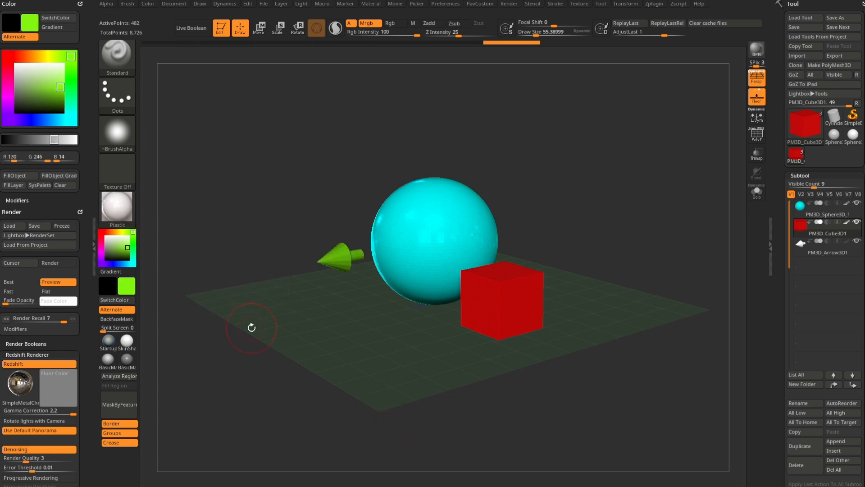
left_click(833, 250)
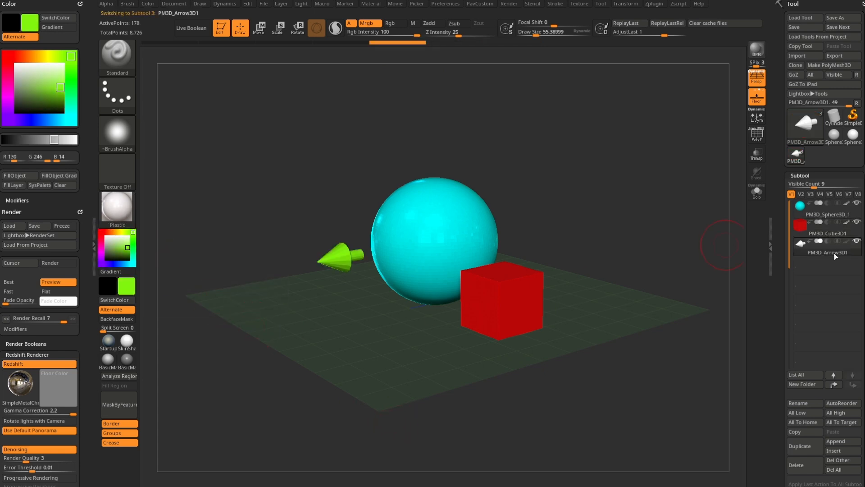
left_click(148, 4)
left_click(168, 178)
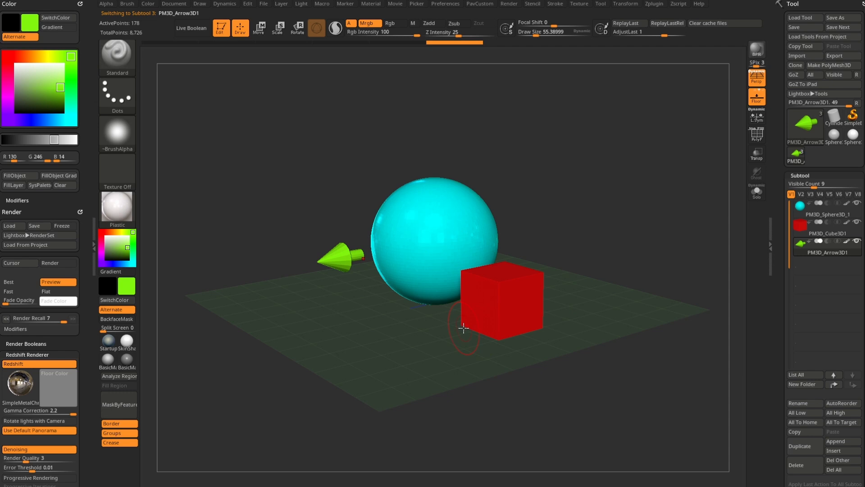
- Switch the active subtool on the canvas through sphere, cube and arrow back to the sphere, and enable Rgb in place of Mrgb
left_click(432, 218, "alt")
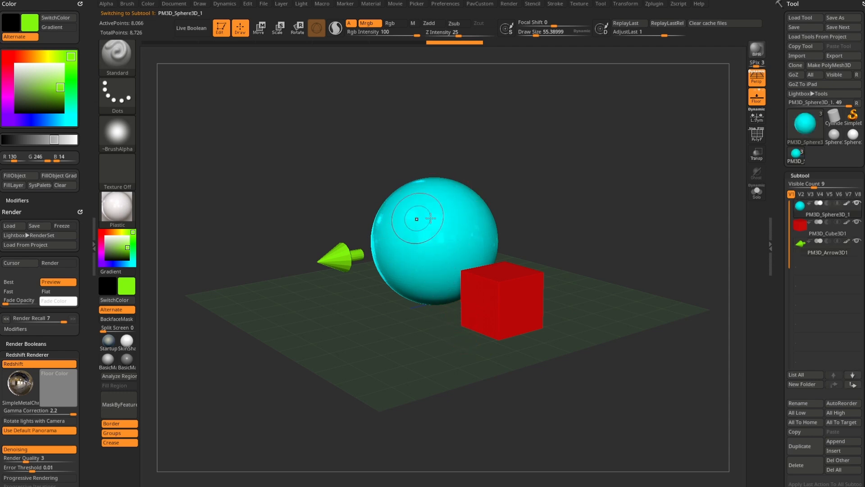
left_click(510, 298, "alt")
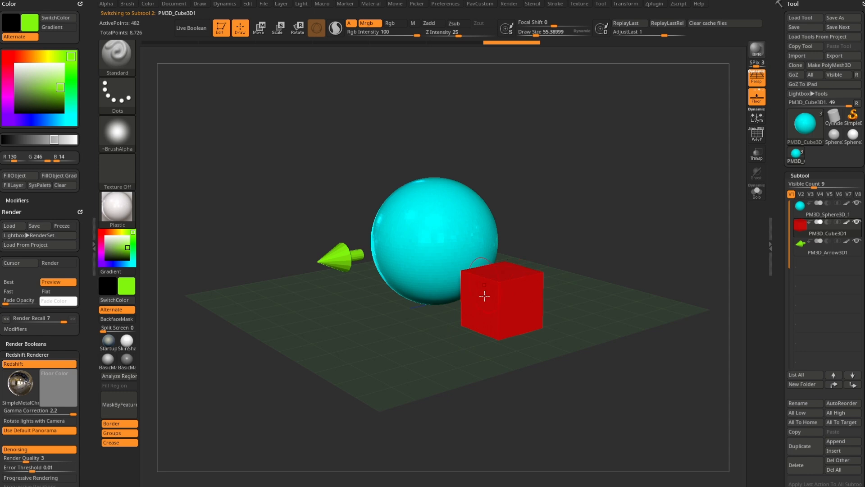
left_click(335, 258, "alt")
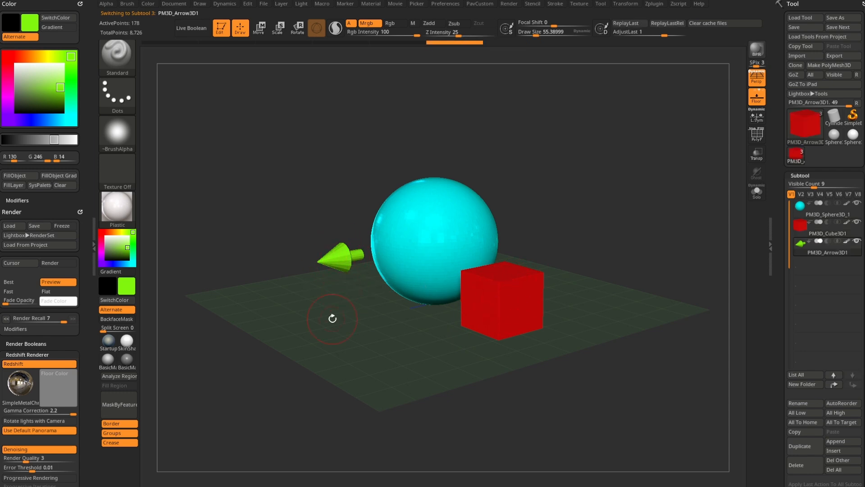
left_click(411, 238, "alt")
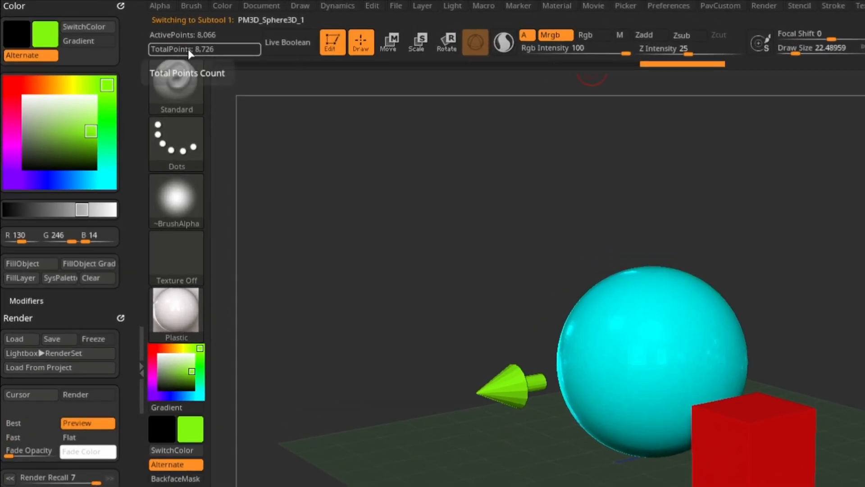
left_click(415, 28)
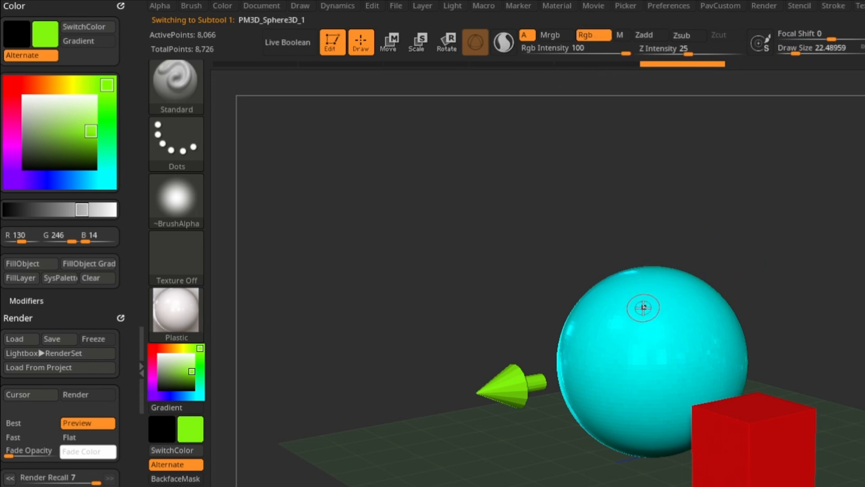
- Try painting freehand green strokes on the sphere with small and large brush sizes, undoing them
mouse_move(642, 308)
left_mouse_down()
mouse_move(605, 326)
mouse_move(644, 364)
mouse_move(711, 323)
mouse_move(709, 334)
left_mouse_up()
key("ctrl+z")
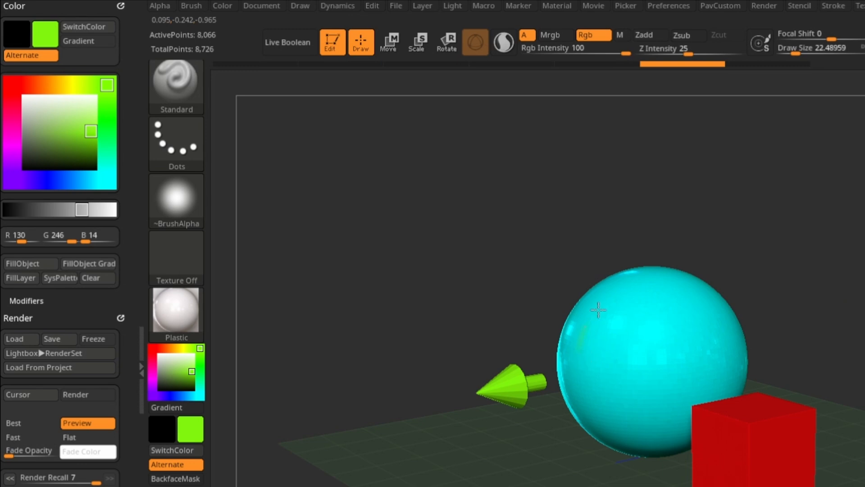
key("ctrl+shift+z")
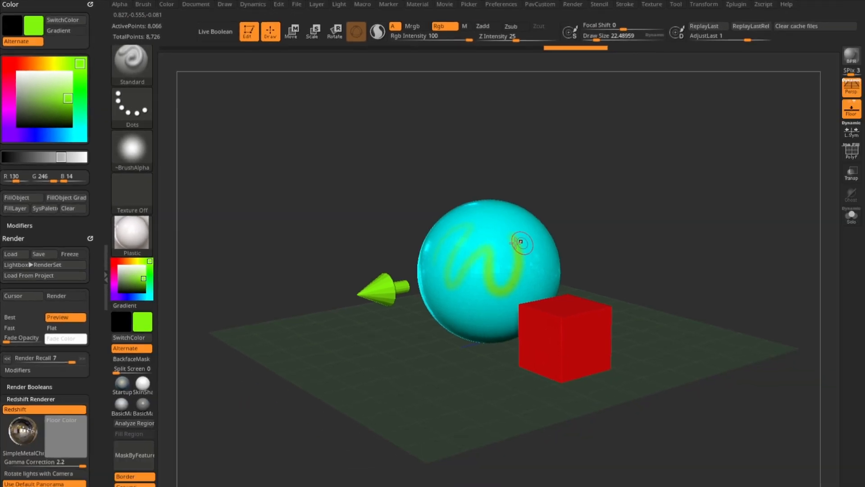
key("ctrl+z")
key("ctrl+shift+z")
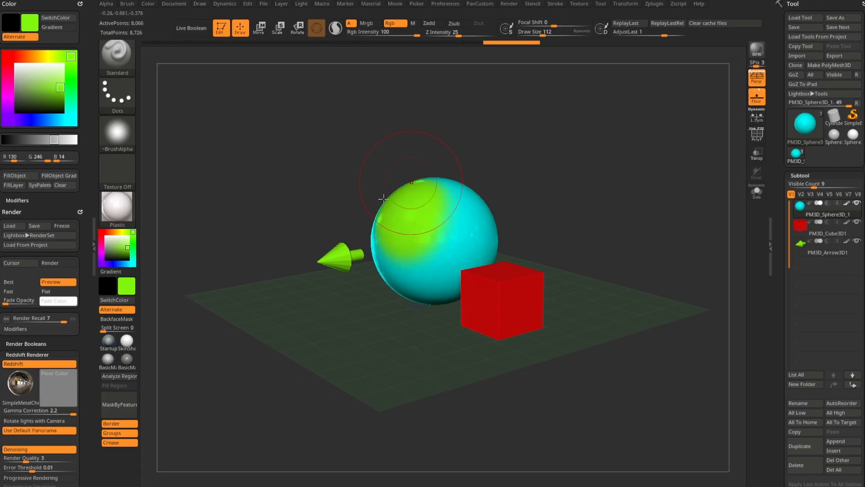
key("ctrl+z")
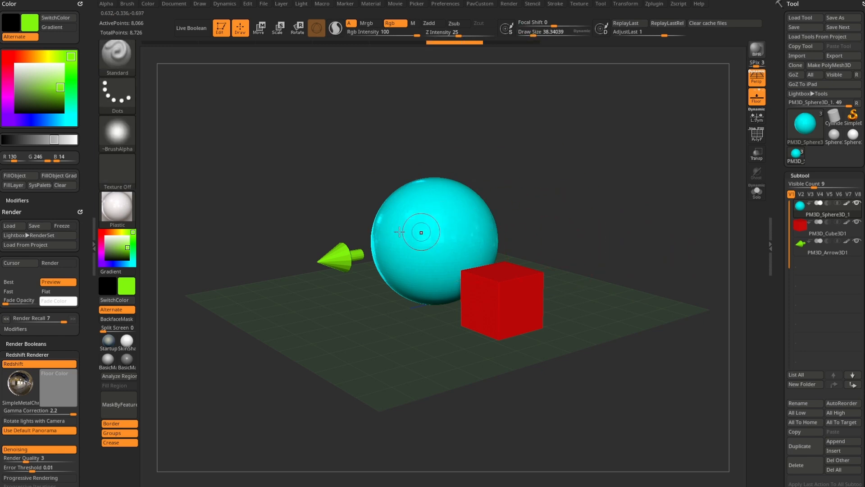
- Pick blue (R 14, G 33, B 246), try a painted stroke on the sphere, undo it and reduce the draw size to 28.75
left_click(114, 263)
mouse_move(419, 206)
left_mouse_down()
mouse_move(458, 251)
mouse_move(466, 216)
mouse_move(429, 238)
mouse_move(462, 233)
mouse_move(433, 214)
mouse_move(445, 228)
mouse_move(418, 223)
mouse_move(433, 224)
mouse_move(440, 238)
mouse_move(432, 247)
left_mouse_up()
key("ctrl+z")
key("s")
key("ctrl+z")
key("s")
key("ctrl+z")
key("bracketleft")
- Divide the sphere up to subdivision level 4 and paint a blue squiggle and smiley face on it
left_click_drag(782, 275, 787, 173)
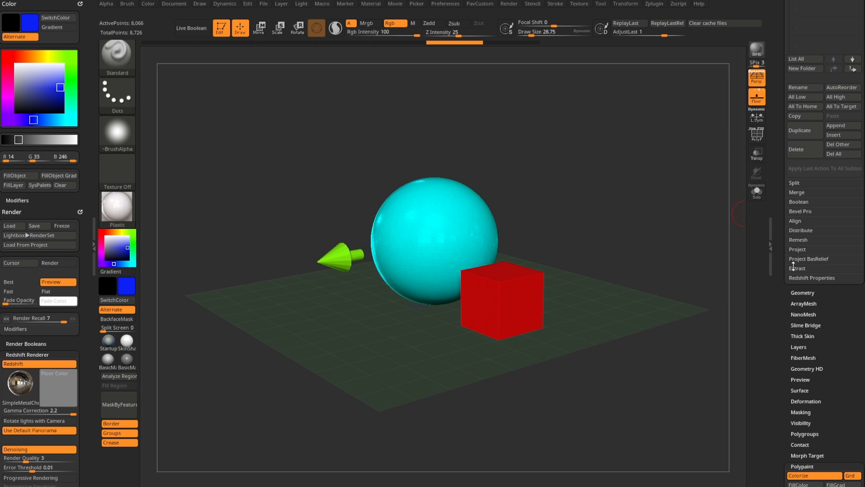
left_click(797, 294)
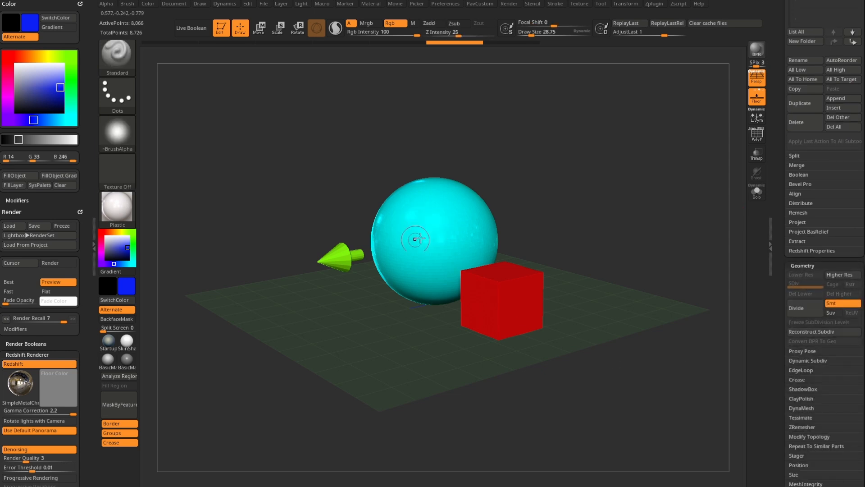
left_click(804, 311)
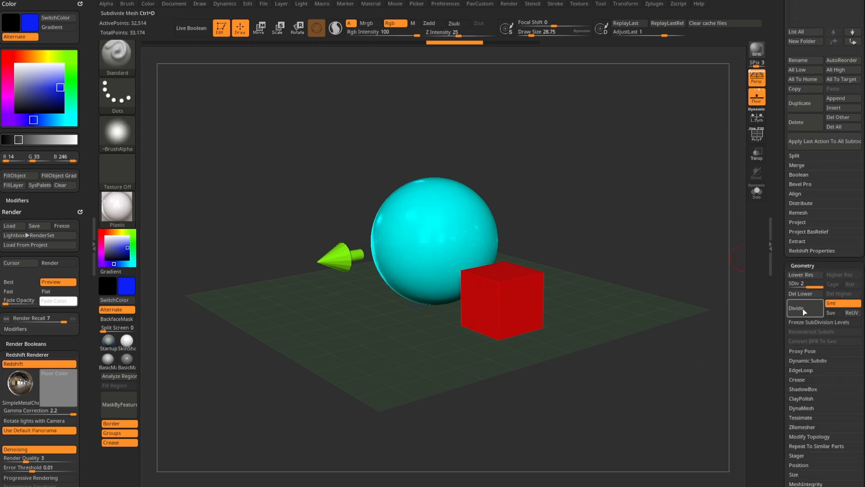
mouse_move(396, 209)
left_mouse_down()
mouse_move(393, 234)
mouse_move(426, 234)
mouse_move(460, 201)
left_mouse_up()
left_click(418, 207)
mouse_move(417, 258)
left_mouse_down()
mouse_move(428, 266)
mouse_move(444, 258)
left_mouse_up()
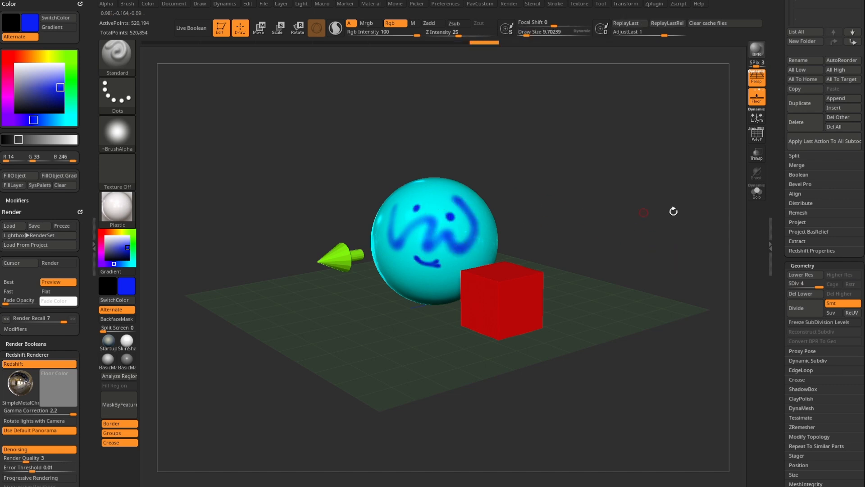
- Undo the blue strokes and the subdivisions on the sphere, and set the draw size to about 49
key("ctrl+z")
key("ctrl+z")
key("ctrl+z")
key("ctrl+z")
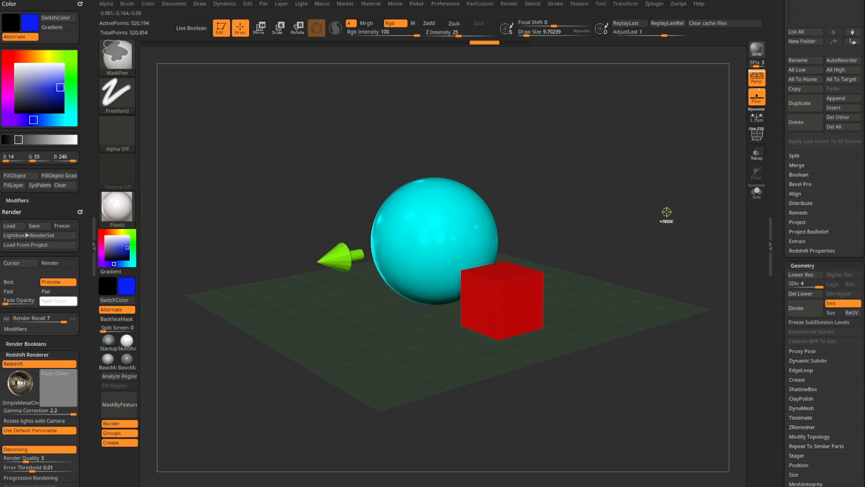
key("ctrl+z")
key("ctrl+z")
left_click_drag(772, 185, 766, 303)
key("s")
left_click(660, 252)
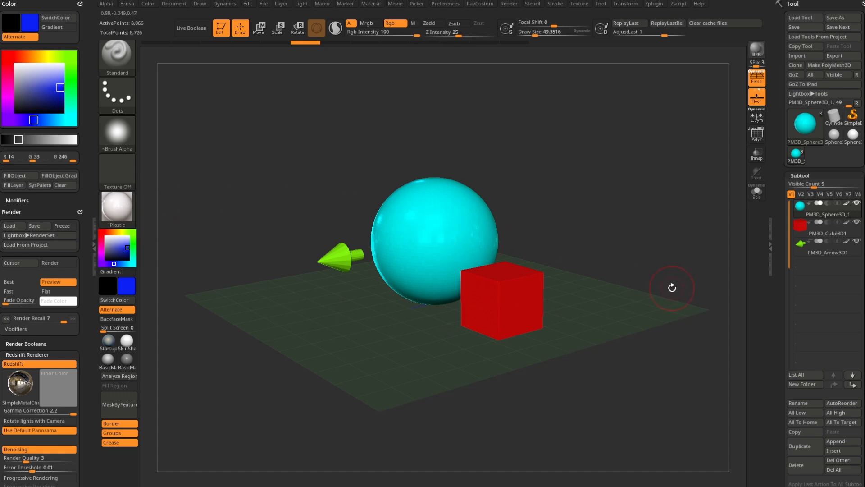
- Remove the docked Color palette and render the cyan sphere, red cube and green arrow with Redshift
left_click(80, 4)
left_click_drag(85, 113, 86, 101)
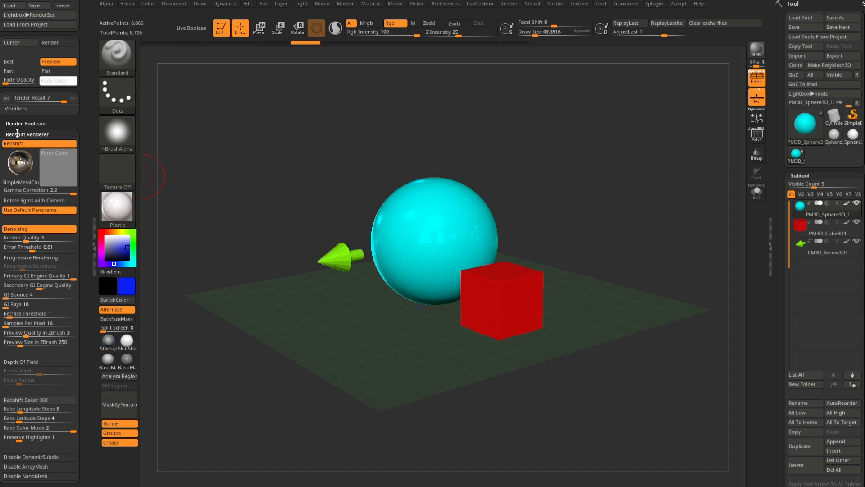
mouse_move(19, 167)
left_click_drag(511, 141, 518, 156)
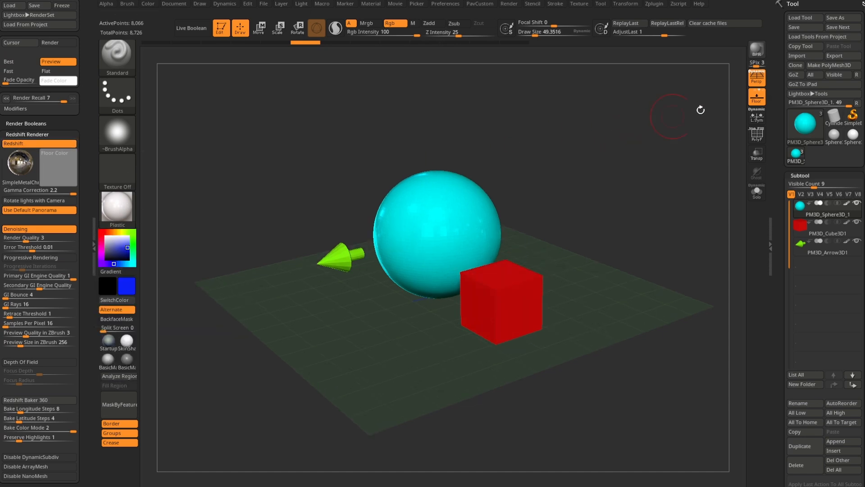
left_click(756, 50)
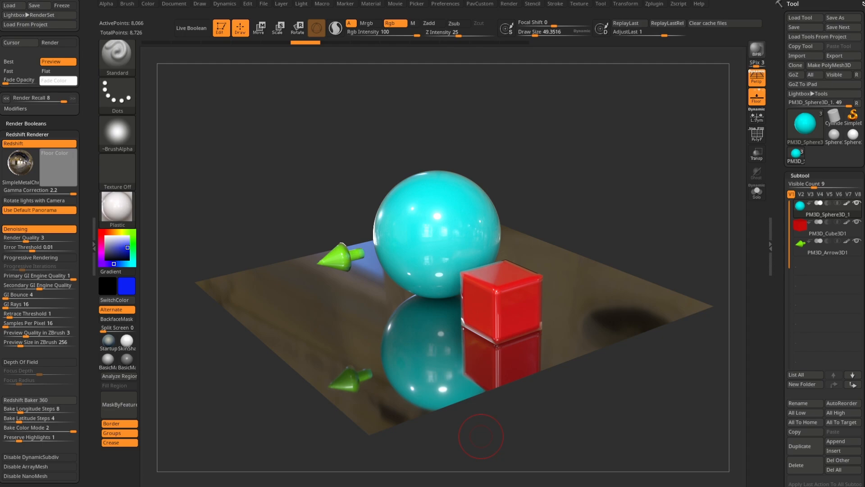
- Switch to the browser, look through the "Intro to ZBrush - New and Updated!" playlist and return to ZBrush
key("alt+Tab")
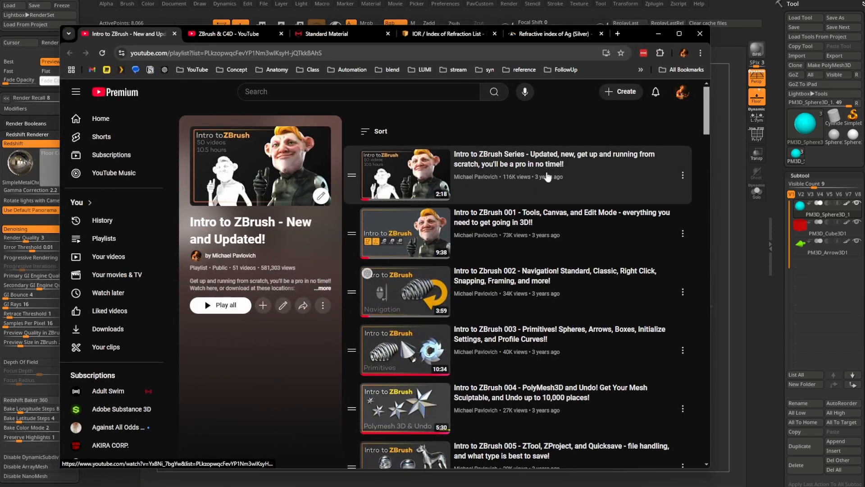
scroll(527, 179, "down", 3)
left_click_drag(706, 124, 706, 92)
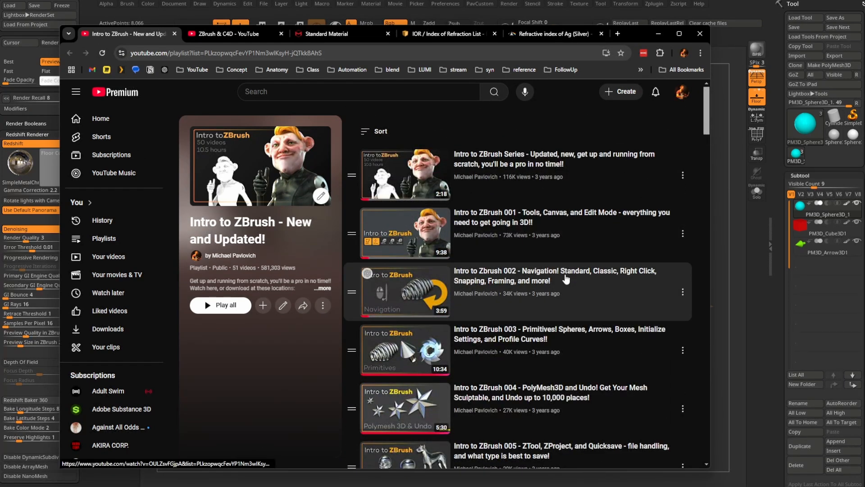
left_click_drag(644, 39, 637, 29)
left_click(665, 29)
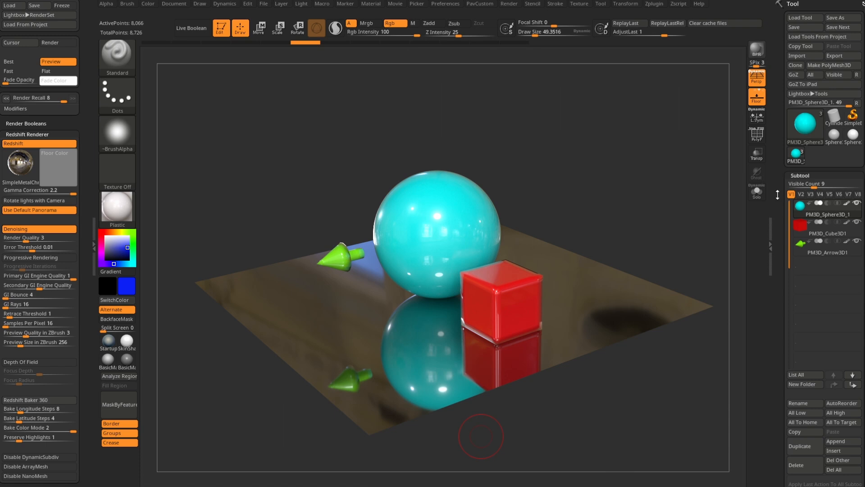
- Turn off the sphere's polypaint display and set the current color to white
scroll(777, 193, "down", 3)
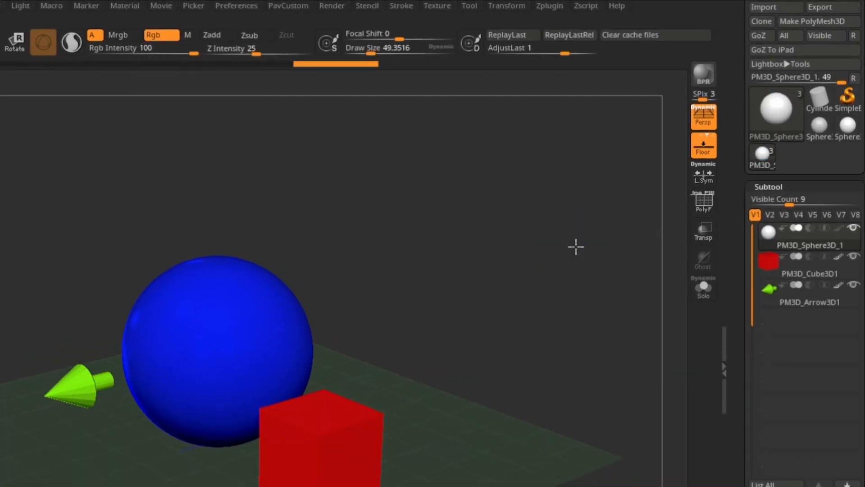
left_click_drag(576, 246, 575, 247)
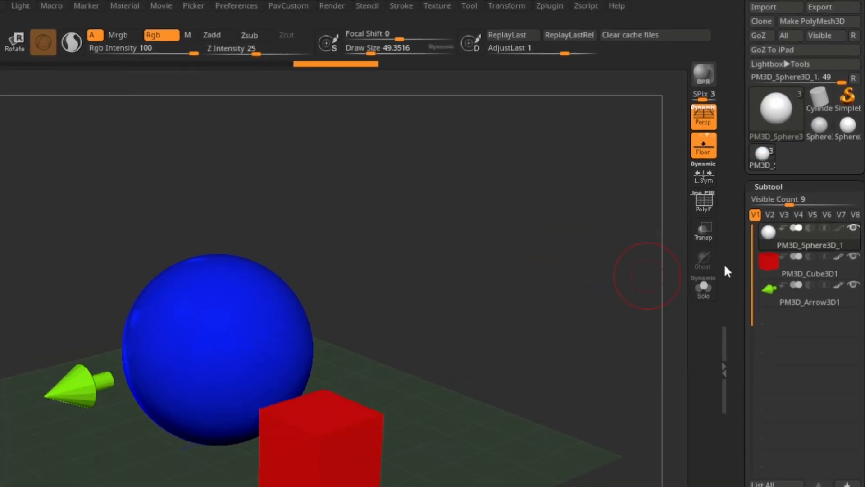
left_click_drag(368, 253, 356, 257)
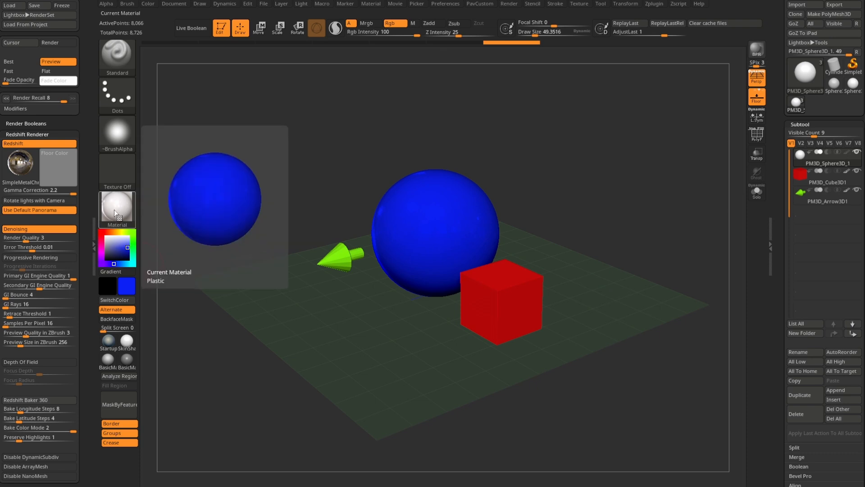
left_click_drag(119, 248, 103, 233)
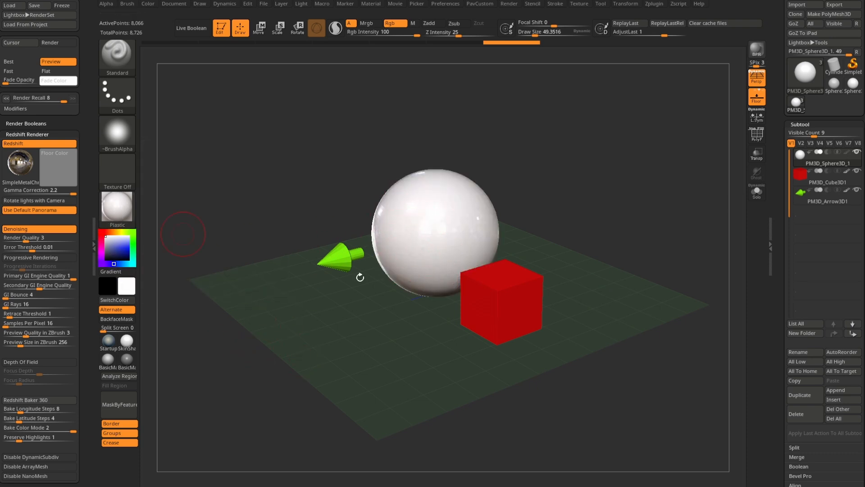
- Turn the sphere's polypaint display back on, and switch polypaint off for all subtools at once
key("shift")
left_click(850, 161)
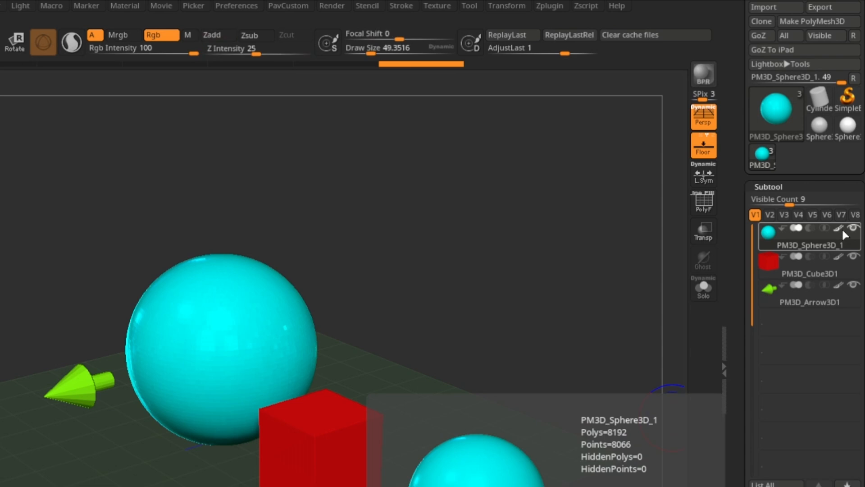
key("shift")
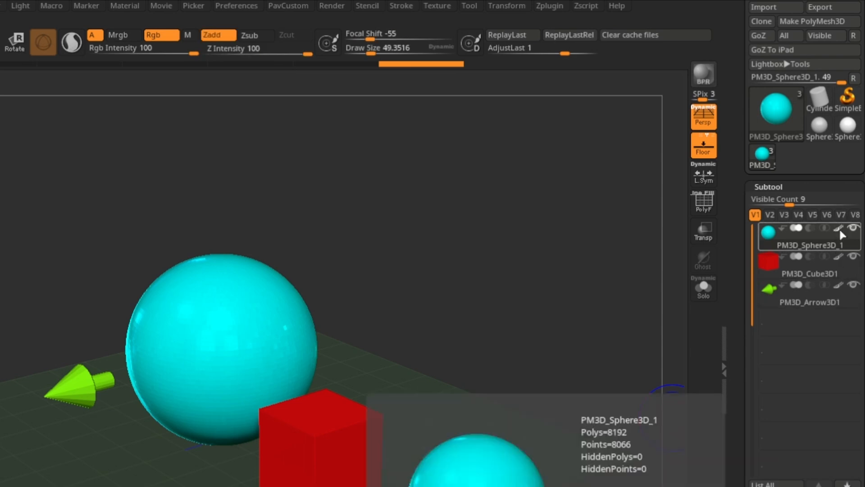
left_click(839, 228, "shift")
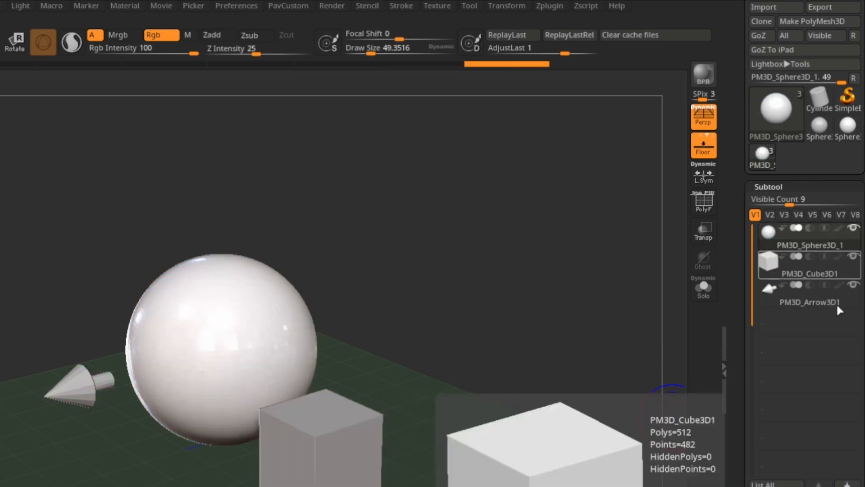
mouse_move(380, 197)
left_mouse_down()
mouse_move(357, 193)
mouse_move(356, 200)
mouse_move(391, 199)
left_mouse_up()
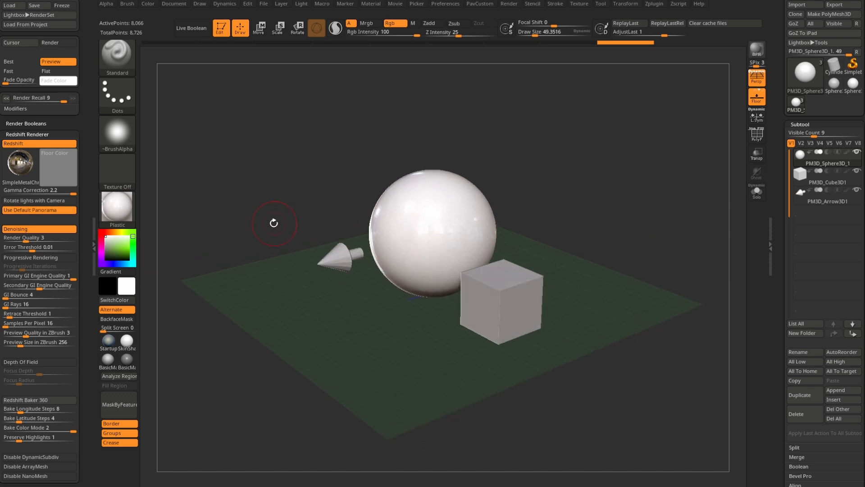
- Set the current color to green and the material to Aluminum, and render the scene with Redshift
left_click(129, 246)
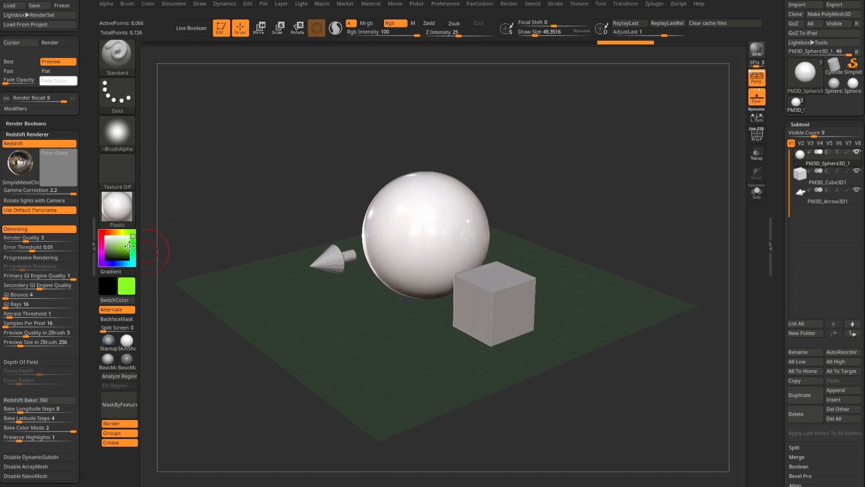
left_click(122, 212)
left_click(210, 384)
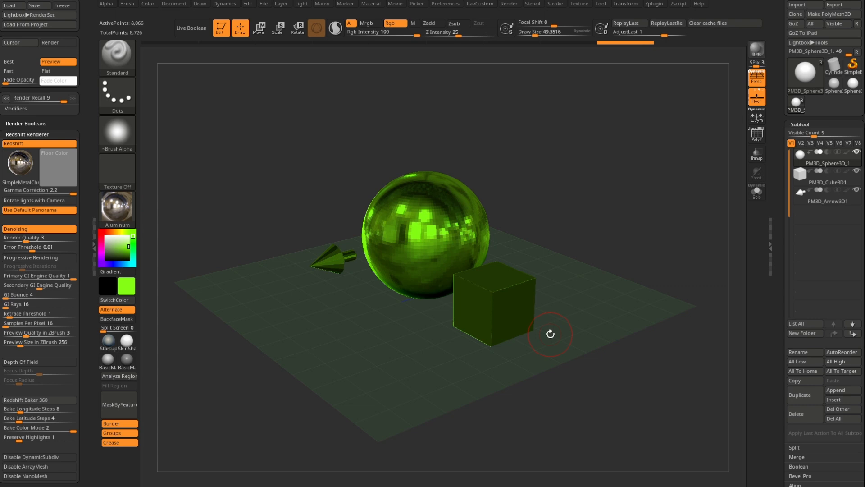
left_click_drag(642, 177, 597, 195)
left_click(758, 51)
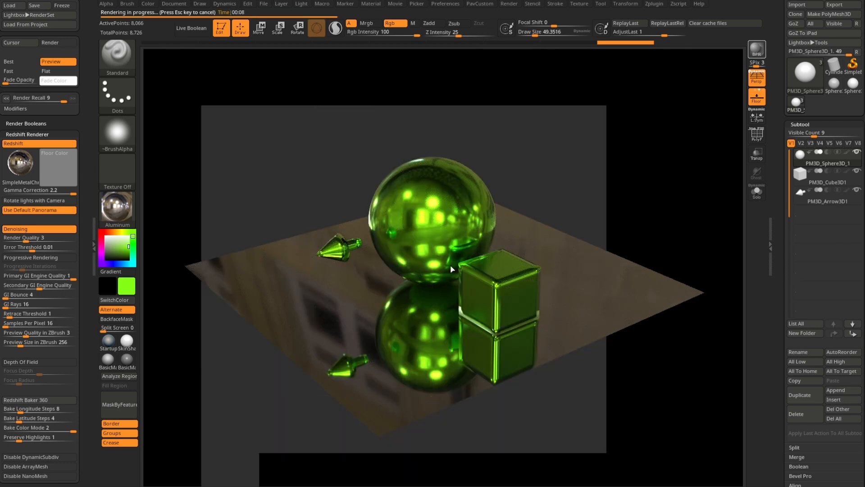
- Stop the running render and turn polypaint display back on for all subtools at once
key("Escape")
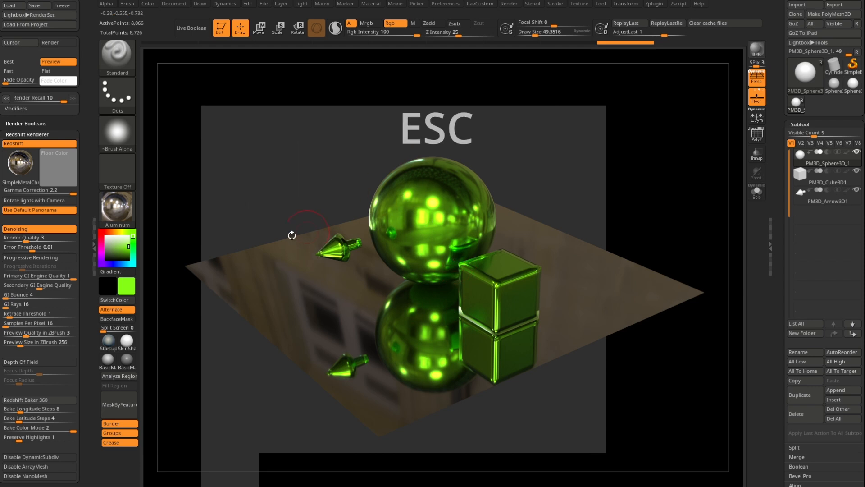
left_click_drag(637, 153, 641, 154)
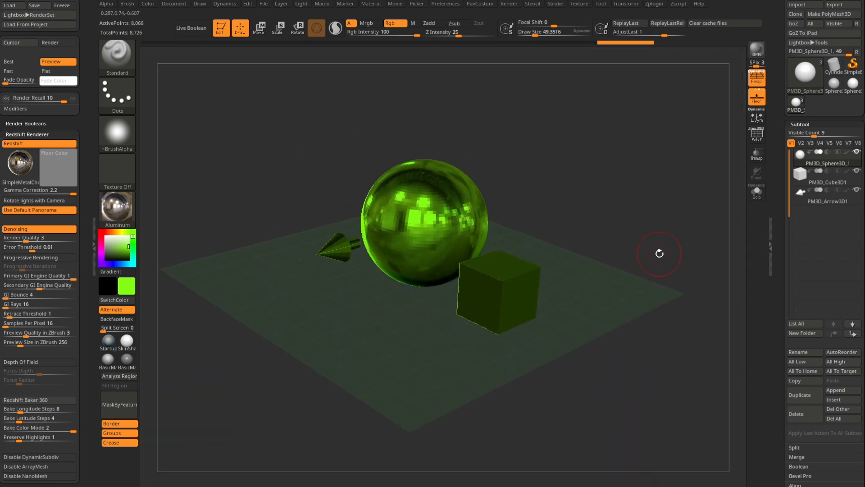
left_click_drag(531, 176, 540, 178)
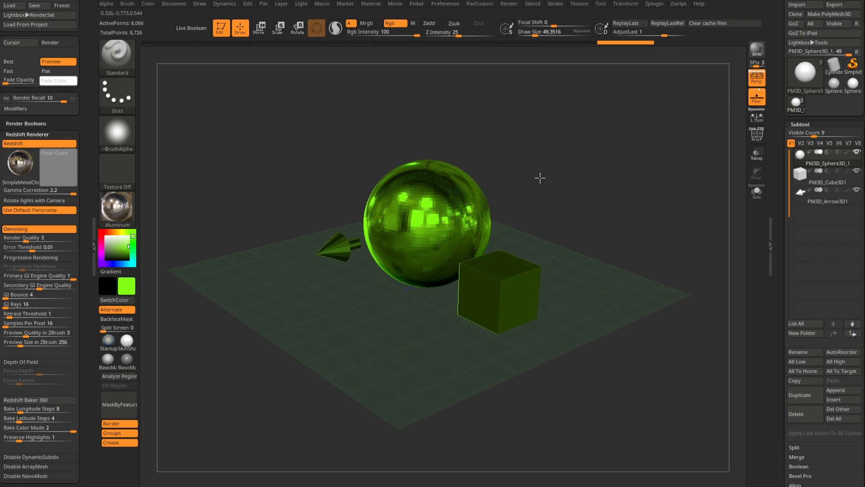
left_click(847, 152, "shift")
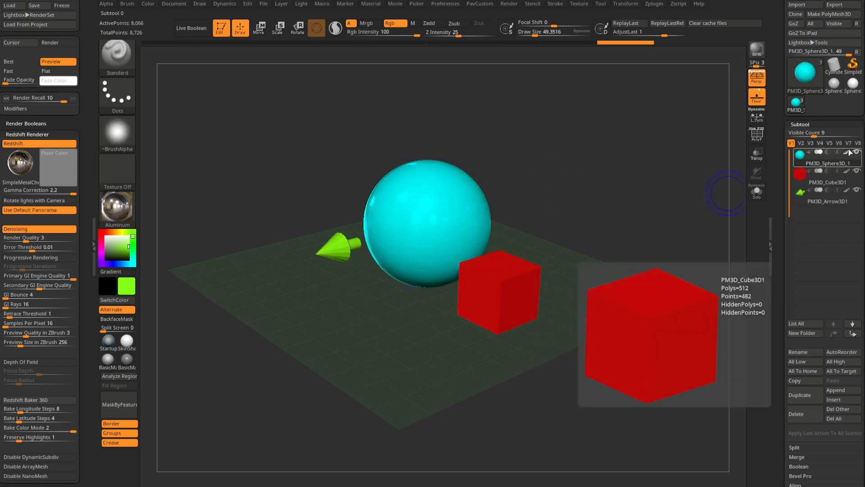
- Render the sphere, cube and arrow with their polypaint colors in Redshift and stop the render early
left_click_drag(554, 155, 547, 157)
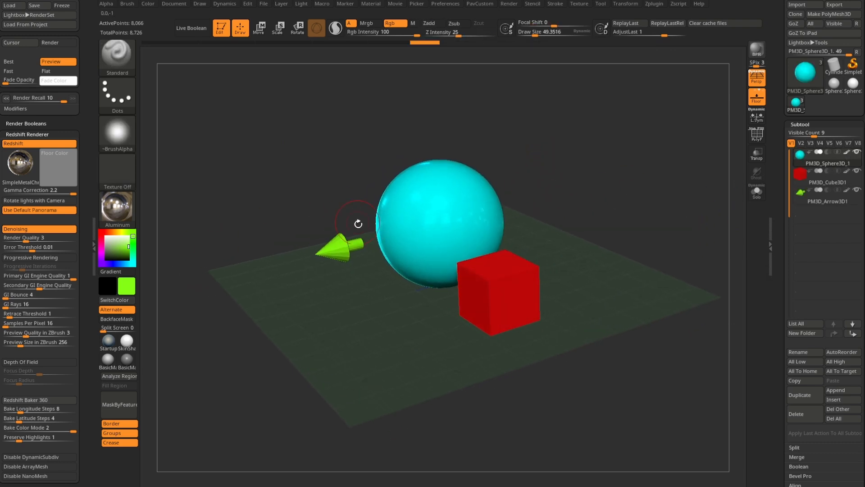
left_click_drag(559, 203, 531, 217)
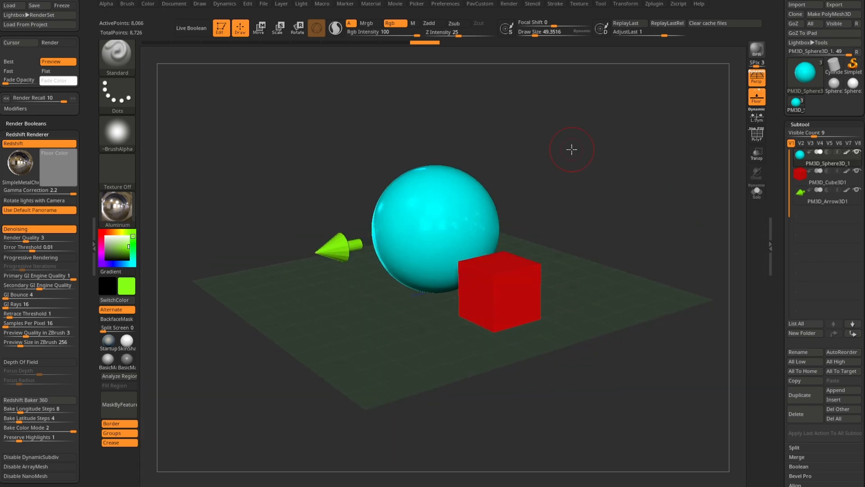
left_click_drag(571, 145, 674, 197)
left_click(756, 53)
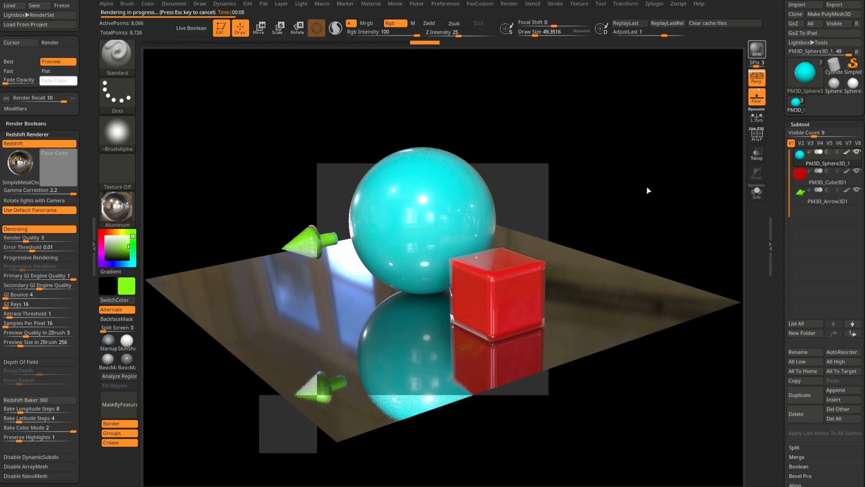
key("Escape")
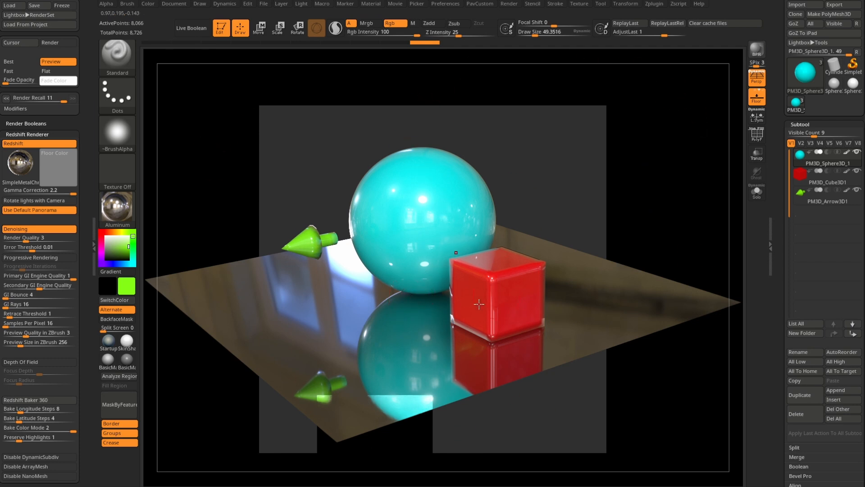
- Render only a small region where the sphere meets the cube, and render the whole scene with Redshift again
key("ctrl")
key("ctrl+r")
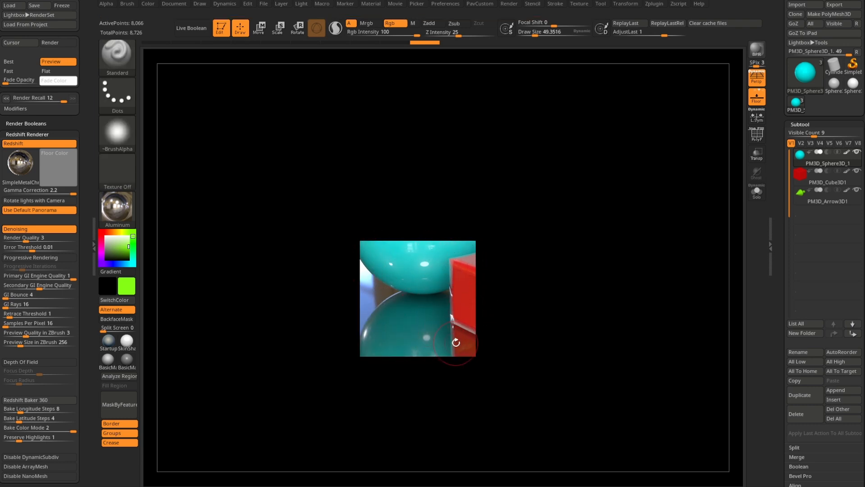
left_click(581, 145)
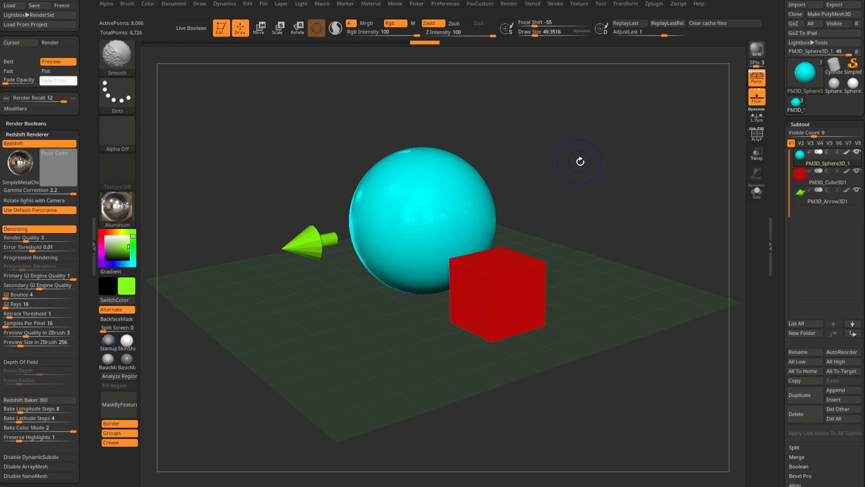
key("shift+r")
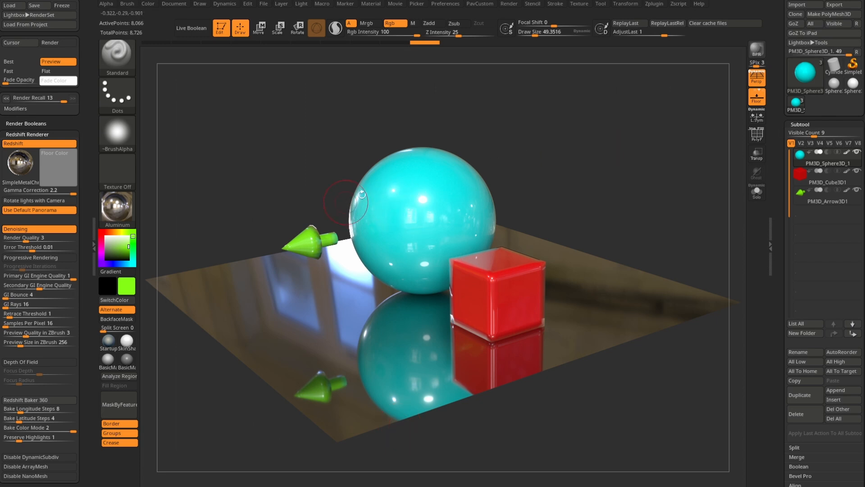
- Try subdividing the sphere twice and painting a green squiggle across its front, and undo it all
left_click_drag(592, 199, 614, 205, "alt")
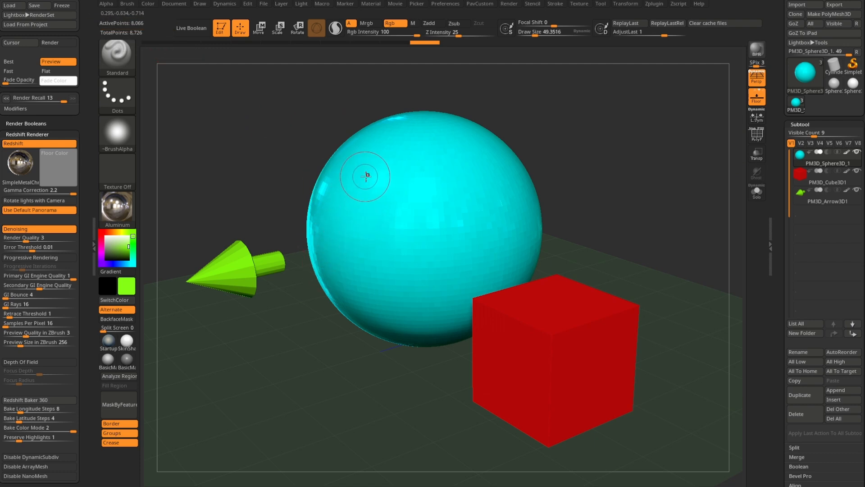
left_click_drag(782, 295, 784, 189)
left_click(797, 257)
left_click(797, 257)
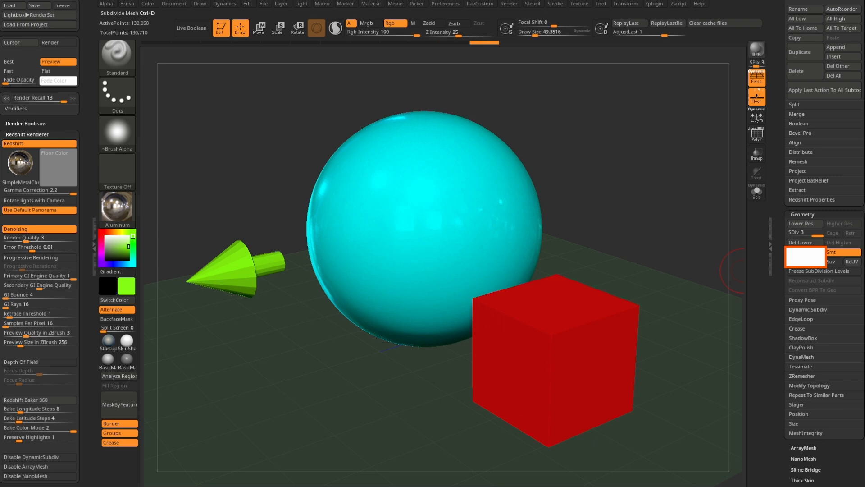
mouse_move(380, 172)
left_mouse_down()
mouse_move(437, 240)
mouse_move(511, 183)
left_mouse_up()
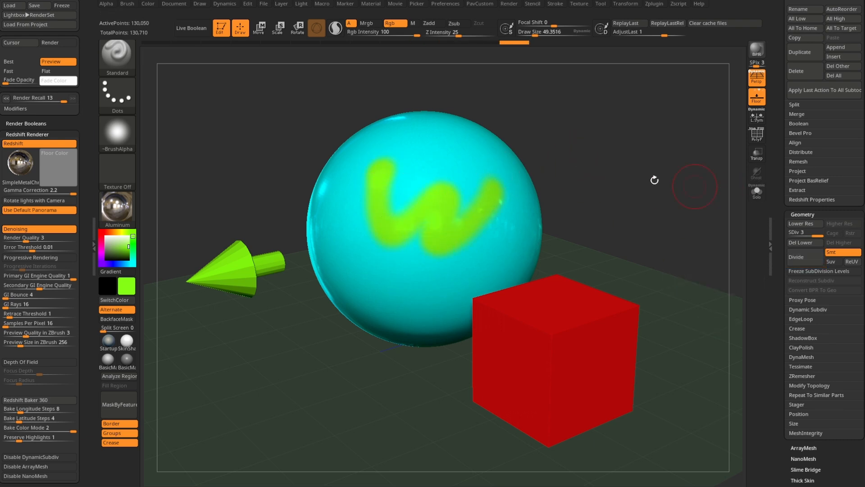
key("ctrl+z")
key("ctrl+z")
key("ctrl+z")
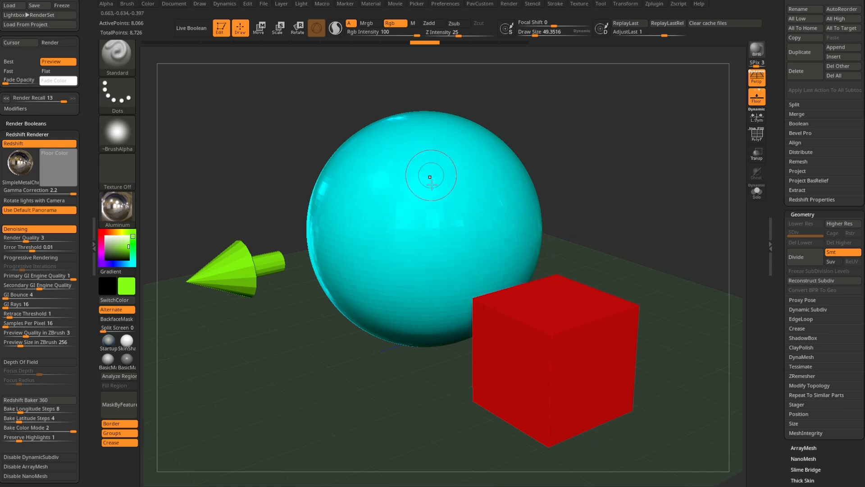
- Turn off Smooth surface in the sphere's Redshift Properties and apply that action to all subtools
left_click_drag(778, 159, 789, 244)
left_click_drag(772, 117, 773, 85)
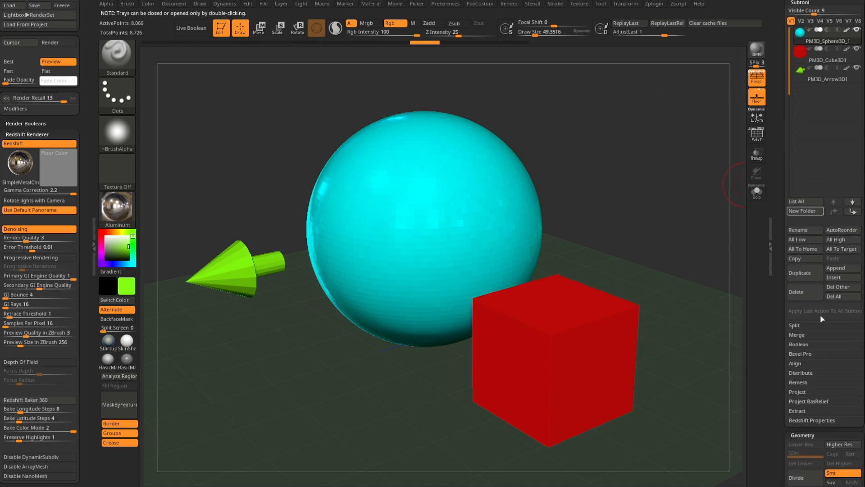
left_click(812, 420)
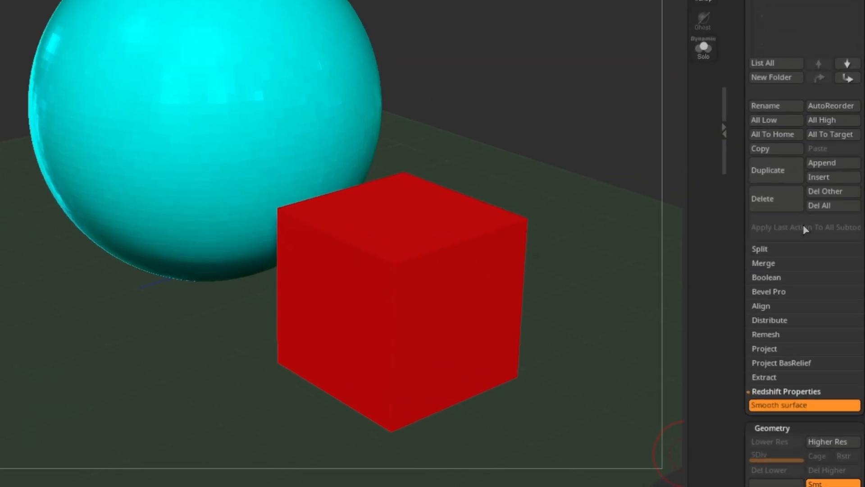
left_click(798, 405)
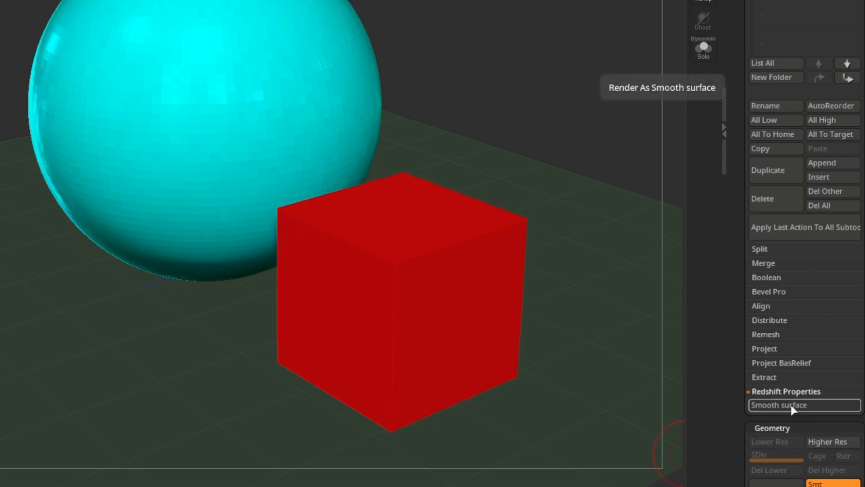
left_click(790, 228)
left_click(703, 265)
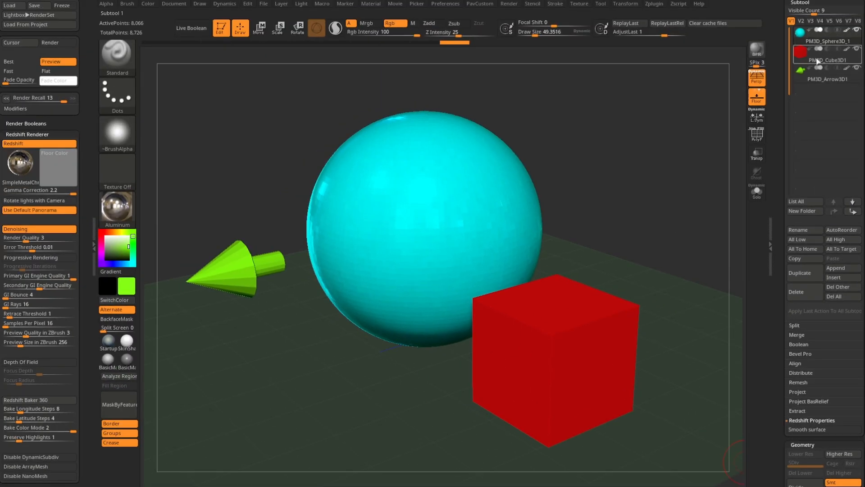
- Check the cube's Smooth surface setting, render the scene from the sphere subtool, and turn Smooth surface back on for the sphere
left_click(815, 59)
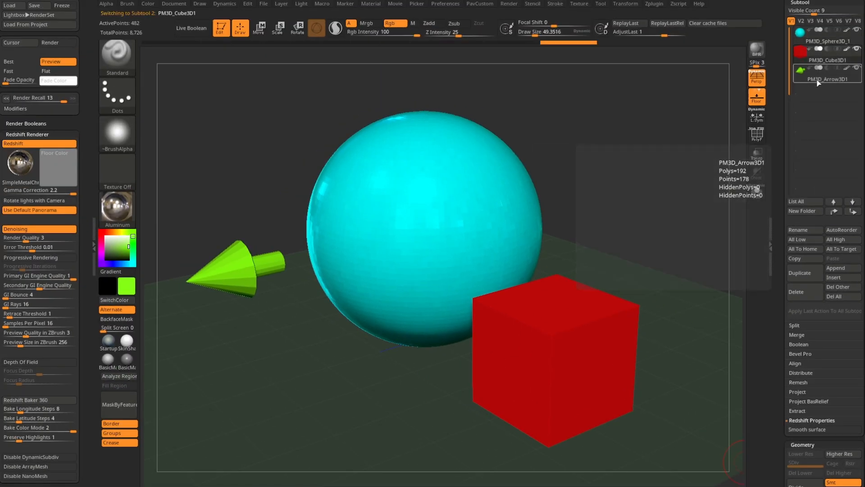
left_click(819, 43)
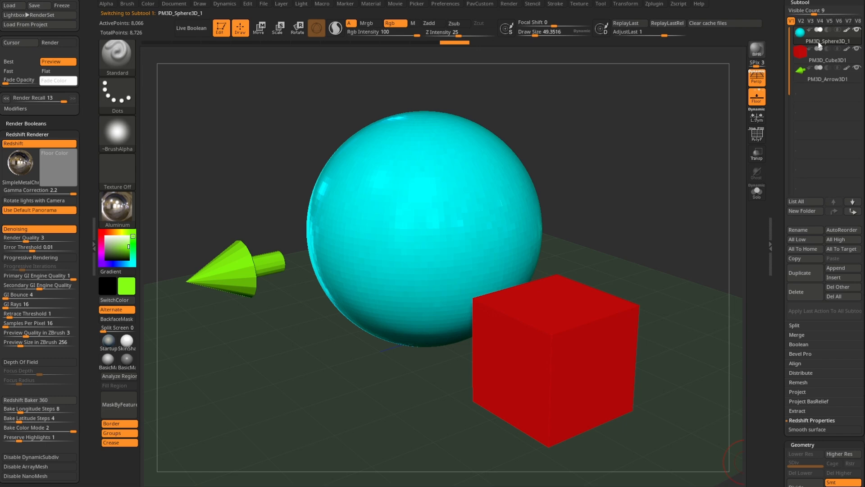
mouse_move(647, 128)
left_mouse_down("alt")
mouse_move(631, 116)
mouse_move(656, 129)
left_mouse_up("alt")
key("shift+r")
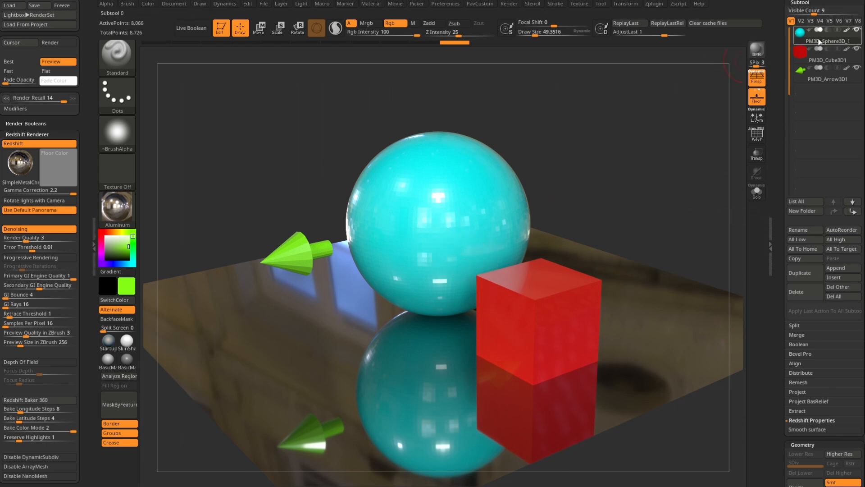
left_click(808, 429)
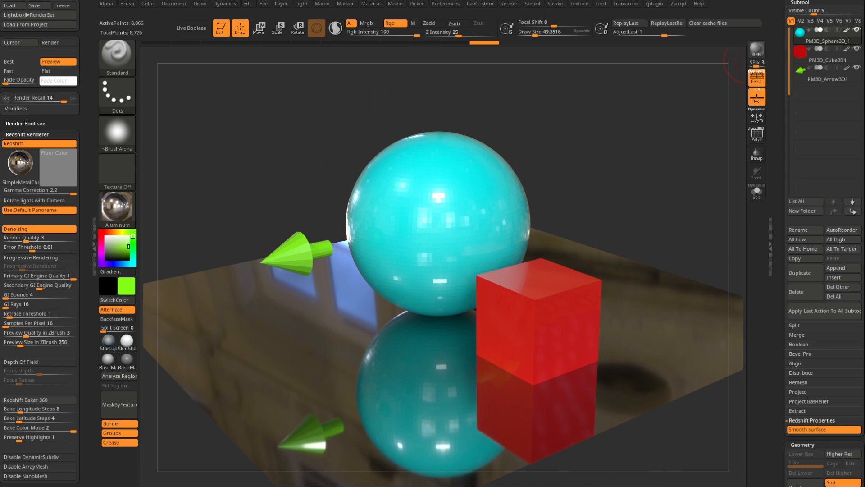
- Isolate the arrow subtool in Solo mode with its polyframe shown, and set the draw size to about 44
left_click(822, 80)
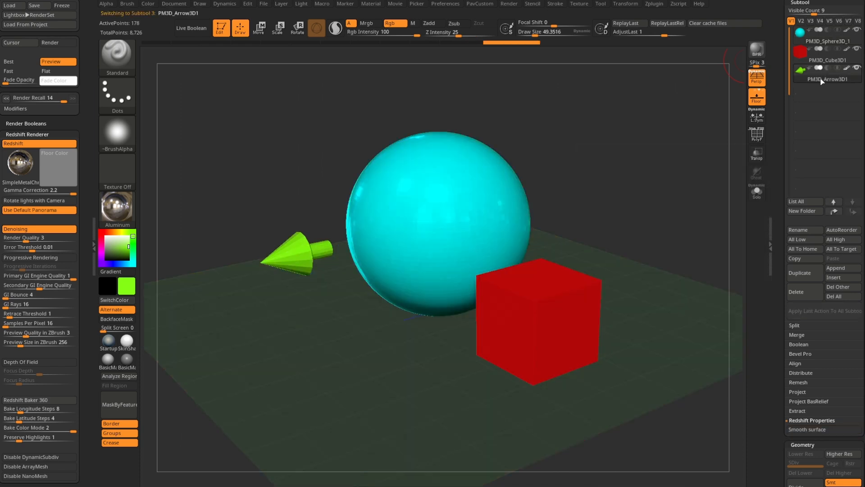
left_click(756, 199)
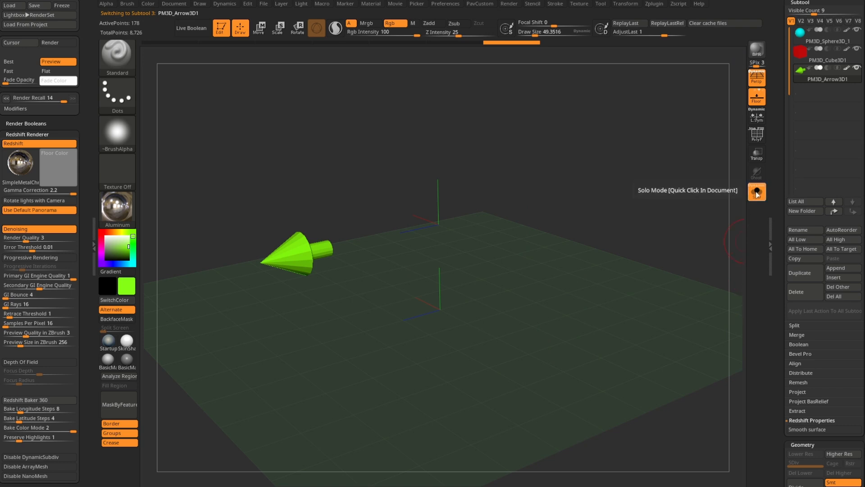
left_click(758, 140)
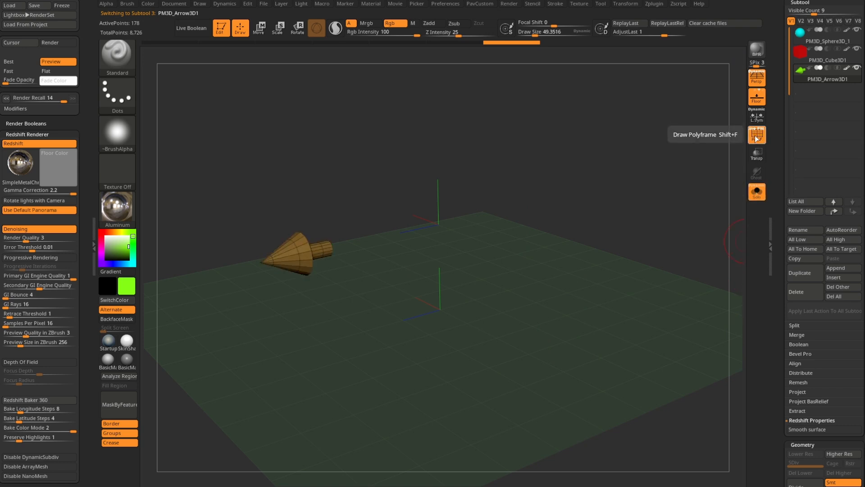
mouse_move(434, 168)
left_mouse_down()
mouse_move(477, 252)
mouse_move(563, 139)
mouse_move(533, 141)
mouse_move(562, 167)
mouse_move(545, 191)
mouse_move(548, 165)
mouse_move(521, 218)
mouse_move(540, 211)
left_mouse_up()
key("s")
left_click(537, 195)
key("s")
mouse_move(502, 180)
left_mouse_down()
mouse_move(511, 180)
mouse_move(509, 190)
mouse_move(562, 185)
mouse_move(479, 203)
mouse_move(496, 201)
left_mouse_up()
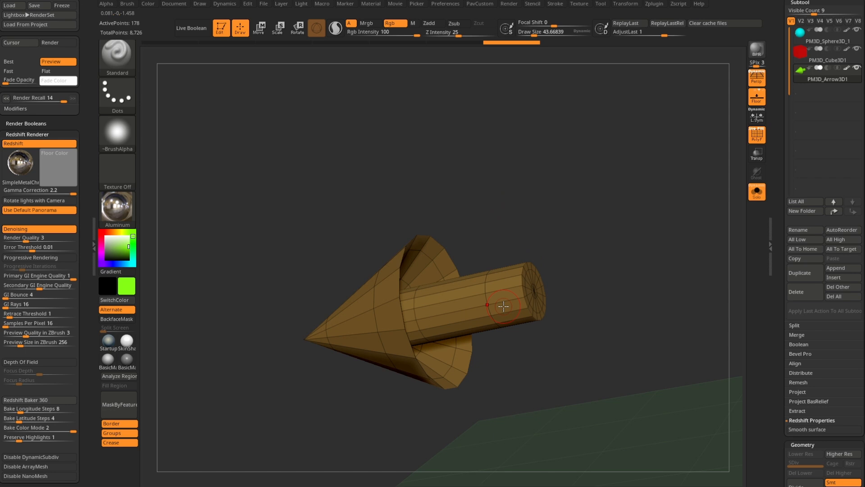
- Inspect the arrow's edges around its cone and shaft, choose the ZModeler brush, and dismiss its note
left_click_drag(543, 222, 629, 221)
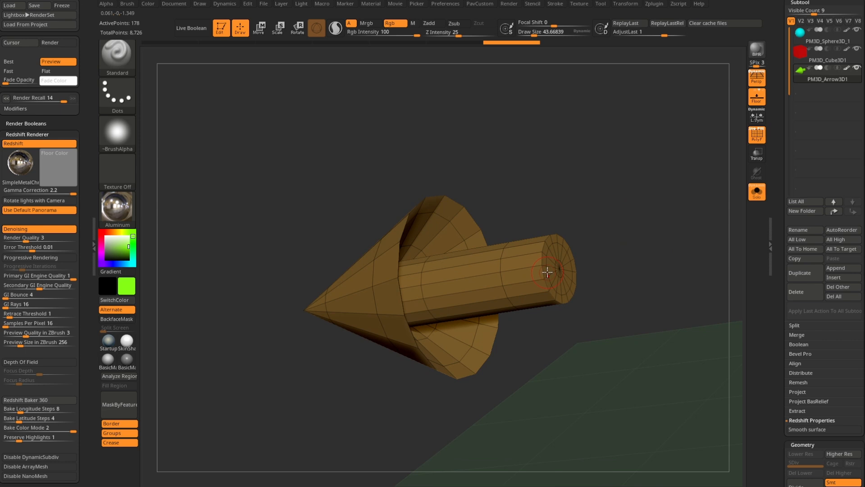
left_click_drag(627, 215, 559, 315)
left_click_drag(559, 353, 540, 323)
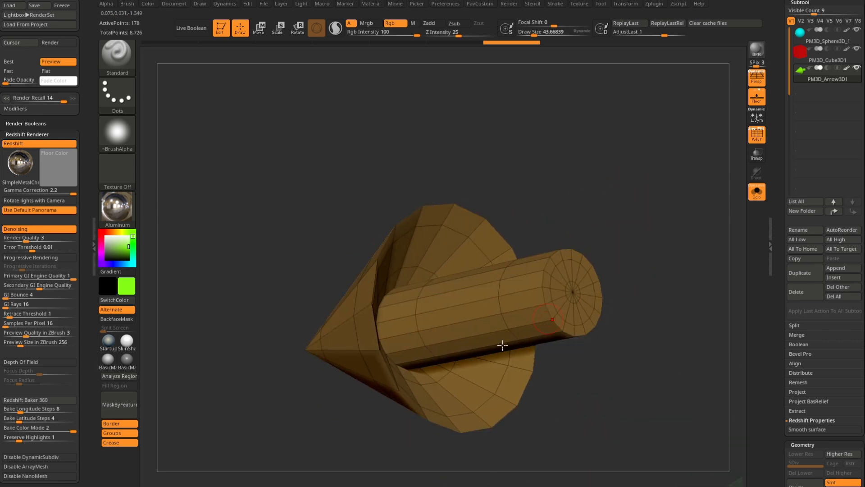
left_click_drag(599, 180, 612, 225)
left_click_drag(538, 186, 559, 214)
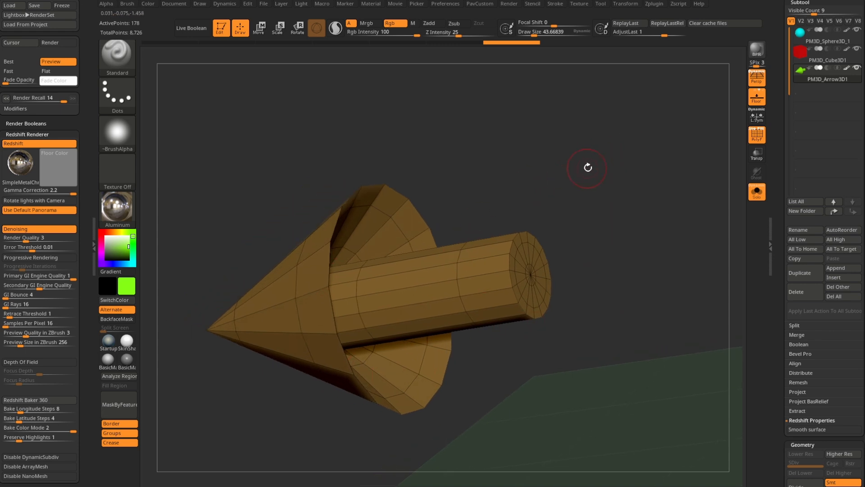
left_click_drag(587, 168, 569, 175)
key("b")
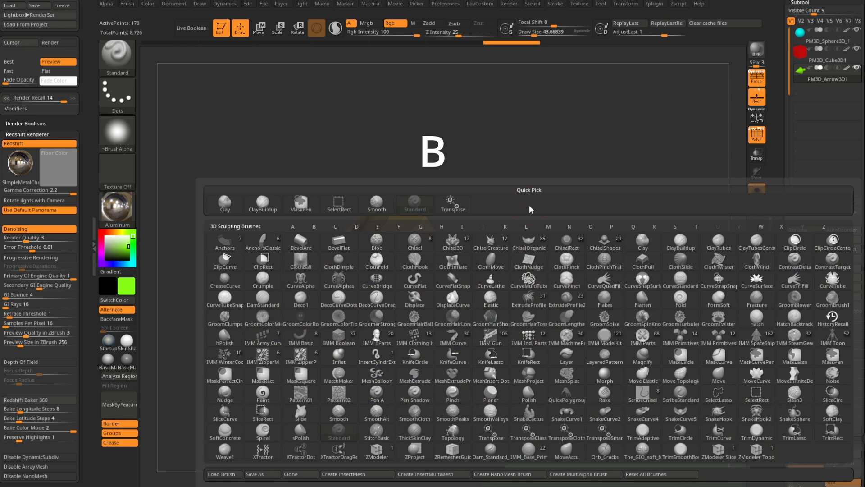
key("z")
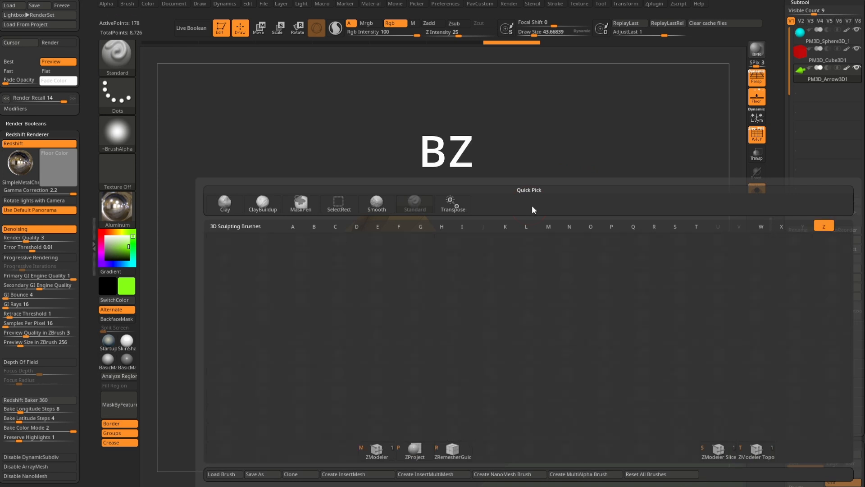
mouse_move(376, 453)
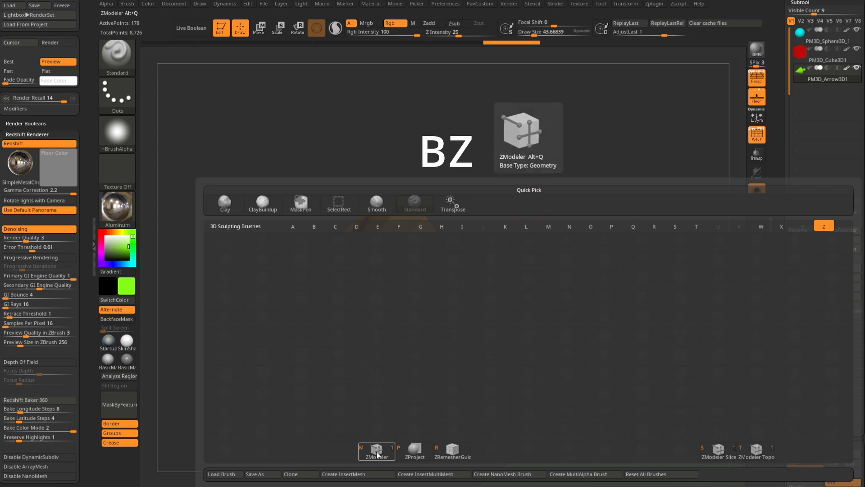
key("m")
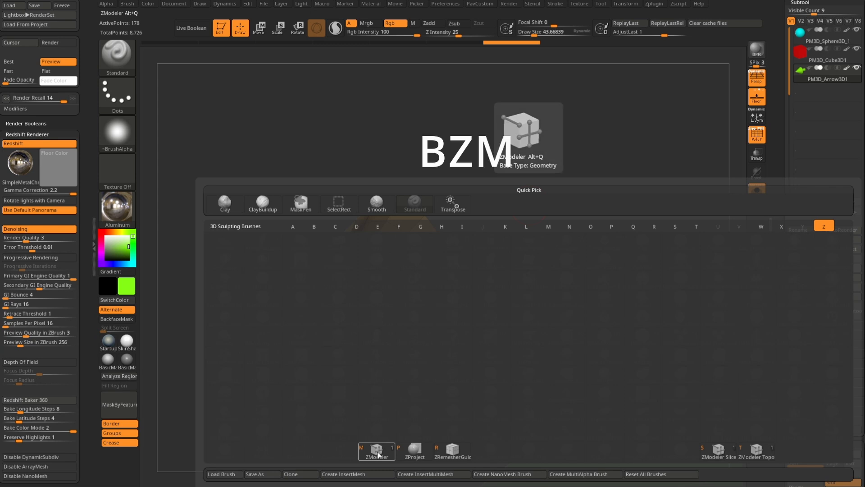
left_click(354, 476)
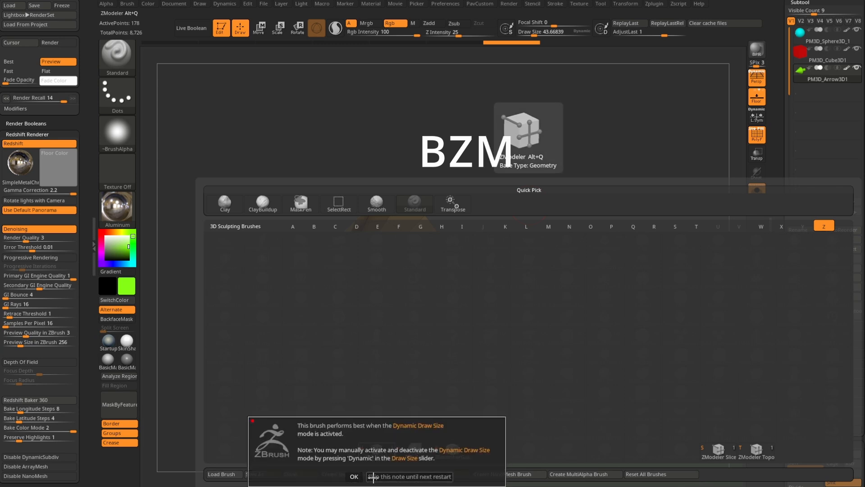
- Reduce the draw size to about 21 and slide the shaft's edge loop toward its end cap using ZModeler's Slide action with EdgeLoop Complete
left_click_drag(603, 186, 609, 211)
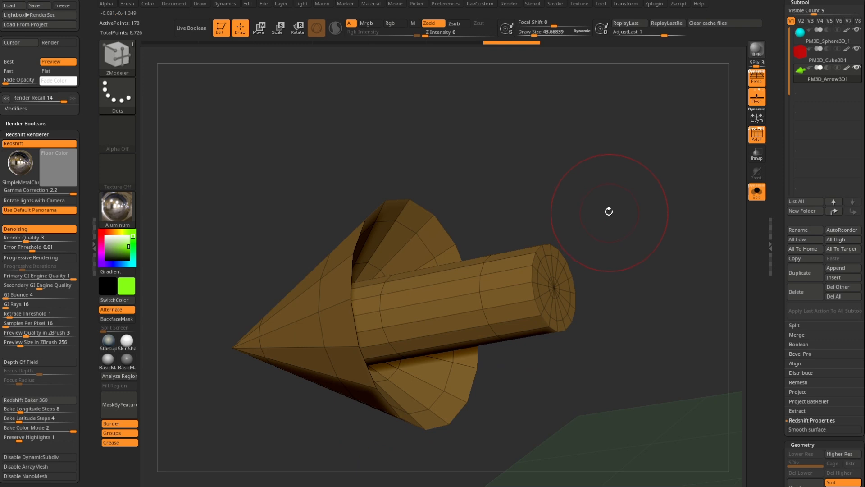
left_click_drag(537, 209, 560, 228)
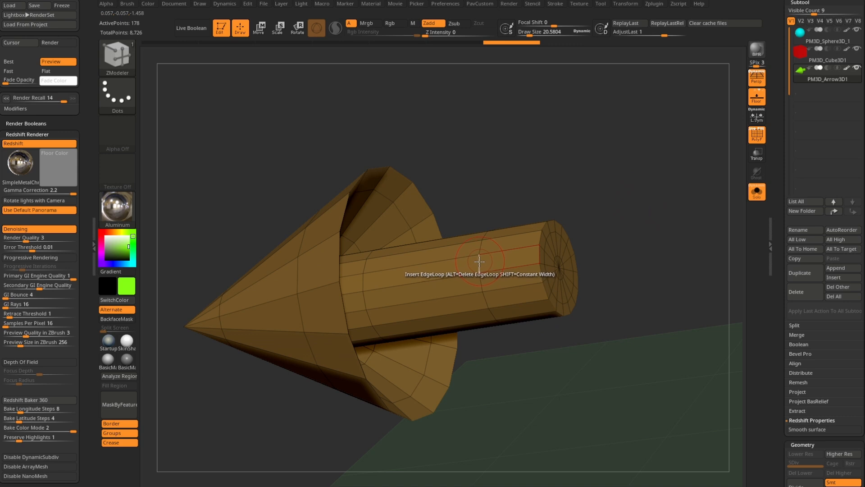
key("space")
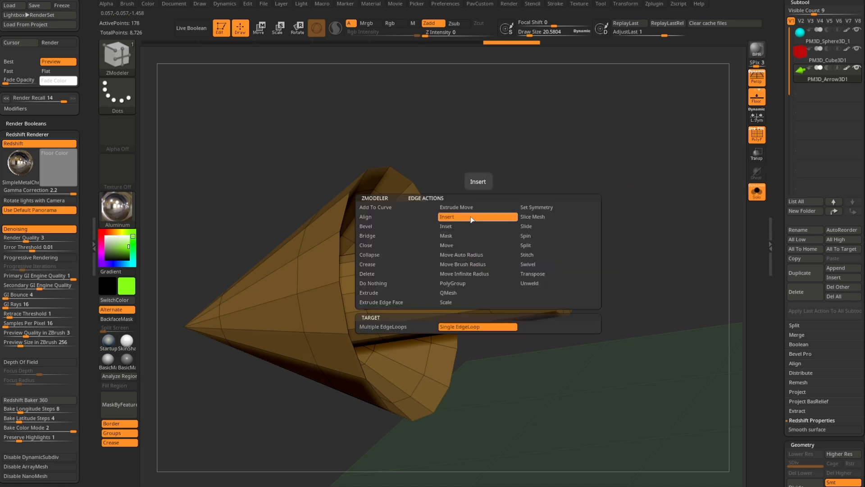
left_click(530, 226)
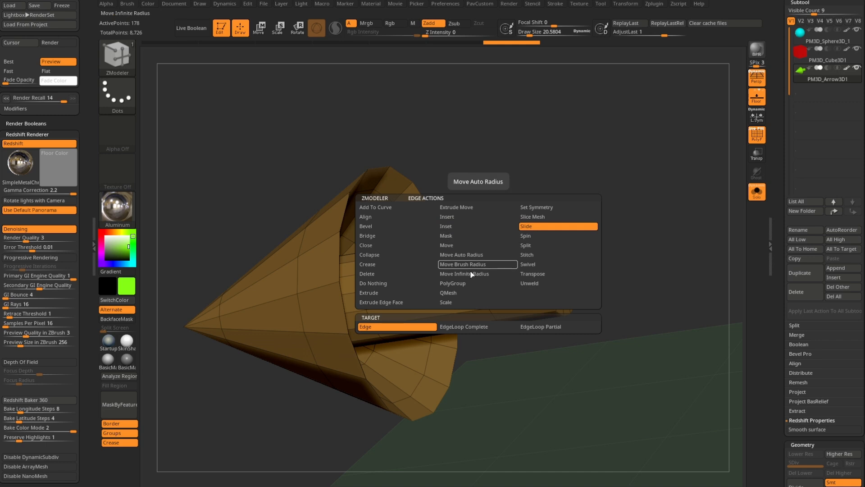
left_click(461, 327)
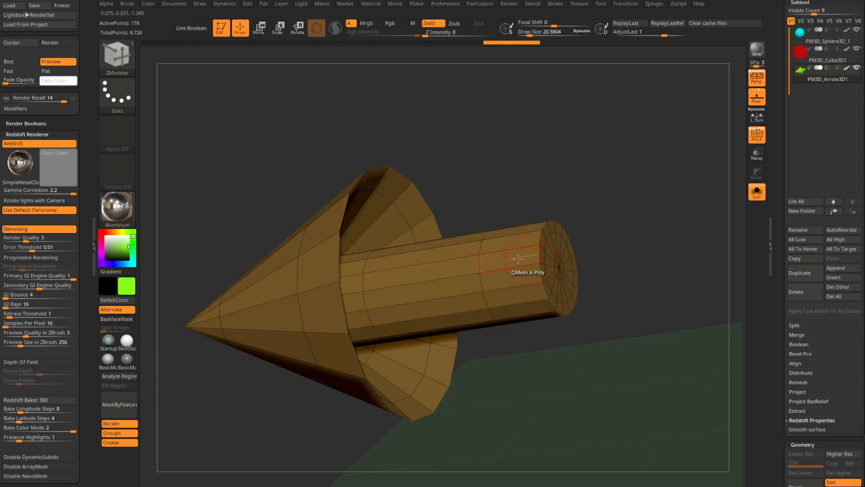
left_click_drag(482, 281, 496, 281)
- Slide the edge loop near the cone's point up to the tip
left_click_drag(604, 224, 491, 189)
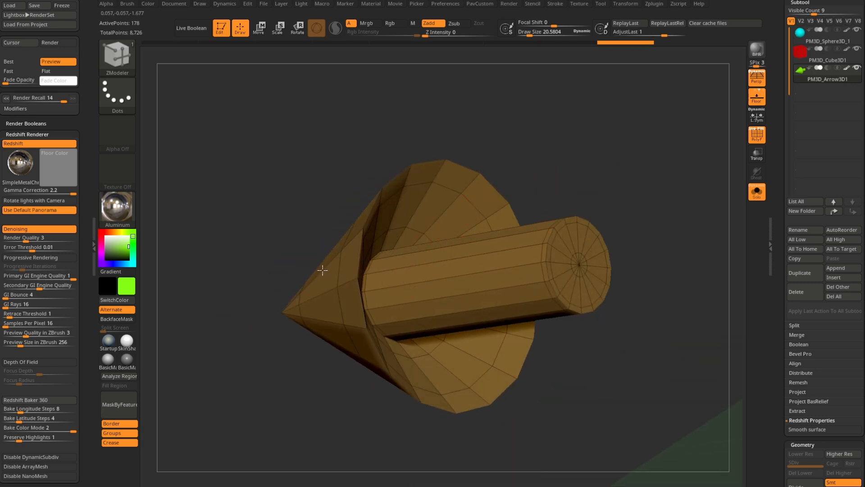
left_click_drag(571, 118, 547, 135)
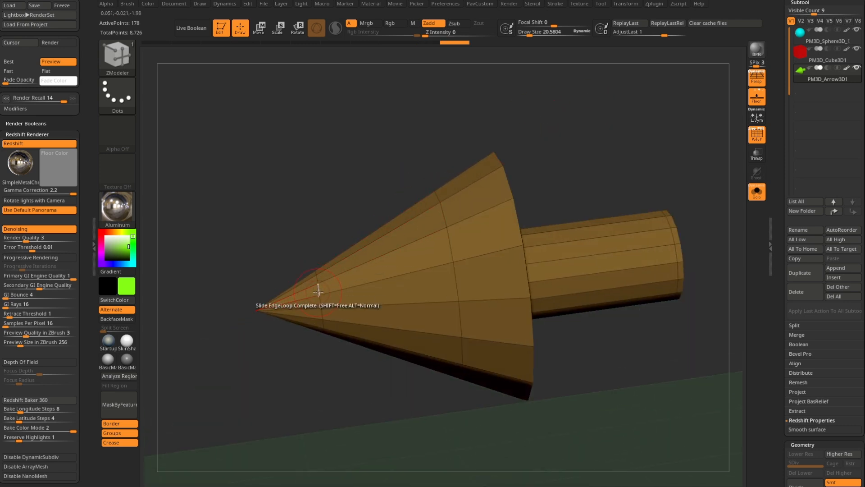
left_click_drag(622, 141, 518, 148)
- Bevel the cone's outer rim using ZModeler's Bevel edge action with the EdgeLoop Complete target
right_click_drag(530, 187, 537, 164)
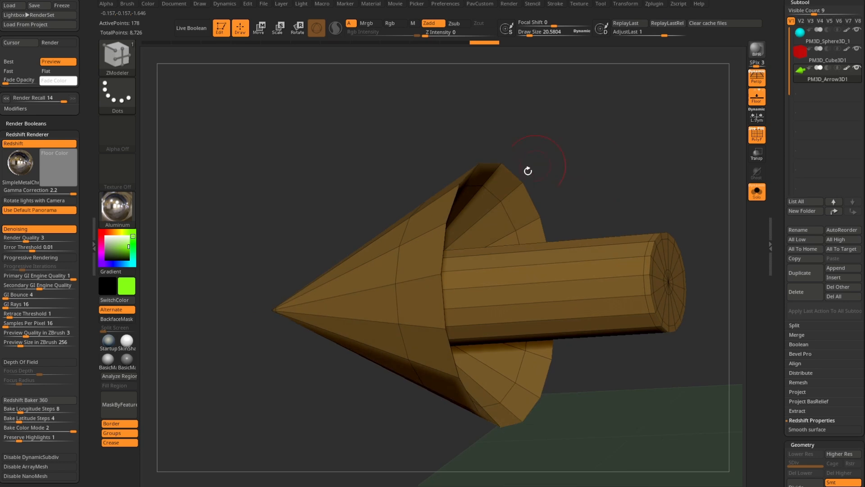
key("space")
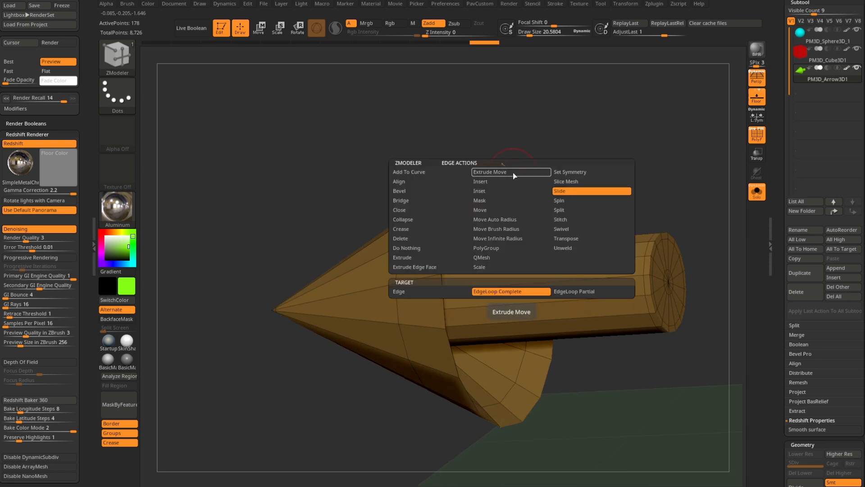
left_click(418, 191)
left_click(421, 291)
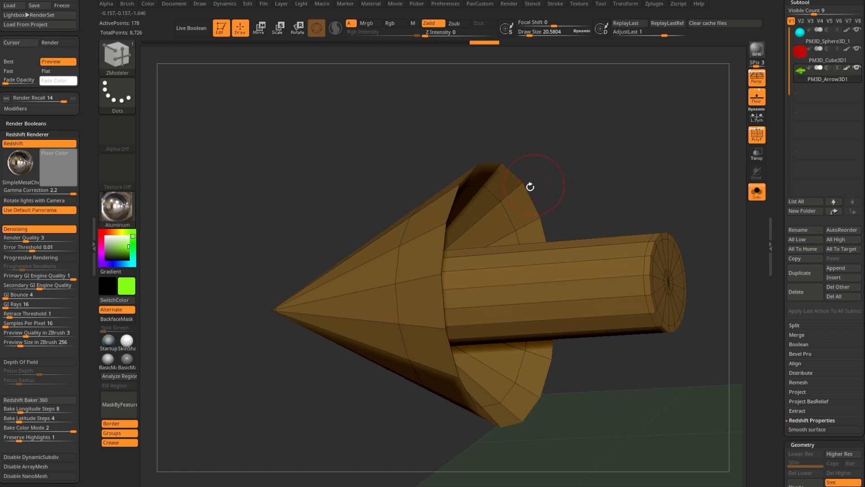
left_click_drag(501, 172, 519, 183)
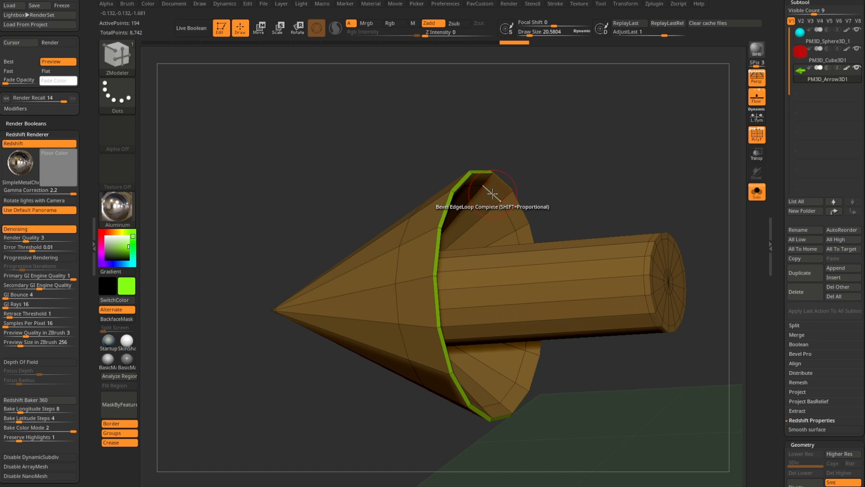
- Slide the remaining edge loops inside and outside the cone toward its beveled rim with the Slide EdgeLoop Complete action
key("space")
left_click(538, 211)
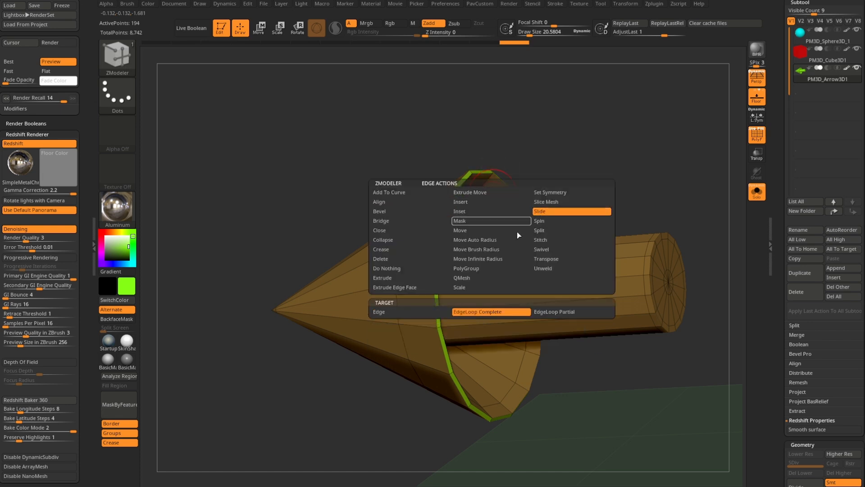
left_click(465, 316)
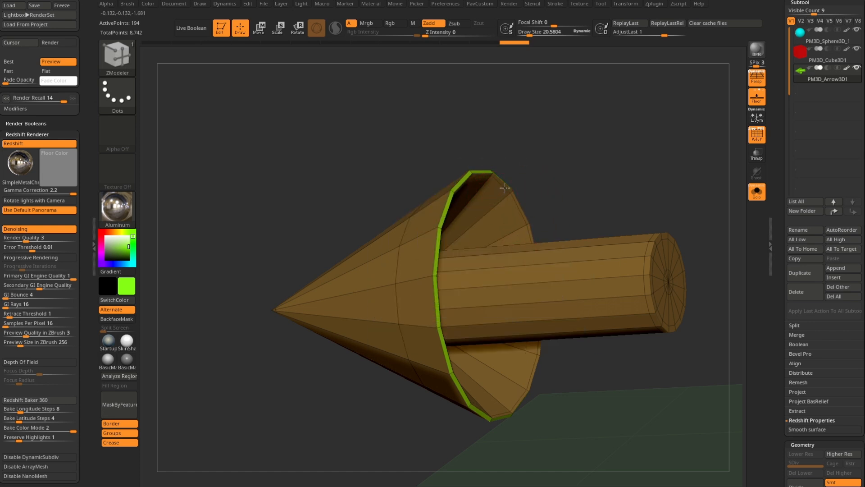
left_click_drag(409, 230, 482, 219)
- Insert multiple edge loops along the shaft and the cone's outer and inner surfaces, with Interactive Resolution and Keep Polygroup enabled
left_click_drag(648, 173, 642, 156, "alt")
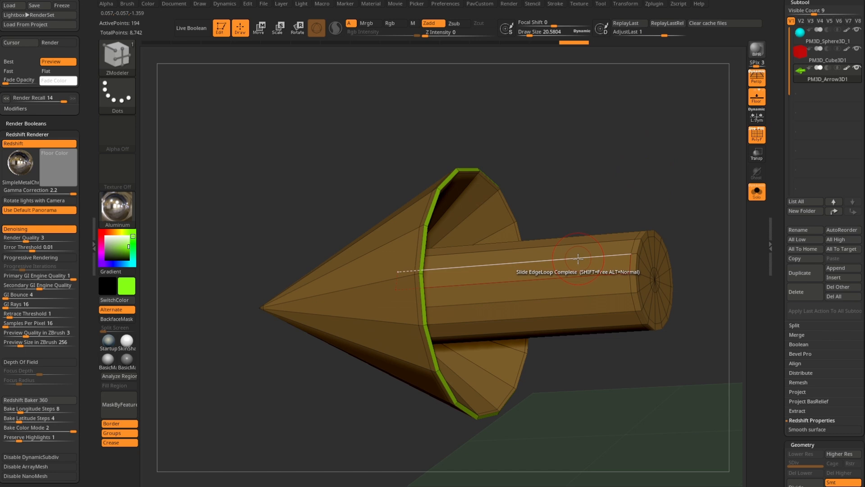
key("space")
left_click(563, 216)
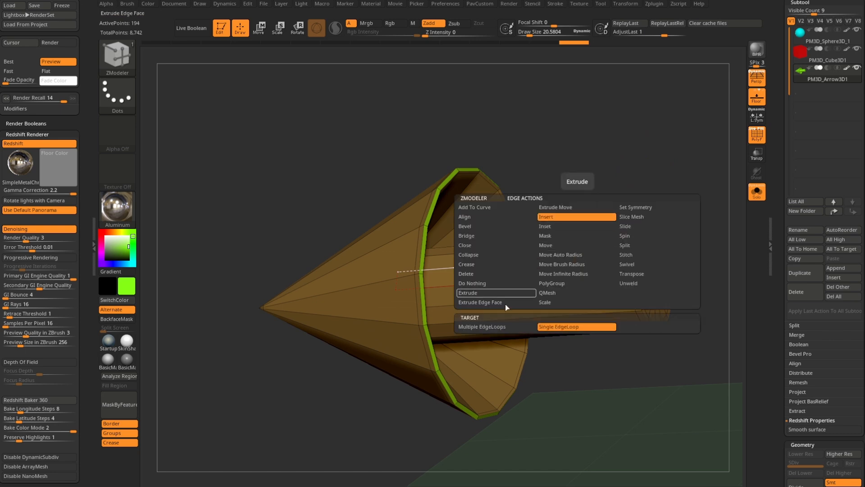
left_click(499, 326)
left_click(628, 390)
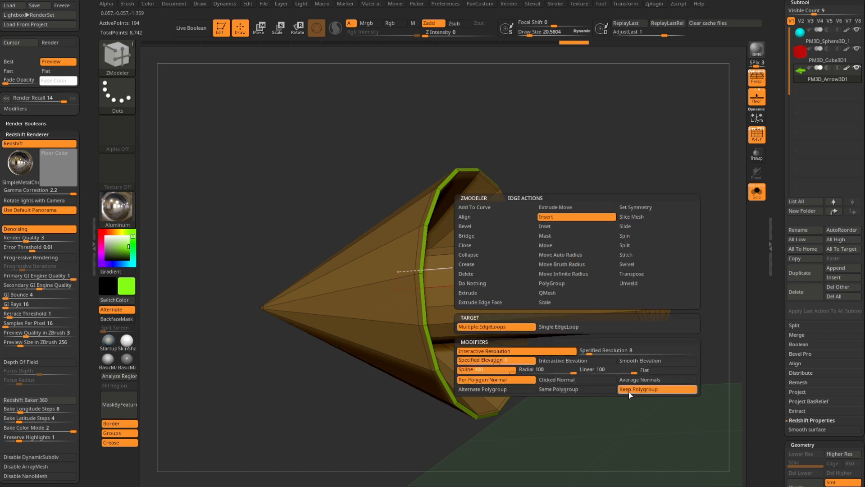
left_click(564, 246)
left_click_drag(561, 221, 560, 205)
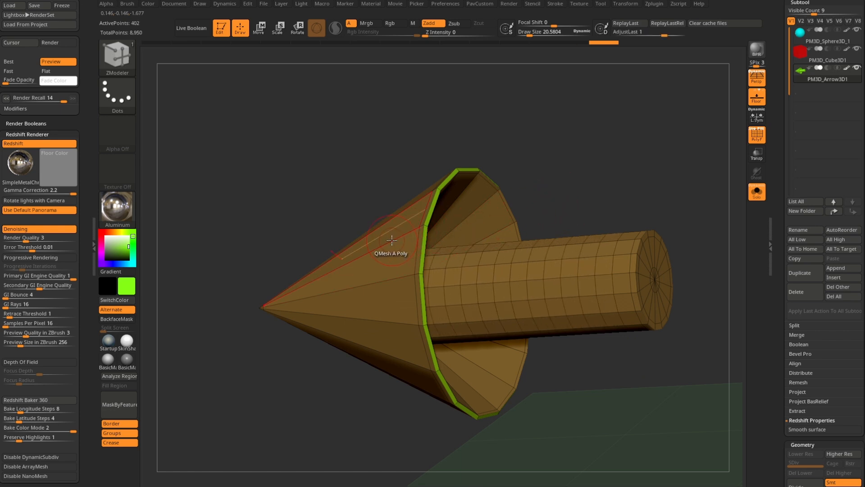
left_click_drag(379, 257, 378, 251)
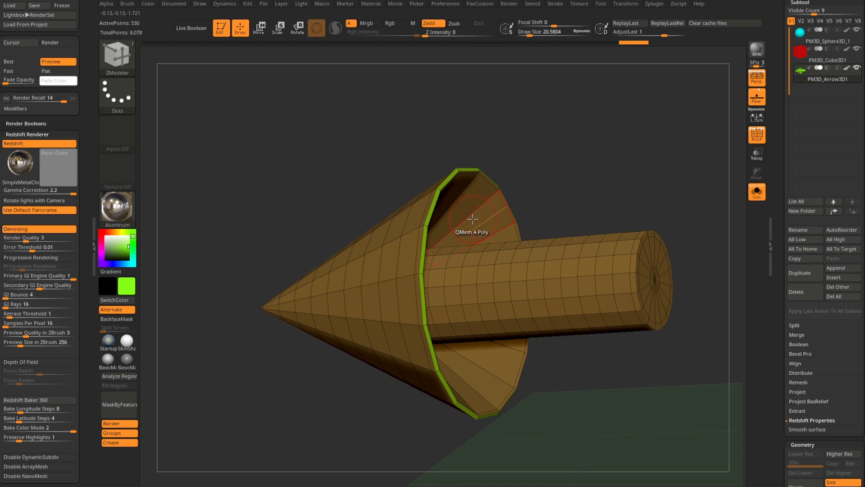
left_click_drag(467, 214, 466, 184)
- Undo the dense edge loops inserted on the shaft's end cap and insert a single loop there instead
left_click_drag(593, 186, 555, 182)
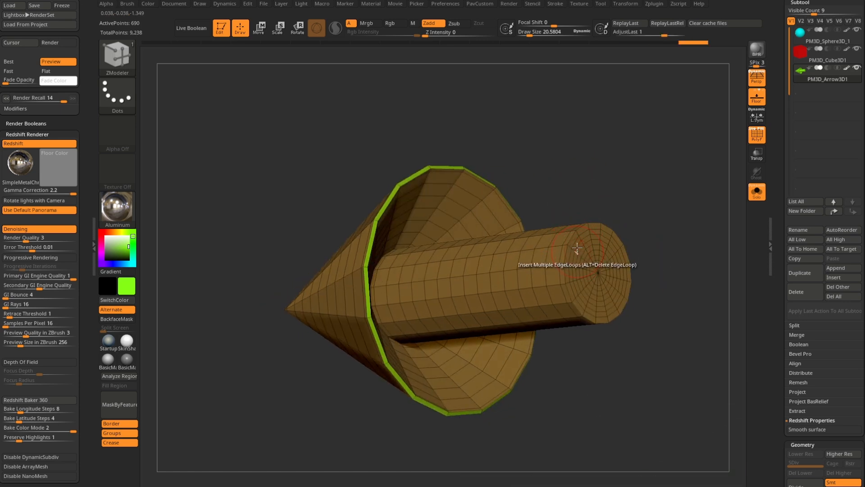
left_click_drag(577, 254, 694, 286)
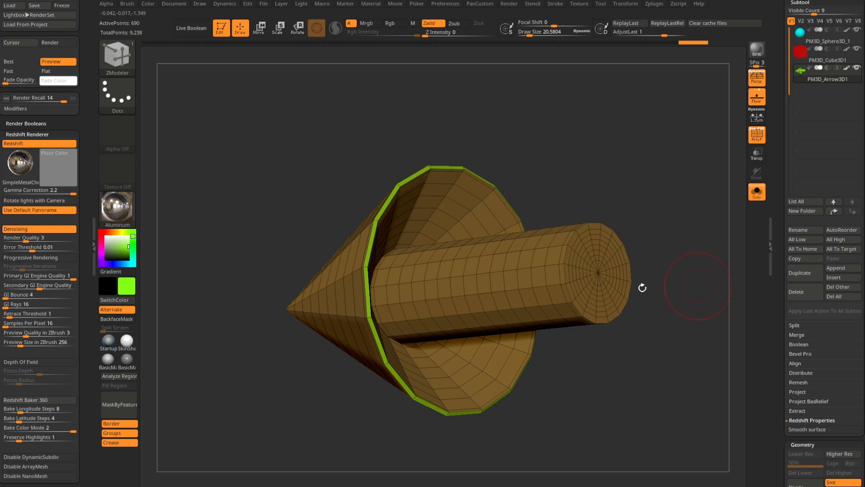
key("ctrl+z")
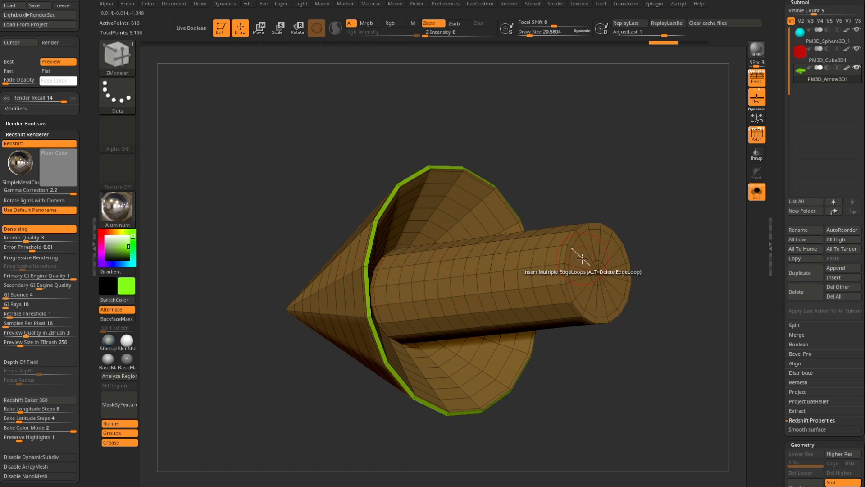
left_click_drag(631, 175, 651, 173)
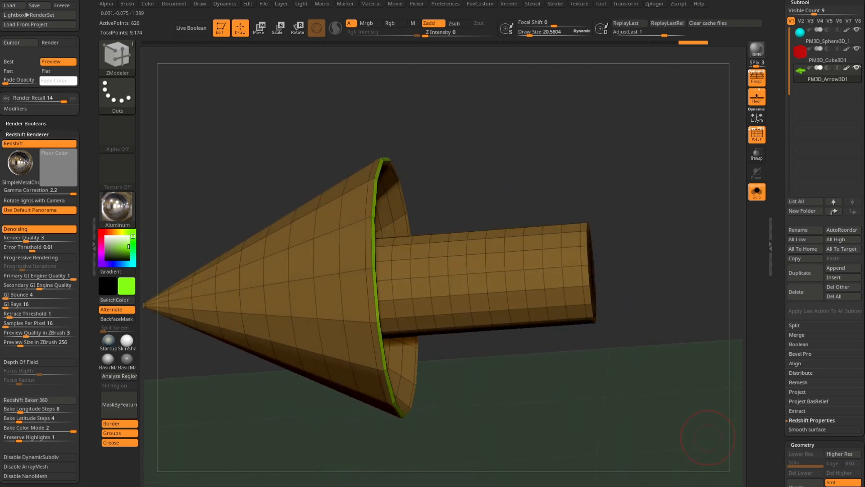
- Switch to the browser and look through the Intro to ZBrush playlist for the ZModeler and Dynamic Subdivisions videos
left_click_drag(739, 486, 628, 41)
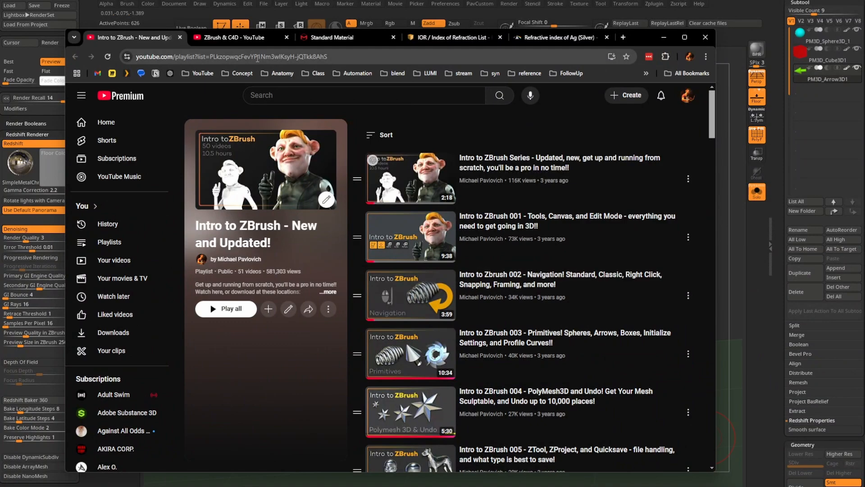
scroll(430, 239, "down", 5)
scroll(431, 239, "down", 20)
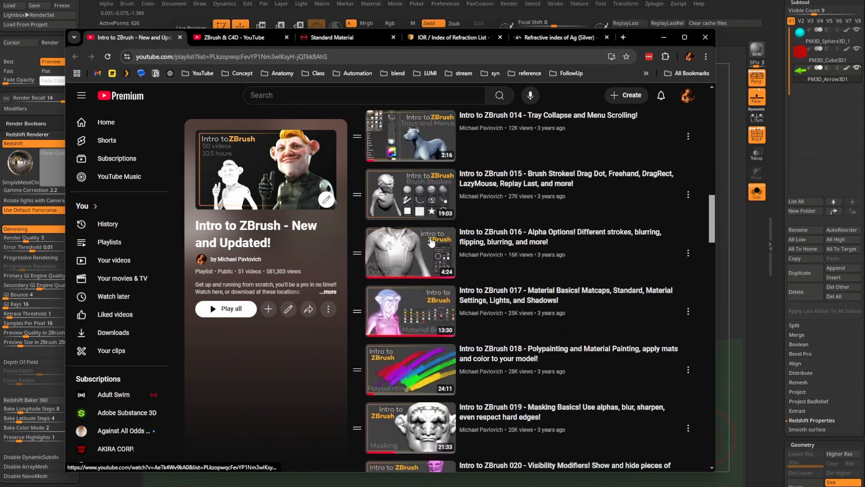
scroll(431, 244, "down", 6)
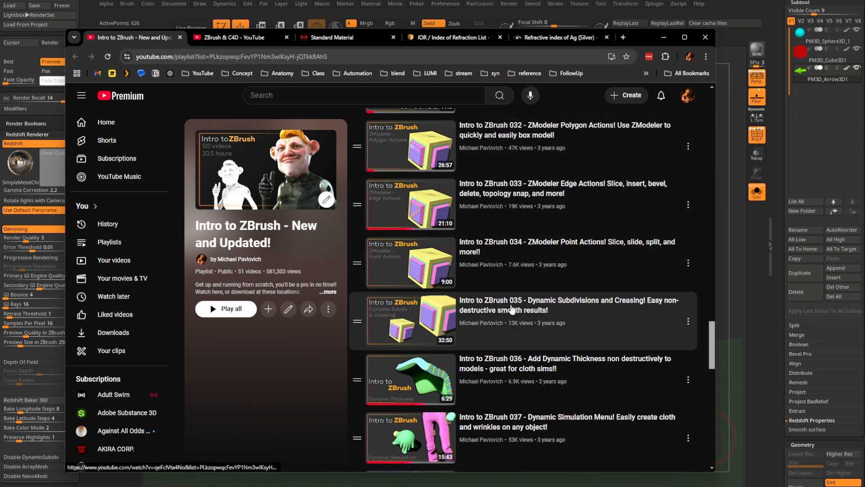
left_click(663, 37)
- Turn off the polyframe display on the arrow
left_click_drag(570, 128, 538, 196)
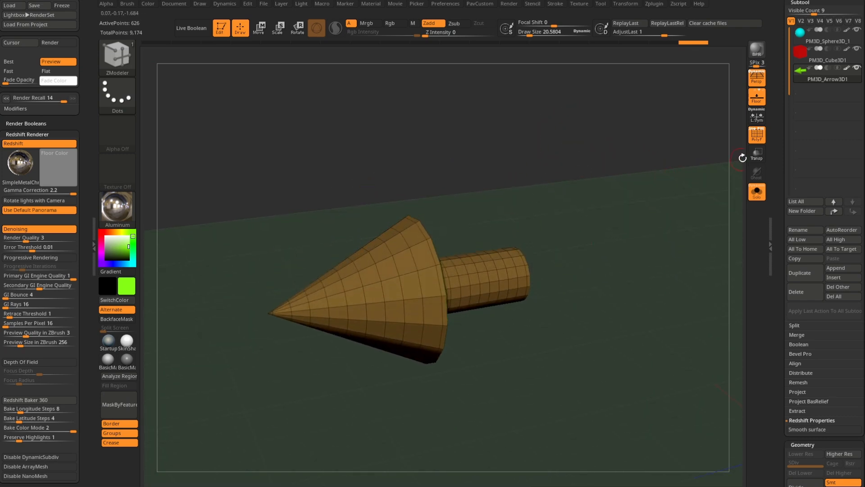
left_click_drag(666, 183, 666, 174)
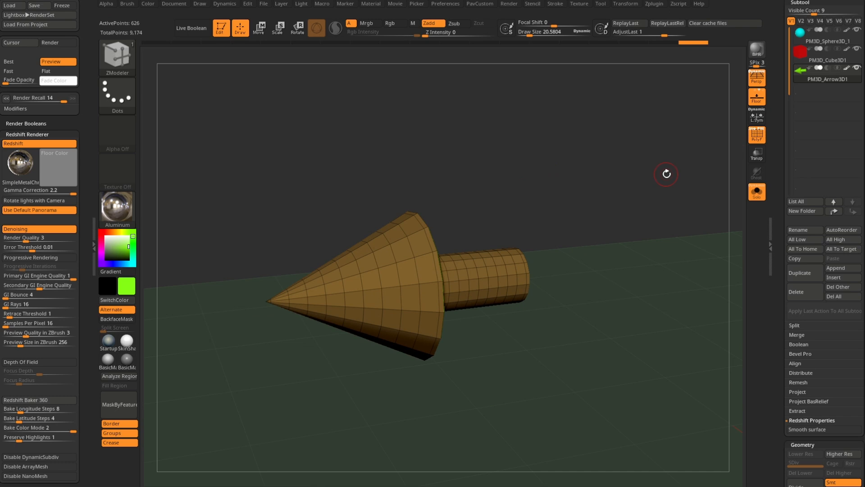
left_click(757, 134)
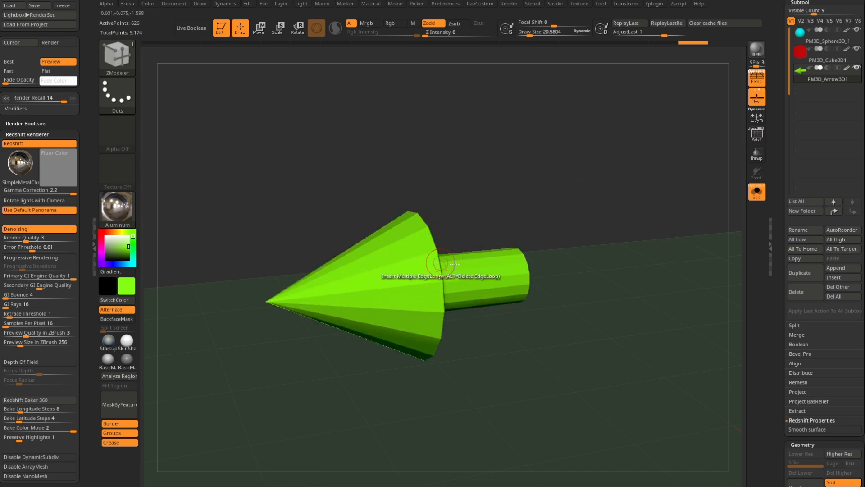
- Divide the arrow's geometry three times, up to subdivision level 4
left_click_drag(778, 260, 780, 173)
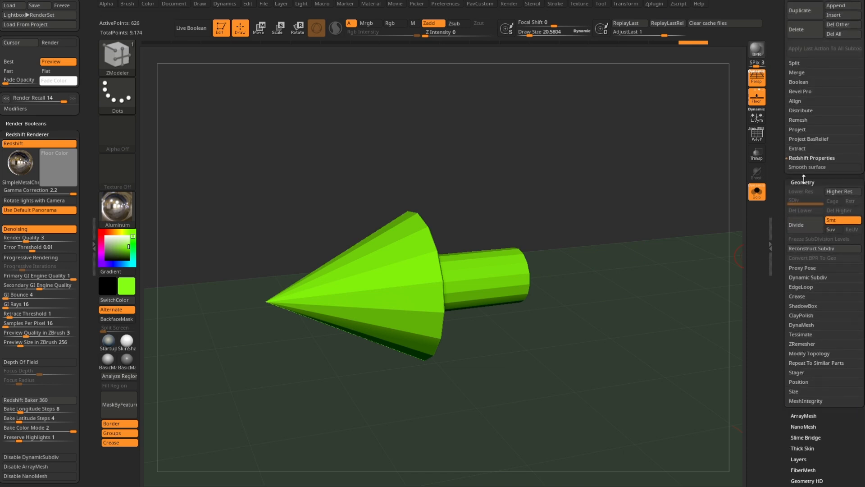
left_click(796, 225)
left_click(795, 224)
left_click(796, 225)
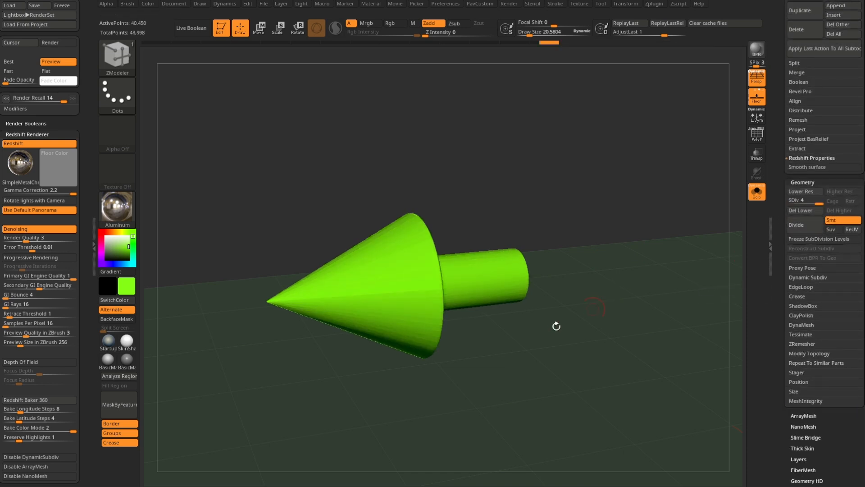
- Switch to the Standard brush and set the draw size to about 14
left_click_drag(568, 189, 596, 170)
key("b")
key("s")
key("t")
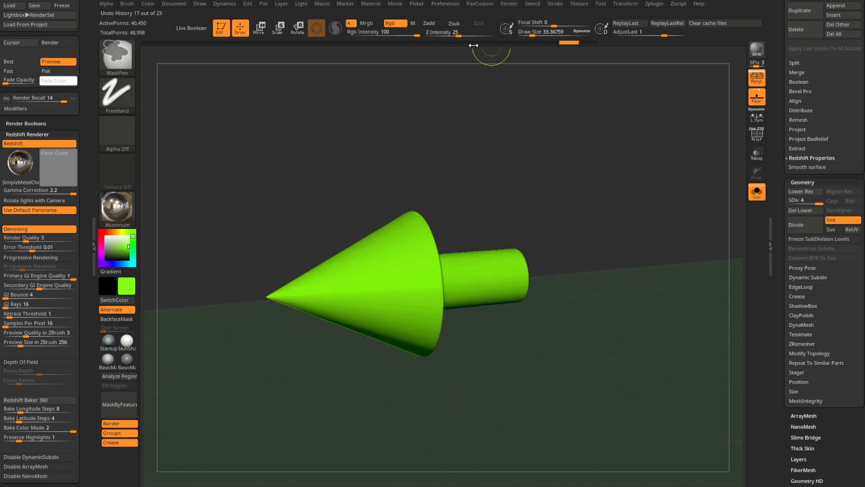
key("s")
left_click_drag(496, 211, 535, 194)
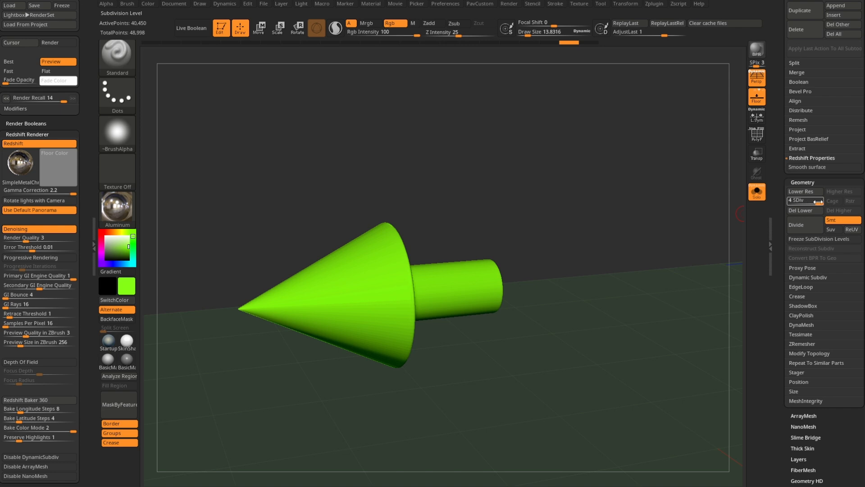
- Undo the arrow's three geometry divisions
key("ctrl+z")
key("ctrl+z")
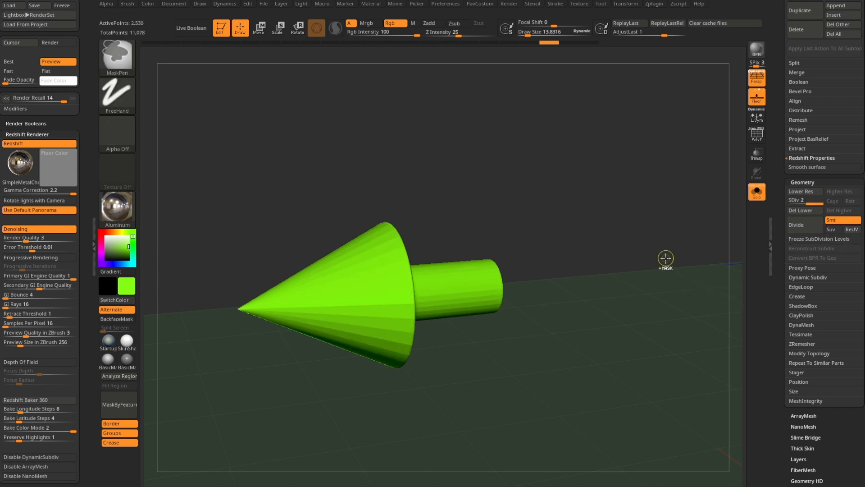
key("ctrl+z")
- Turn on Dynamic mode in the arrow's Dynamic Subdiv settings
left_click(807, 277)
left_click(805, 286)
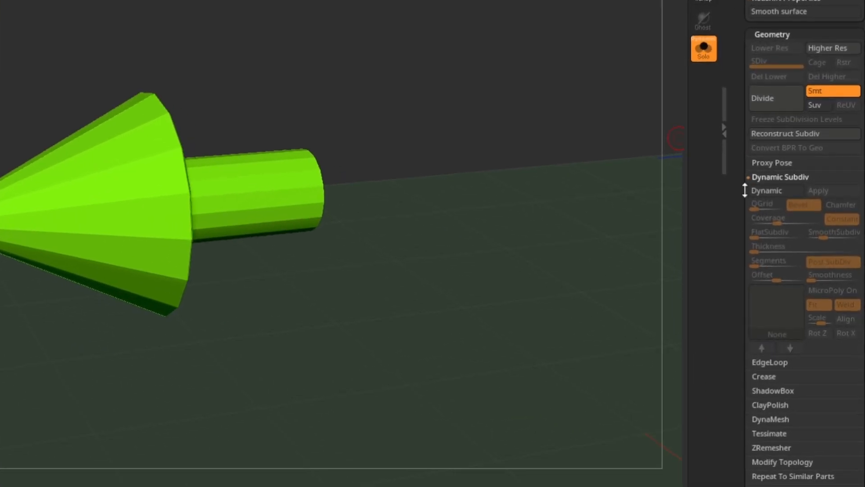
left_click_drag(739, 207, 739, 144)
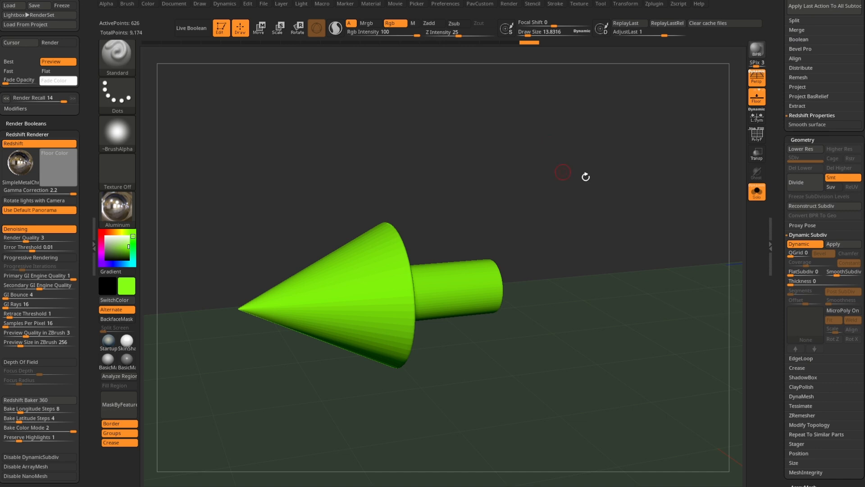
- Toggle the arrow's Dynamic Subdiv off and back on, choosing Always YES for automatic activation without the note
key("shift+d")
key("d")
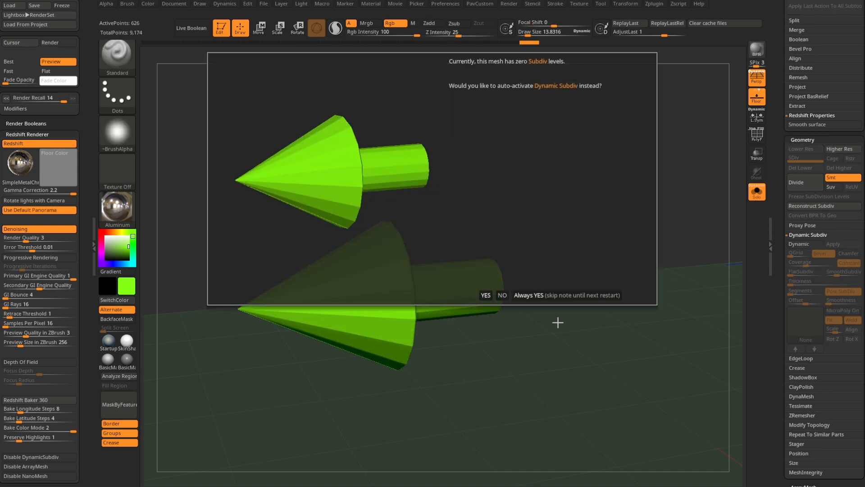
left_click(549, 295)
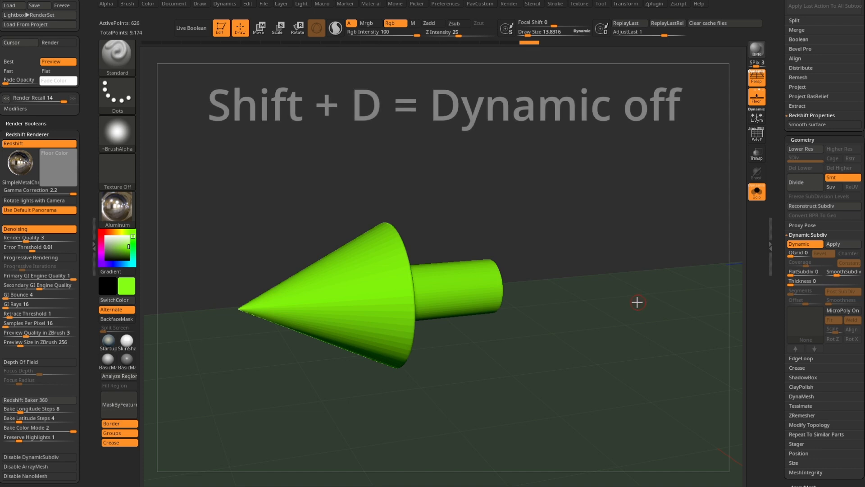
key("d")
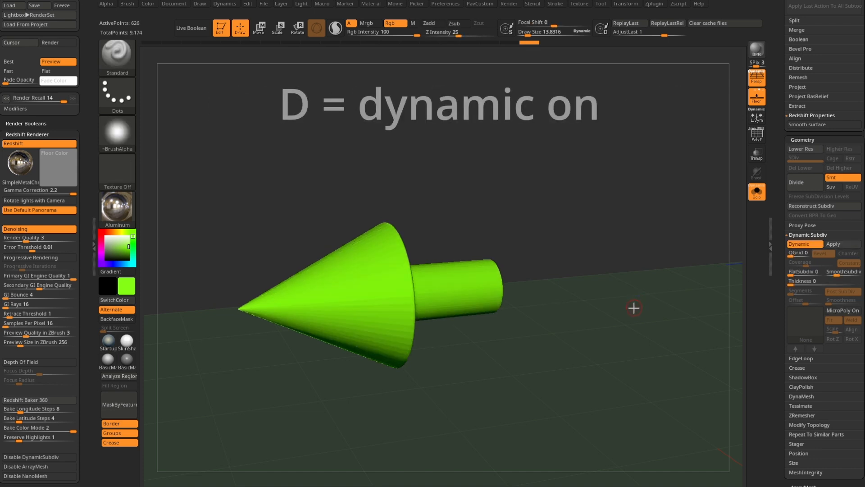
left_click_drag(438, 226, 622, 247)
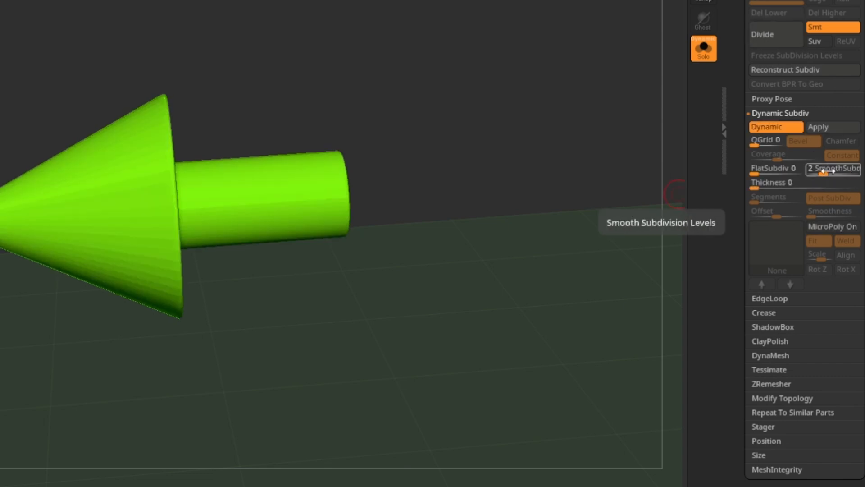
- Raise the arrow's smooth subdivision level in its Dynamic Subdiv settings
left_click_drag(824, 173, 828, 173)
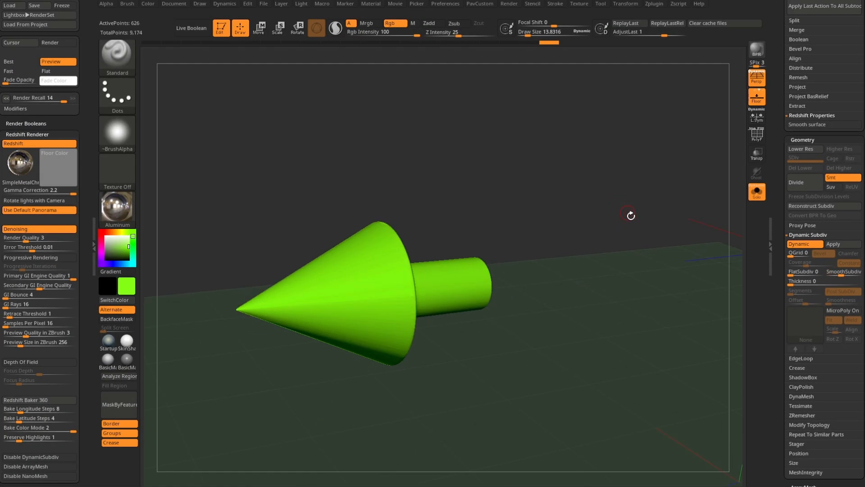
left_click_drag(630, 216, 604, 234)
left_click_drag(364, 289, 563, 221)
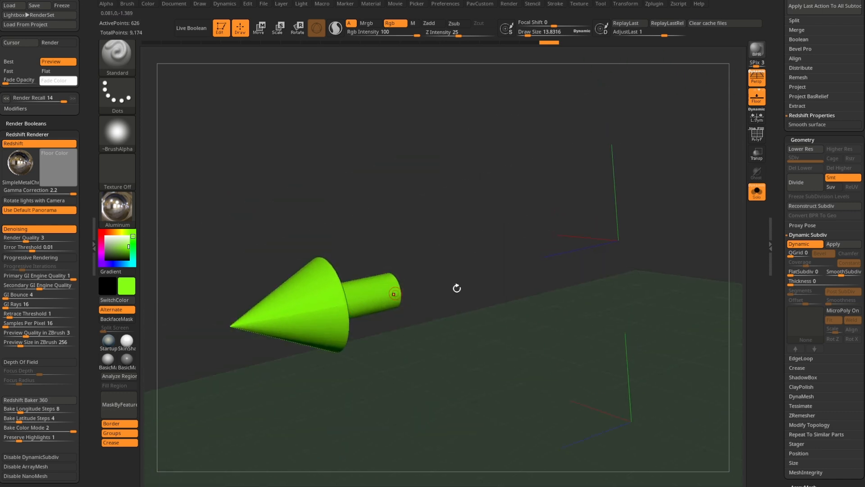
- Leave Solo mode and select the cube subtool with its polyframe displayed
left_click_drag(779, 209, 776, 282)
left_click(758, 195)
left_click_drag(407, 424, 322, 360, "alt")
left_click(558, 286, "alt")
left_click_drag(638, 238, 700, 220, "alt")
left_click(759, 135)
left_click_drag(782, 186, 781, 57)
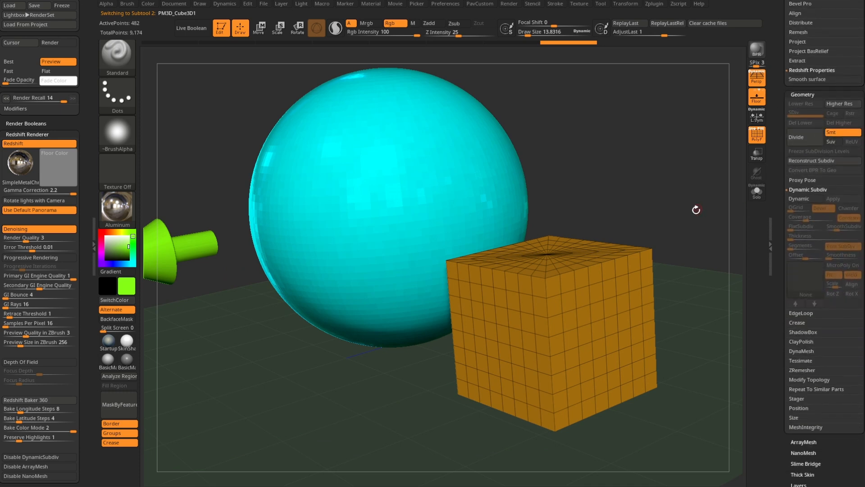
- Divide the cube's geometry four times, up to subdivision level 5, and hide the polyframe
left_click_drag(699, 207, 677, 214)
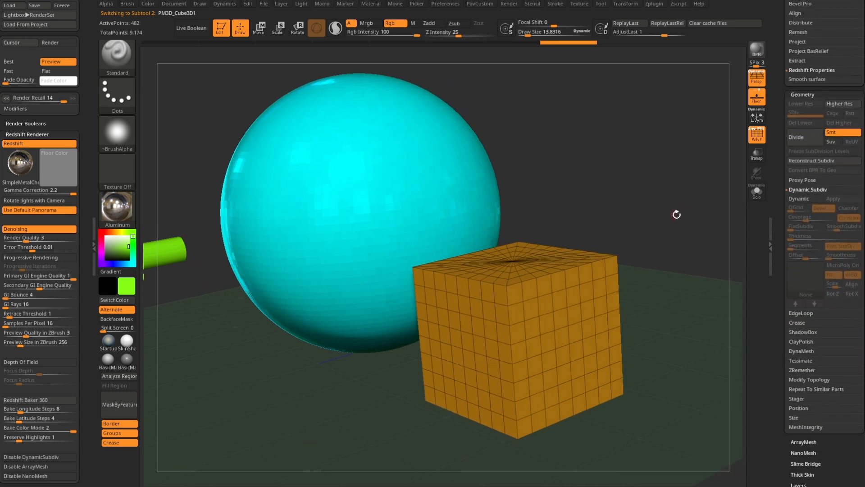
left_click(800, 140)
left_click(801, 141)
left_click(801, 140)
left_click(800, 140)
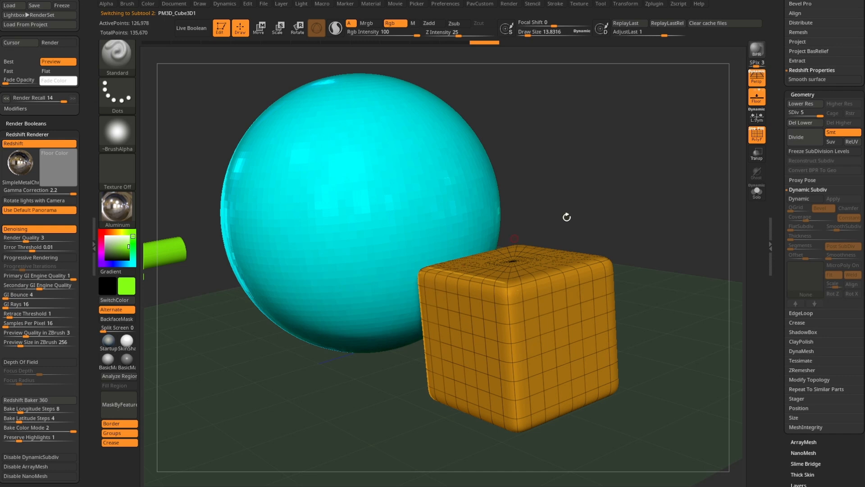
left_click(752, 139)
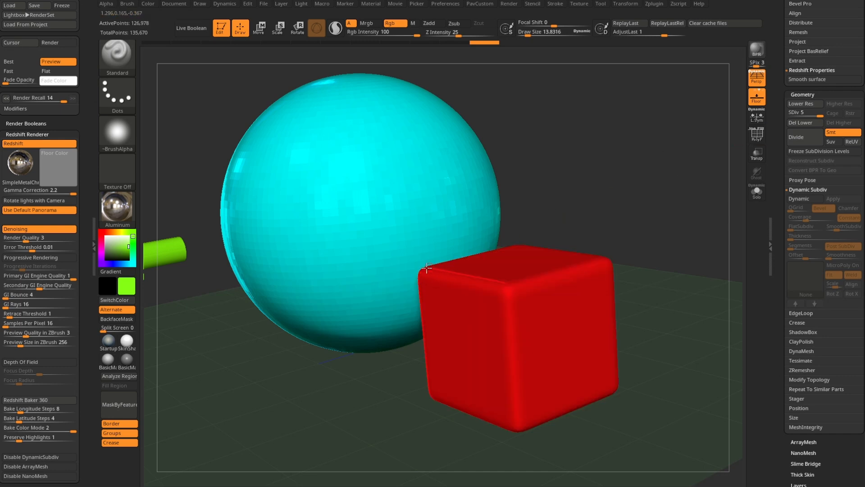
mouse_move(648, 221)
left_mouse_down()
mouse_move(660, 201)
mouse_move(625, 234)
mouse_move(651, 211)
left_mouse_up()
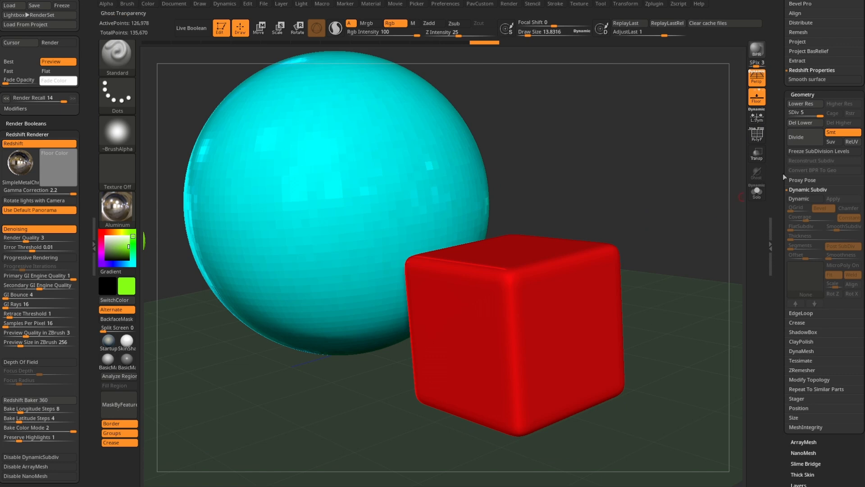
- Undo the cube's four geometry divisions
key("ctrl+z")
key("ctrl+z")
key("ctrl+z")
key("ctrl+z")
key("ctrl+z")
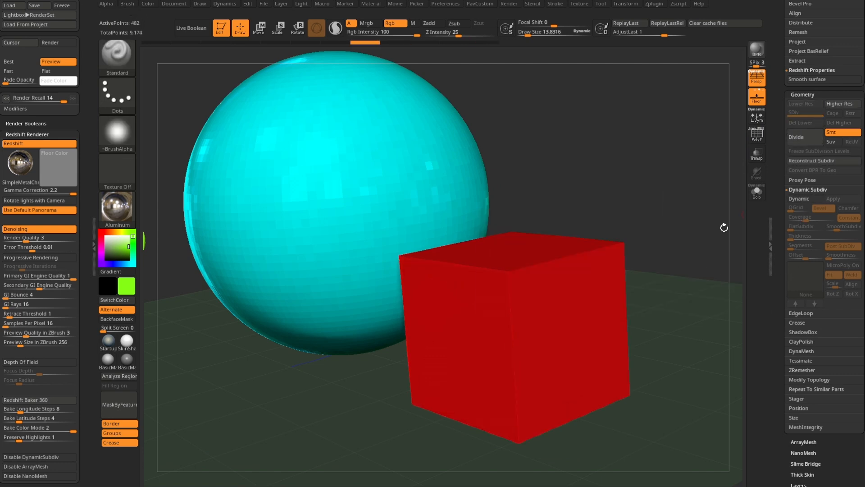
- Show the cube's polyframe and preview its edges by switching Dynamic Subdiv on and off again
left_click_drag(723, 204, 715, 217)
left_click(758, 136)
left_click_drag(703, 181, 741, 202)
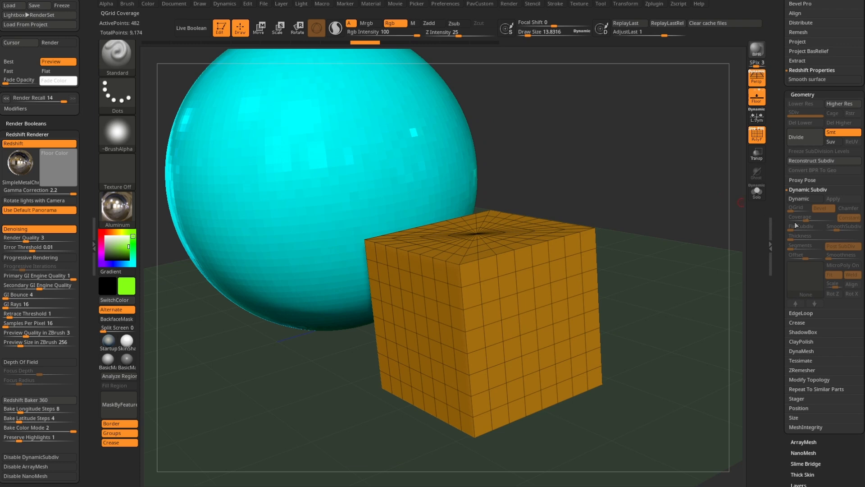
left_click(806, 200)
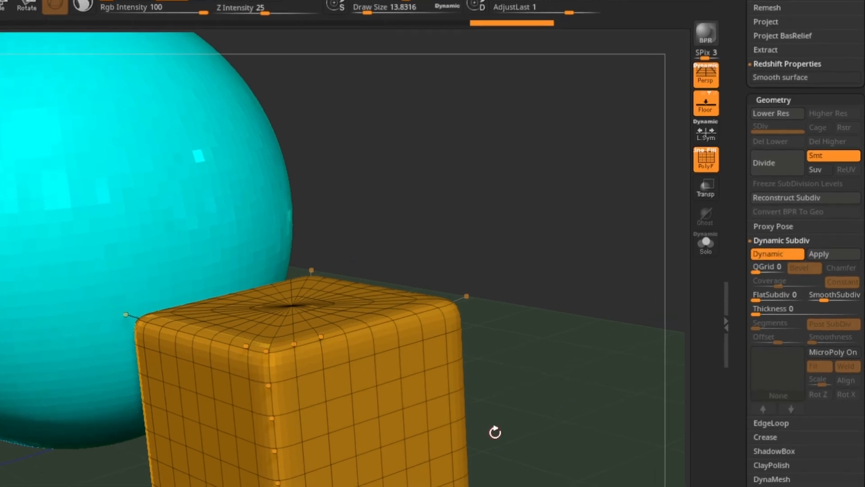
left_click(803, 200)
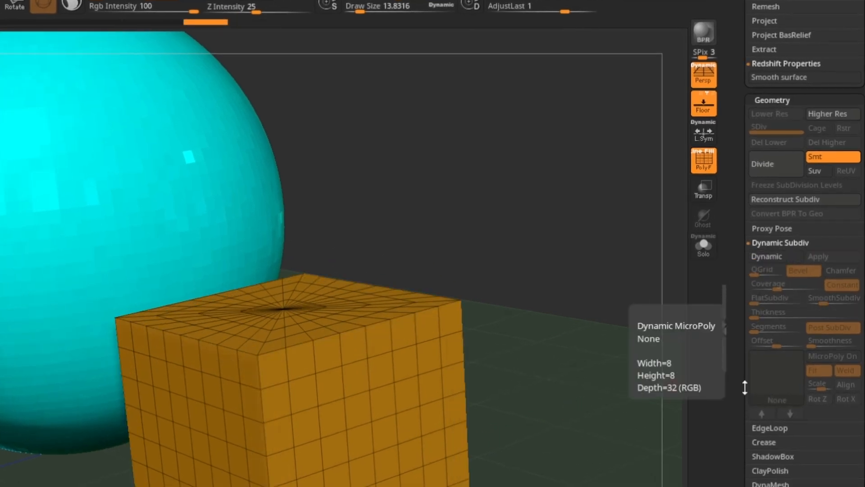
- Crease the cube's hard edges and turn on its Dynamic Subdiv, with the draw size set to about 44
scroll(741, 356, "down", 3)
left_click(765, 350)
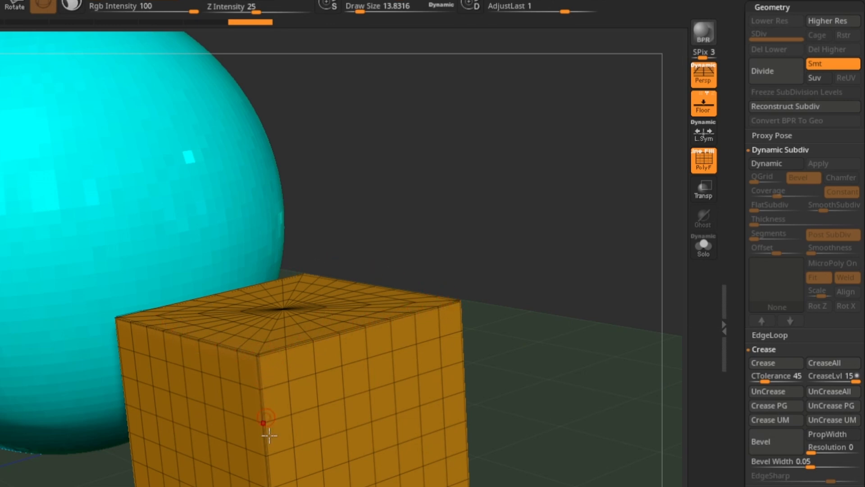
key("s")
mouse_move(538, 311)
left_mouse_down()
mouse_move(557, 309)
mouse_move(546, 306)
mouse_move(557, 298)
mouse_move(580, 345)
left_mouse_up()
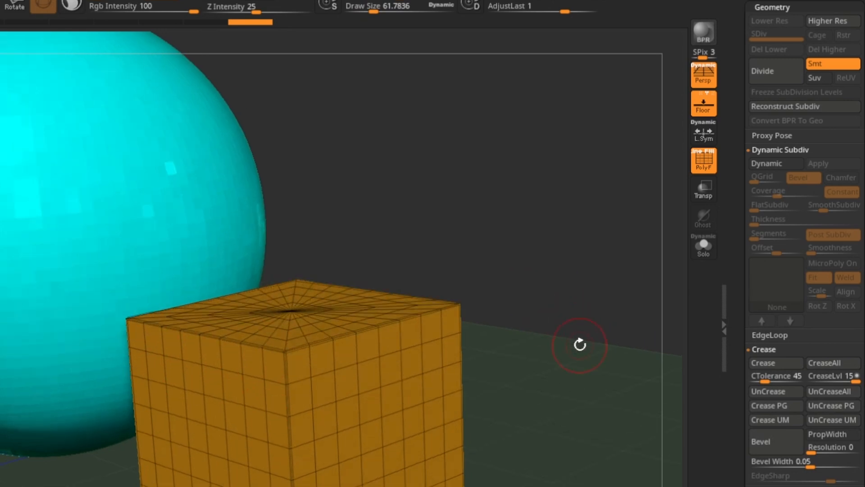
left_click(766, 164)
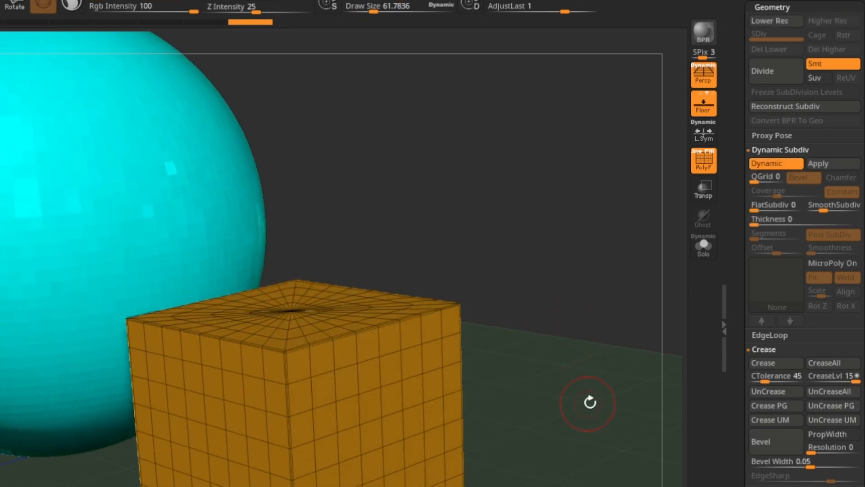
left_click_drag(585, 400, 606, 316)
key("s")
left_click_drag(220, 370, 216, 371)
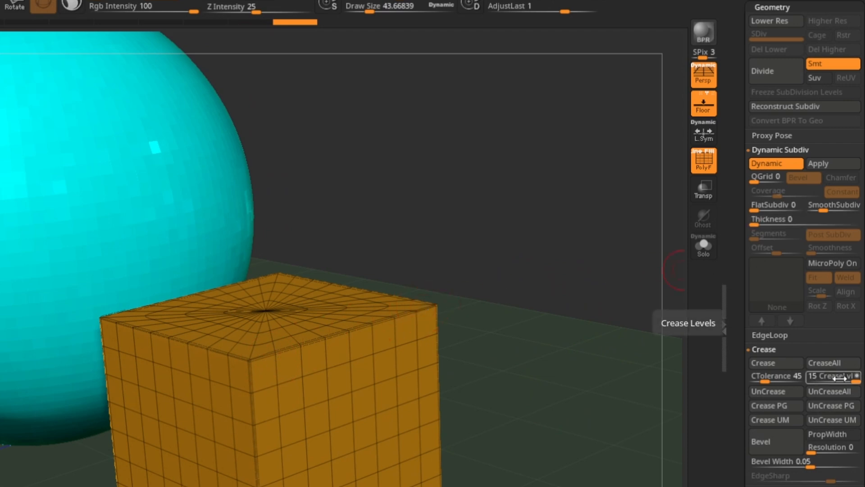
- Set the cube's crease level to 1 and toggle Dynamic Subdiv off and on to compare its edges
left_click_drag(849, 380, 814, 383)
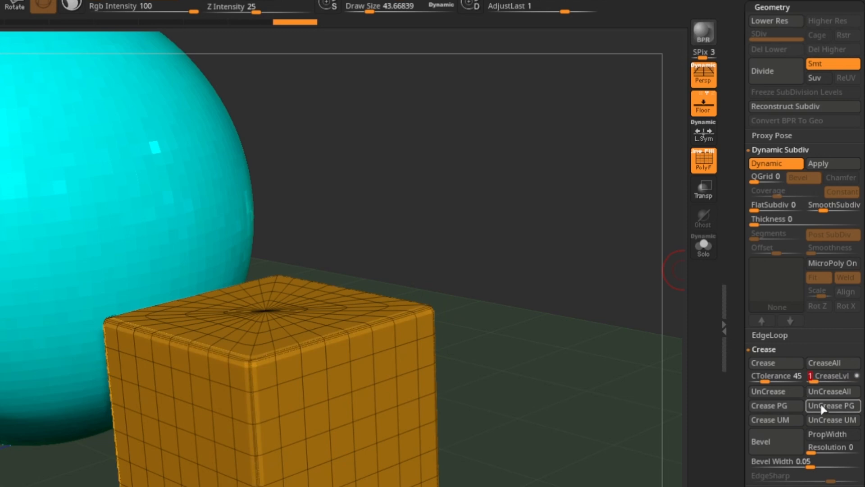
left_click_drag(584, 312, 569, 315)
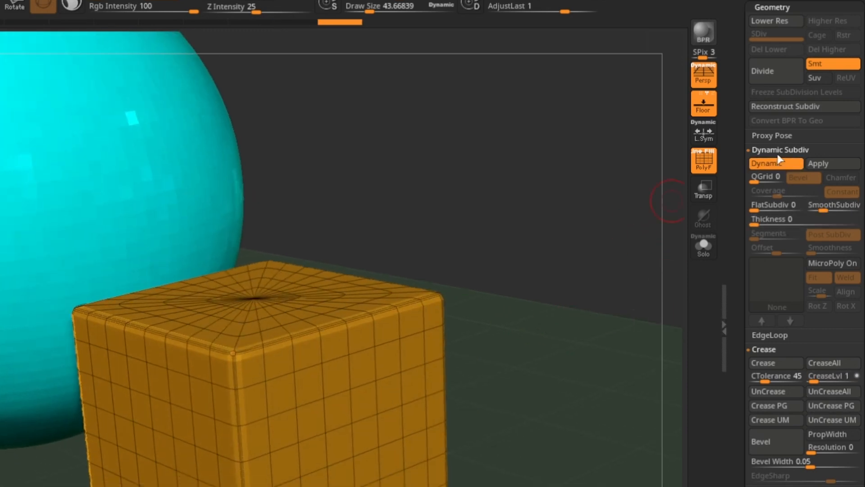
left_click(772, 165)
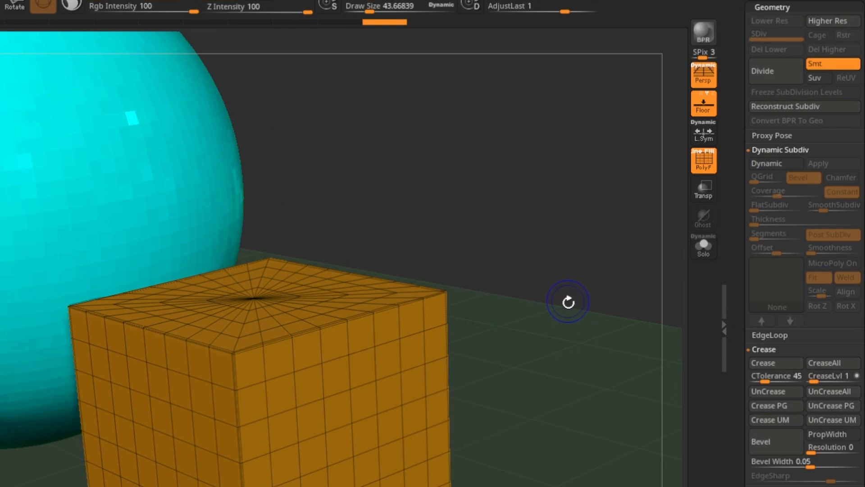
key("d")
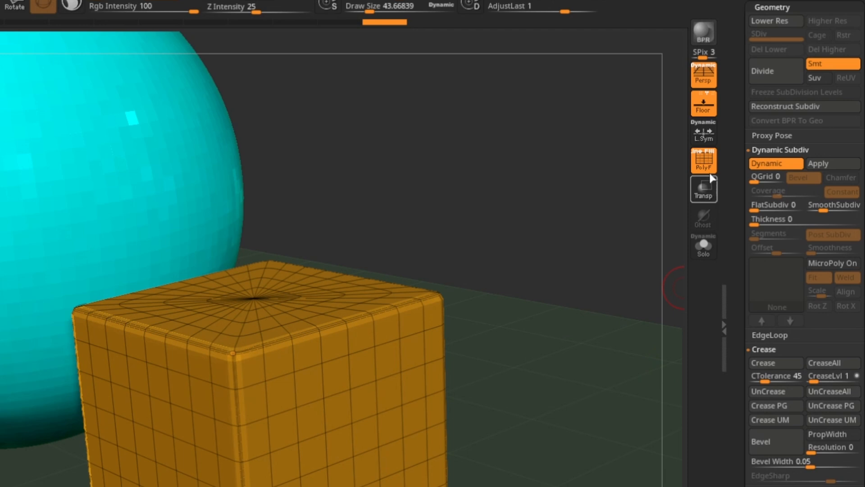
- Hide the polyframe and raise the cube's smooth subdivision level in Dynamic Subdiv
left_click(704, 160)
left_click_drag(620, 350, 619, 338)
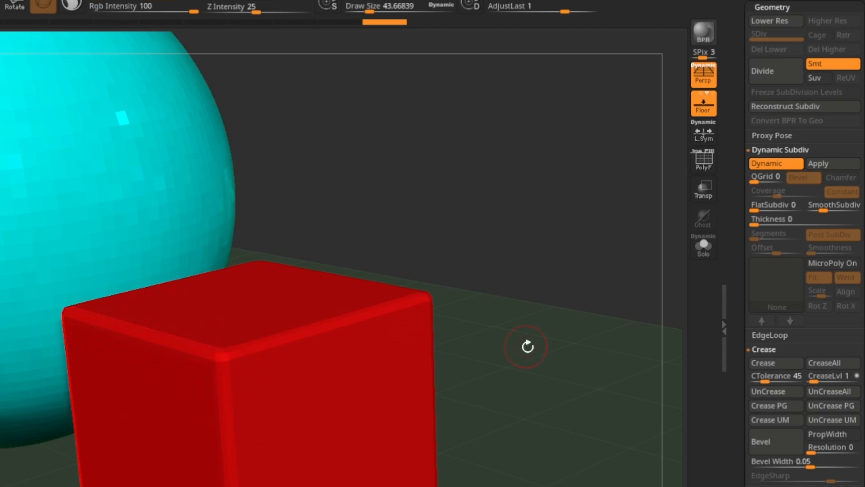
left_click_drag(824, 206, 828, 206)
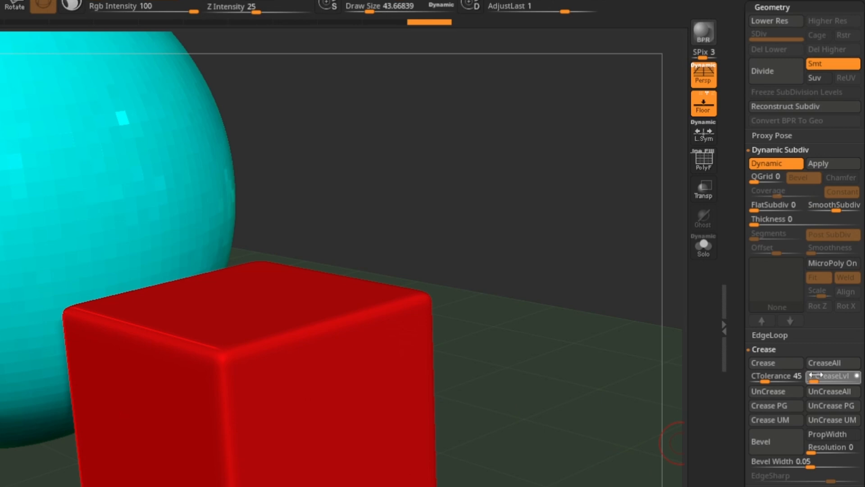
- Compare the cube's edge sharpness at crease levels 2, 3, 4, 1 and 0
left_click(814, 376)
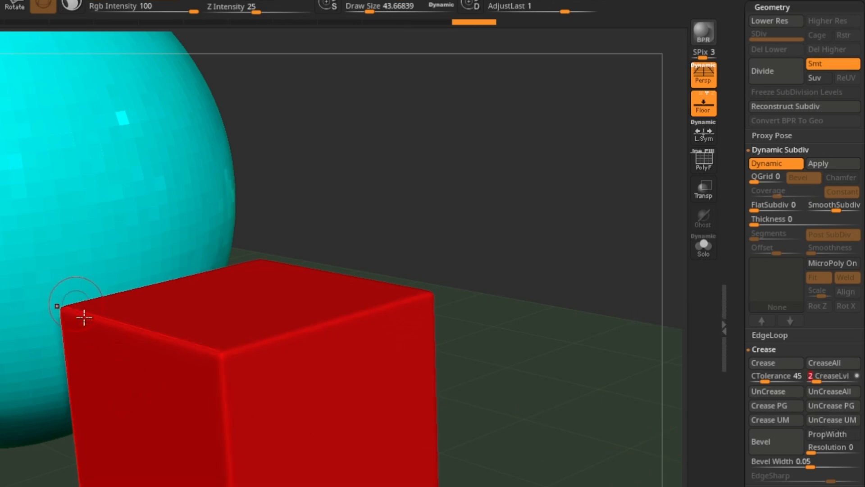
left_click(819, 377)
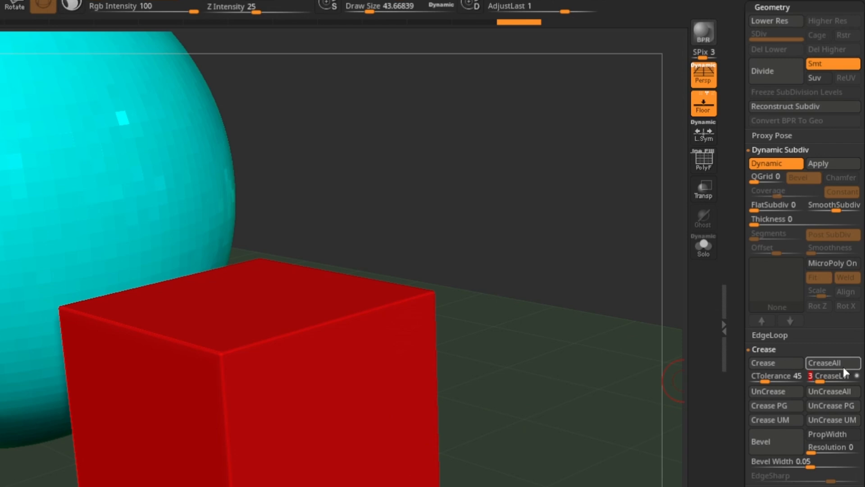
left_click(822, 379)
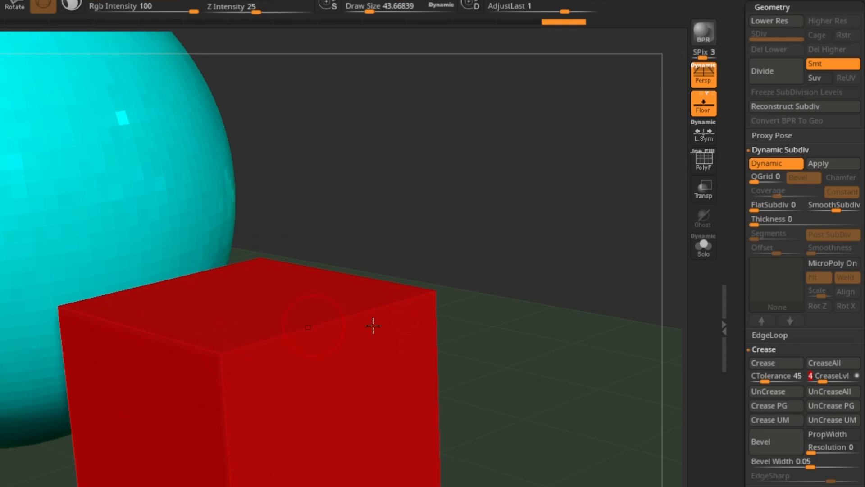
left_click(821, 381)
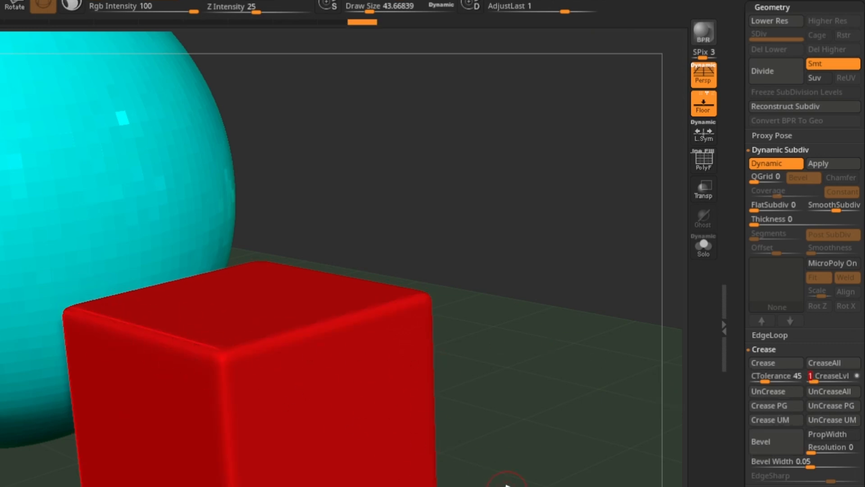
left_click_drag(813, 378, 805, 379)
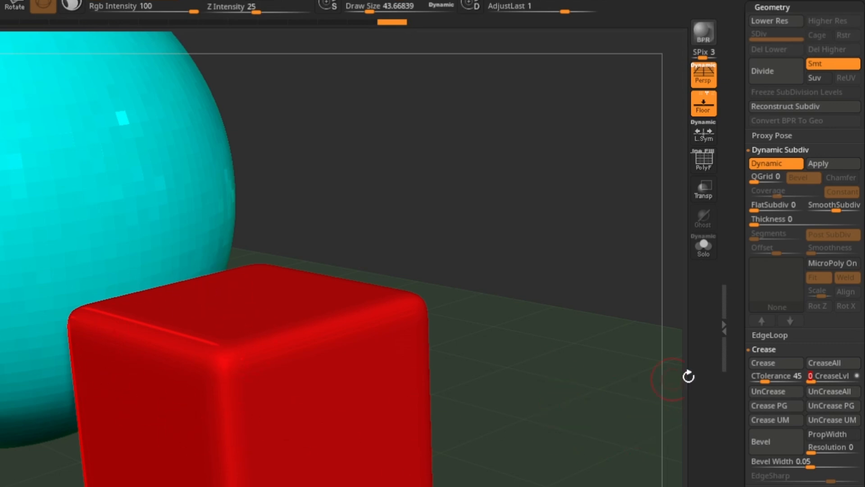
- Check the cube's smoothed wireframe with the polyframe and set its crease level to 3
key("shift+f")
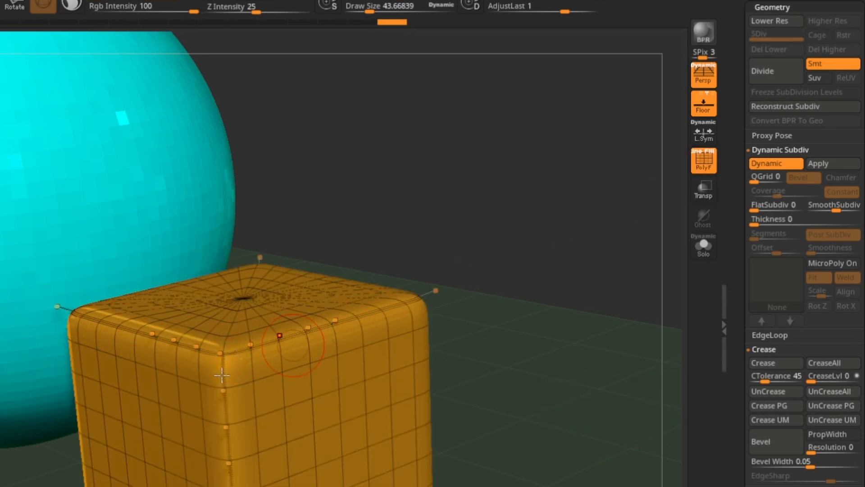
left_click(703, 160)
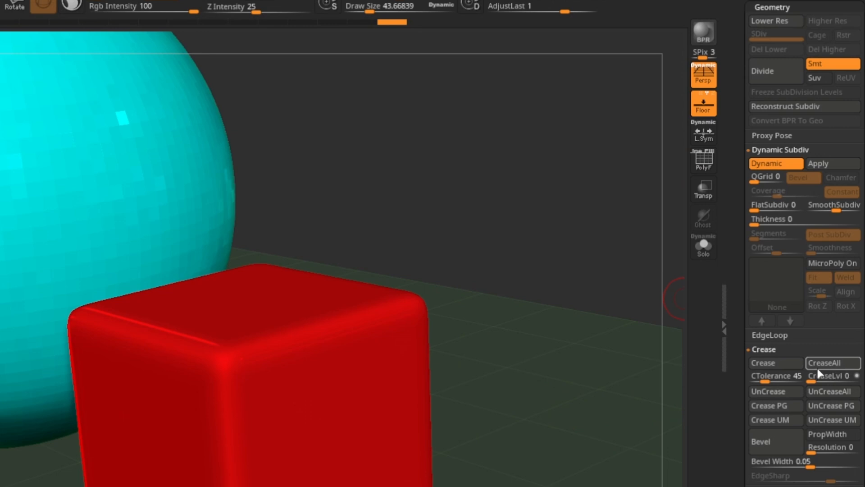
left_click(819, 382)
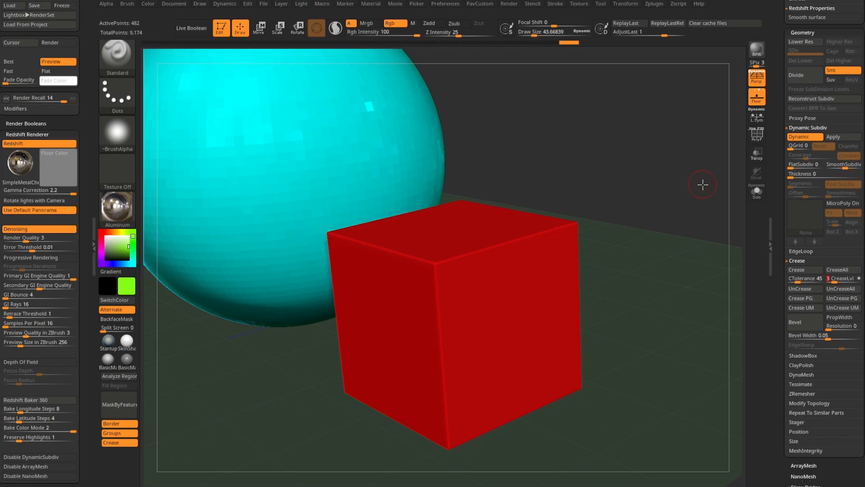
left_click_drag(676, 238, 541, 232, "alt")
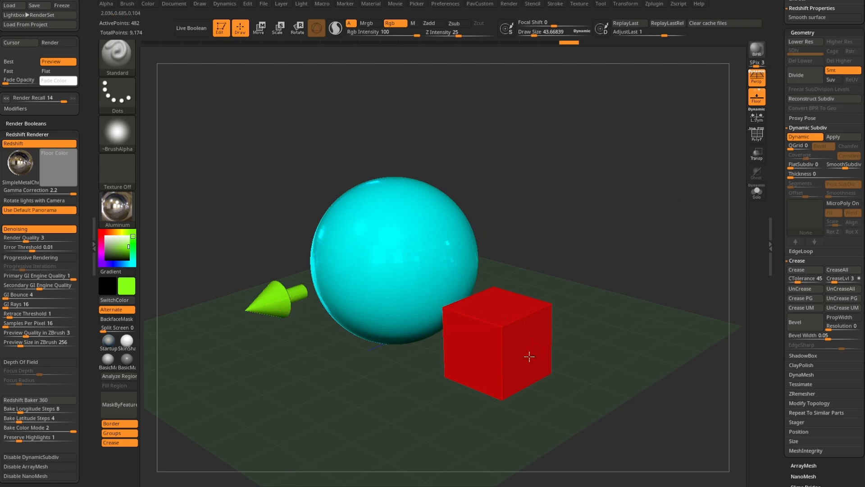
left_click_drag(545, 284, 349, 233)
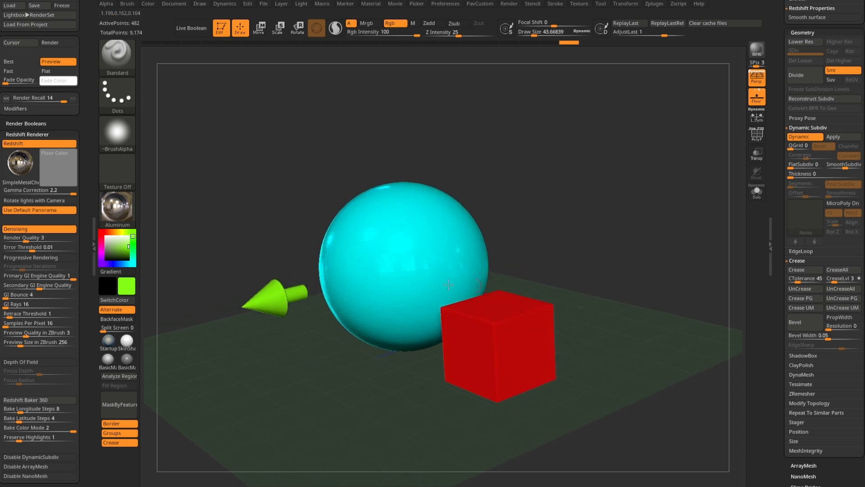
- Make the sphere the active subtool and render the scene with Redshift
left_click_drag(556, 201, 701, 164)
scroll(811, 162, "up", 5)
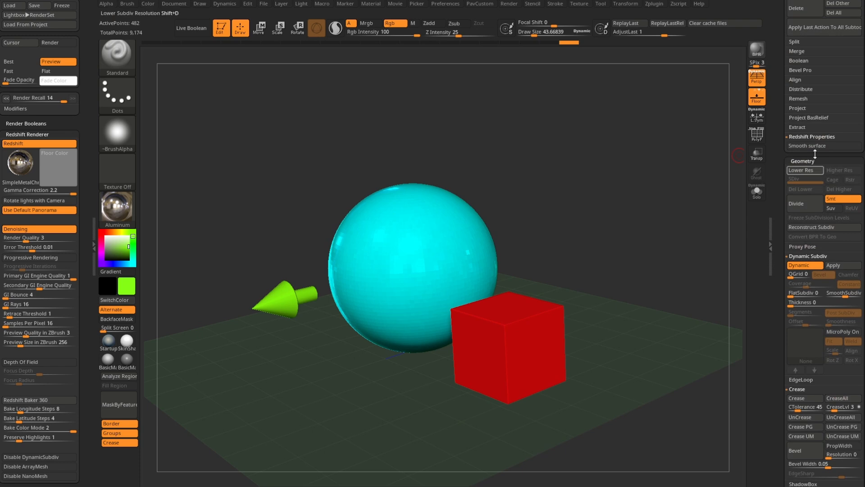
left_click(426, 230, "alt")
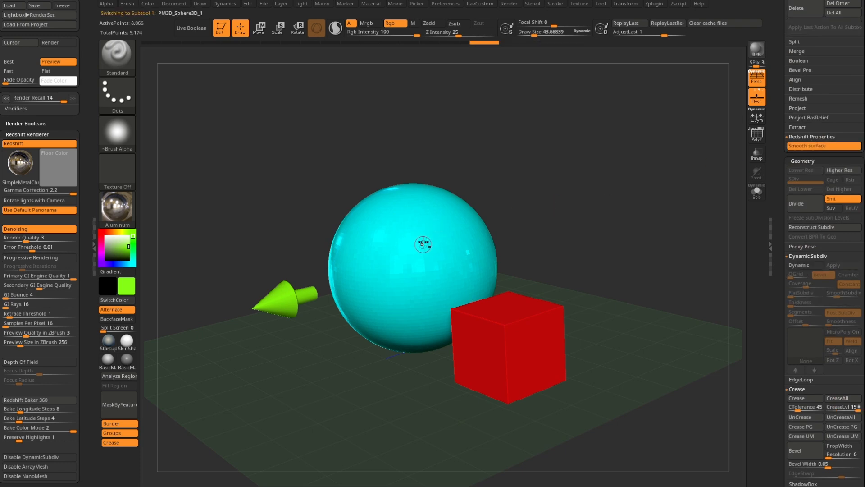
left_click_drag(665, 327, 678, 295)
left_click(751, 50)
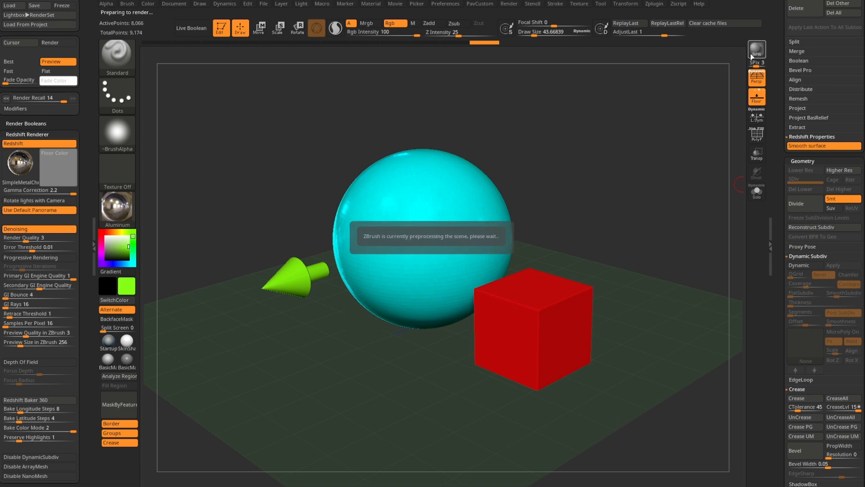
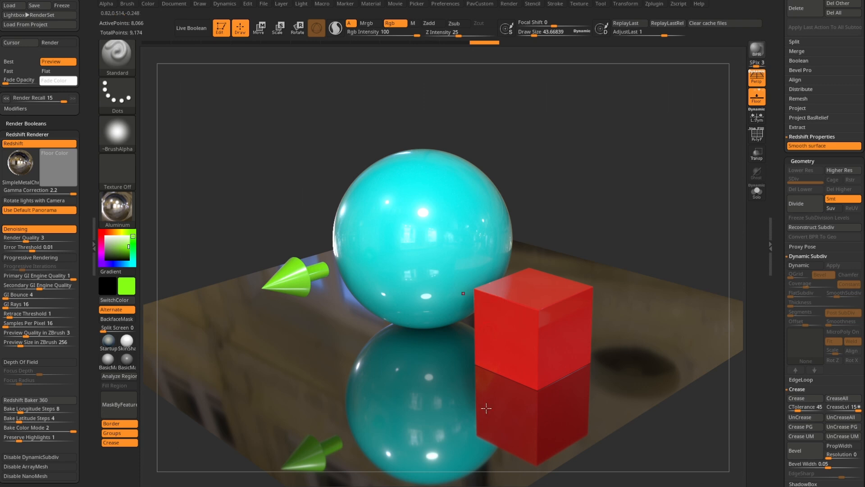
- Reframe the scene from a lower, more distant angle and render it again with Redshift
mouse_move(525, 215)
left_mouse_down()
mouse_move(541, 188)
mouse_move(577, 164)
mouse_move(595, 174)
mouse_move(573, 153)
mouse_move(575, 212)
mouse_move(623, 178)
left_mouse_up()
key("s")
mouse_move(716, 148)
left_mouse_down("alt")
mouse_move(722, 137)
mouse_move(724, 147)
left_mouse_up("alt")
left_click(757, 54)
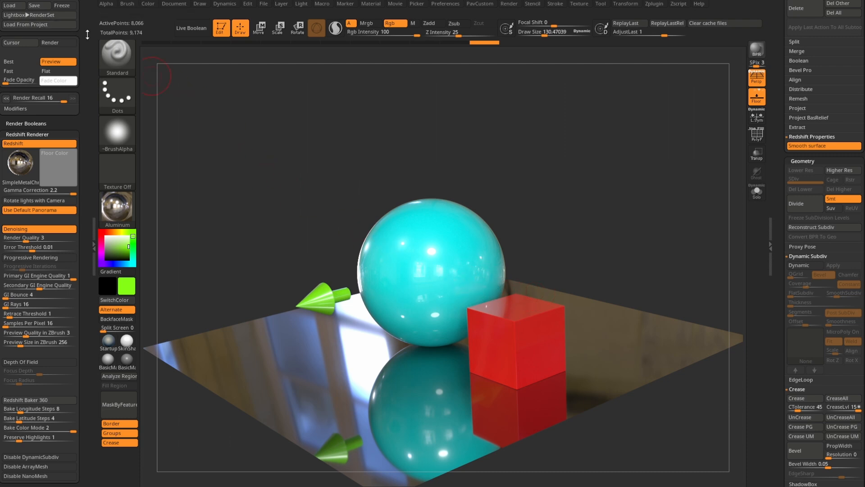
- Dock the Light palette in the tray above the Render palette
left_click_drag(89, 28, 91, 117)
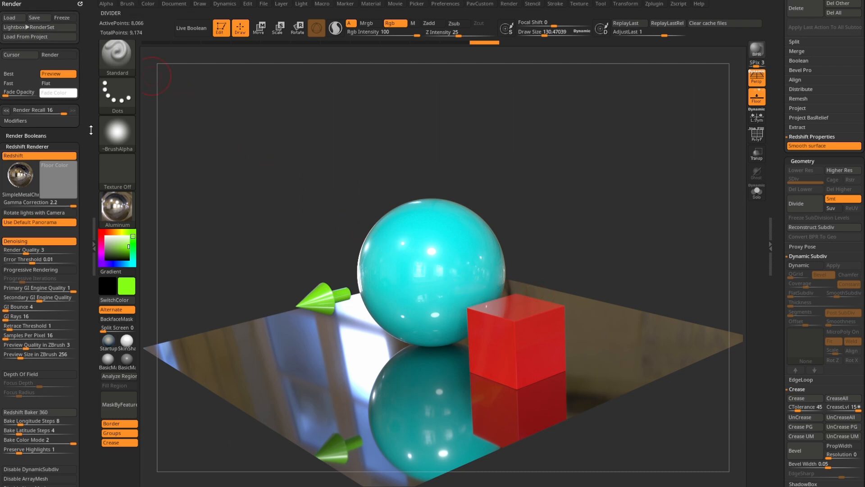
left_click(302, 4)
left_click_drag(299, 15, 21, 21)
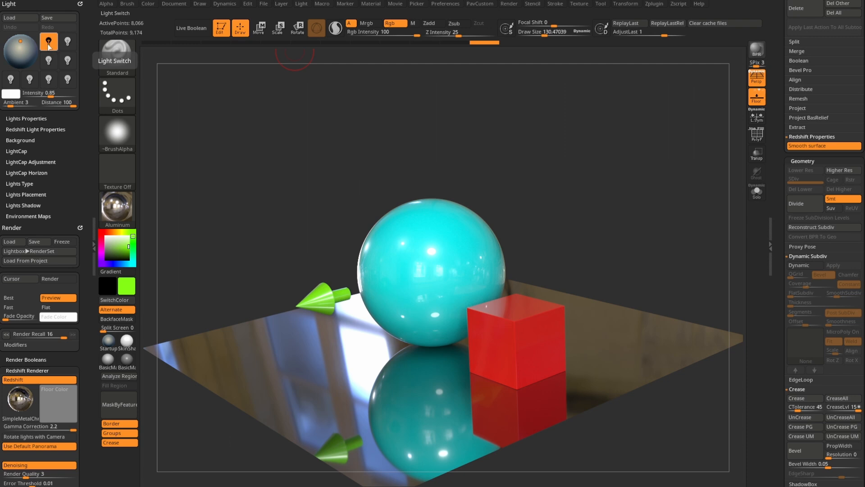
- Clear the render from the canvas and choose the Redshift polypaint material Plastic
left_click(21, 47)
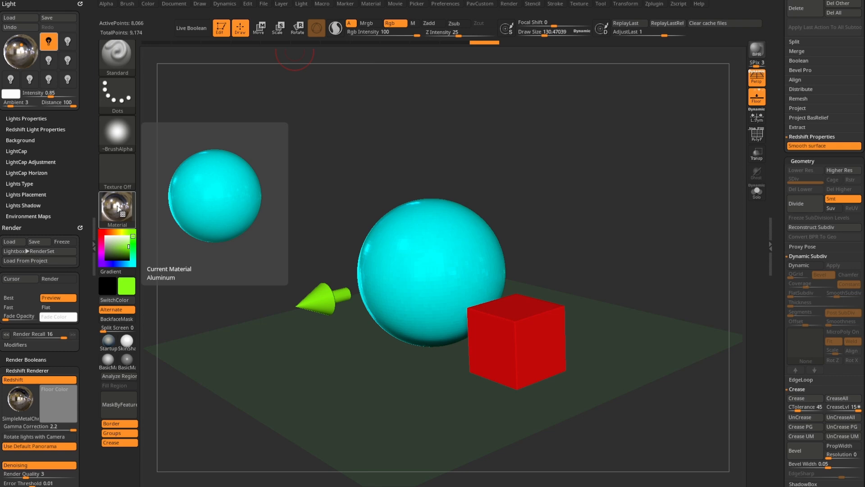
left_click(122, 208)
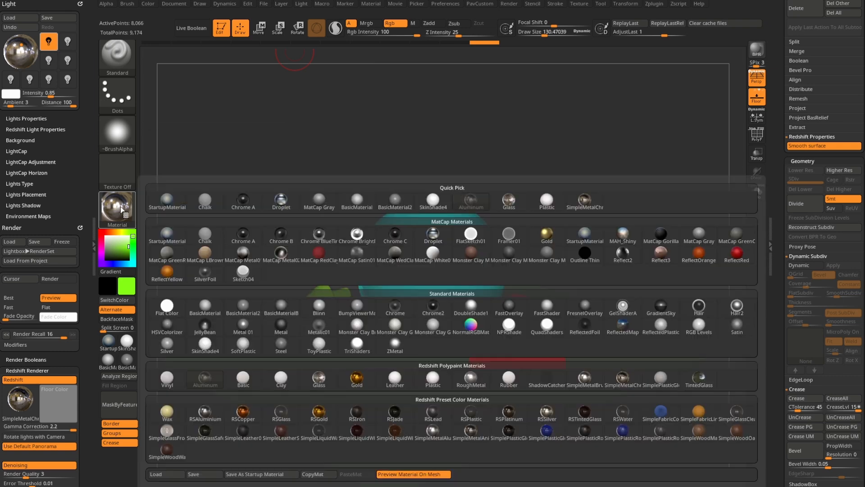
left_click(428, 381)
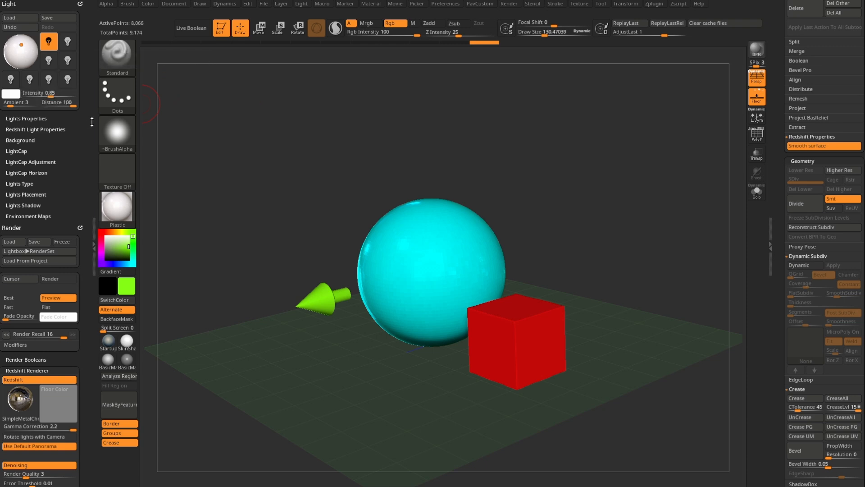
- Turn off the main light, render the scene without it, and inspect the material library previews
left_click(50, 43)
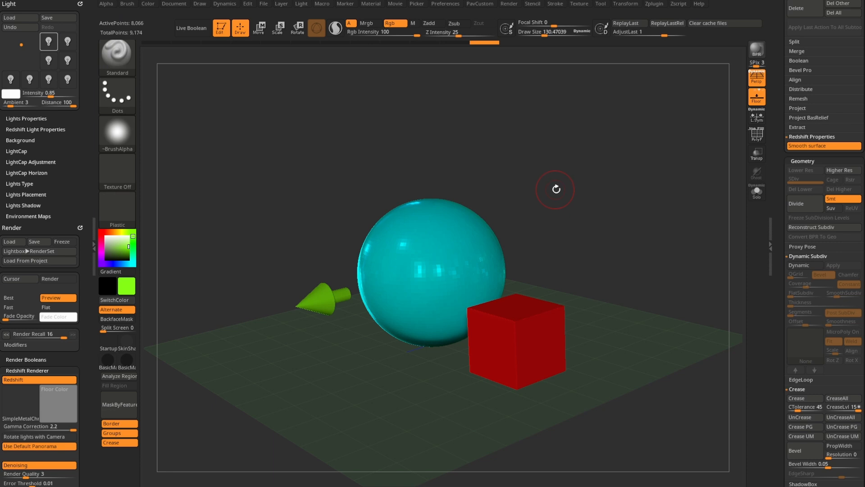
left_click(757, 50)
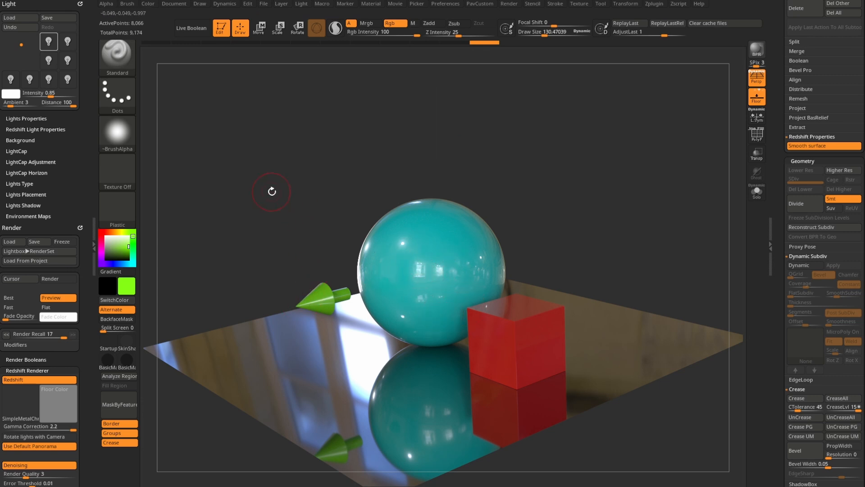
left_click(116, 212)
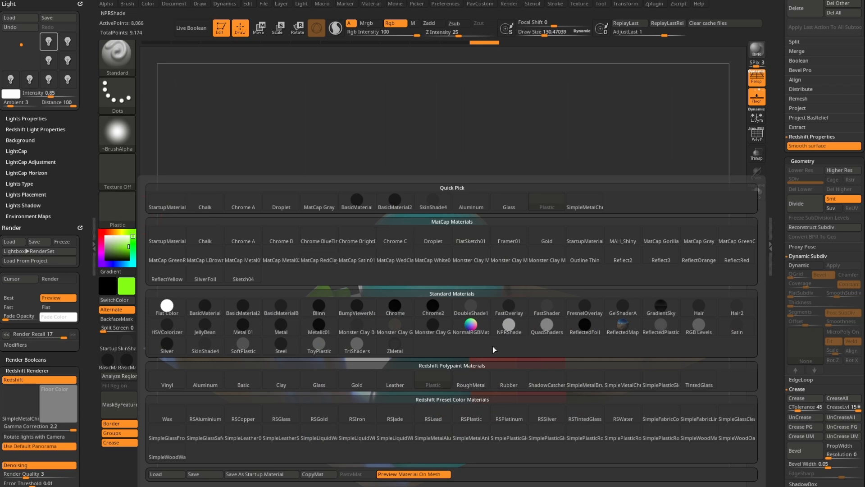
mouse_move(493, 310)
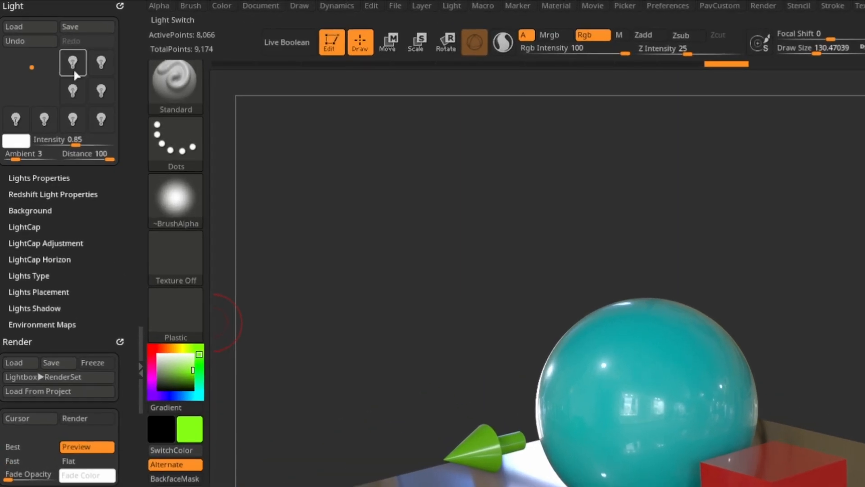
- Turn the main light back on and set its intensity to 0.001
left_click(73, 66)
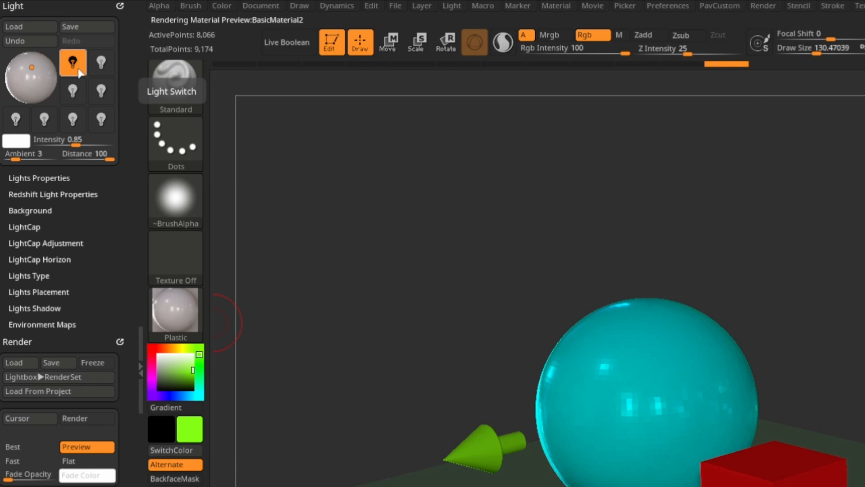
left_click(77, 142)
type(".001")
key("Return")
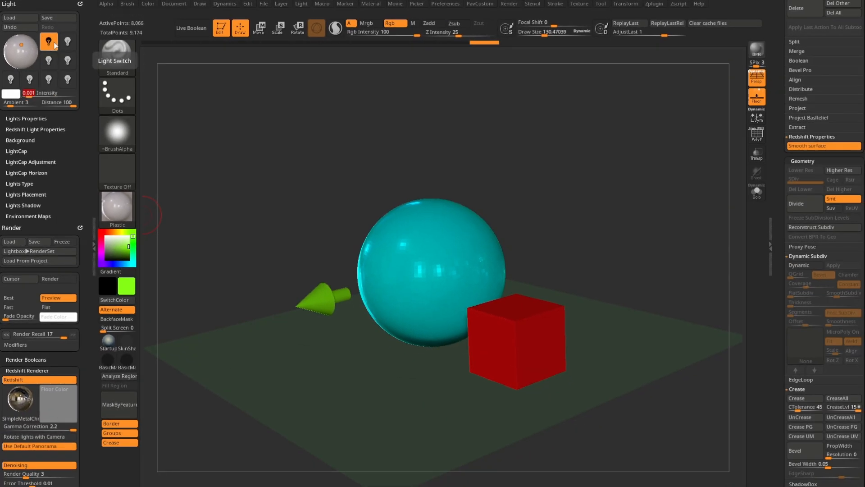
left_click(108, 199)
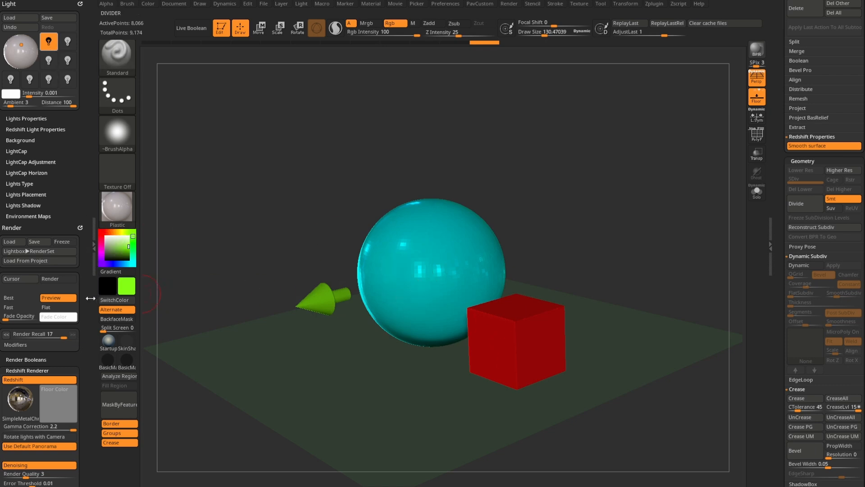
- Disable Use Default Panorama in the Redshift renderer settings and render the scene
scroll(75, 220, "down", 10)
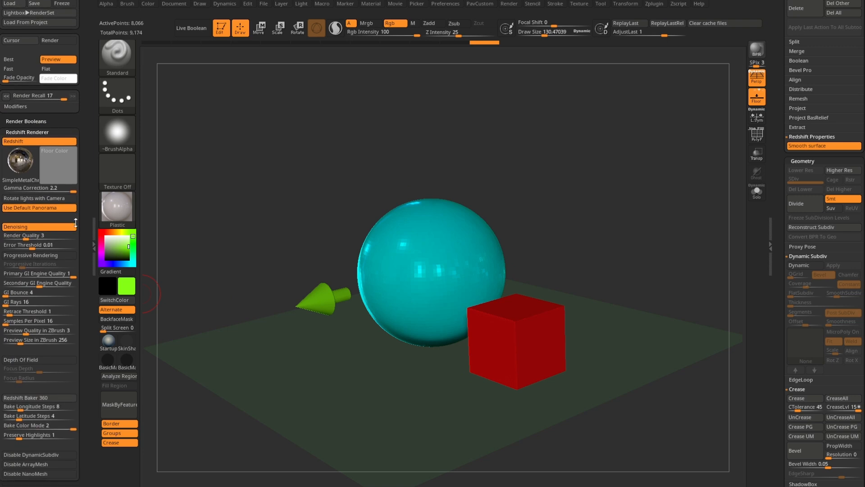
left_click_drag(75, 219, 78, 220)
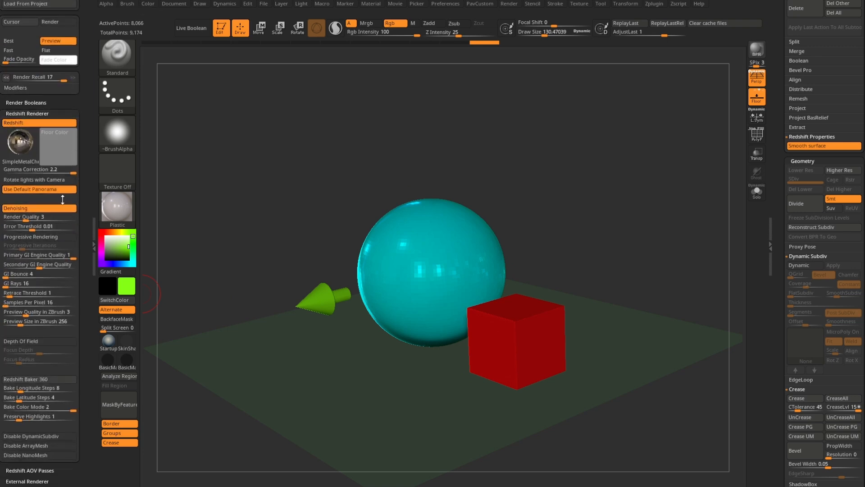
left_click(35, 189)
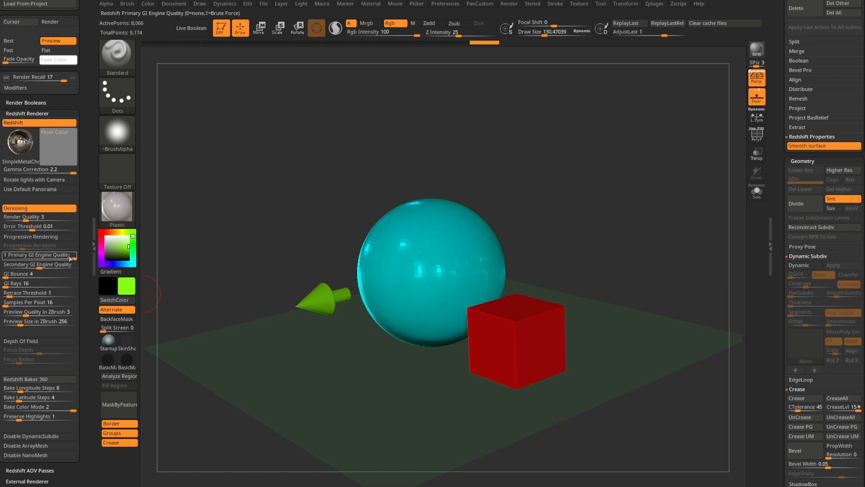
left_click(756, 50)
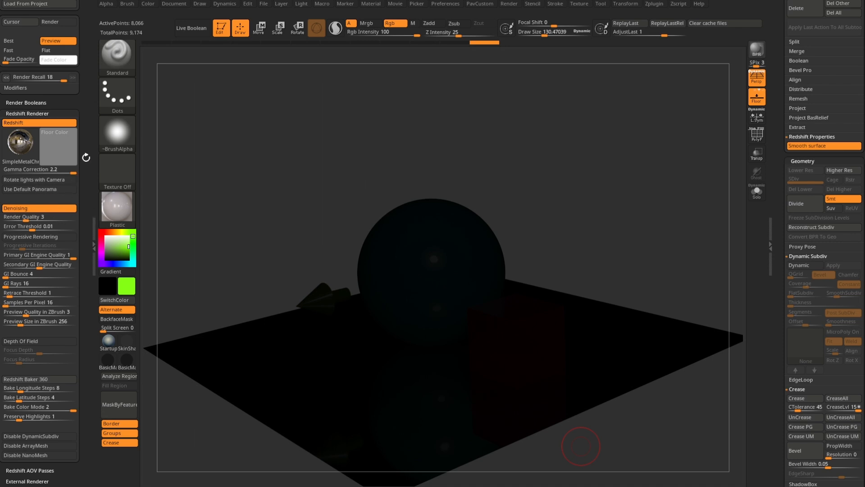
- Set the main light's intensity to 1
left_click_drag(89, 141, 85, 260)
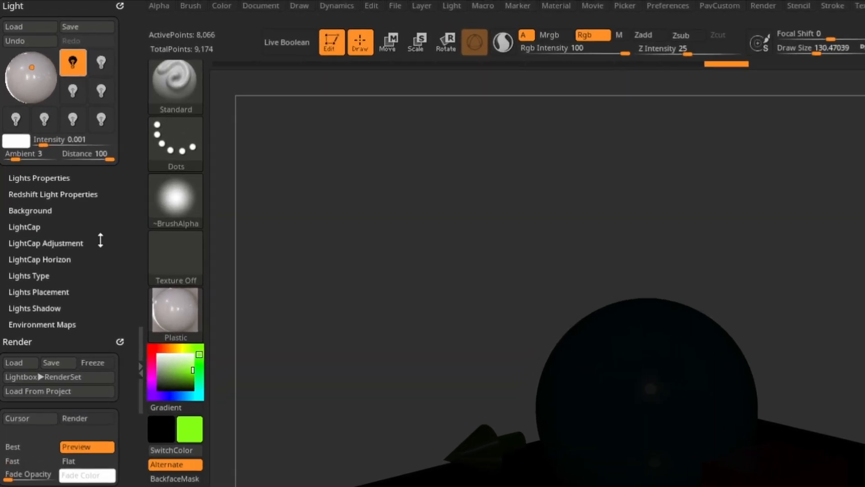
left_click(41, 141)
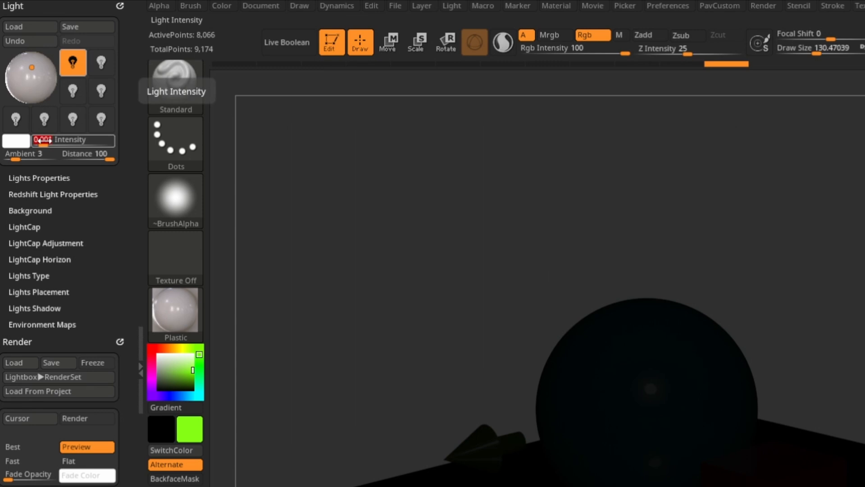
type("1")
key("Return")
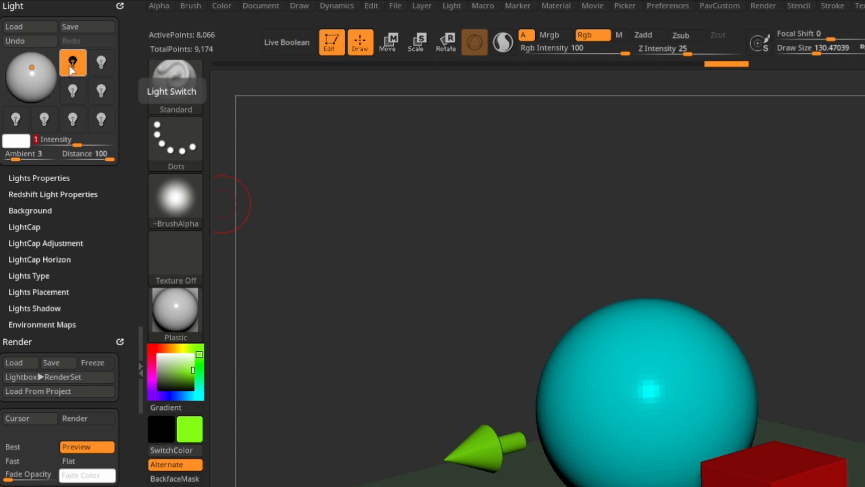
- Try small shifts of the main light and flip it behind the objects to test backlighting
mouse_move(32, 68)
left_mouse_down()
mouse_move(35, 79)
mouse_move(27, 63)
mouse_move(34, 67)
left_mouse_up()
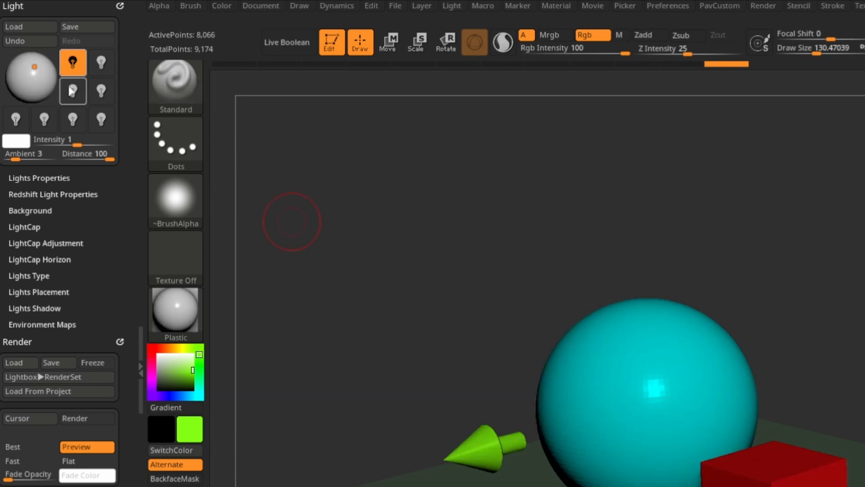
mouse_move(34, 69)
left_mouse_down()
mouse_move(15, 86)
mouse_move(31, 67)
left_mouse_up()
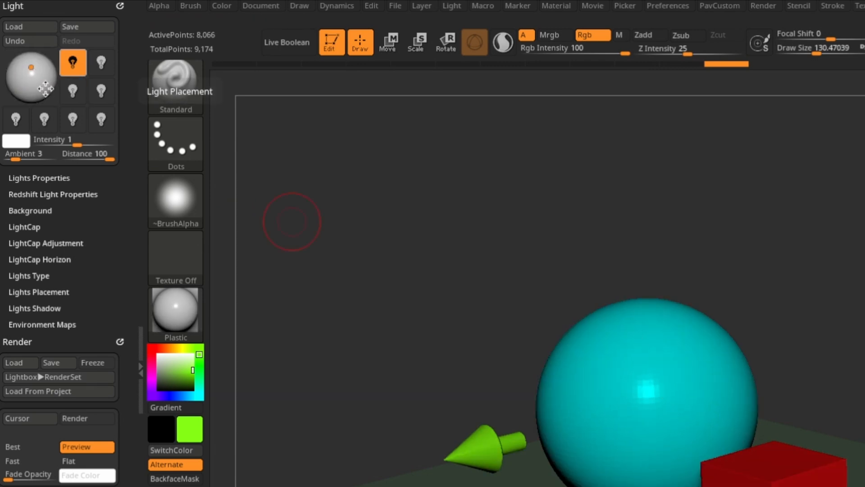
left_click(31, 67)
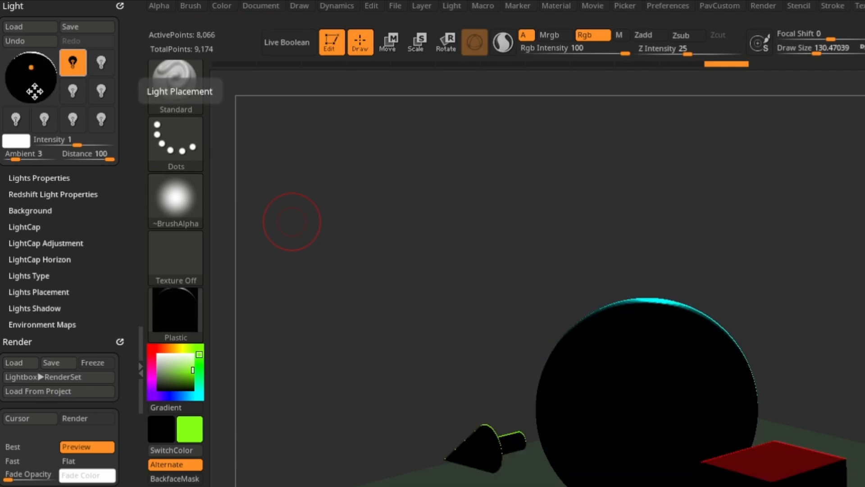
left_click(17, 80)
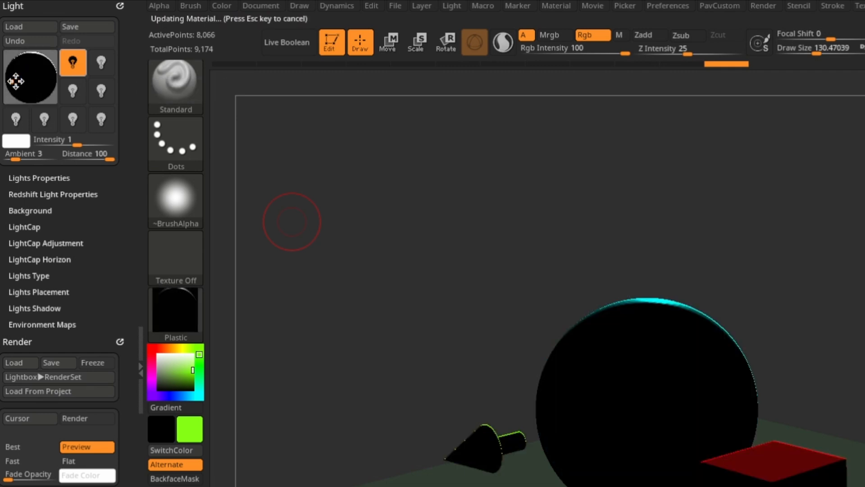
left_click(40, 83)
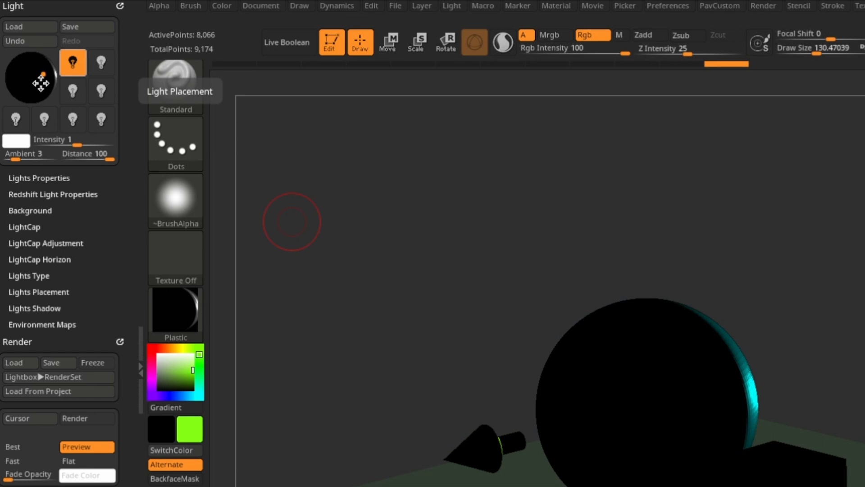
- Bring the main light back to the front, place it slightly above the center, and render the scene
left_click(40, 82)
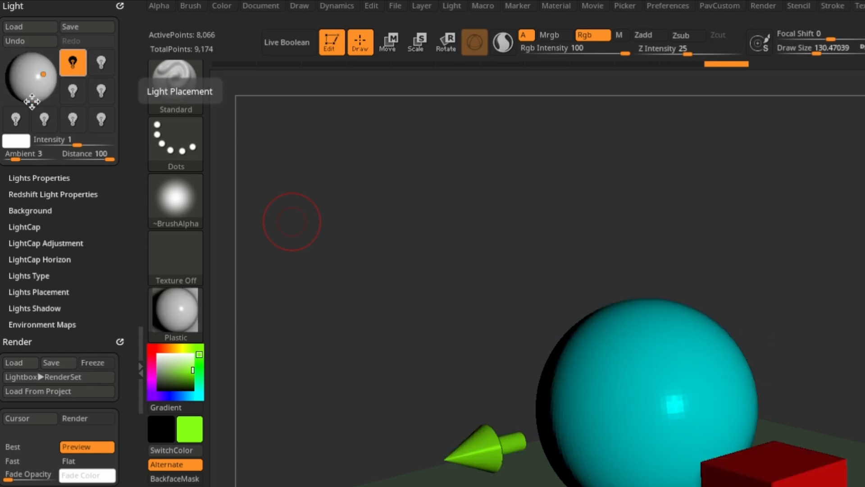
left_click_drag(43, 75, 33, 67)
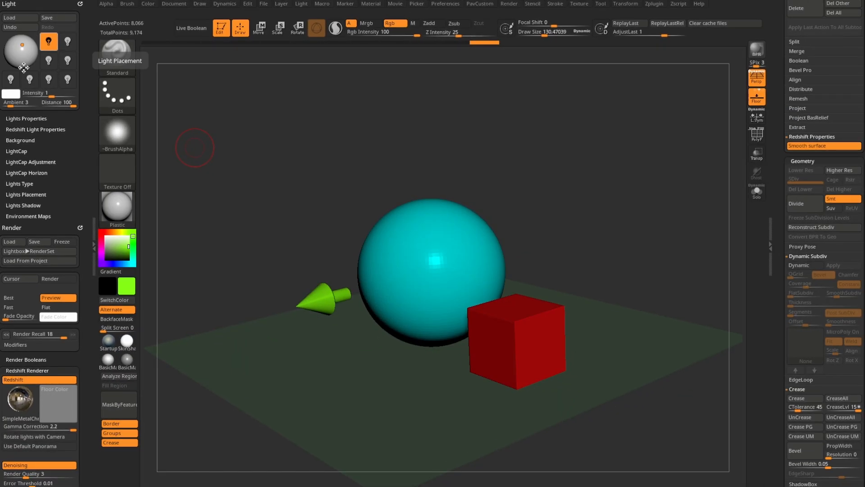
left_click(753, 54)
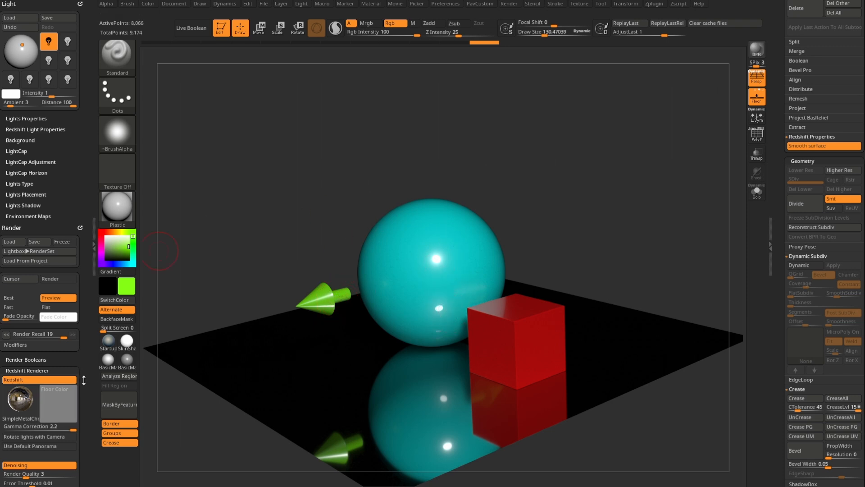
- Switch on the blue light in addition to the main light and render the scene
scroll(81, 308, "down", 4)
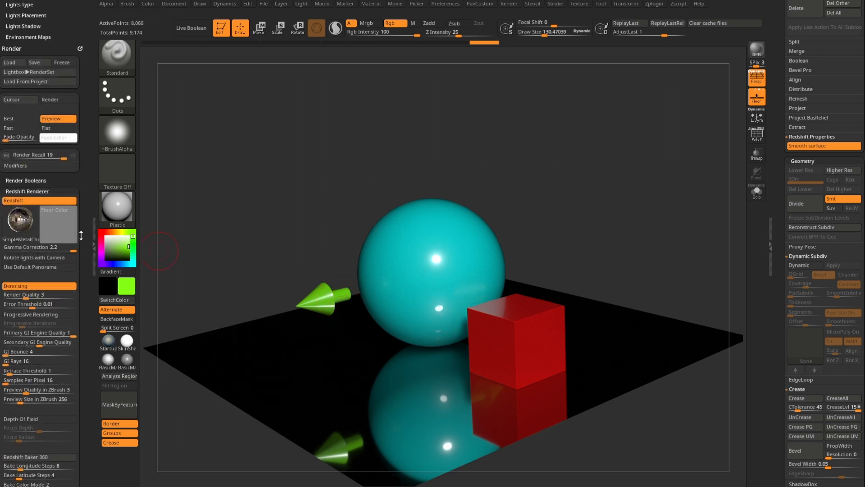
scroll(86, 338, "up", 4)
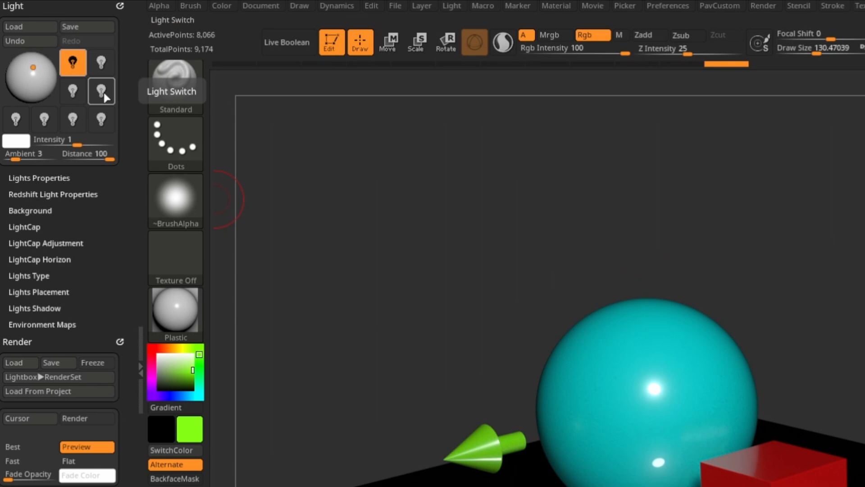
left_click(102, 91)
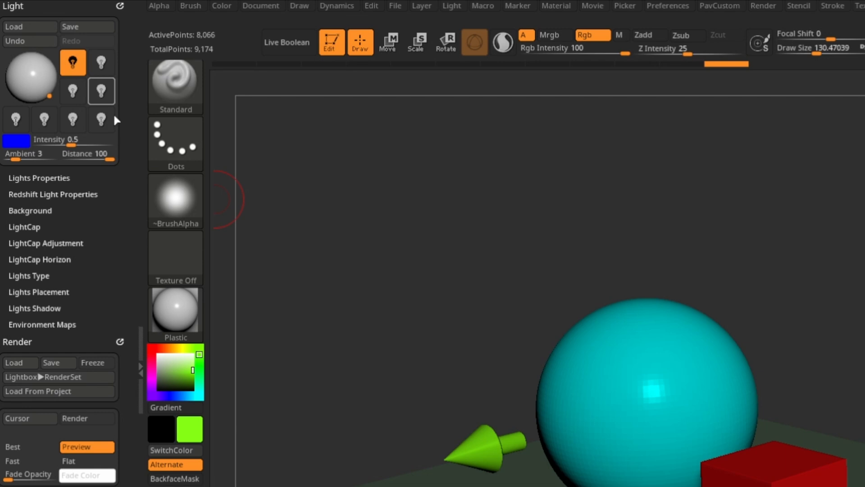
left_click(102, 92)
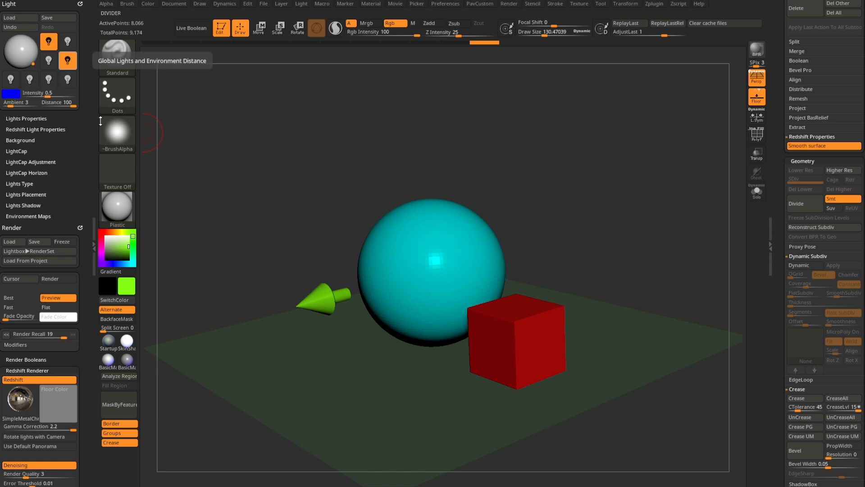
left_click(756, 50)
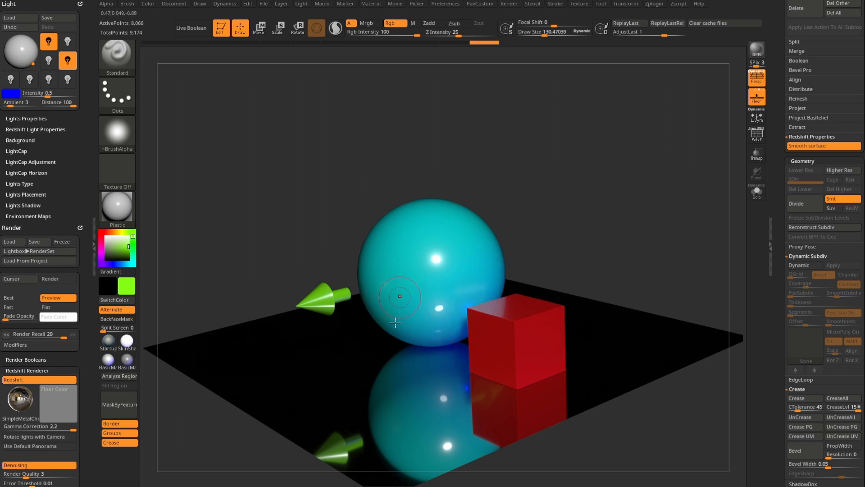
- Show the general light properties and the Redshift light properties of the main light
left_click(20, 118)
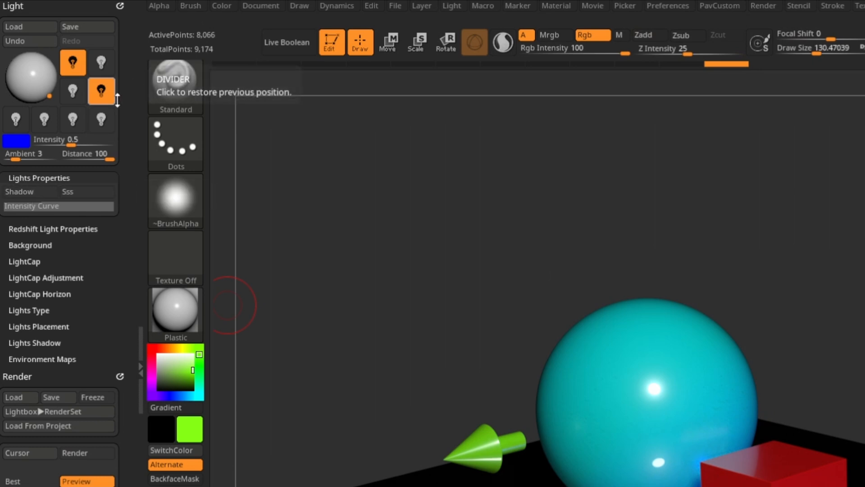
left_click(69, 72)
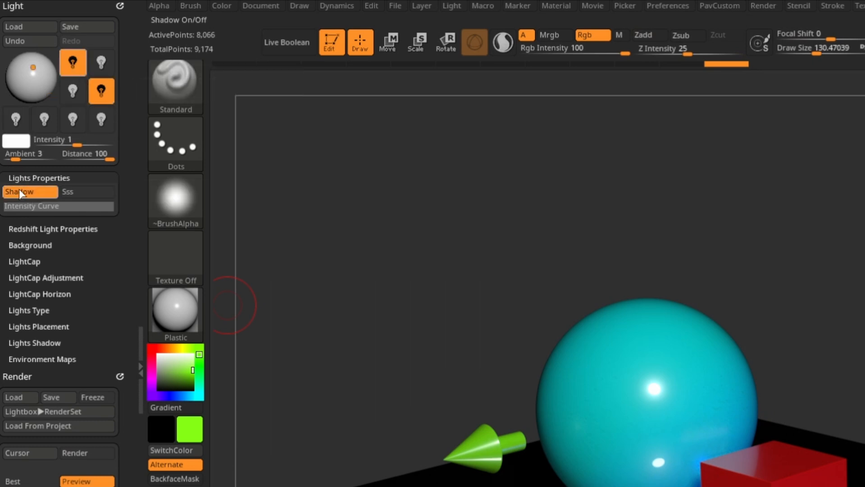
key("shift")
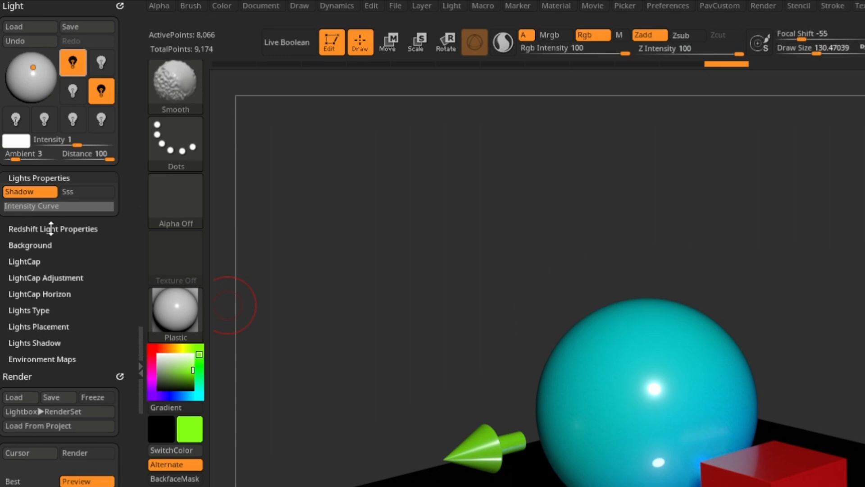
left_click(51, 228)
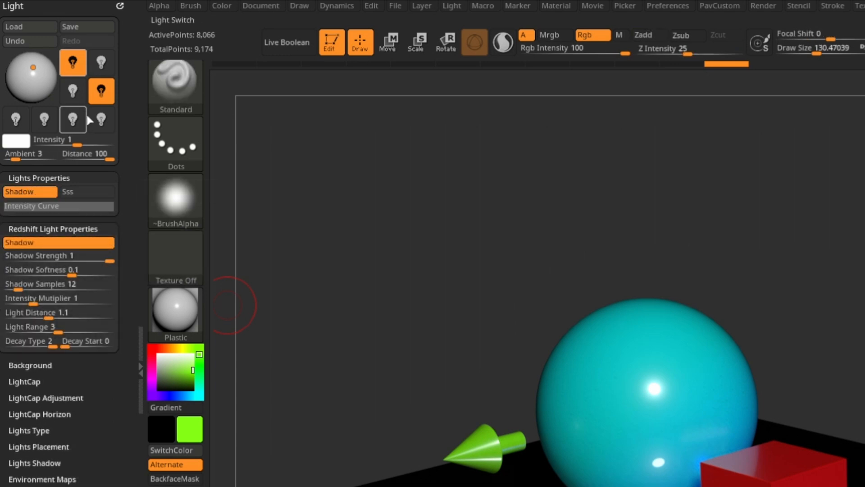
- Try turning on shadows for the blue light, turn them off again, and switch that light off
left_click(106, 92)
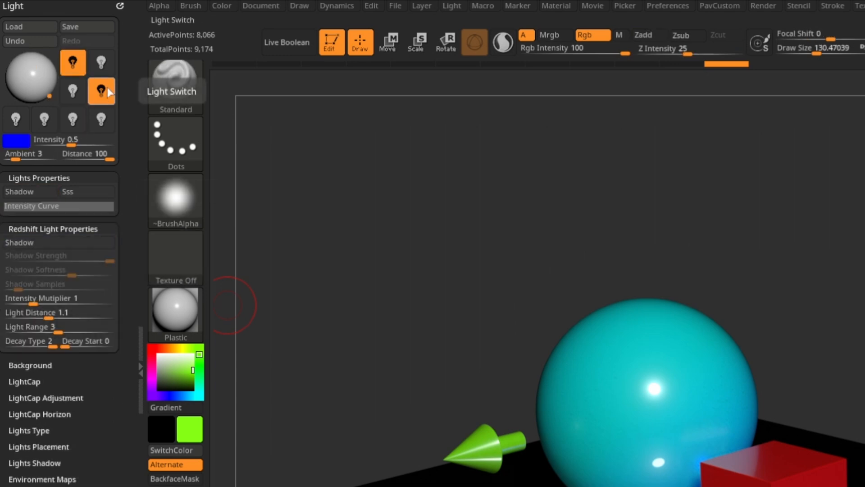
left_click(16, 193)
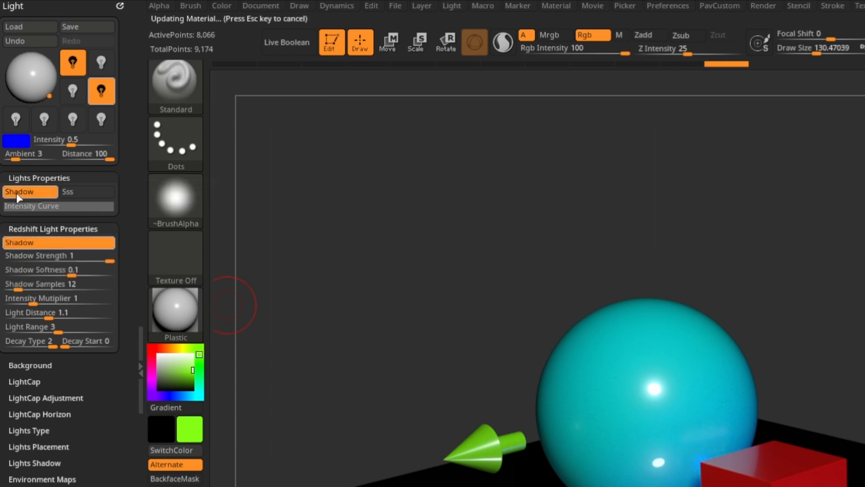
left_click(17, 193)
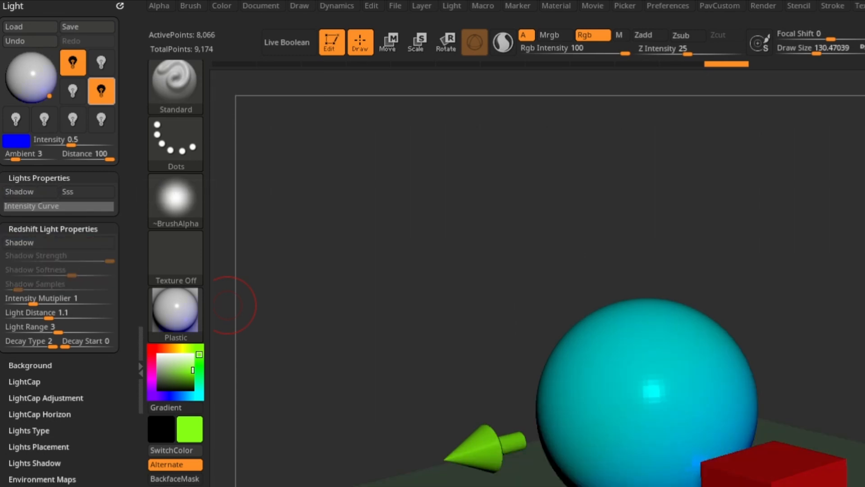
left_click(102, 91)
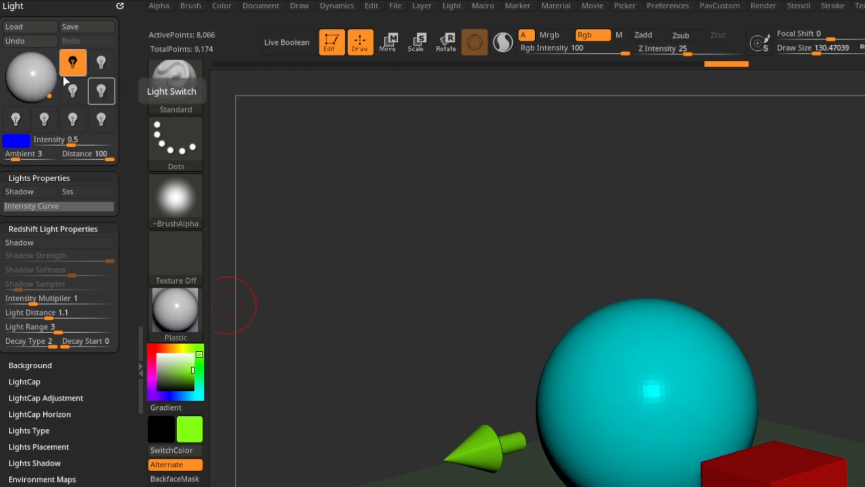
- Select the main light and place it above the center of the preview sphere, slightly higher than before
left_click(72, 65)
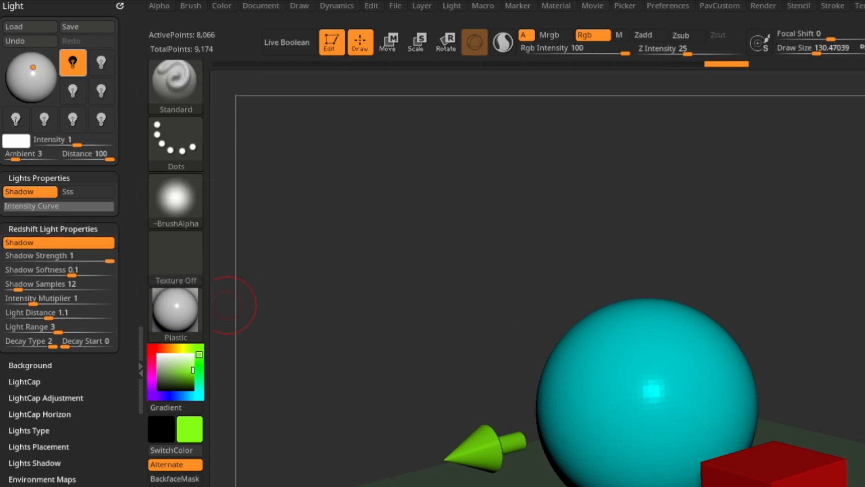
left_click(29, 81)
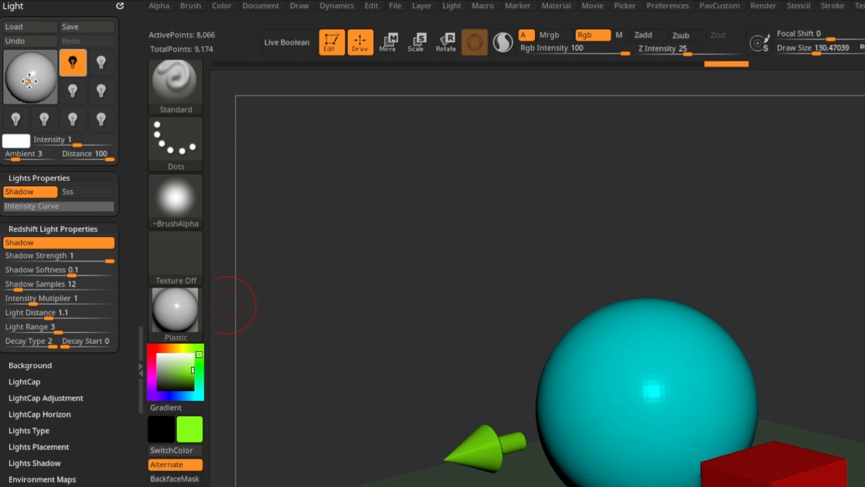
left_click(29, 68)
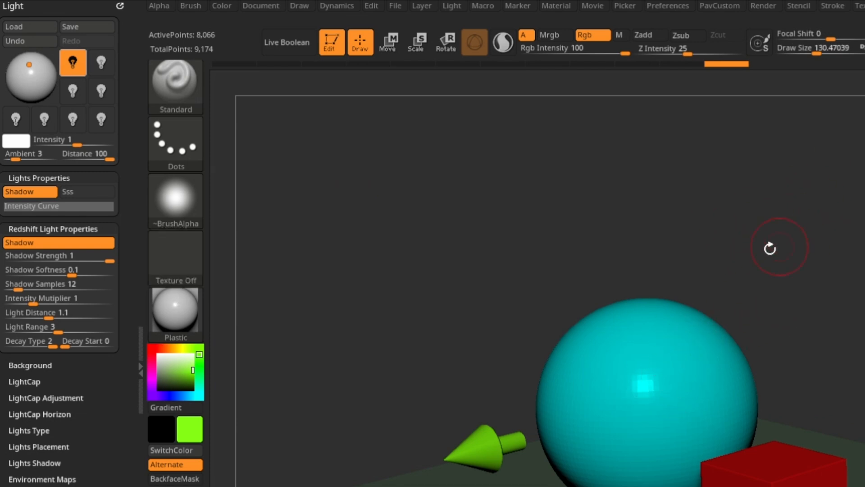
- Try Redshift light distances of about 0.87 and 1.78 on the main light and set it back to 1.1
left_click_drag(130, 284, 129, 267)
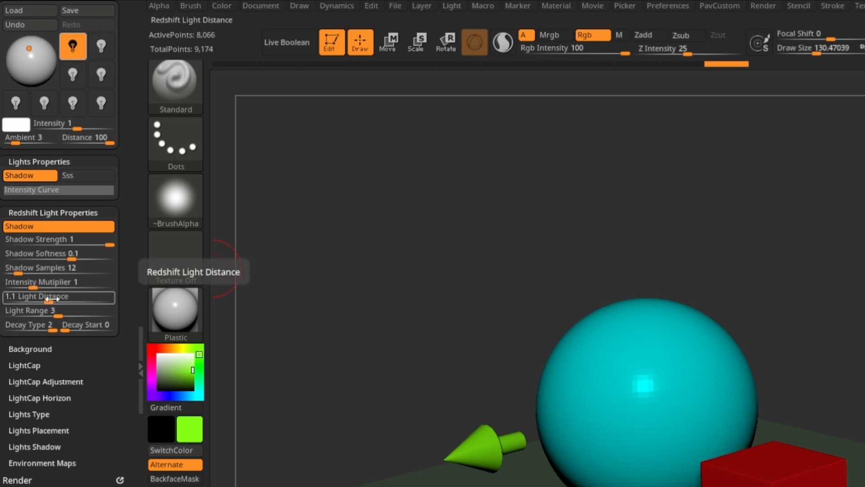
left_click_drag(50, 300, 49, 300)
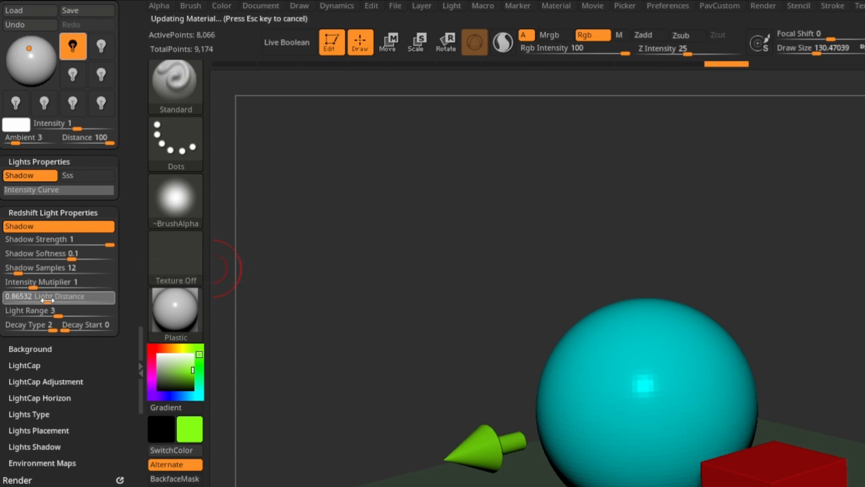
left_click(47, 300)
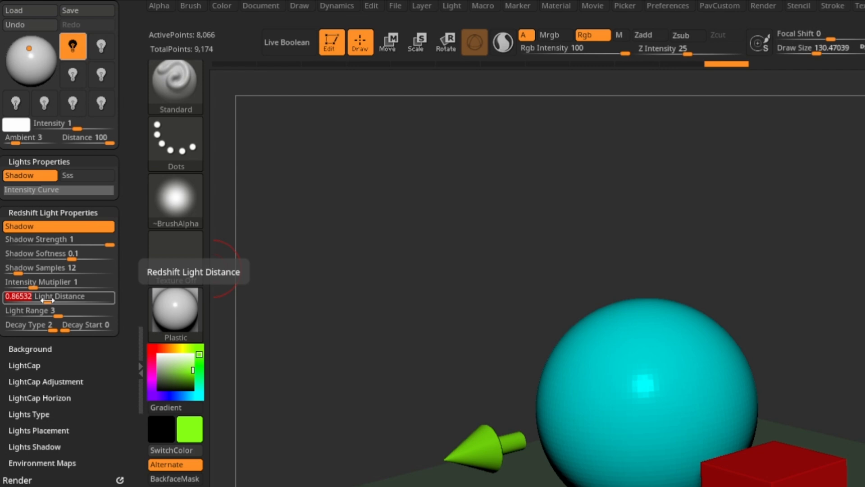
left_click_drag(47, 300, 52, 299)
left_click(53, 299)
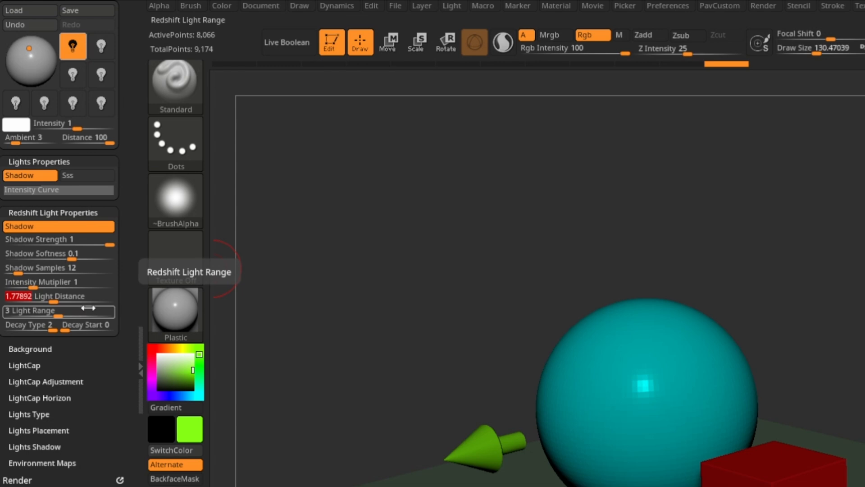
type("1.1")
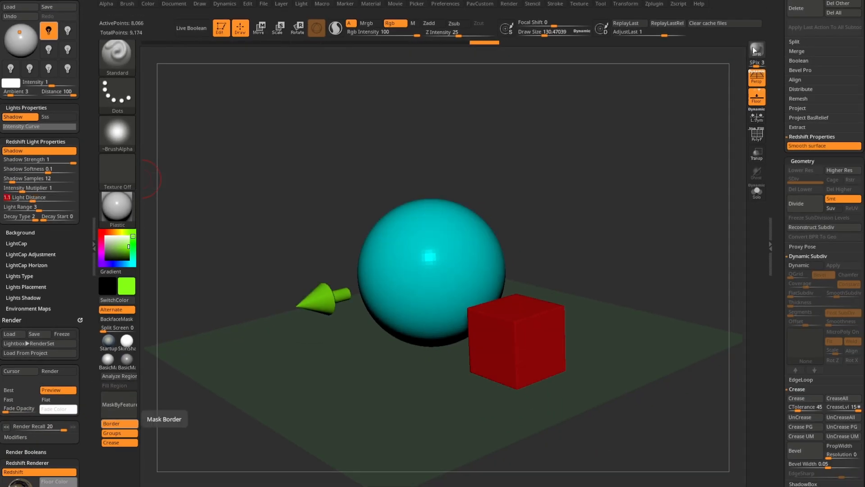
- Render the scene, change the Redshift floor material to Basic, and render again
left_click(754, 50)
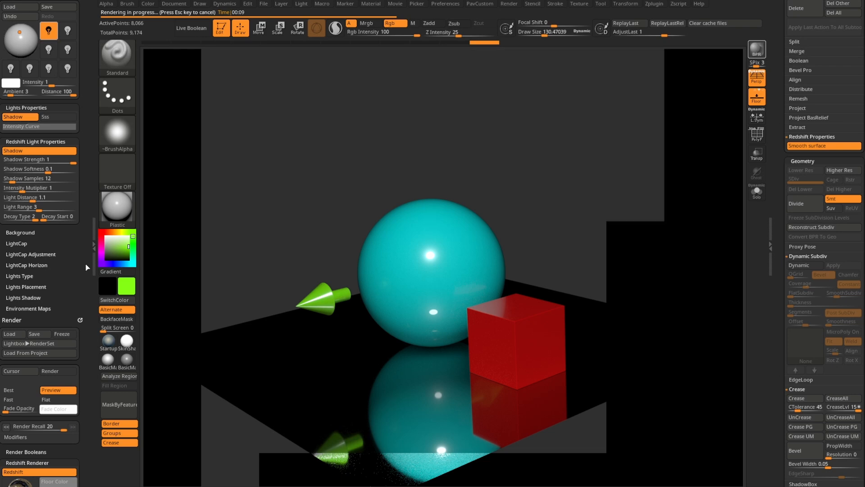
left_click_drag(89, 289, 84, 207)
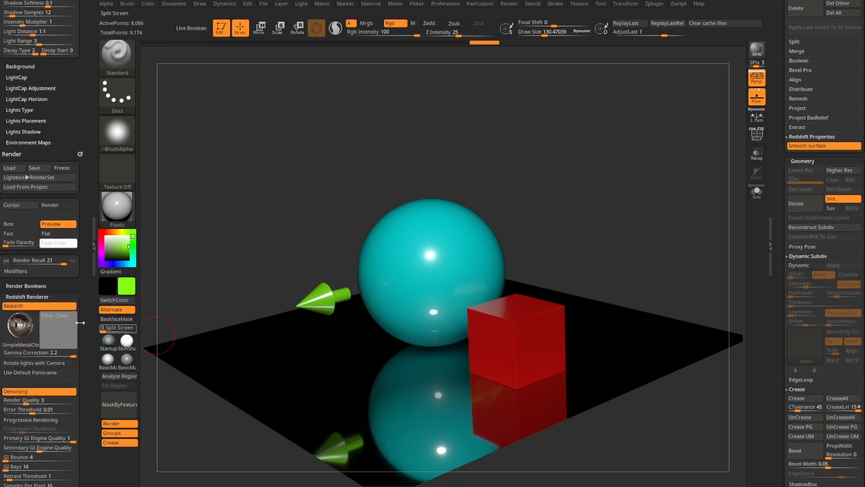
left_click(23, 330)
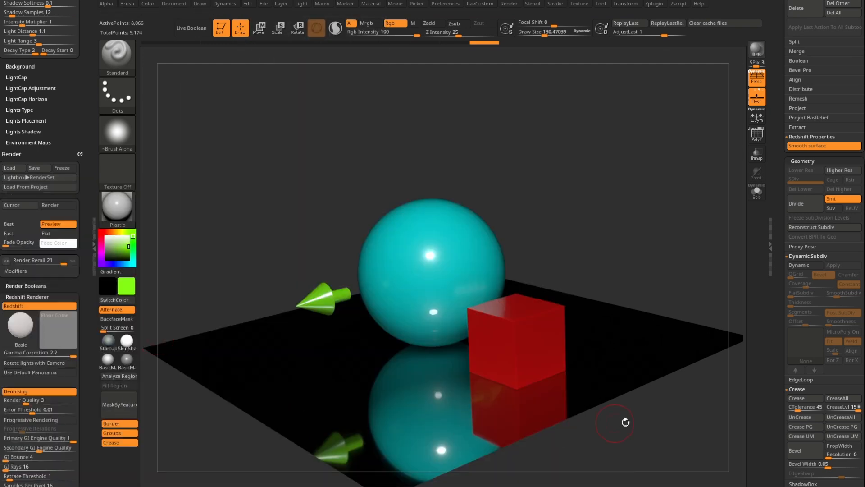
left_click(756, 51)
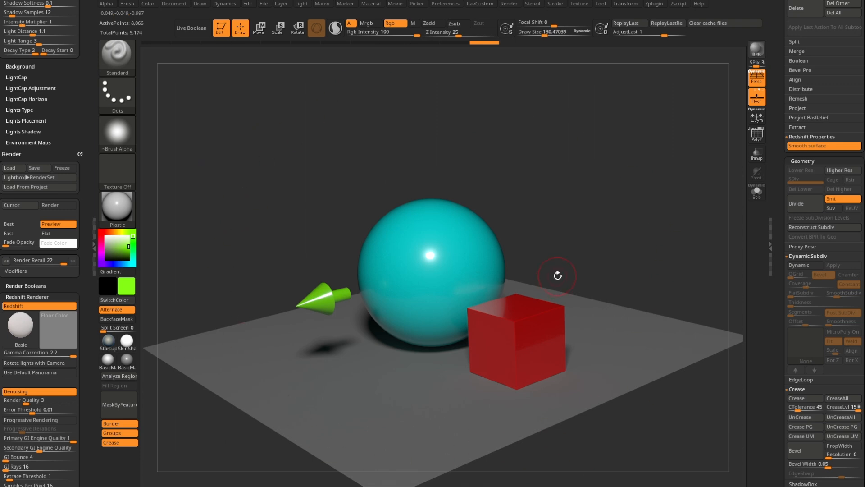
- Try a bright green document background, and replace it with a dark grey
left_click_drag(75, 59, 78, 255)
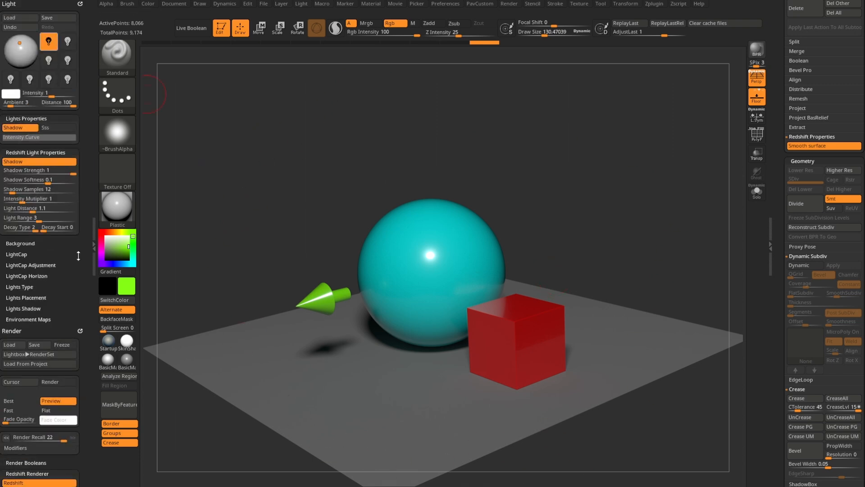
left_click(174, 7)
left_click_drag(165, 12, 45, 75)
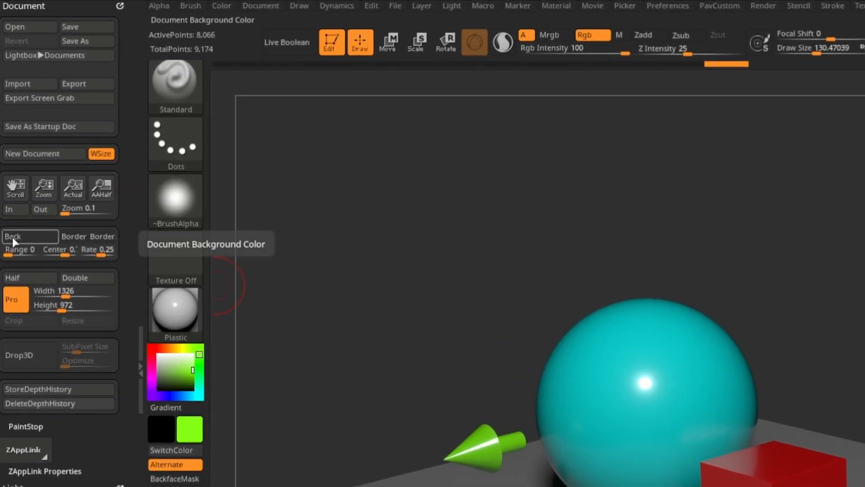
left_click(19, 242)
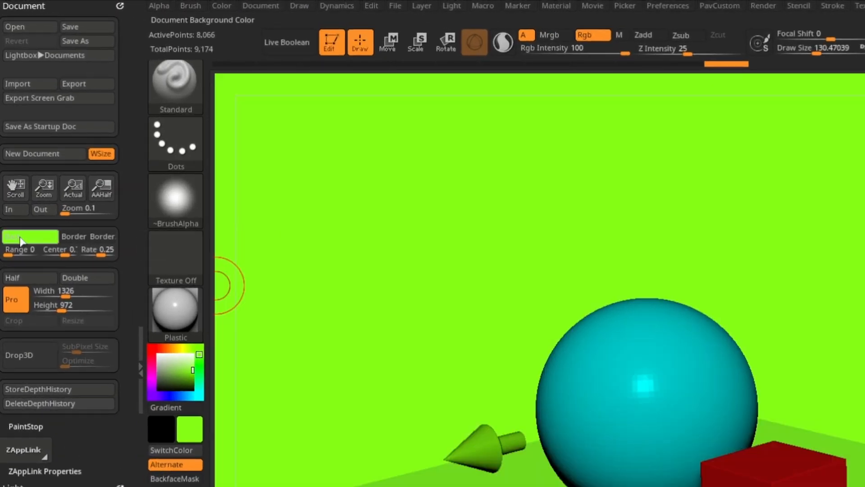
left_click_drag(19, 241, 157, 382)
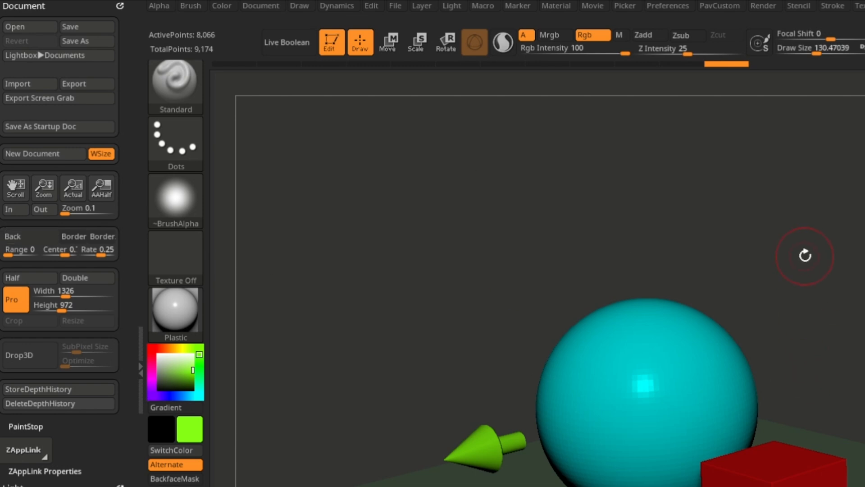
left_click_drag(728, 260, 696, 189)
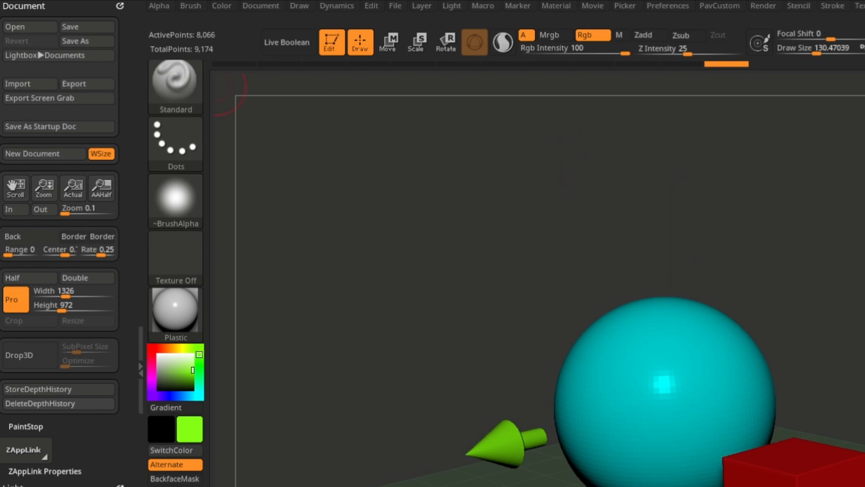
- Set the document width to 1920
scroll(59, 203, "down", 1)
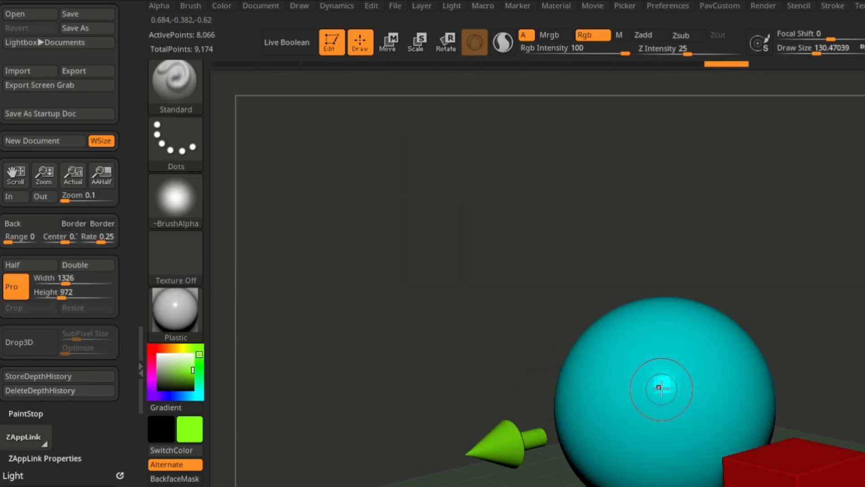
left_click(66, 280)
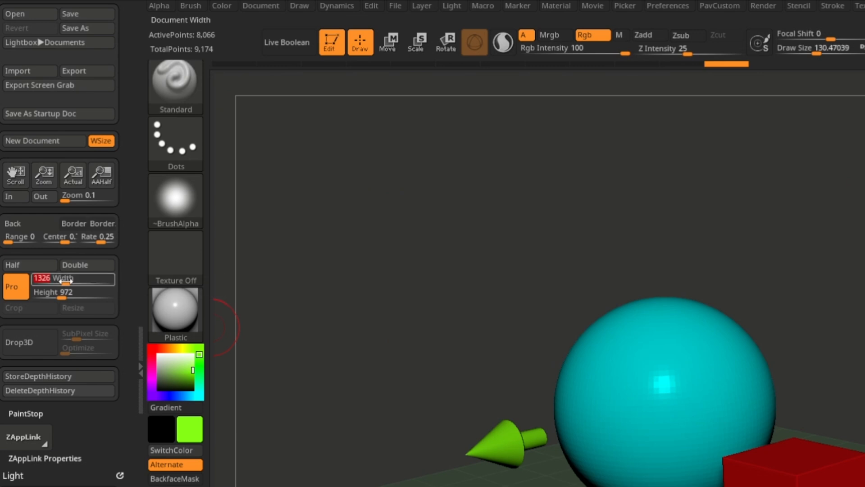
type("19")
key("Return")
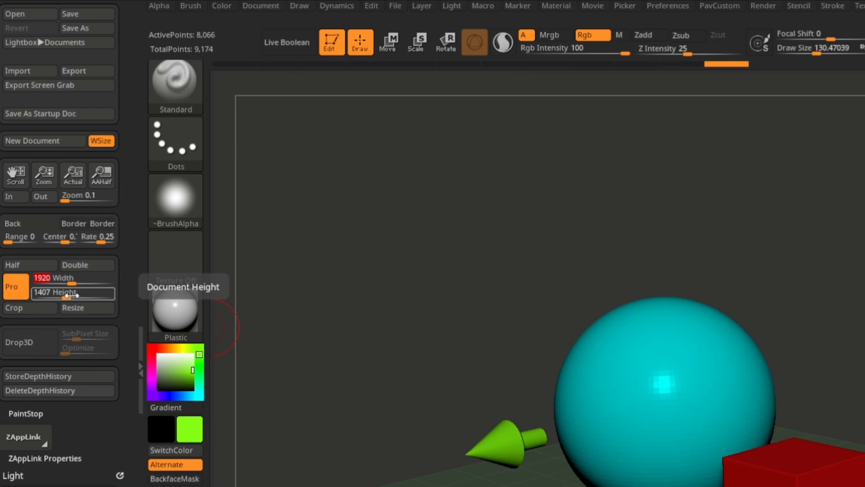
- Turn off constrained proportions, set the document height to 1080, and resize the document to 1920 by 1080
left_click(13, 289)
left_click(15, 288)
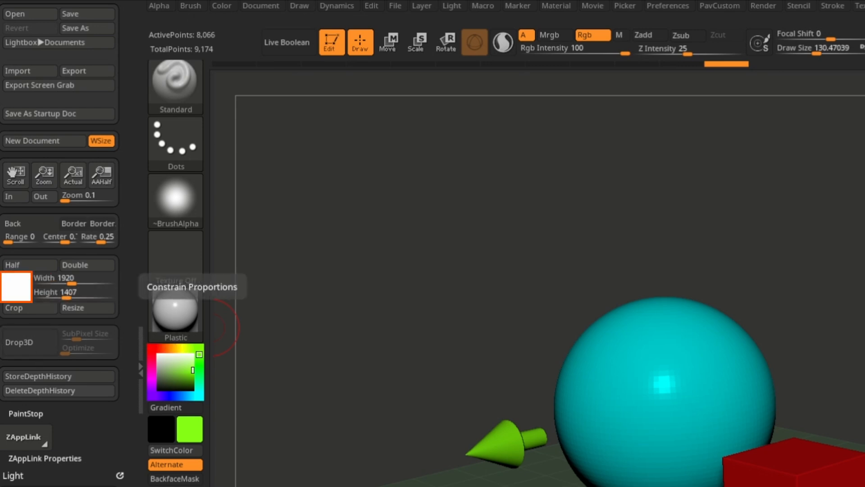
left_click(67, 293)
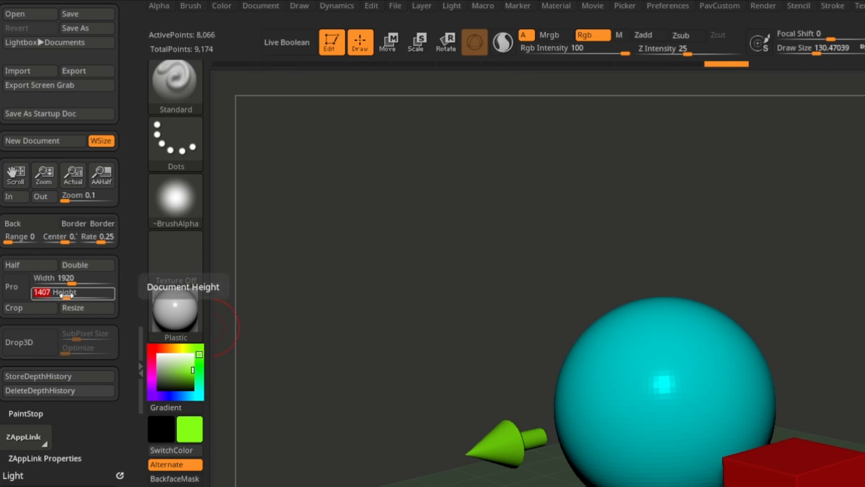
type("1080")
key("Return")
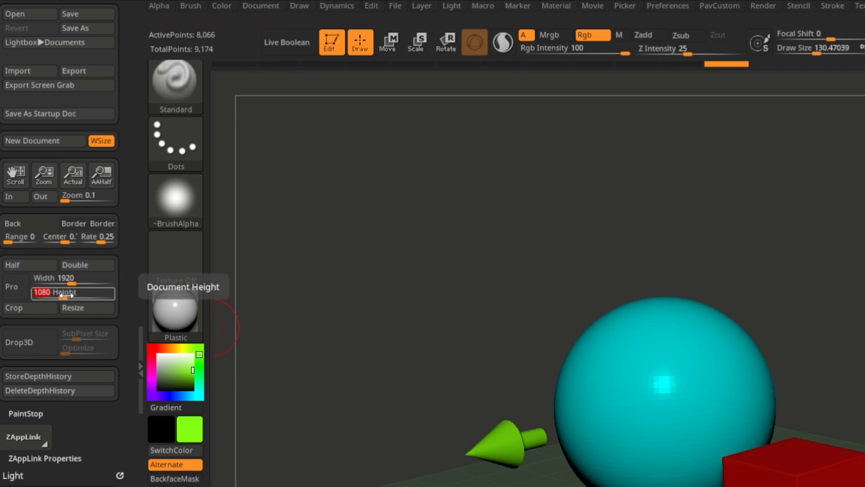
left_click(86, 304)
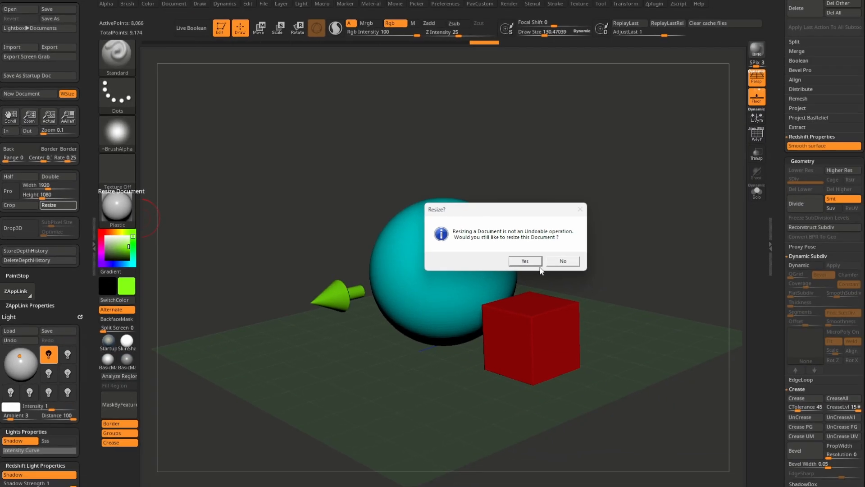
left_click(536, 263)
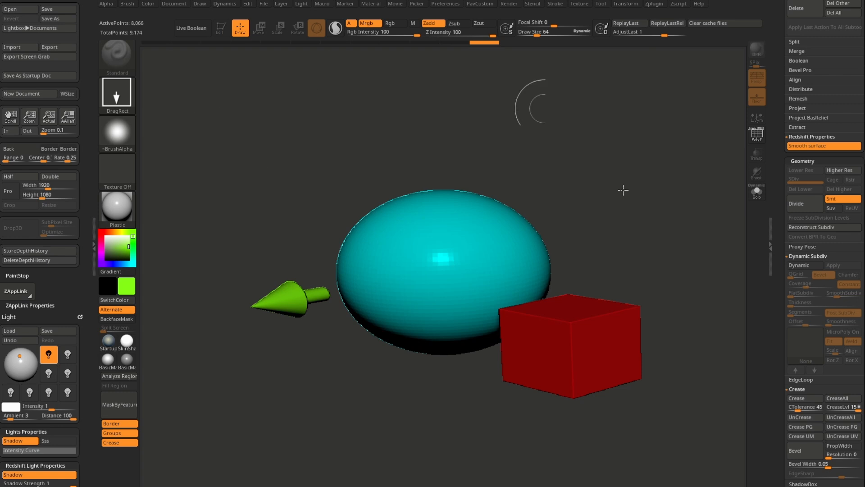
- Clear the canvas, redraw the sphere, cube and arrow scene, and frame it in Edit mode at an angle
key("ctrl+n")
left_click_drag(395, 274, 400, 332)
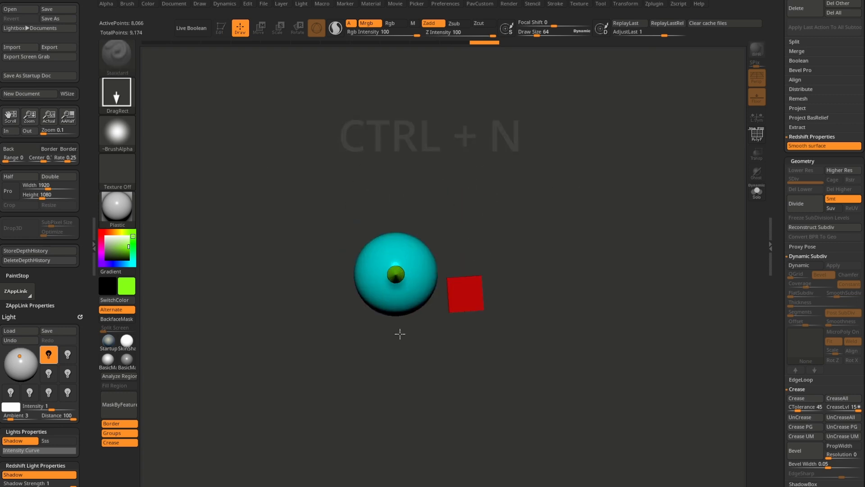
key("t")
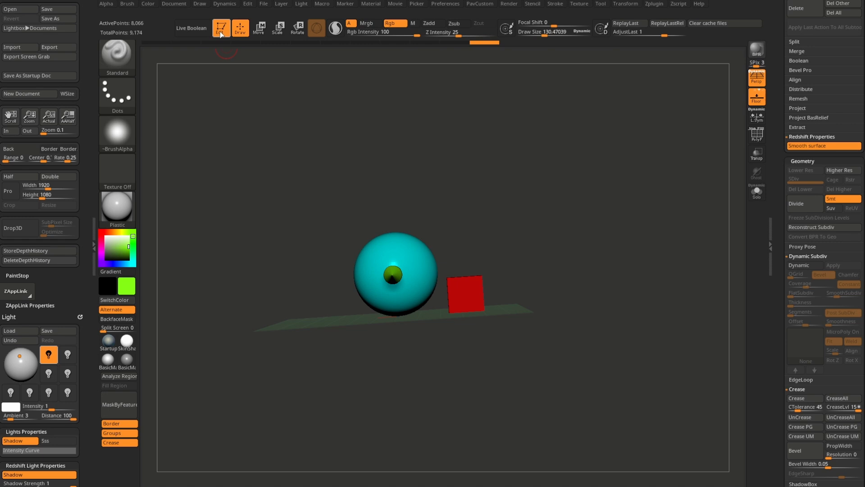
left_click_drag(532, 198, 611, 171)
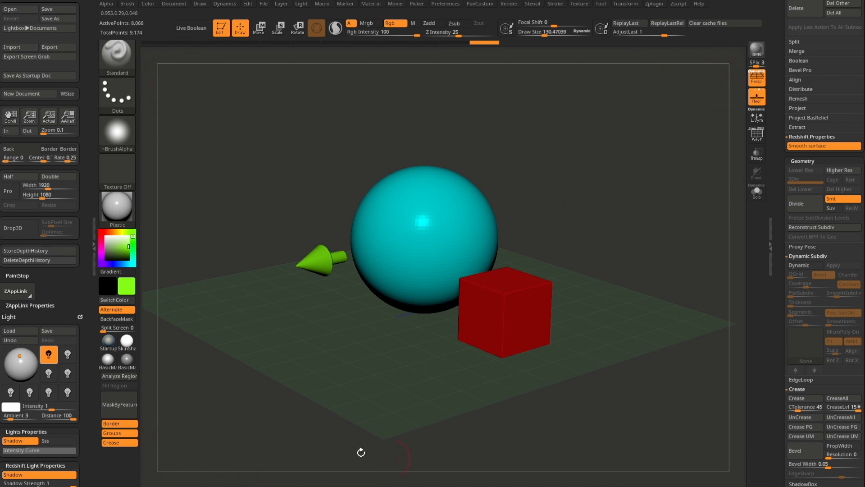
left_click_drag(528, 126, 534, 147, "alt")
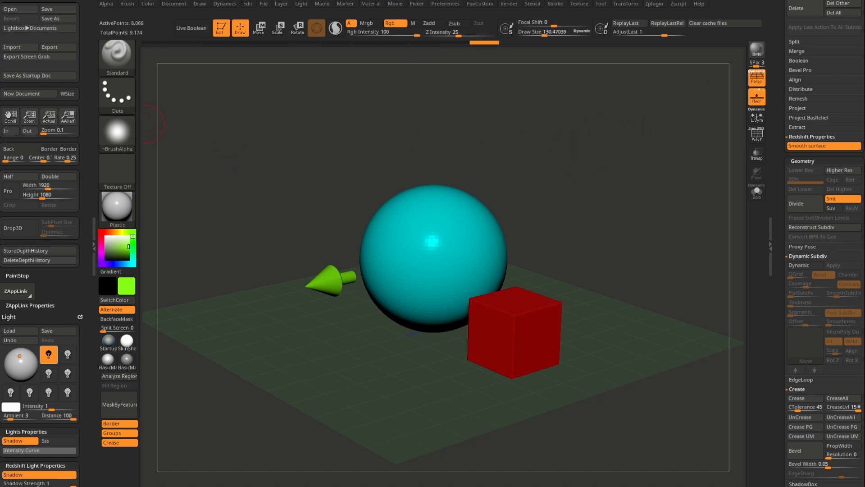
- Zoom the document canvas out to show its borders, compare it at actual size, and zoom out again
left_click_drag(2, 12, 2, 20)
left_click_drag(29, 126, 26, 105)
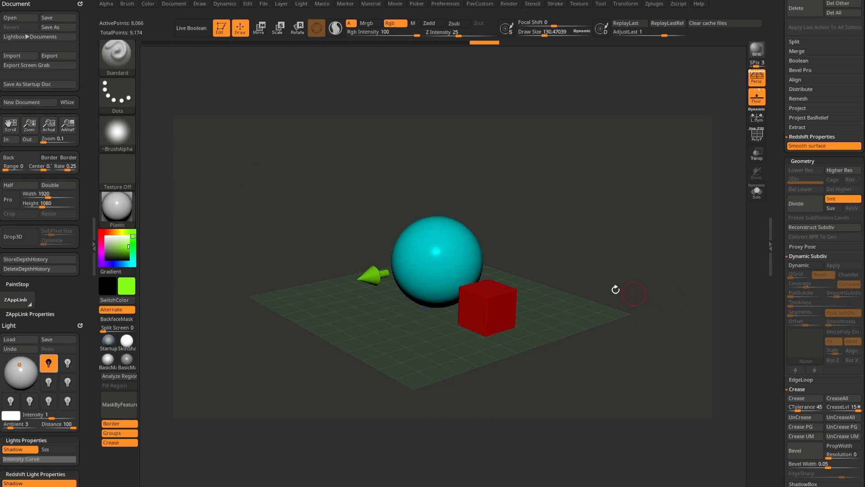
left_click_drag(400, 227, 605, 174)
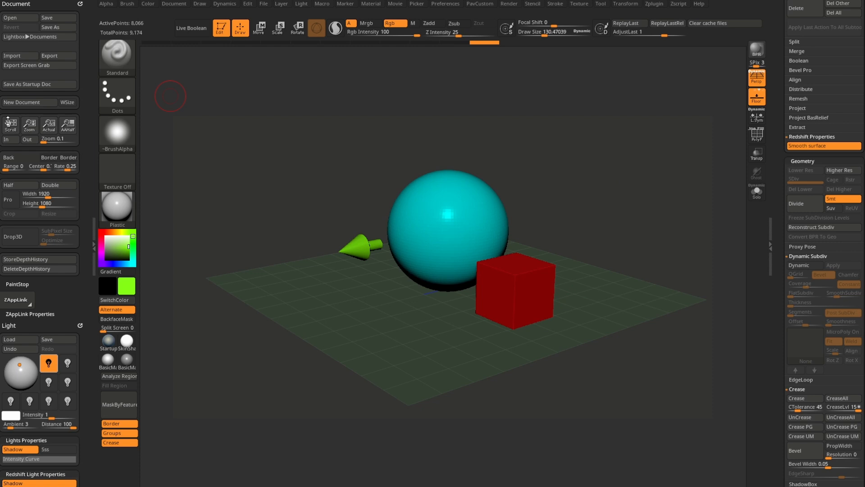
left_click(50, 129)
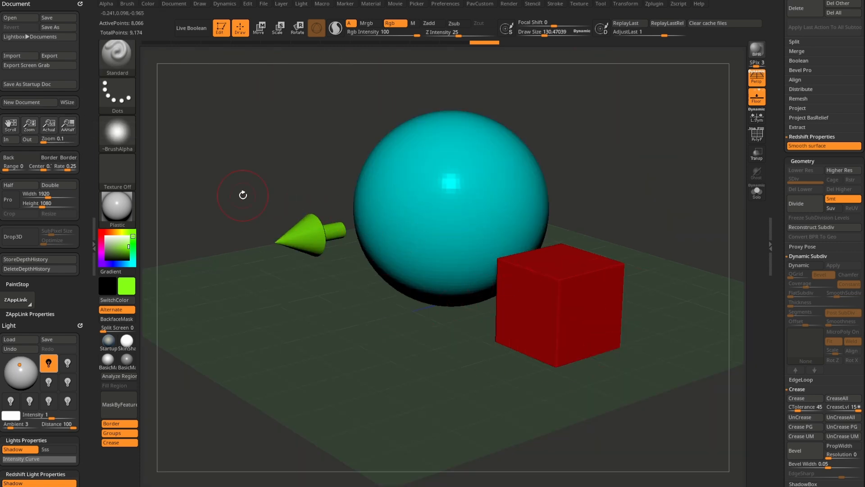
left_click_drag(29, 126, 17, 103)
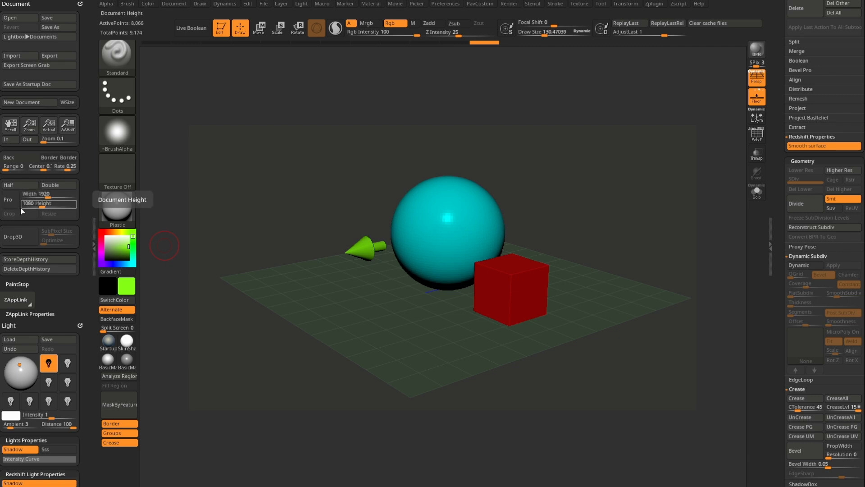
- Turn on constrained proportions, set the document width to 720, and resize the document
left_click(8, 205)
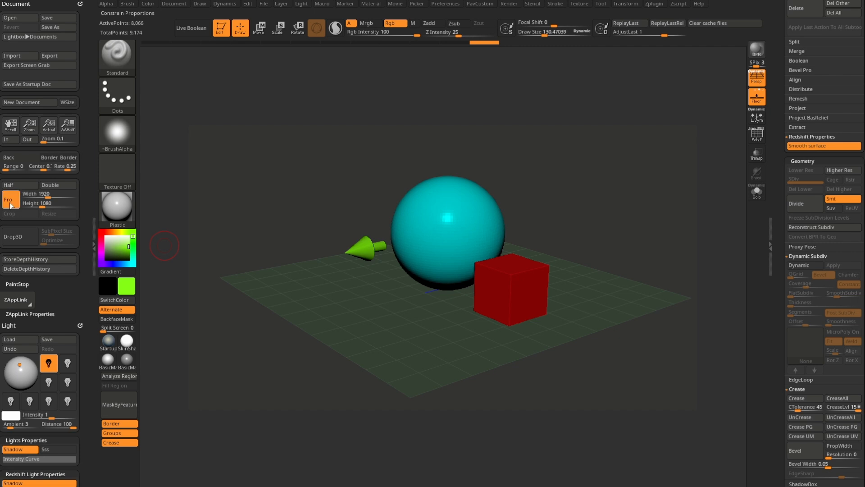
left_click(48, 197)
type("720")
key("Return")
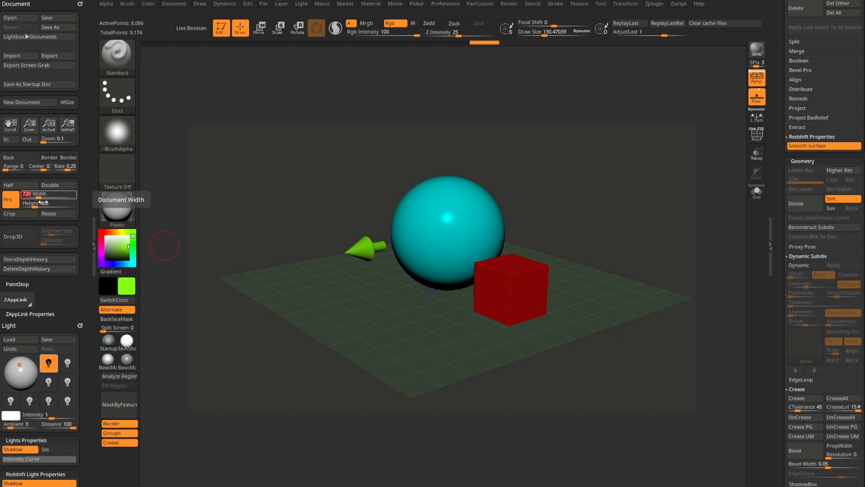
left_click(56, 214)
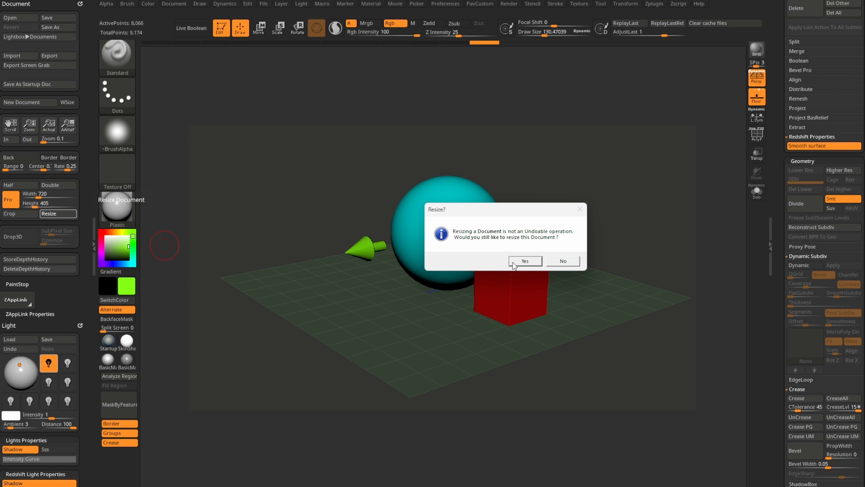
left_click(512, 265)
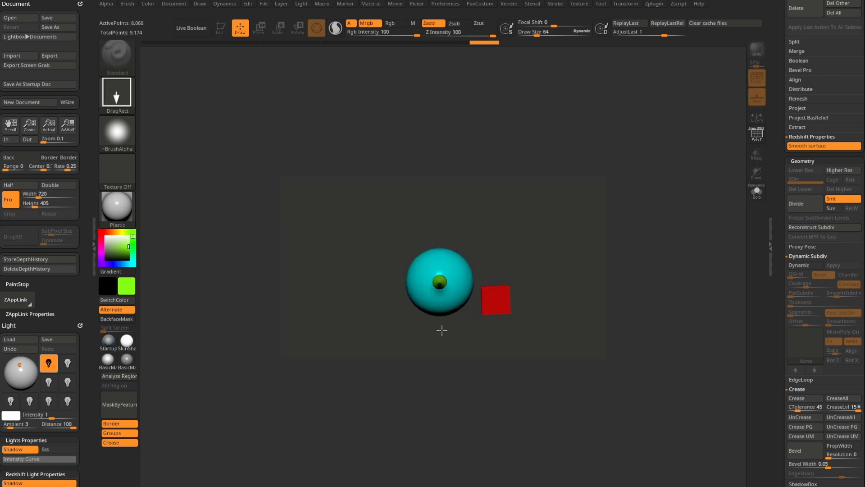
- Put the redrawn scene back in Edit mode, angle it in the smaller document, and render it with Redshift
left_click(220, 28)
left_click_drag(548, 260, 571, 229)
key("shift+r")
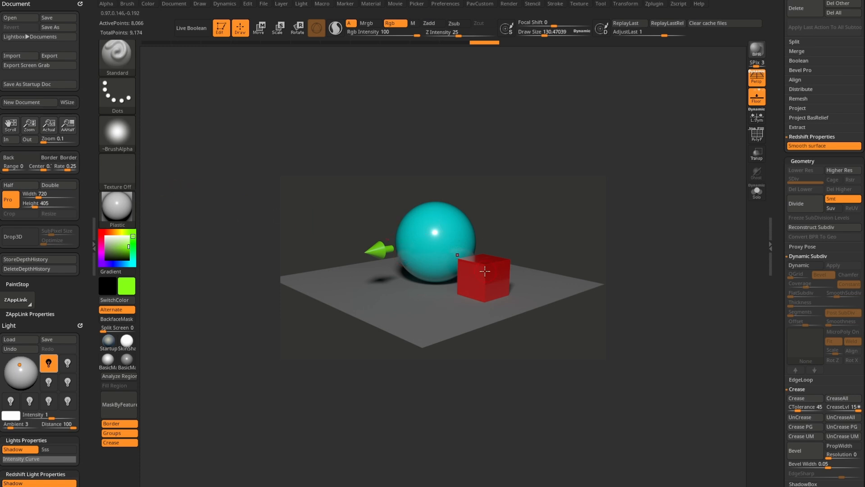
left_click_drag(29, 125, 42, 148)
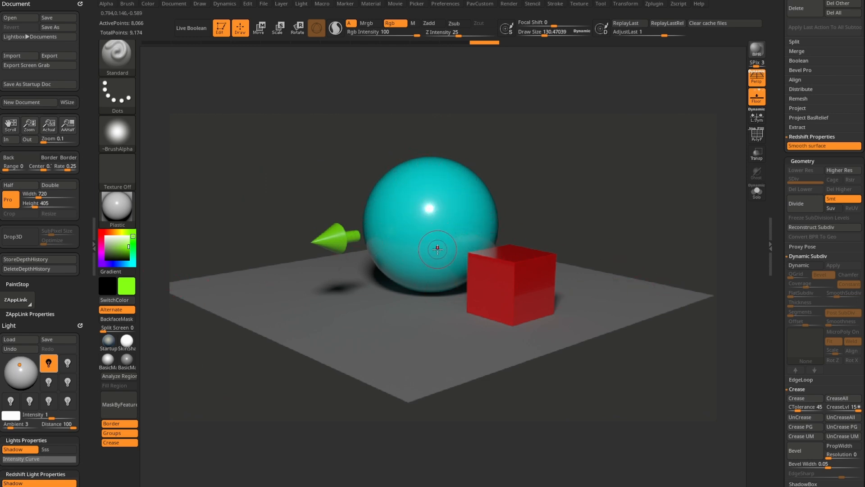
left_click(756, 50)
- Set the document width to 1280 and resize the document proportionally
left_click(44, 195)
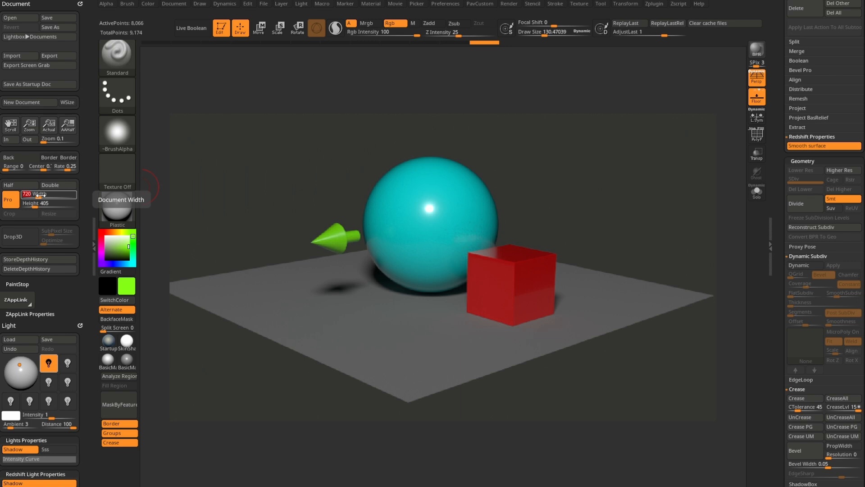
type("1280")
key("Return")
left_click(67, 214)
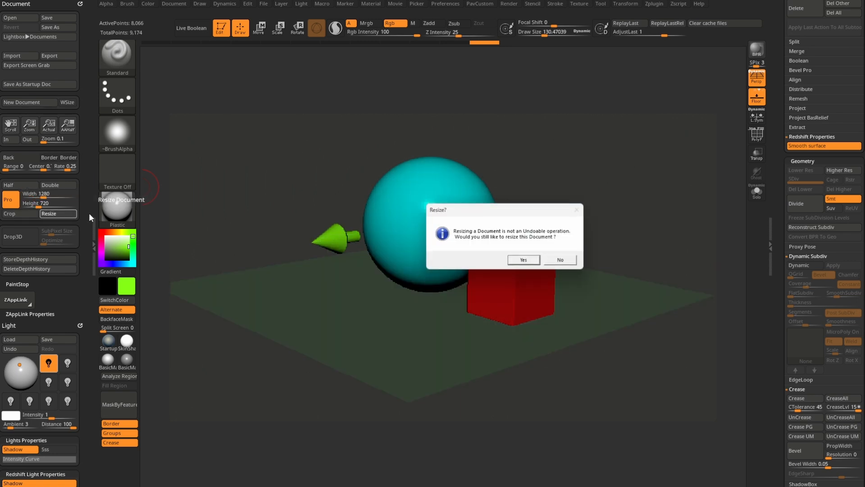
left_click(525, 261)
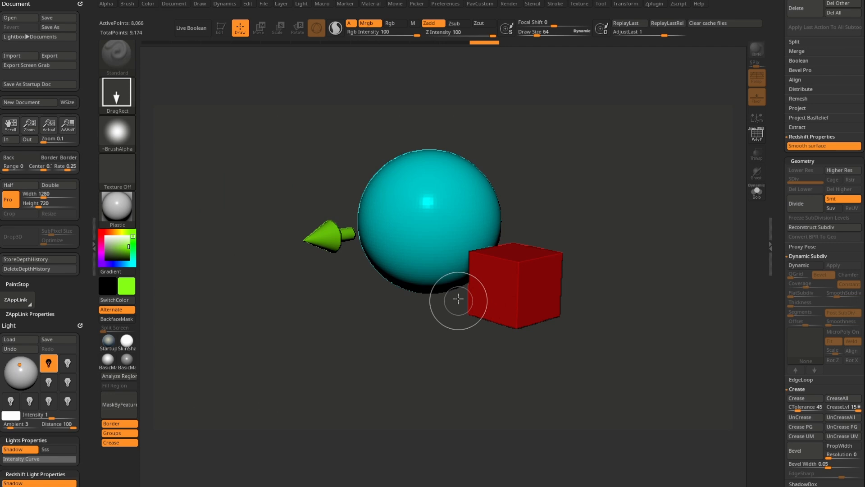
- Redraw the scene in the resized document, return it to Edit mode, and render it with Redshift
left_click_drag(456, 297, 461, 346)
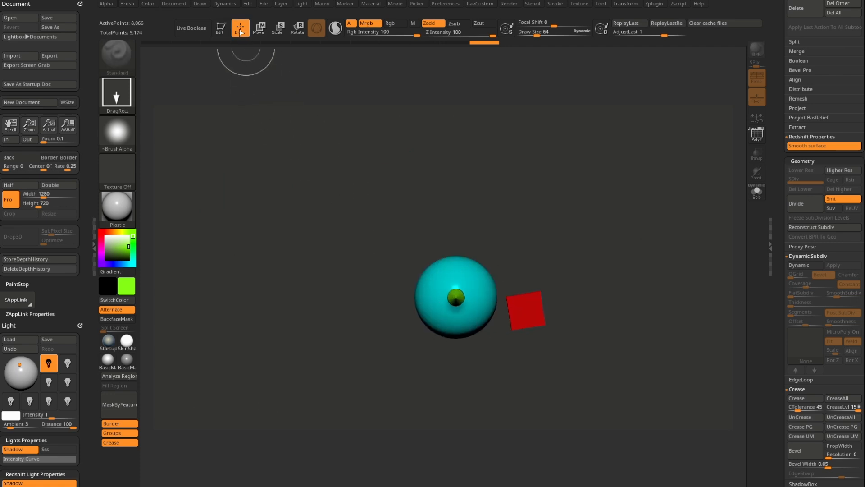
left_click(221, 28)
mouse_move(671, 194)
left_mouse_down()
mouse_move(629, 259)
mouse_move(610, 203)
mouse_move(617, 231)
mouse_move(627, 189)
left_mouse_up()
key("shift+r")
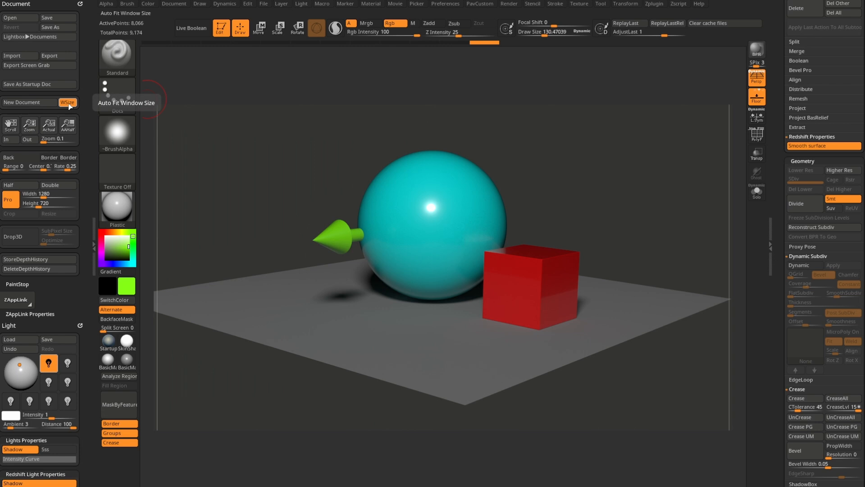
- Create a new document auto-fitted to the window size without saving the current one
left_click(21, 103)
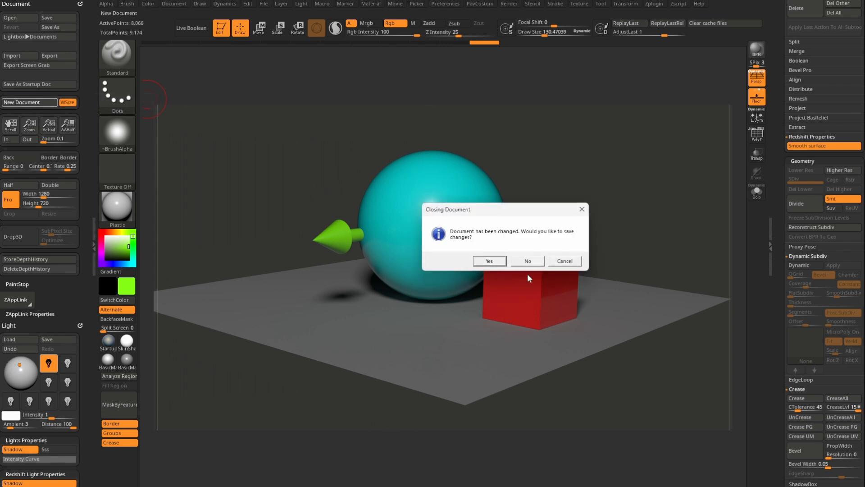
left_click(528, 261)
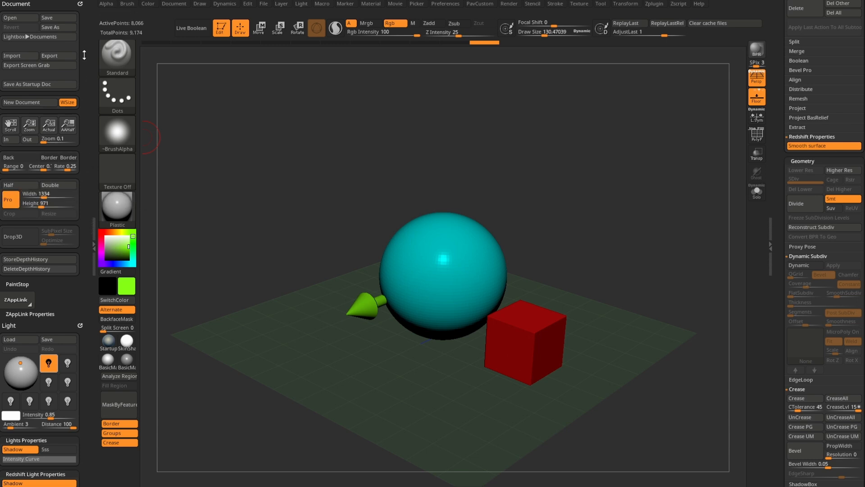
- Collapse the light subsections and set the main light's intensity to 0.001
left_click(79, 4)
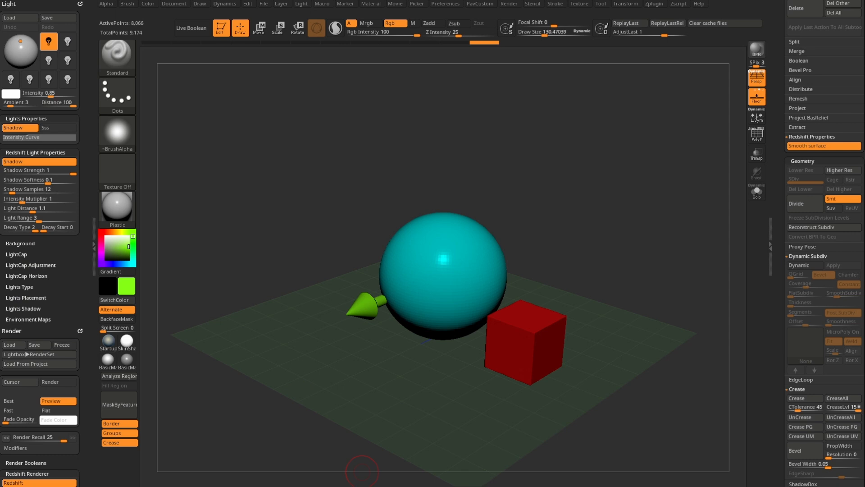
left_click(69, 265)
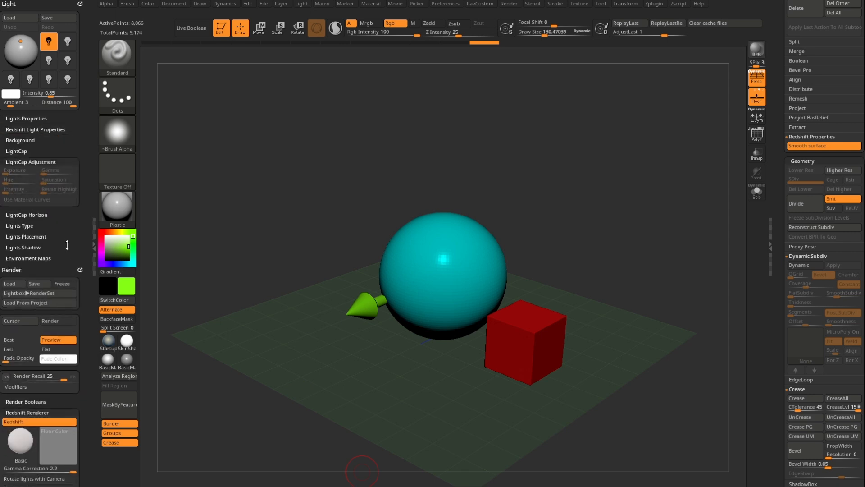
left_click(53, 160)
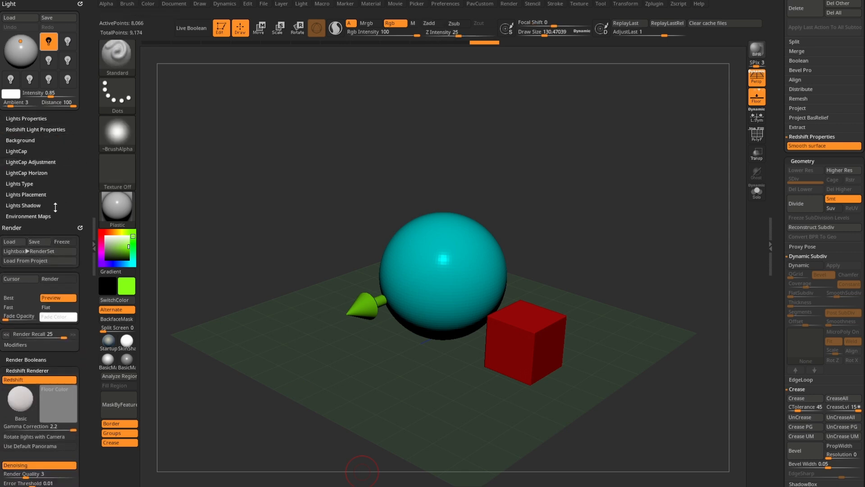
scroll(36, 388, "down", 3)
scroll(81, 219, "up", 3)
left_click(52, 94)
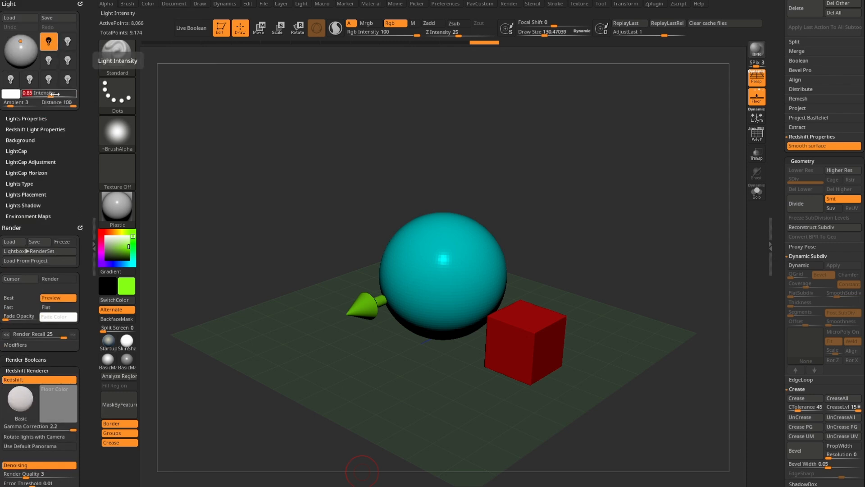
type("0.001")
key("Return")
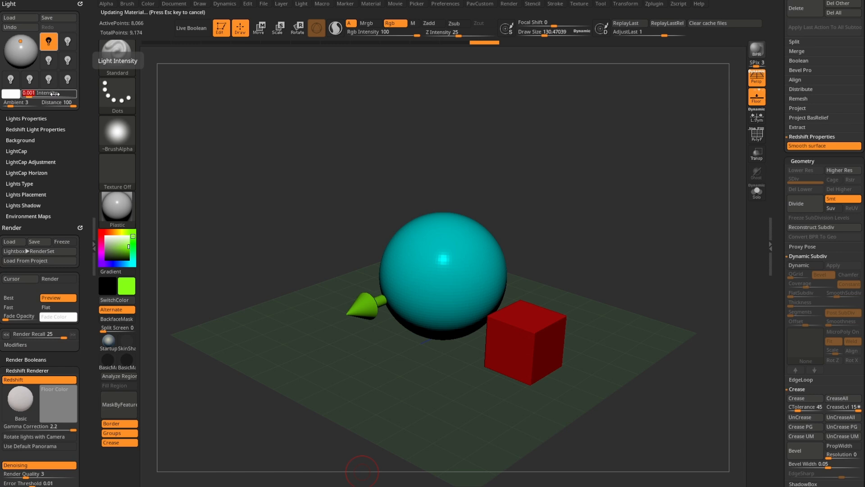
- Enable the default panorama for the Redshift renderer and render the scene
scroll(88, 166, "down", 5)
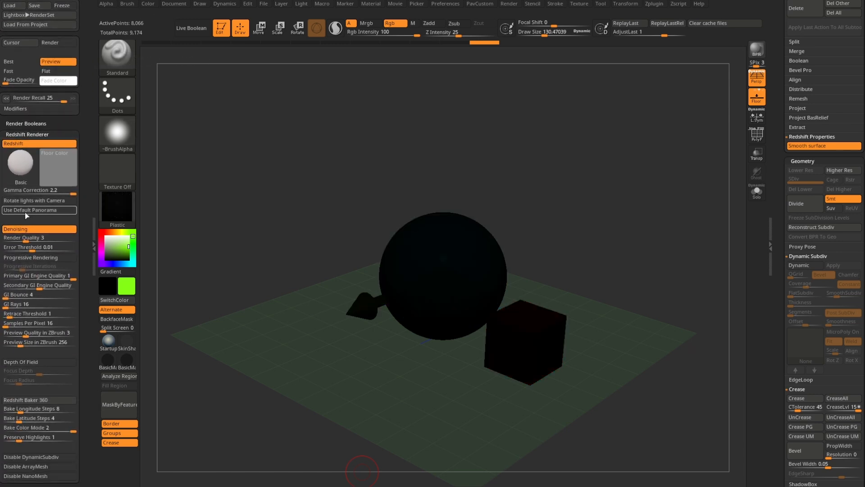
left_click(25, 210)
key("shift+r")
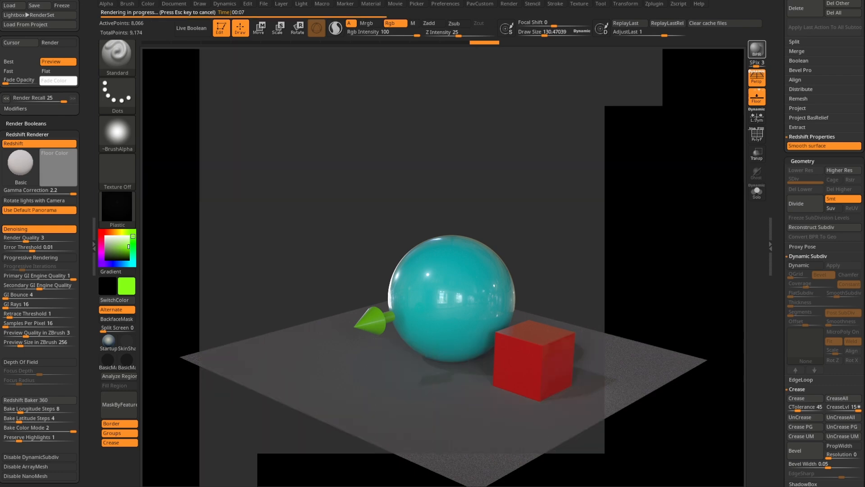
- Switch to the browser, open the ZBrush to C4D & Redshift Rendering video, and pause it at Dome Light and HDR
left_click_drag(676, 486, 259, 35)
scroll(496, 342, "down", 10)
left_click(477, 295)
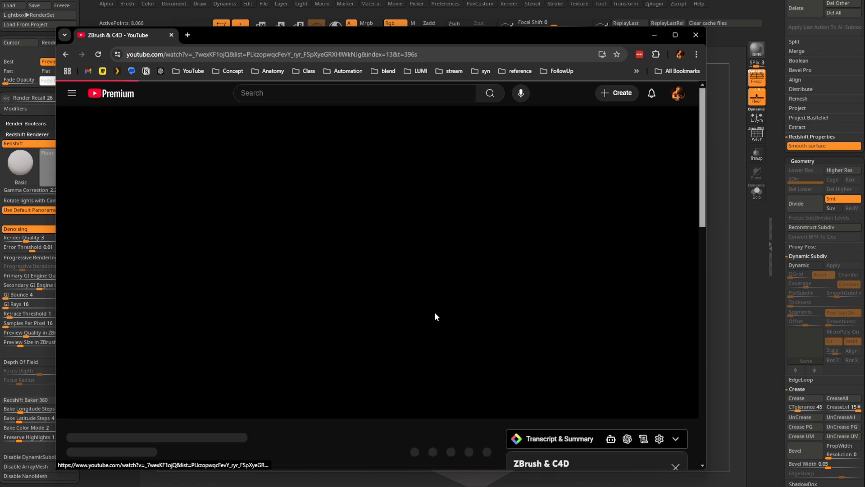
left_click(94, 408)
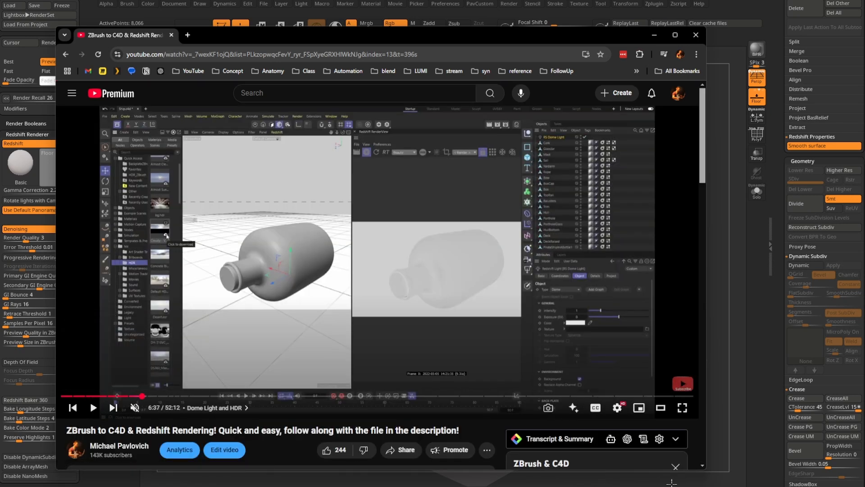
- Enlarge the browser window, resume the video and skip slightly ahead to watch the Dome Light and HDR demonstration
left_click_drag(702, 474, 840, 482)
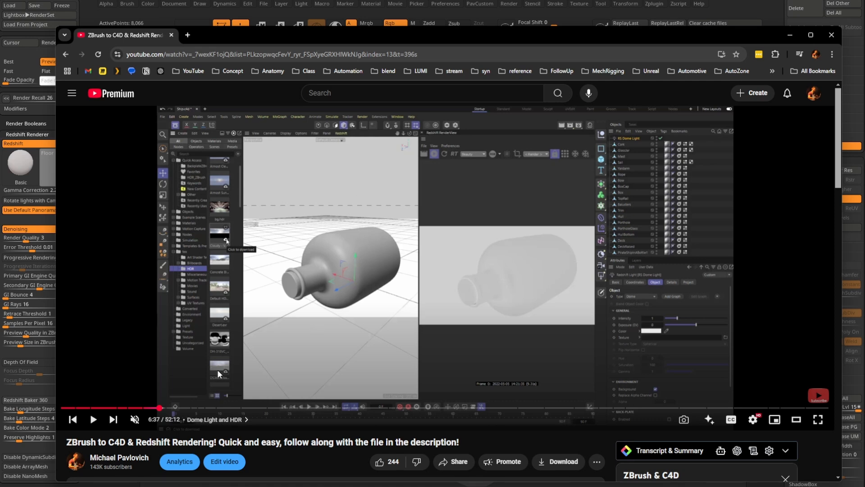
left_click(93, 419)
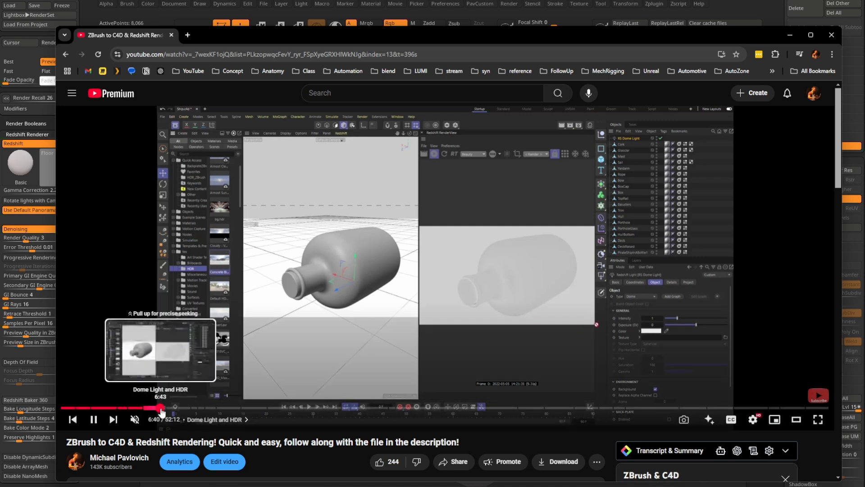
left_click(162, 407)
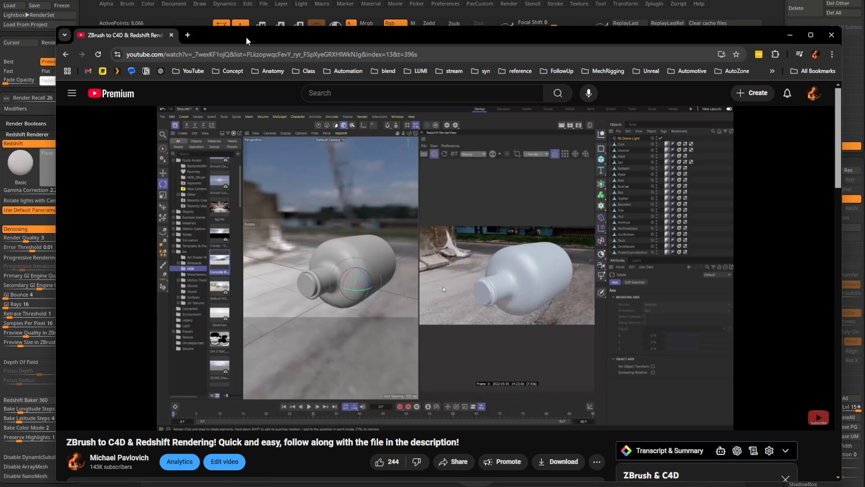
- Return to the ZBrush & C4D playlist, dismiss the mini player and look through the sponge-character rendering examples
left_click(66, 54)
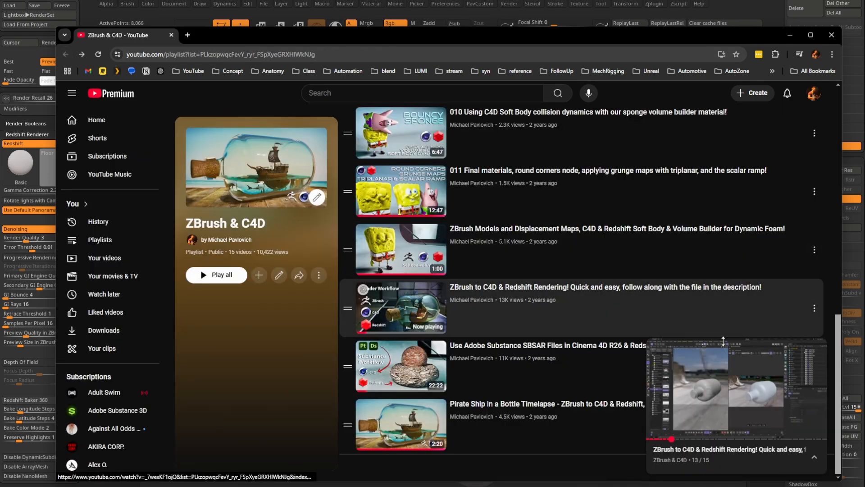
left_click(817, 348)
scroll(650, 319, "up", 10)
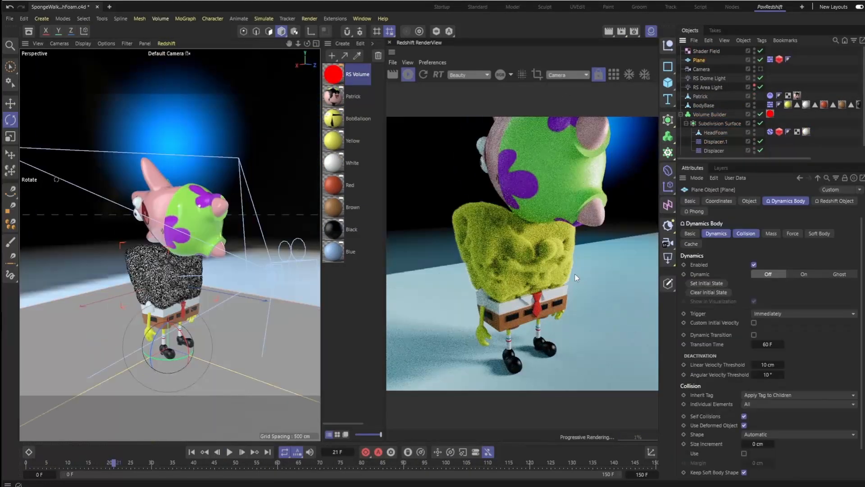
left_click(229, 452)
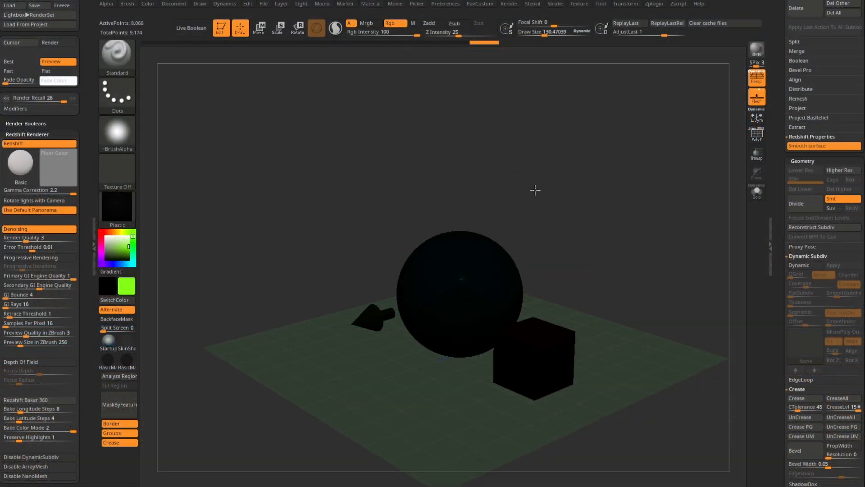
- Switch back to ZBrush, set the active color to white and expand the light's Background settings
left_click_drag(535, 190, 521, 162)
left_click(106, 237)
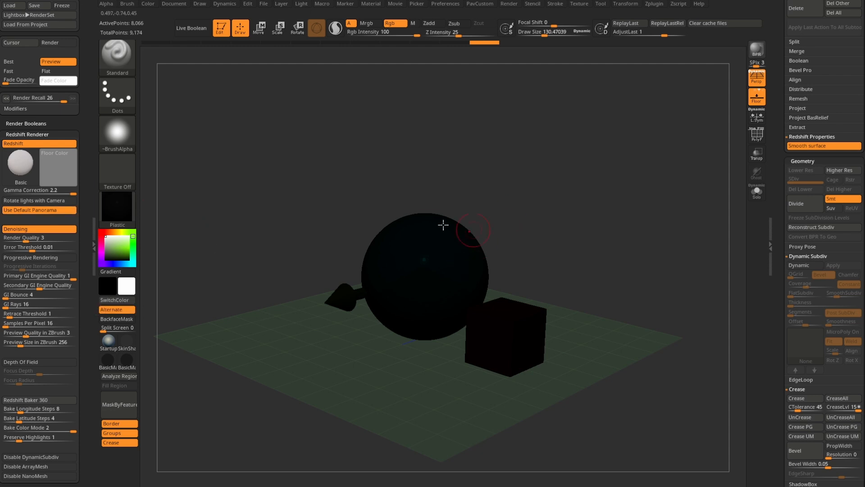
scroll(81, 189, "up", 5)
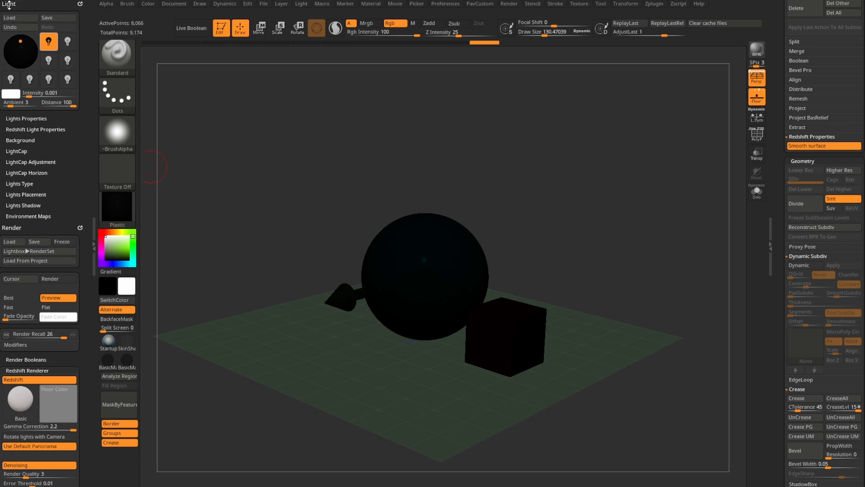
left_click(23, 140)
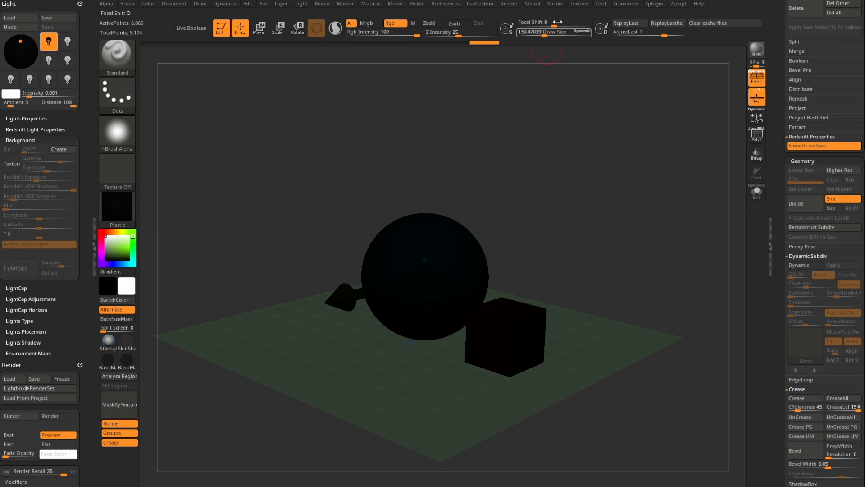
- Import DefaultPanorama.exr as a texture from C:\Program Files\Maxon ZBrush 2025\ZData\Redshift
left_click(578, 4)
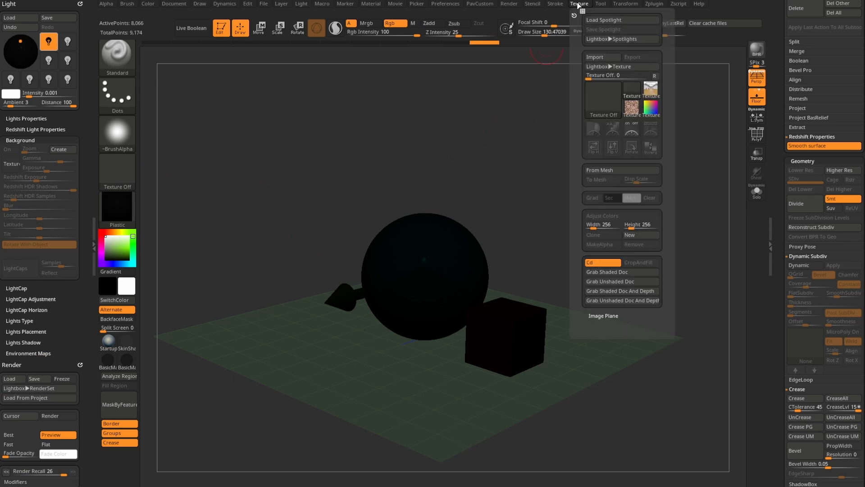
left_click(589, 56)
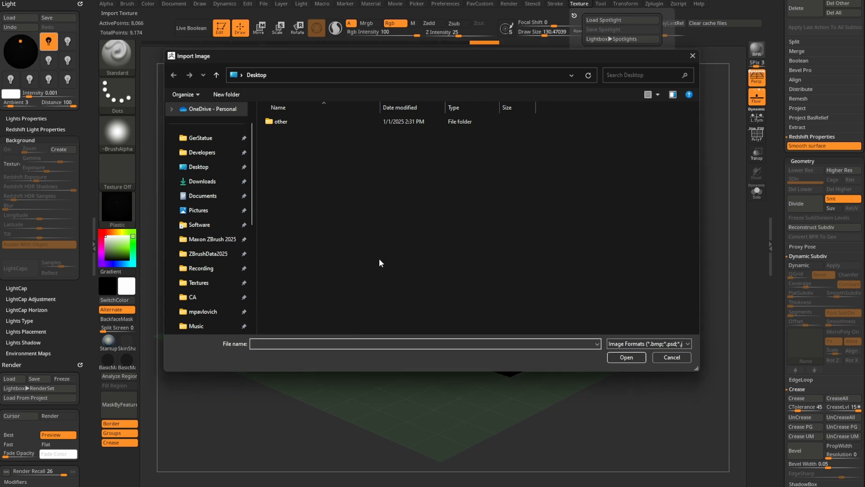
type("C:\\Program Files\\Maxon ZBrush 2025\\ZData\\Redshift")
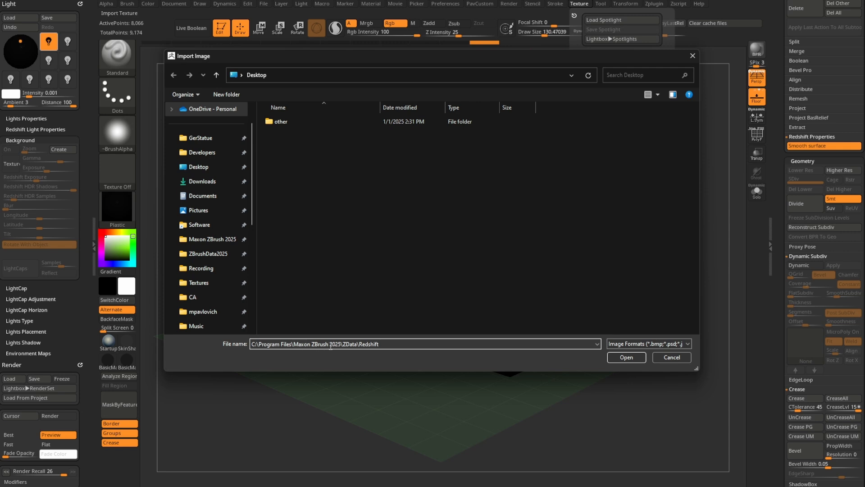
key("Return")
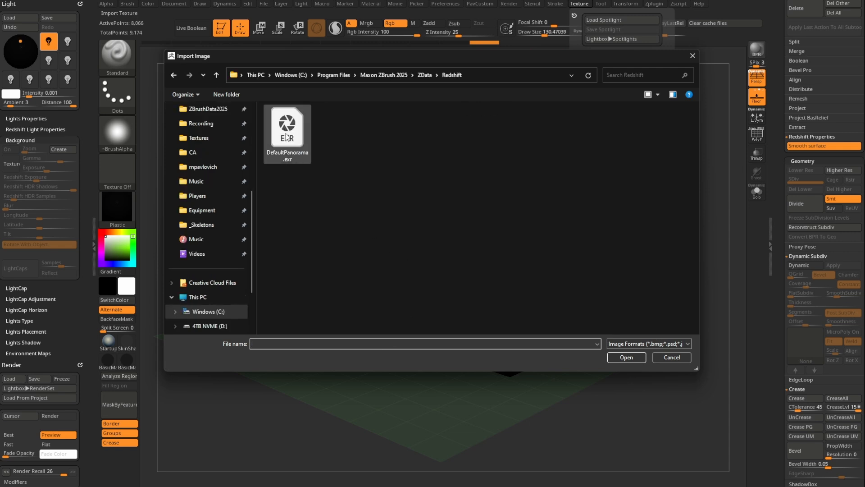
double_click(291, 138)
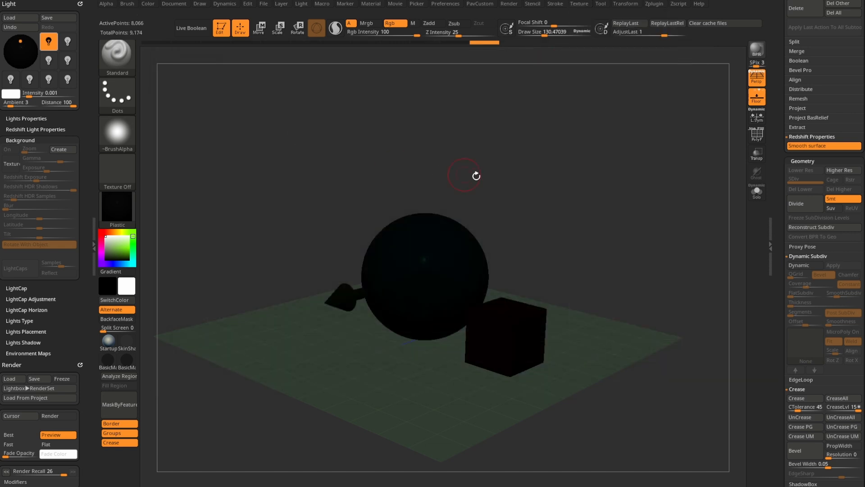
- Assign the imported DefaultPanorama texture as the light's Background environment texture
left_click(579, 4)
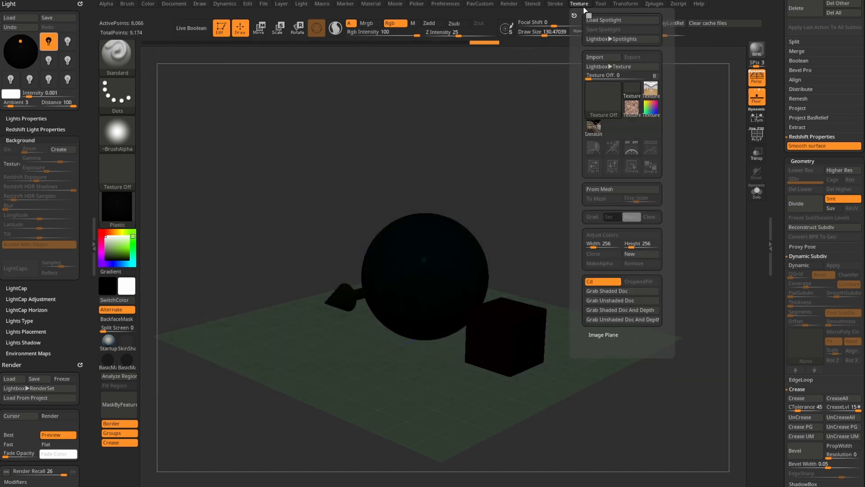
mouse_move(596, 133)
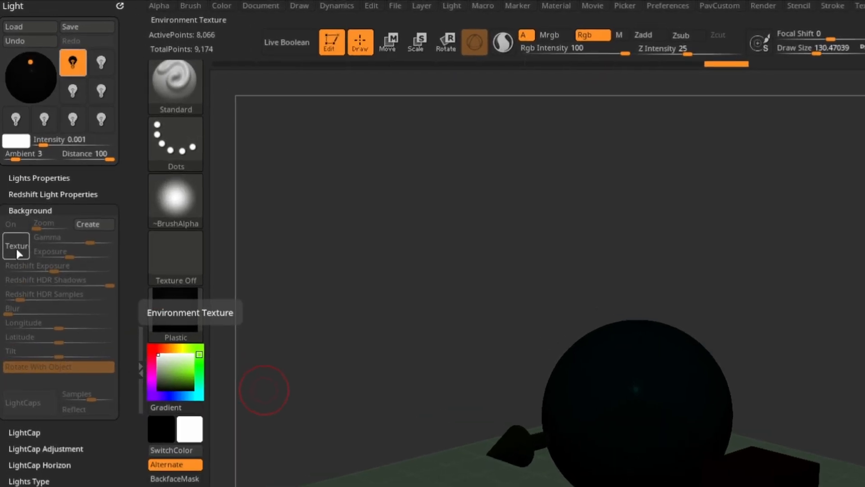
left_click(11, 165)
left_click(272, 267)
left_click(272, 264)
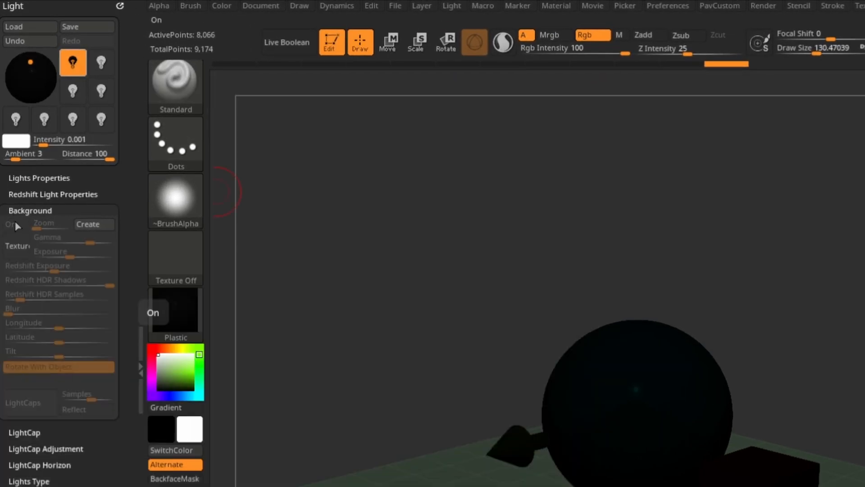
left_click(15, 243)
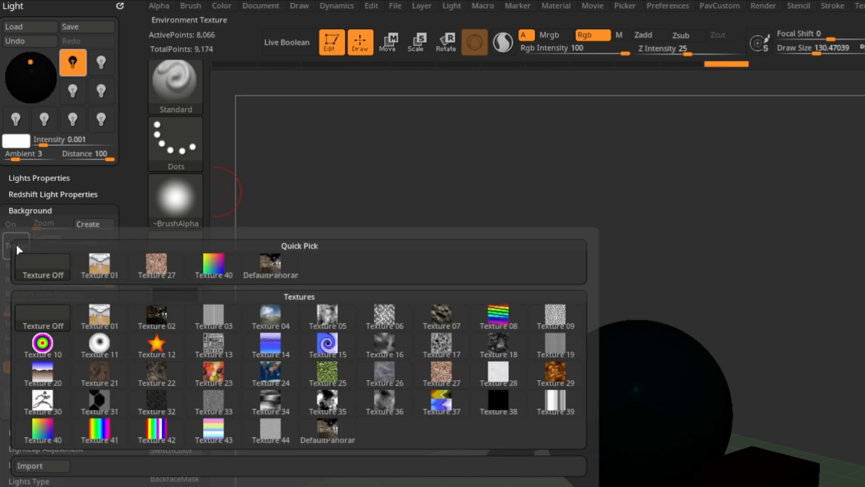
left_click(33, 466)
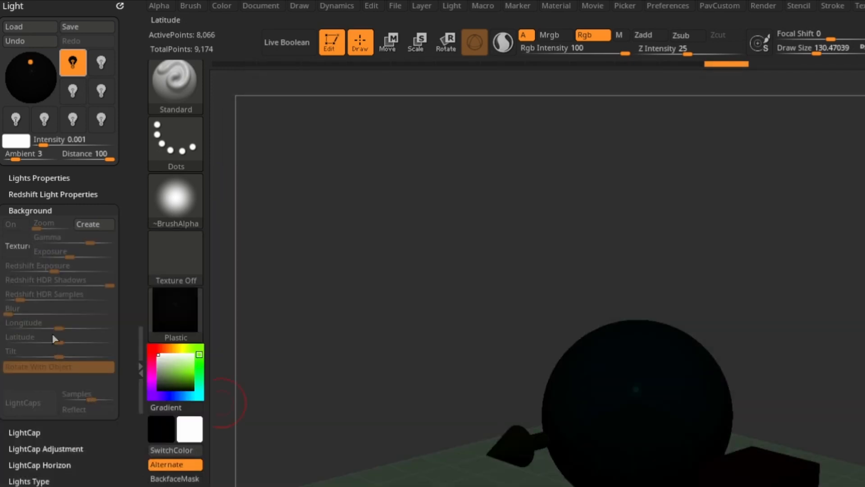
left_click(20, 244)
left_click(271, 263)
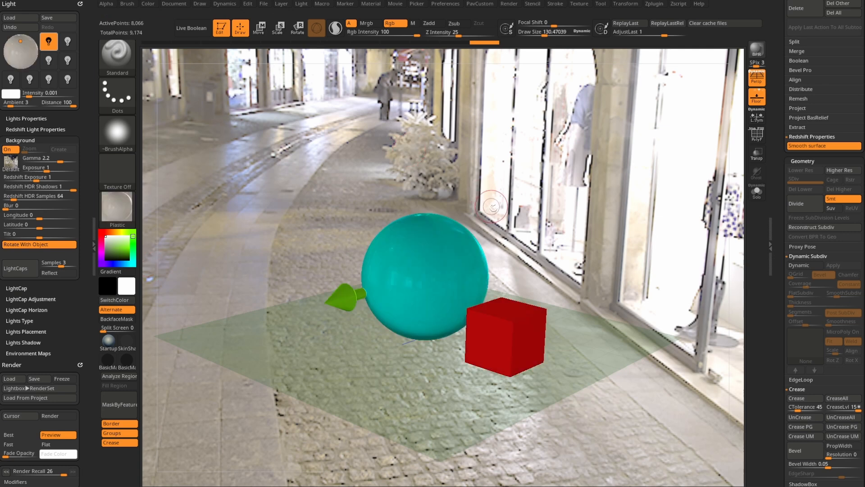
scroll(69, 219, "down", 5)
scroll(68, 219, "down", 1)
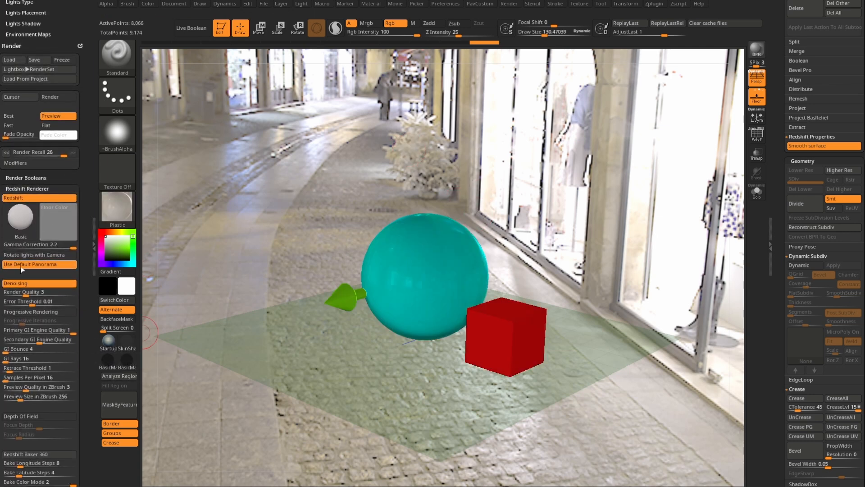
- Turn off Use Default Panorama for the Redshift renderer and render the scene with the current background environment texture
scroll(84, 311, "up", 10)
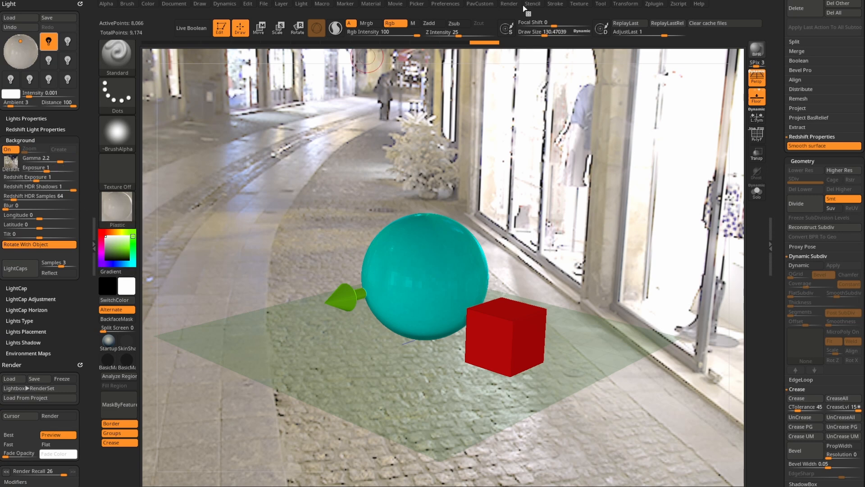
left_click(594, 6)
left_click(14, 167)
scroll(83, 304, "down", 6)
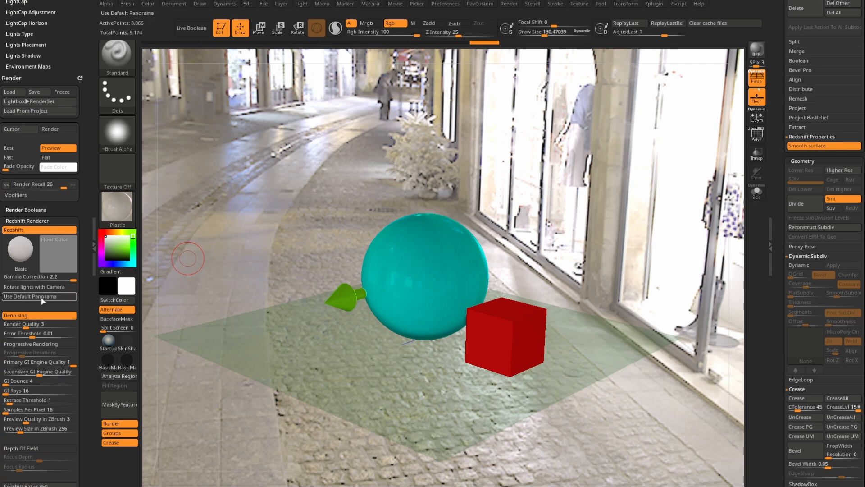
scroll(85, 194, "up", 6)
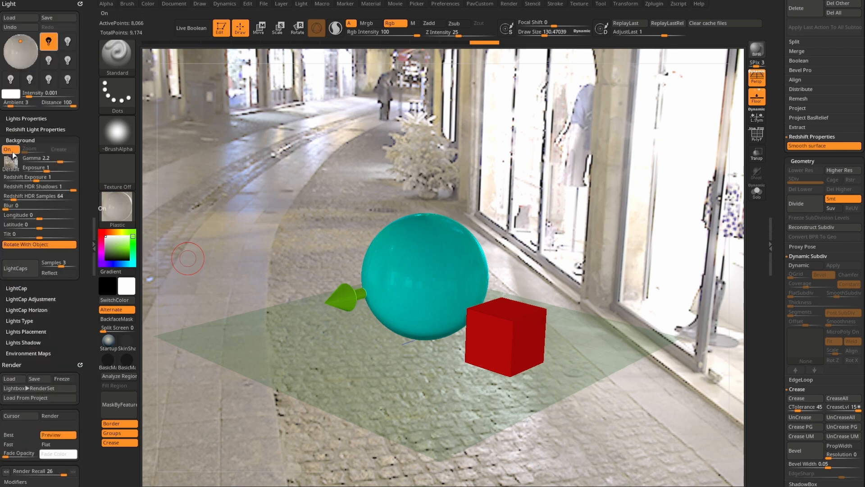
mouse_move(12, 167)
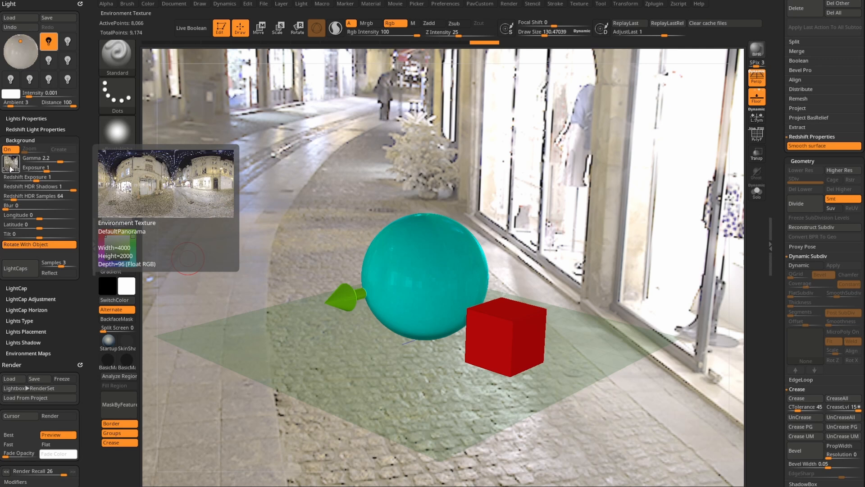
left_click(756, 50)
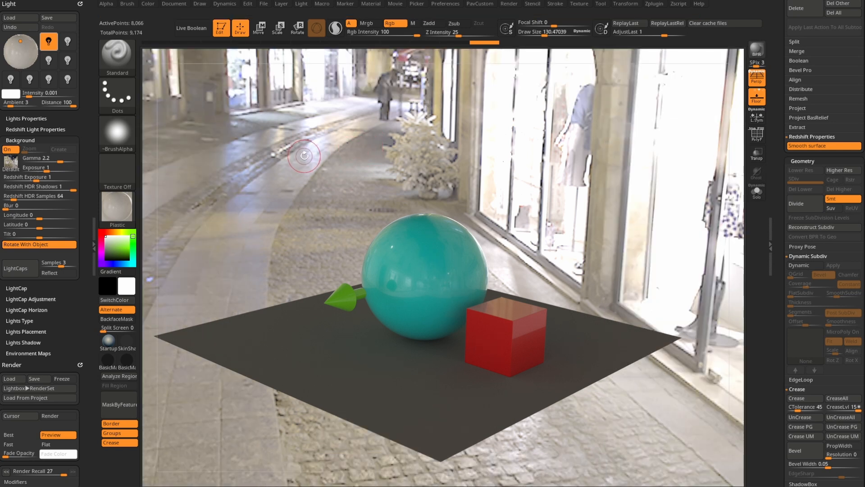
- Load the zbrush_int_gnomon_2_acescg.exr panorama from the LightBox Panoramas textures as the scene's background
key("comma")
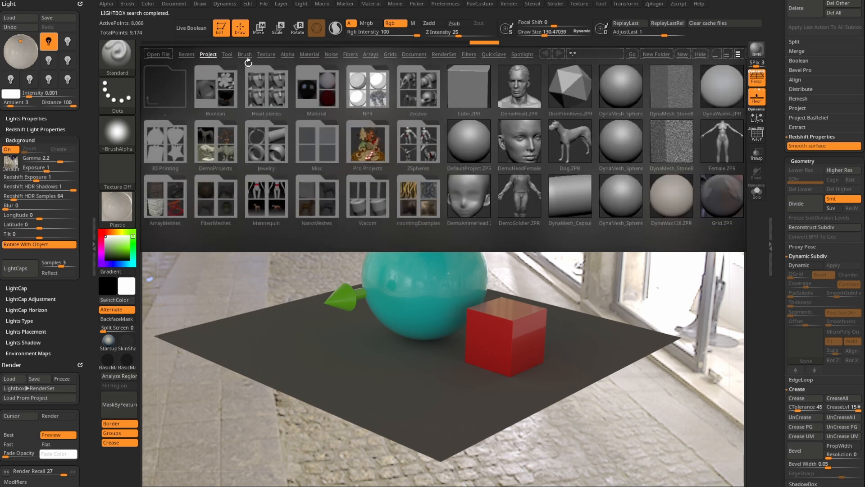
left_click(266, 55)
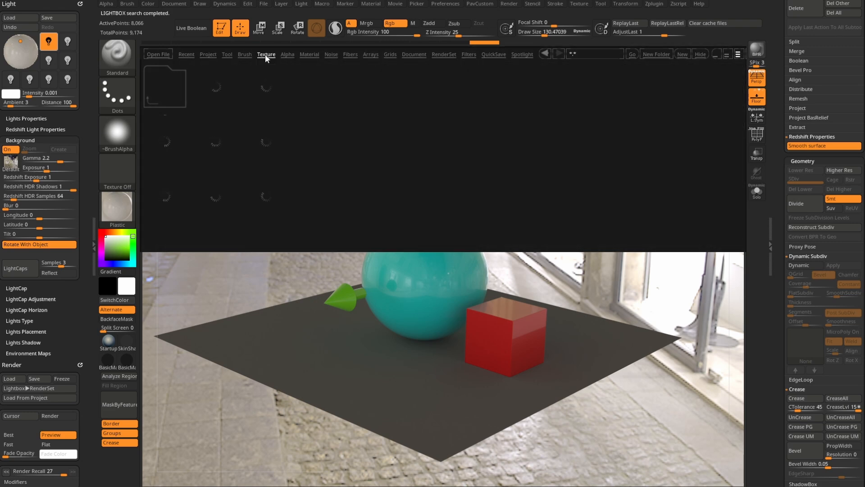
double_click(167, 138)
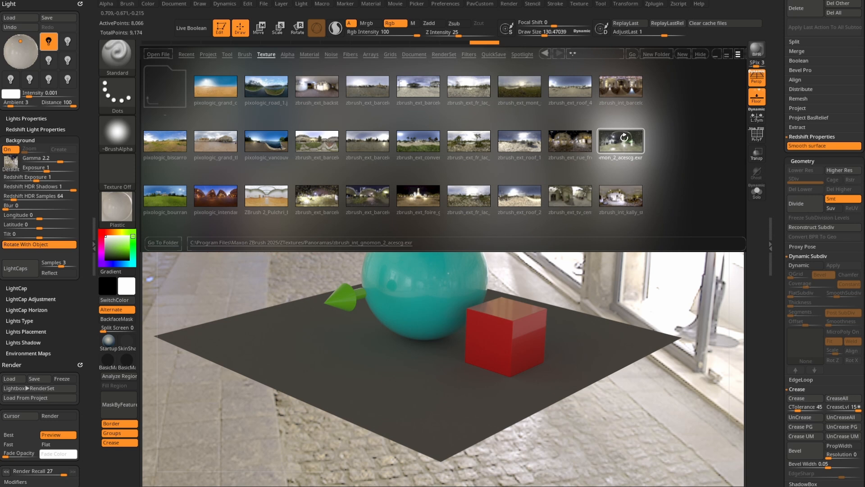
double_click(623, 140)
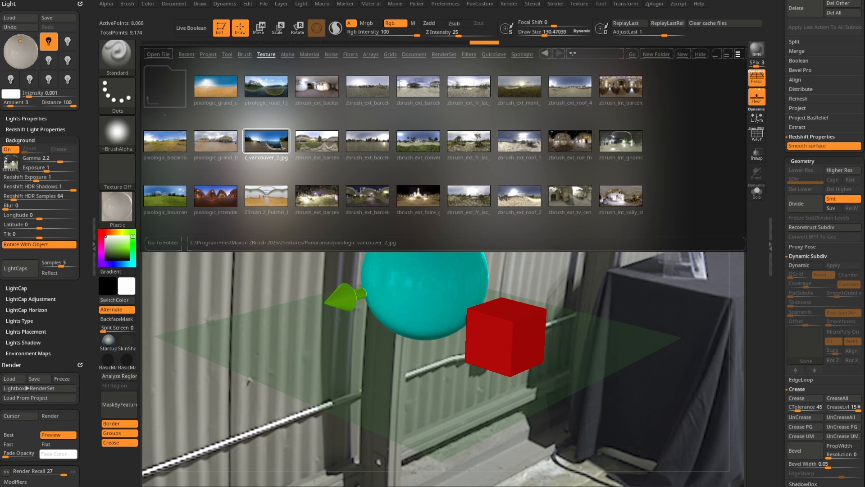
- Load the pixologic_vancouver_2.jpg panorama and assign it as the background's environment texture, with the current texture switched off
double_click(268, 146)
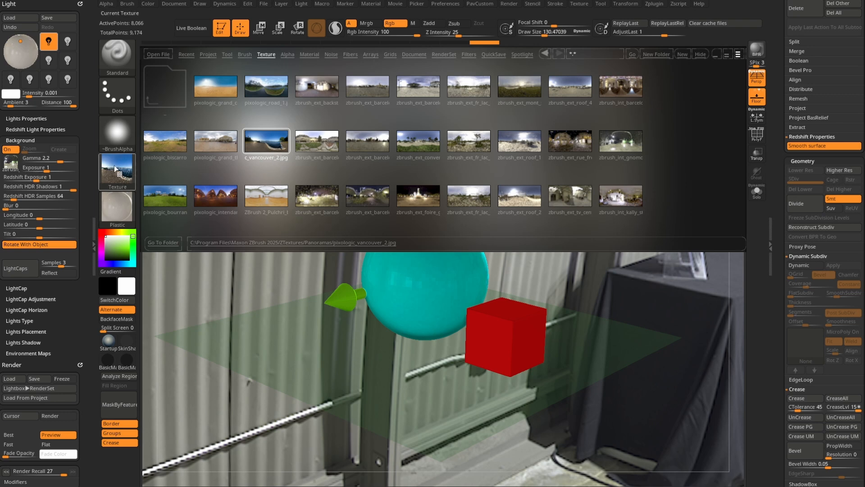
mouse_move(117, 170)
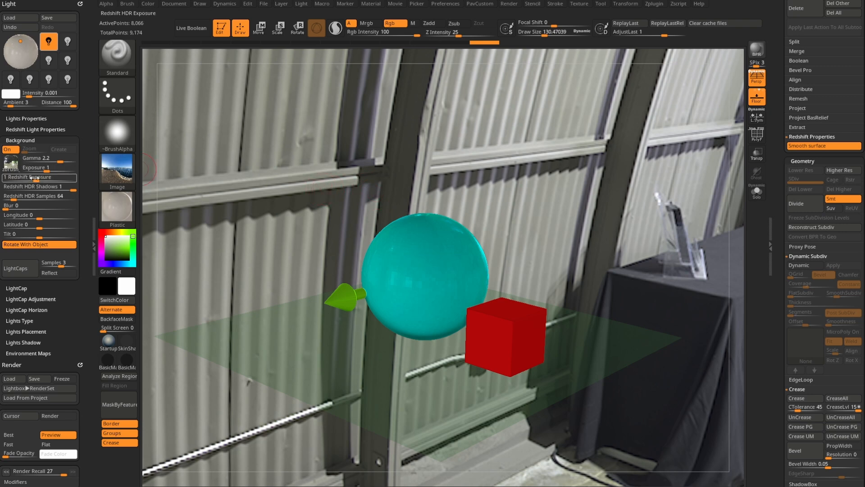
left_click(121, 176)
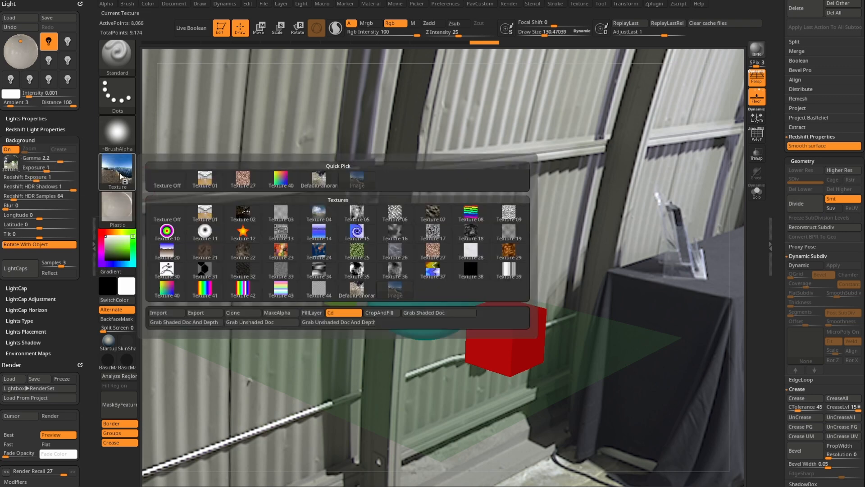
left_click(167, 180)
left_click(118, 173)
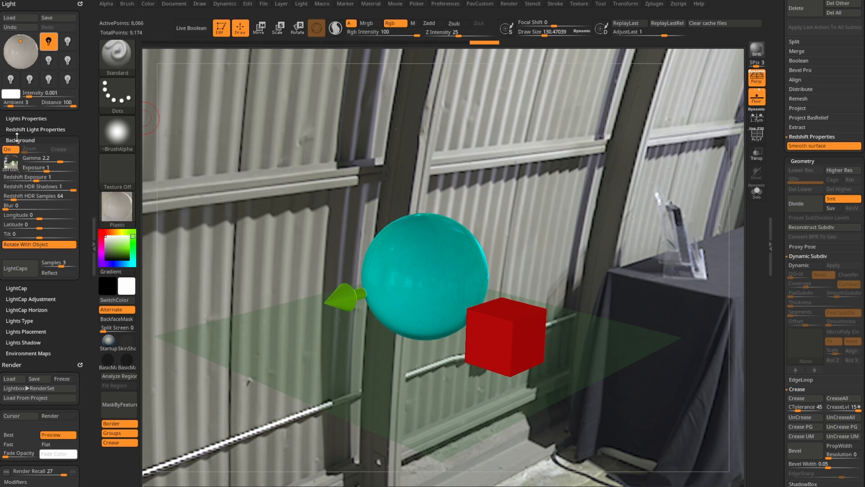
left_click(10, 162)
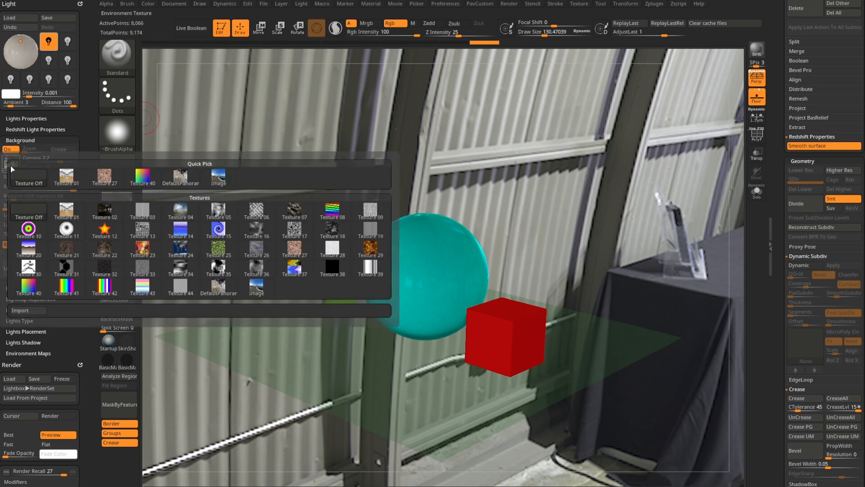
left_click(227, 182)
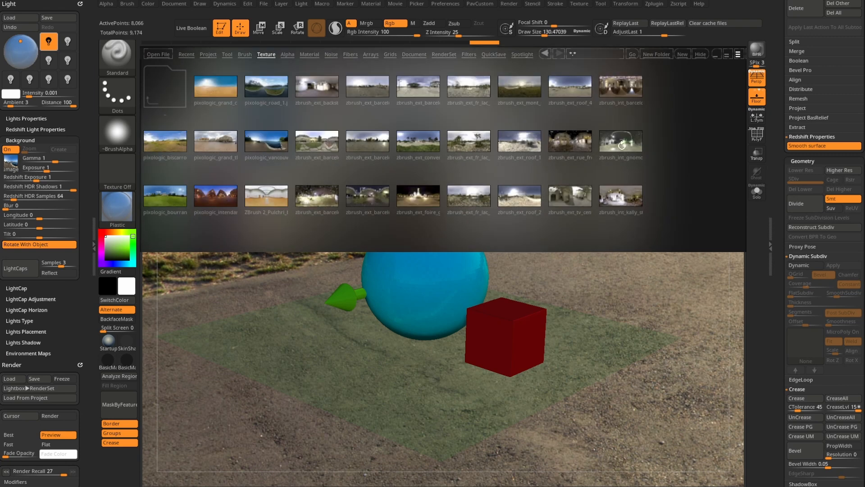
- Load the zbrush_int_gnomon_2_acescg.exr panorama as the background again and set its gamma to 2.2
double_click(622, 145)
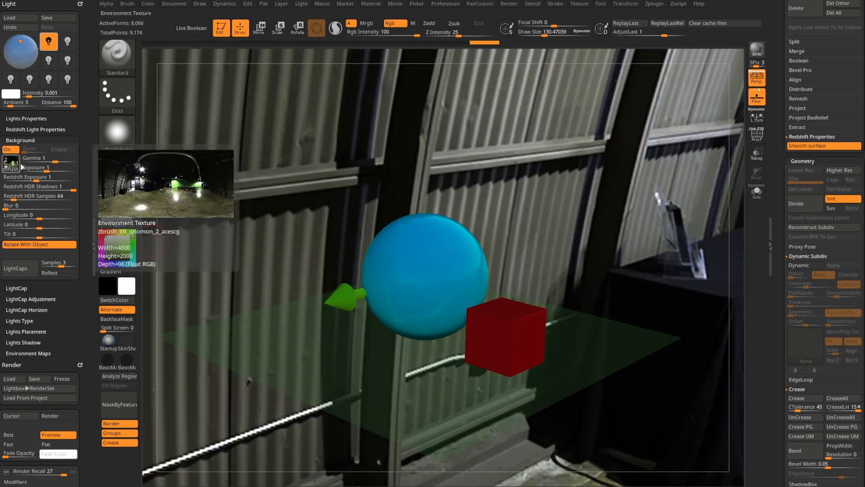
left_click(55, 159)
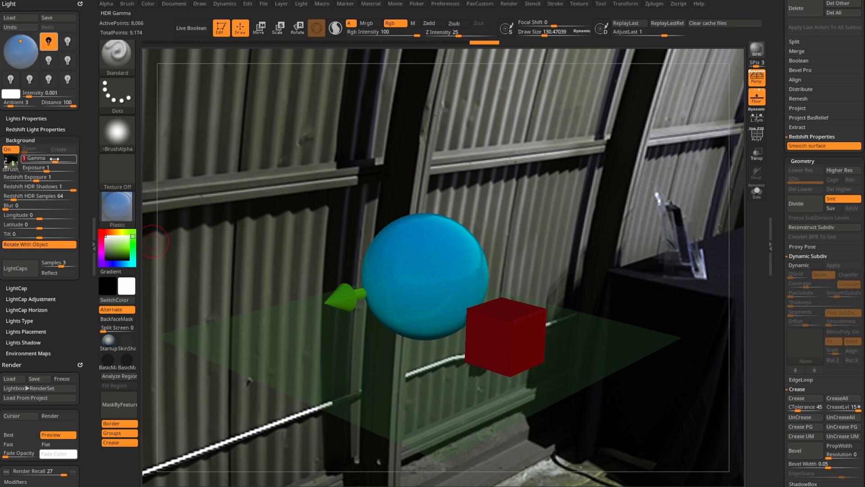
type("2.")
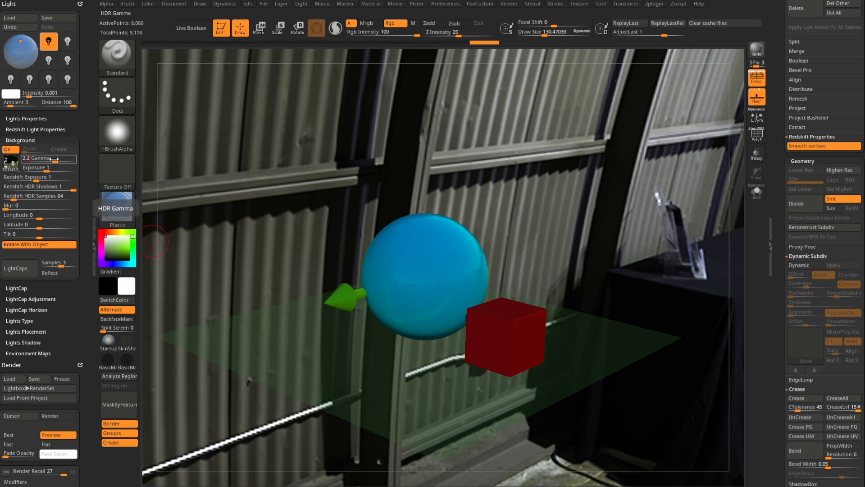
type("2")
key("Return")
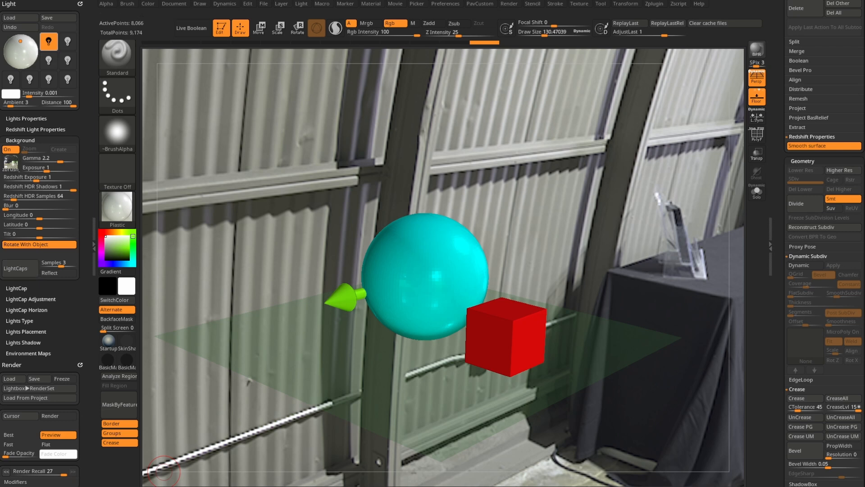
- Switch to the browser, look through the ZBrush Image Based Lighting playlist on YouTube, and return to ZBrush
left_click_drag(864, 379, 304, 39)
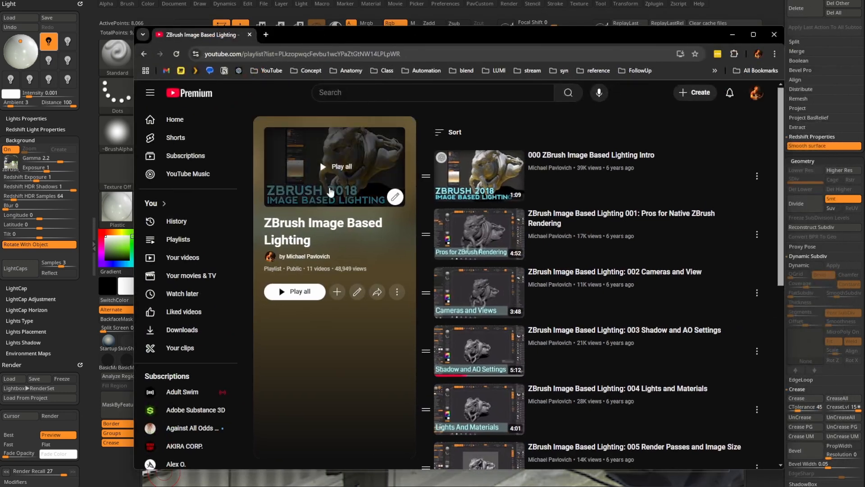
scroll(526, 266, "down", 8)
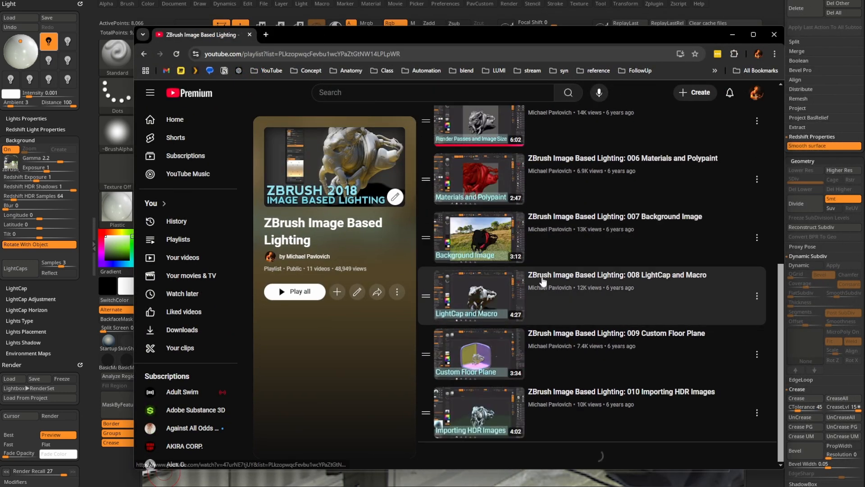
scroll(526, 266, "up", 6)
left_click_drag(459, 35, 433, 486)
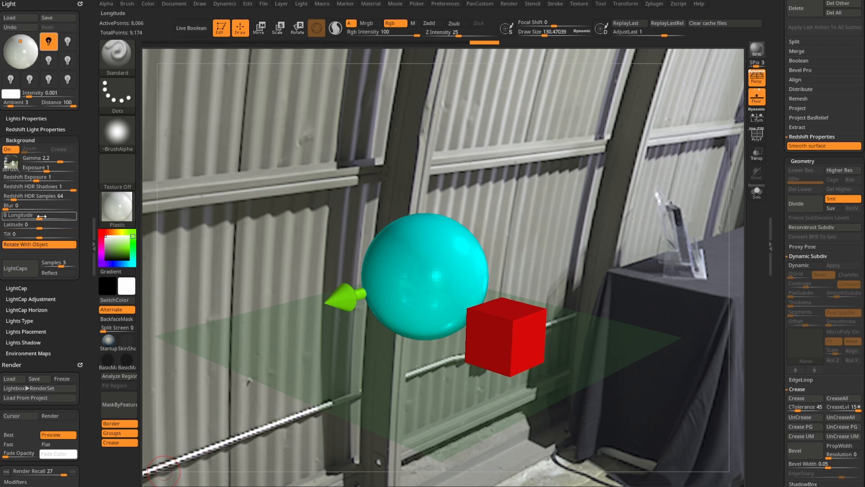
- Set the background's longitude to about 2.48 and turn off Rotate With Object
left_click_drag(38, 215, 43, 217)
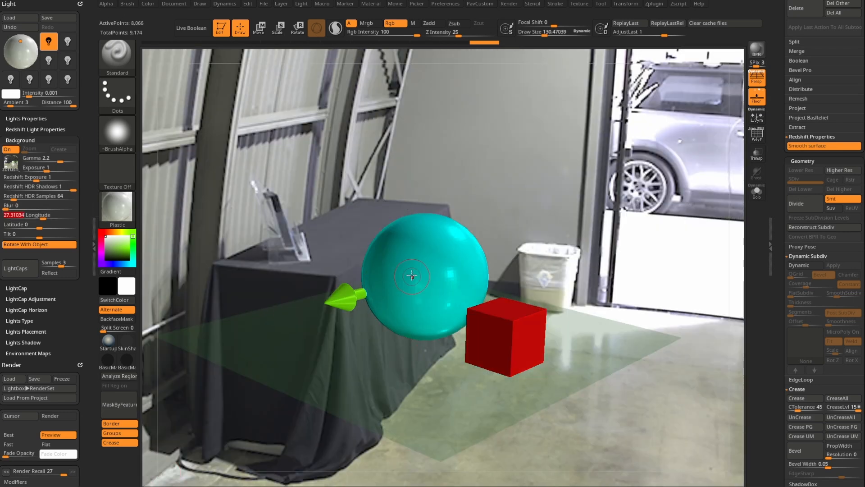
mouse_move(38, 216)
left_mouse_down()
mouse_move(53, 218)
mouse_move(40, 218)
left_mouse_up()
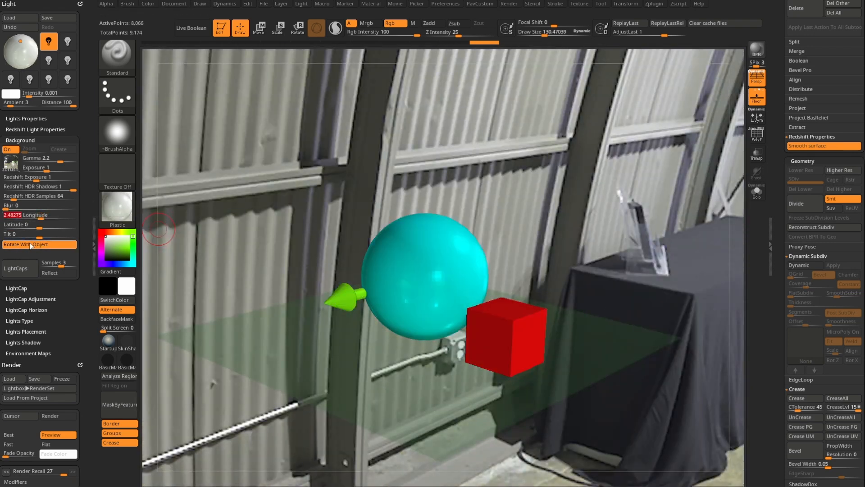
left_click_drag(513, 185, 482, 187)
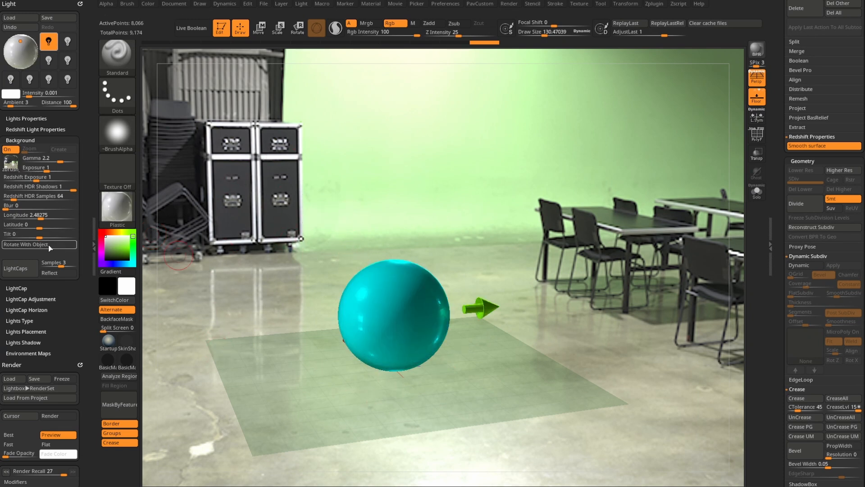
left_click_drag(555, 203, 498, 170)
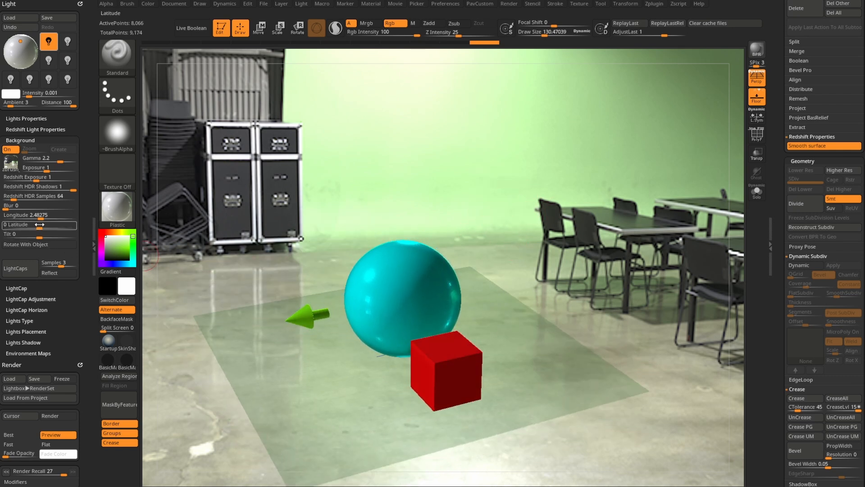
left_click_drag(40, 215, 41, 218)
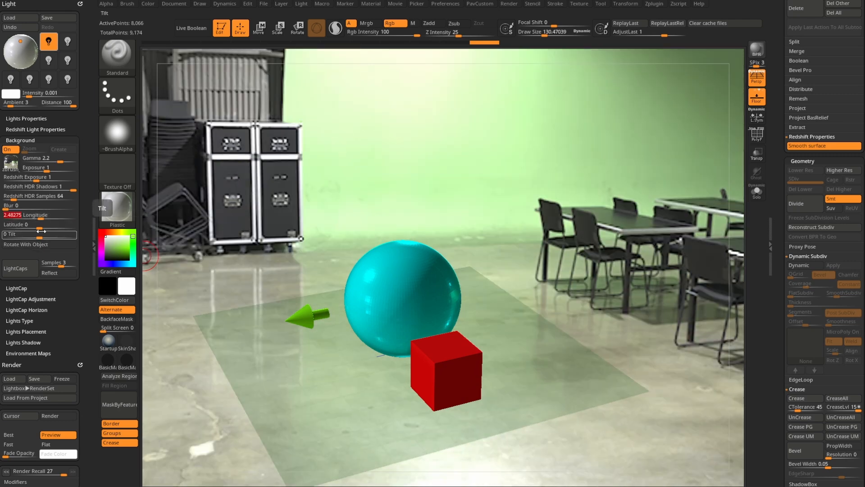
- Turn off the background display and render the sphere and cube scene with Redshift
left_click_drag(492, 192, 466, 191)
left_click(12, 152)
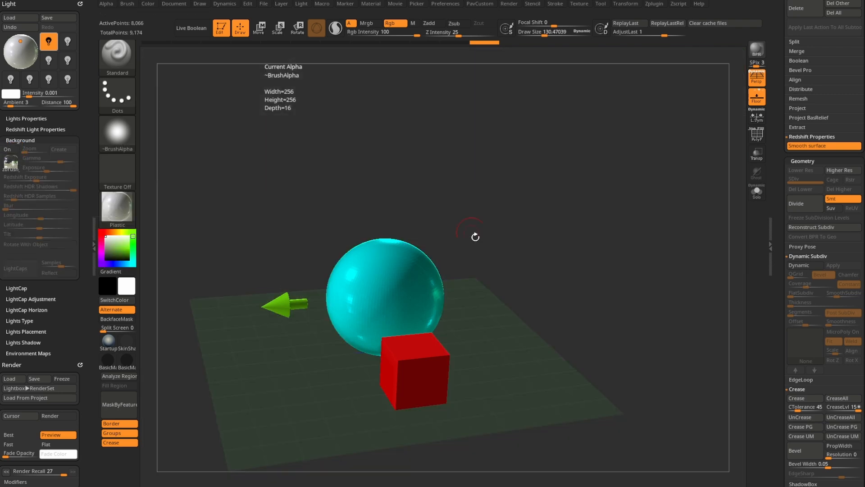
key("shift+r")
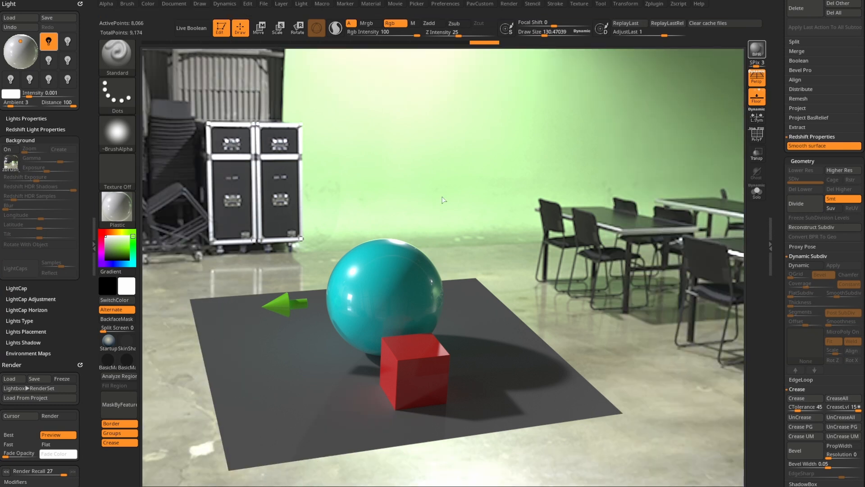
left_click(14, 166)
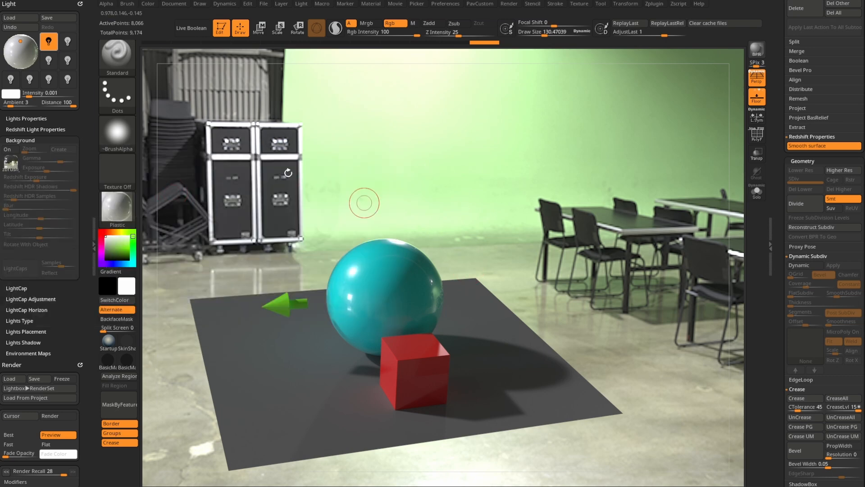
- Turn the background display back on and render the repositioned scene with Redshift
left_click(9, 151)
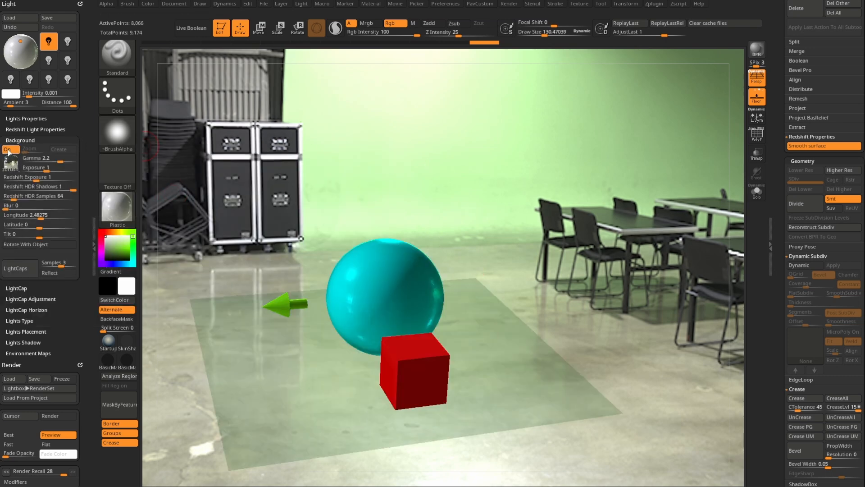
mouse_move(504, 209)
left_mouse_down()
mouse_move(508, 176)
mouse_move(517, 202)
left_mouse_up()
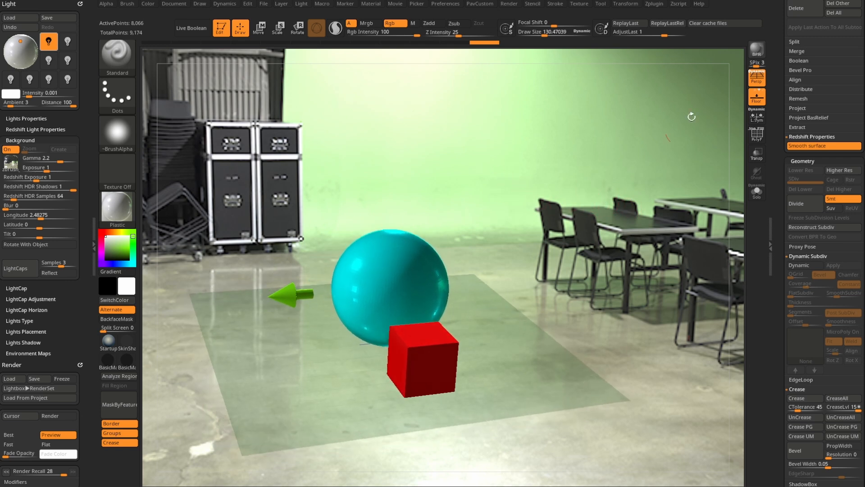
key("ctrl")
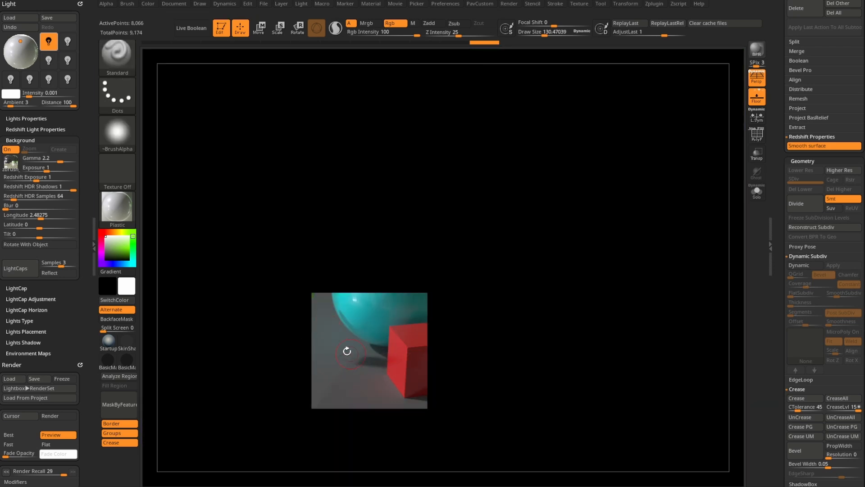
left_click(591, 211)
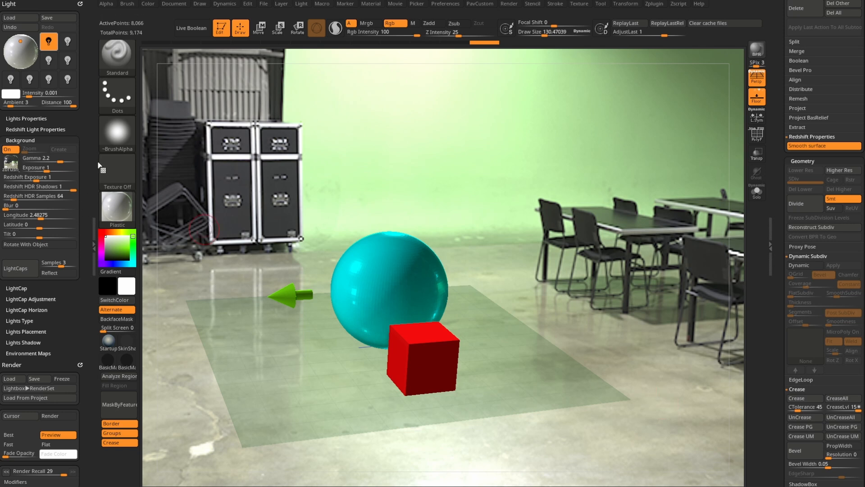
- Assign the ShadowCatcher material to the floor in the Redshift renderer settings and render the sphere and cube scene
scroll(2, 271, "down", 10)
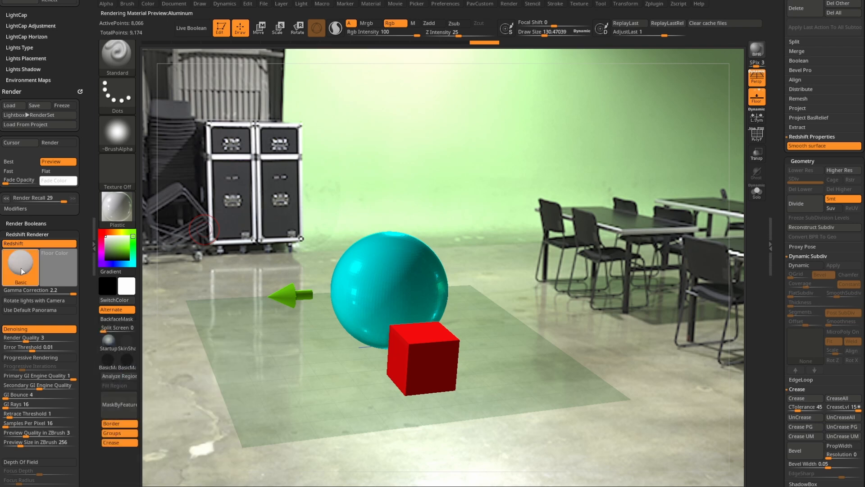
left_click(21, 268)
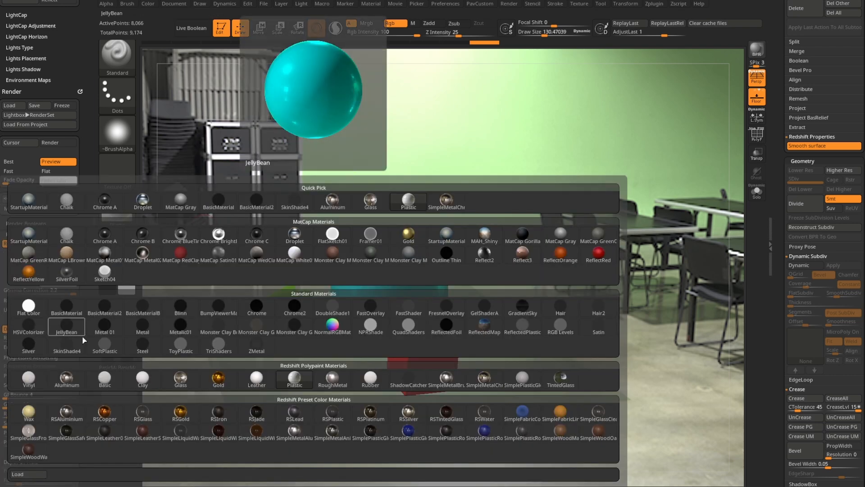
left_click(409, 383)
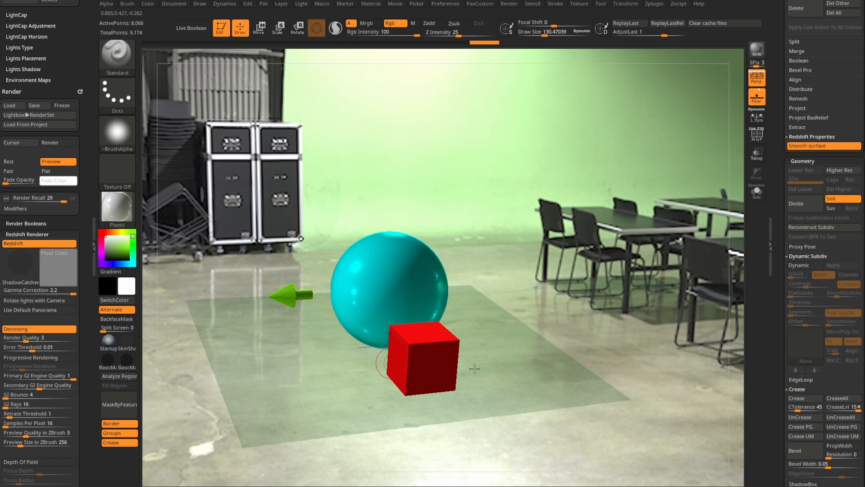
left_click(760, 102)
left_click(759, 102)
left_click(756, 102)
left_click(757, 101)
left_click(756, 49)
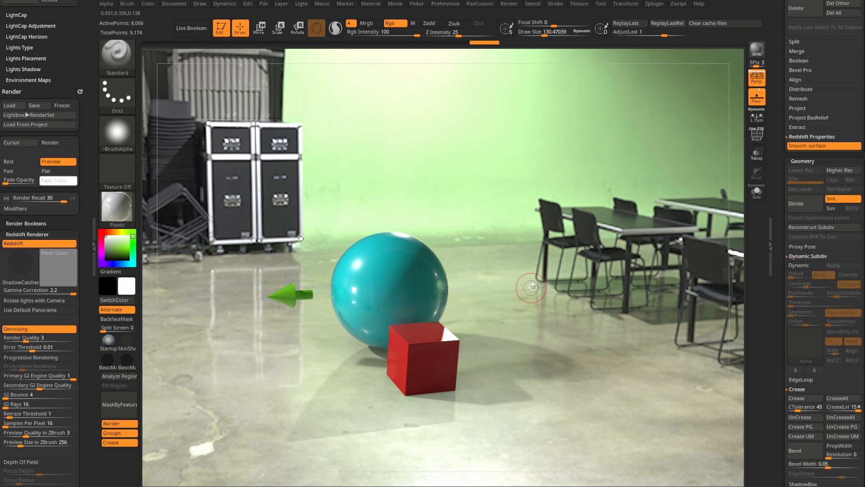
- Increase the floor's grid size so that it extends well beyond the sphere, cube and arrow
left_click_drag(534, 225, 525, 210, "alt")
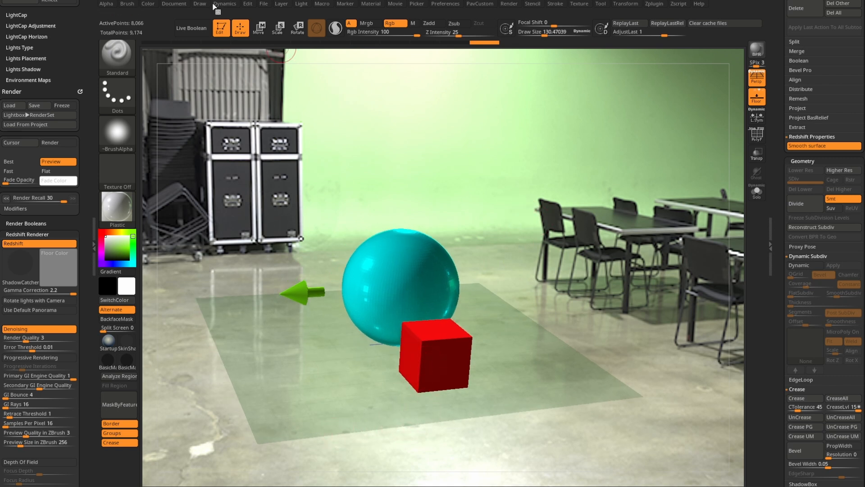
left_click(200, 4)
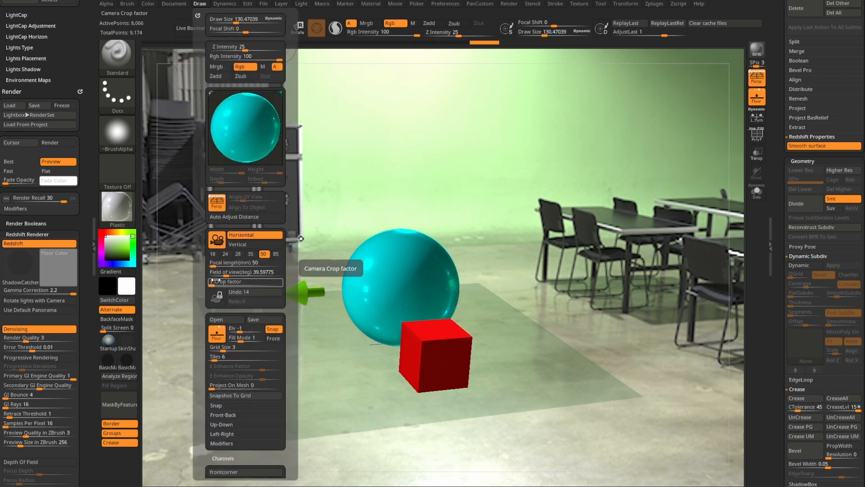
key("Return")
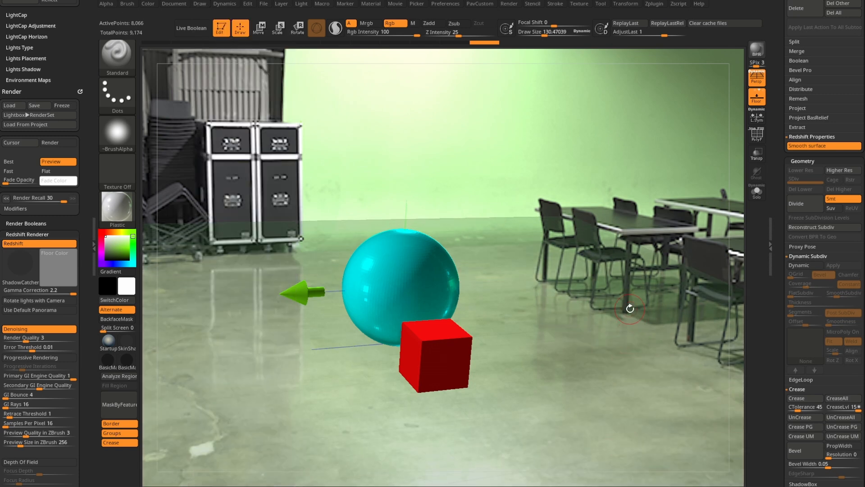
- Turn off the floor display and append a Plane3D as a new subtool
left_click(757, 99)
scroll(826, 273, "up", 5)
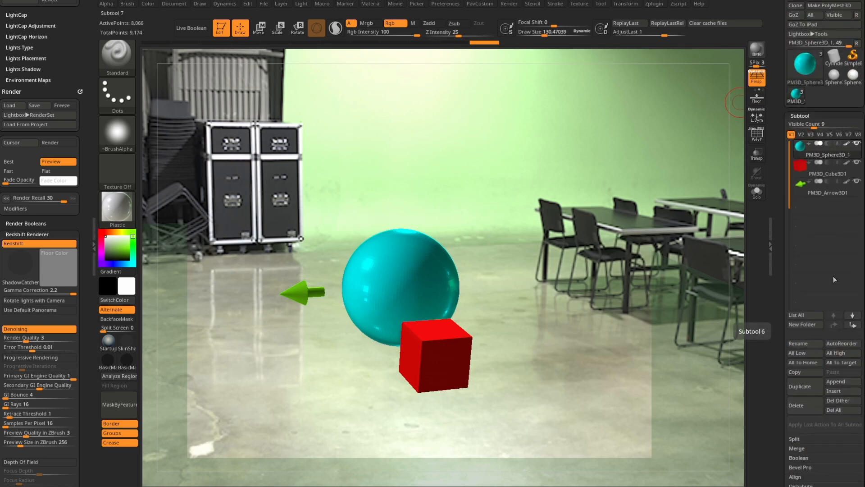
left_click(836, 381)
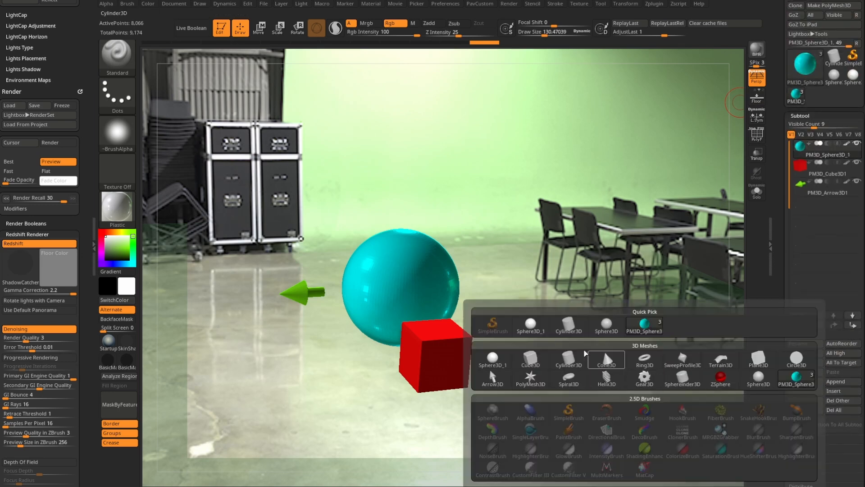
left_click(758, 360)
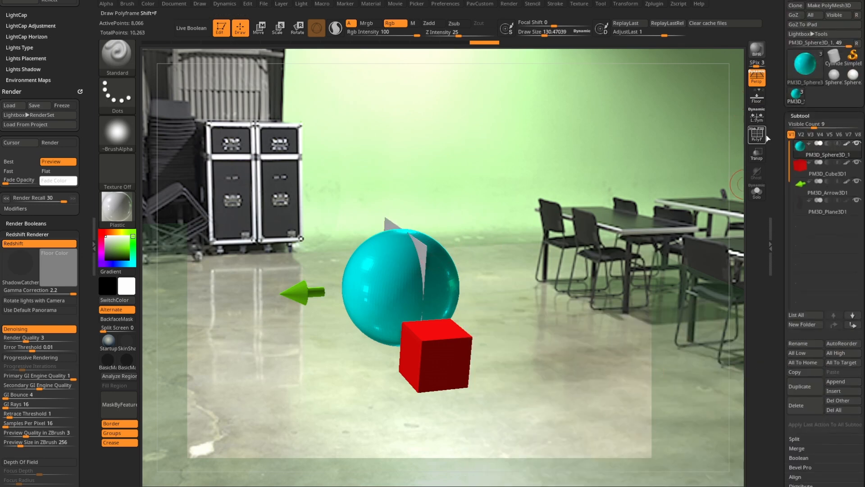
left_click_drag(558, 172, 571, 168)
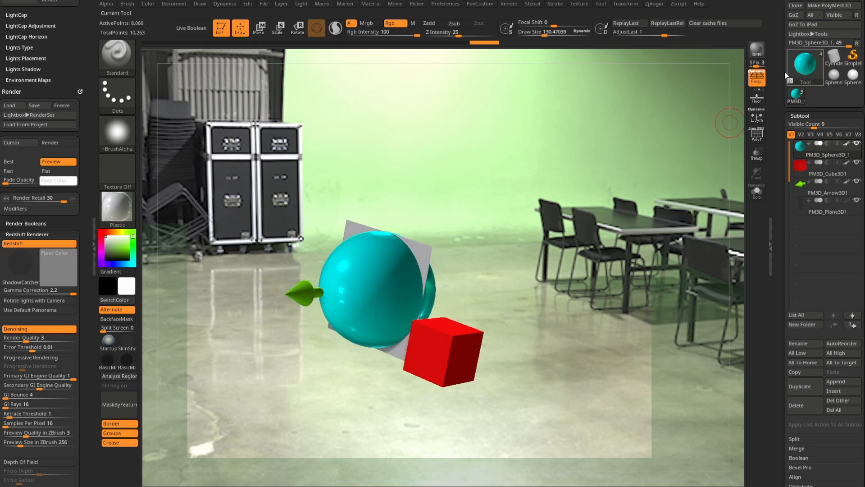
- Turn off perspective, select the plane subtool and rotate it to lie flat in a straight side view
left_click(756, 78)
left_click_drag(549, 169, 445, 256, "shift")
key("w")
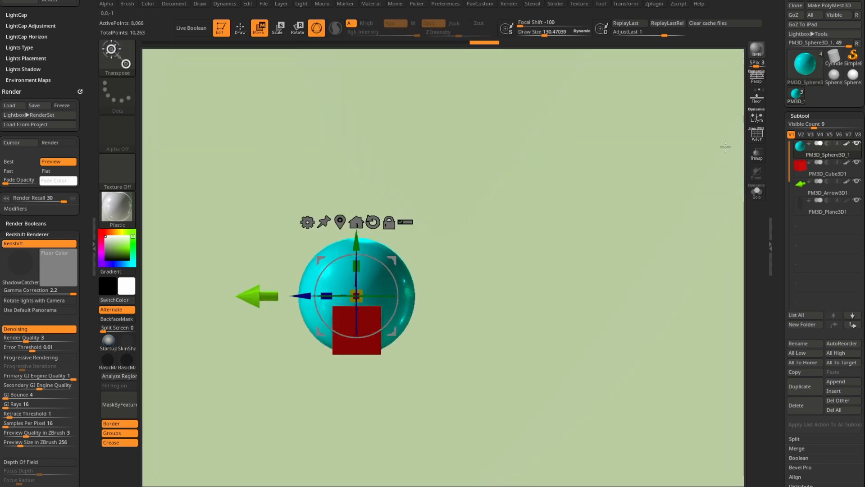
left_click(756, 79)
left_click(757, 79)
left_click(758, 81)
left_click(757, 83)
left_click_drag(515, 178, 571, 166, "shift")
left_click_drag(527, 211, 476, 228, "shift")
left_click_drag(460, 266, 509, 286)
left_click(833, 210)
left_click_drag(527, 246, 479, 231, "shift")
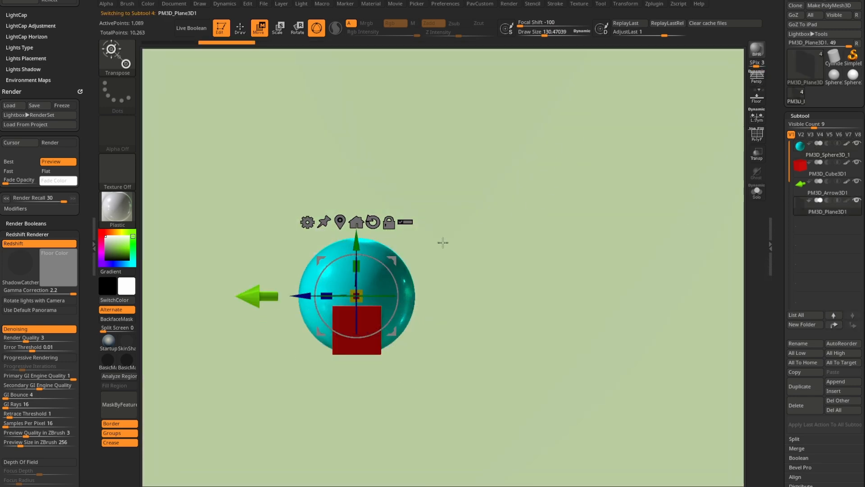
left_click_drag(373, 257, 399, 312)
left_click_drag(444, 243, 491, 263)
left_click_drag(485, 223, 449, 216)
- Lower the plane beneath the sphere, scale it up into a large ground surface and turn perspective back on
left_click_drag(359, 243, 368, 300)
left_click_drag(480, 280, 516, 293)
left_click_drag(515, 293, 493, 225, "alt")
left_click_drag(353, 273, 748, 256)
left_click_drag(693, 100, 728, 150, "alt")
left_click_drag(727, 151, 610, 146)
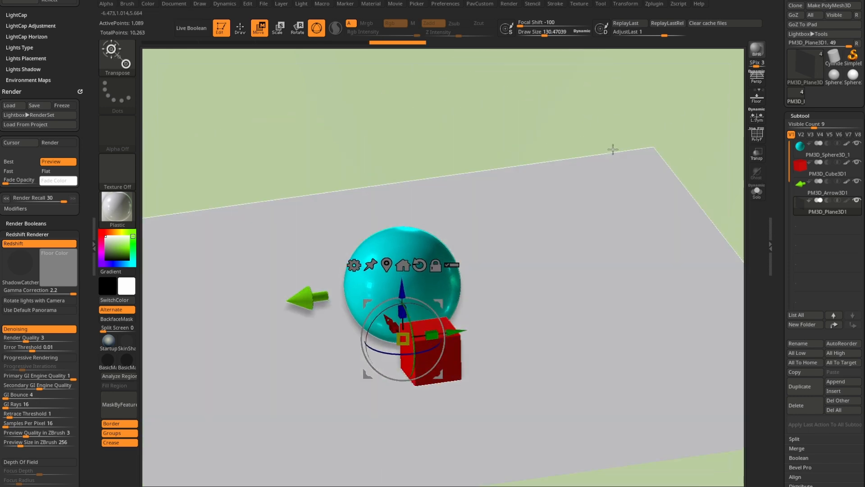
left_click_drag(678, 160, 672, 150, "alt")
left_click_drag(672, 150, 583, 107)
left_click_drag(290, 145, 376, 187)
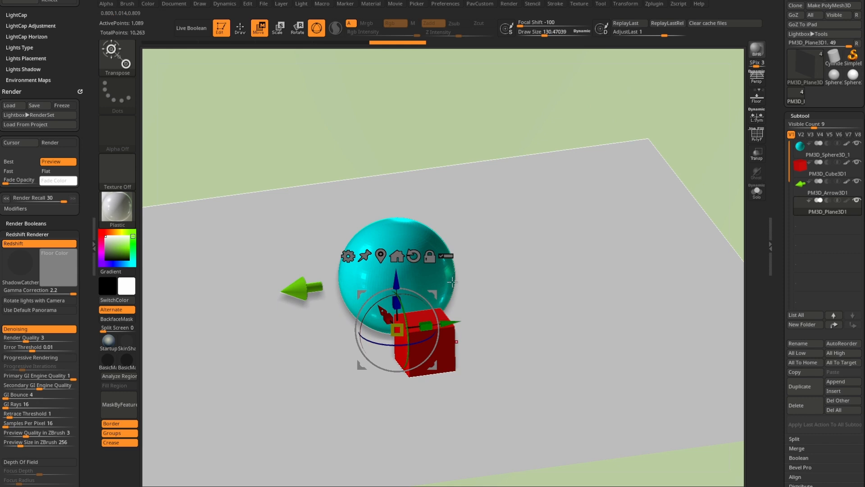
left_click(747, 75)
left_click_drag(614, 124, 574, 152)
- Fill the plane with the Redshift ShadowCatcher material, applying material only
left_click(115, 204)
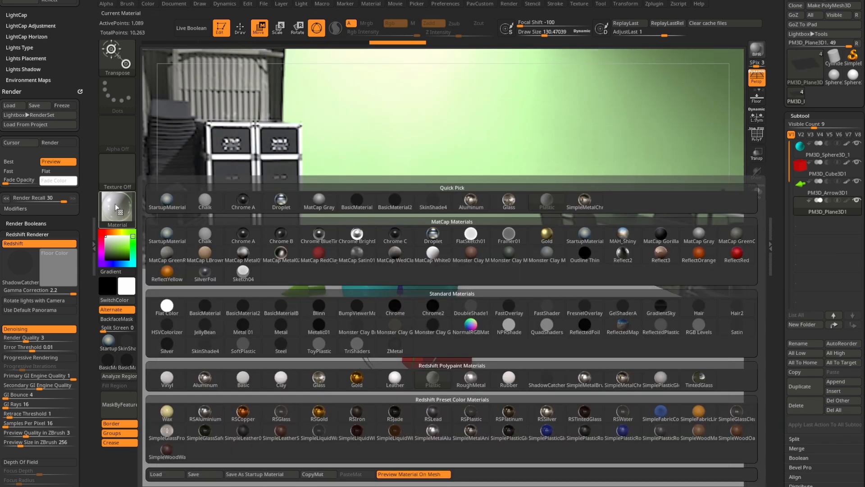
left_click(544, 382)
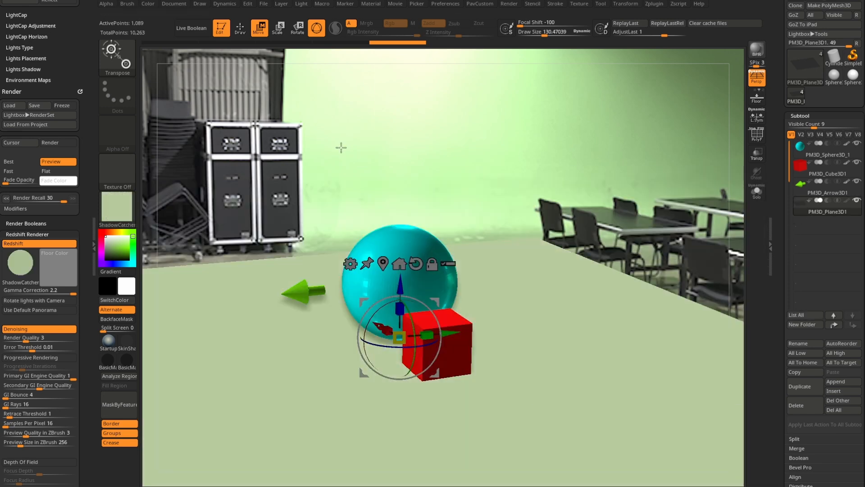
key("q")
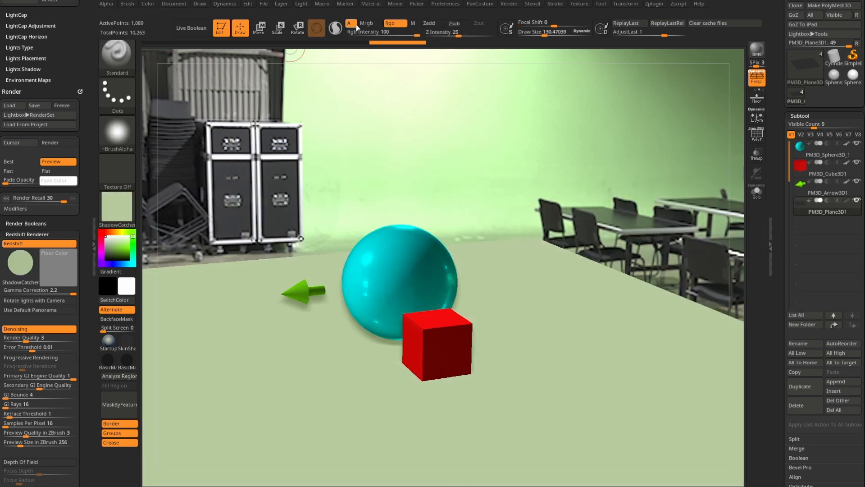
left_click(413, 22)
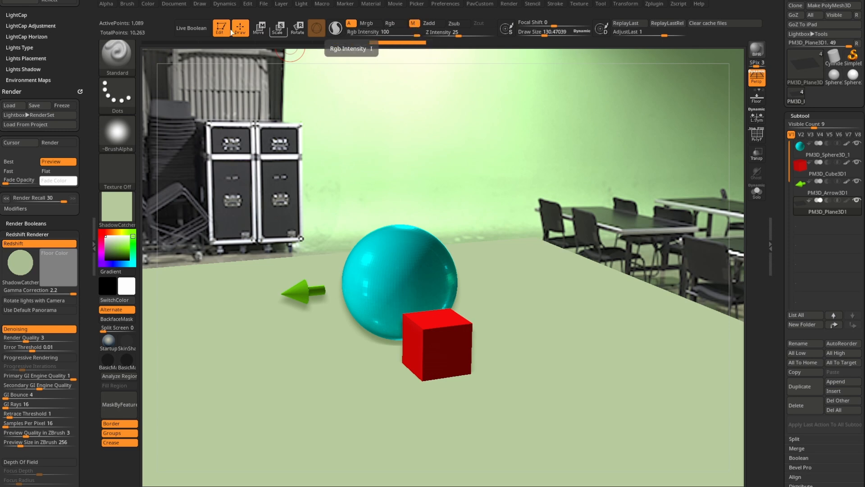
left_click(147, 5)
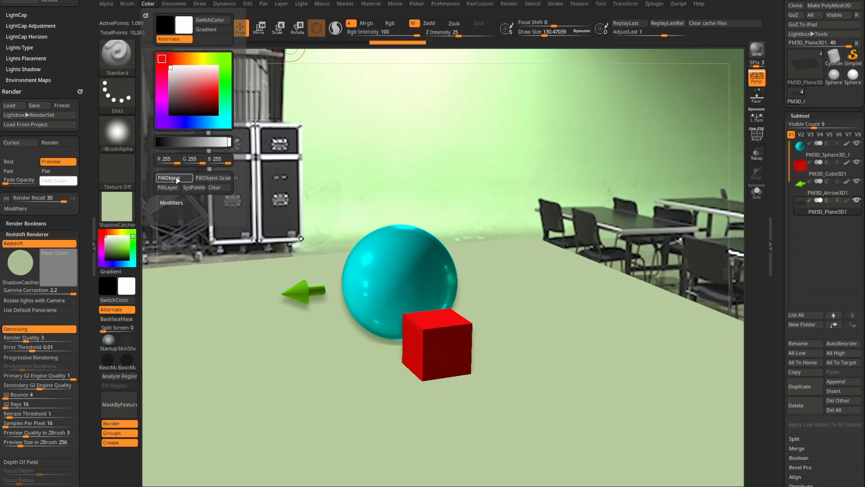
left_click(176, 178)
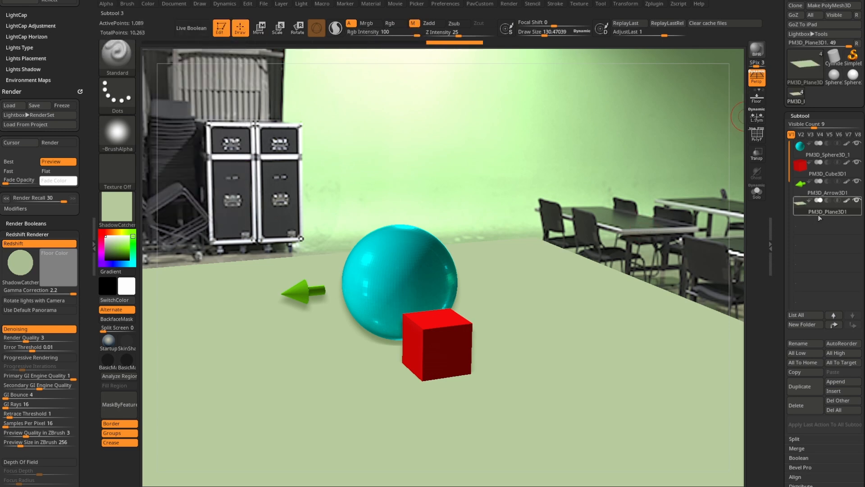
- Reframe the scene and render it with Redshift using the shadow-catching plane
right_click_drag(603, 173, 614, 150, "ctrl")
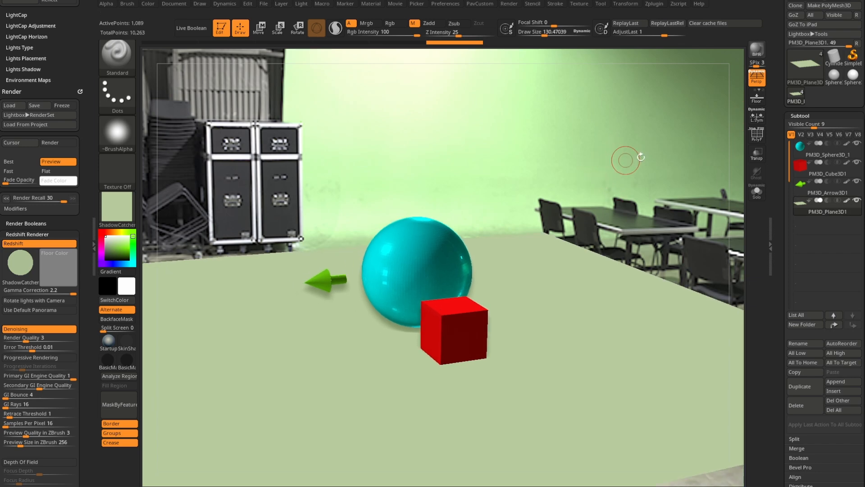
left_click_drag(780, 20, 779, 80)
left_click(757, 51)
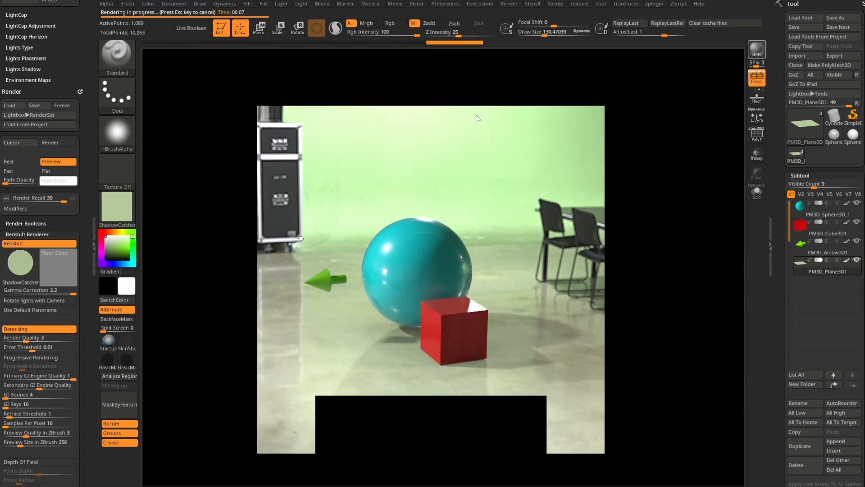
left_click_drag(542, 155, 544, 145)
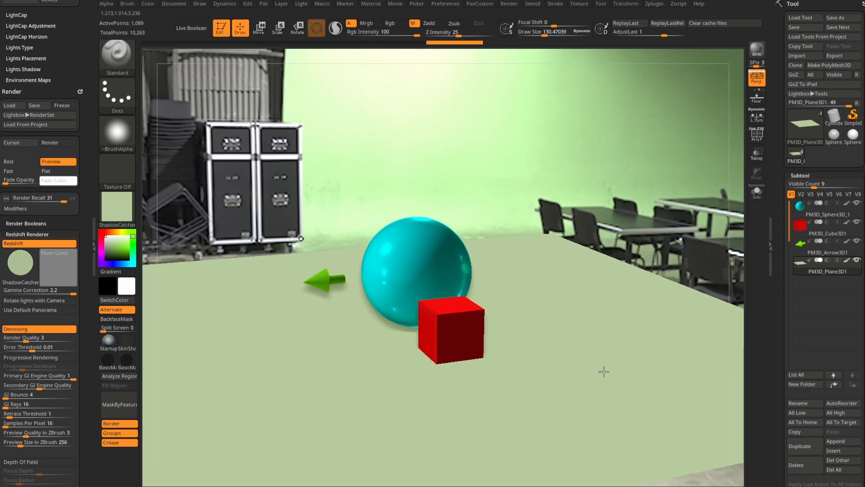
- Turn on Transparency and Ghost mode, select the sphere and toggle Ghost to compare how the plane displays
left_click(757, 154)
left_click(757, 172)
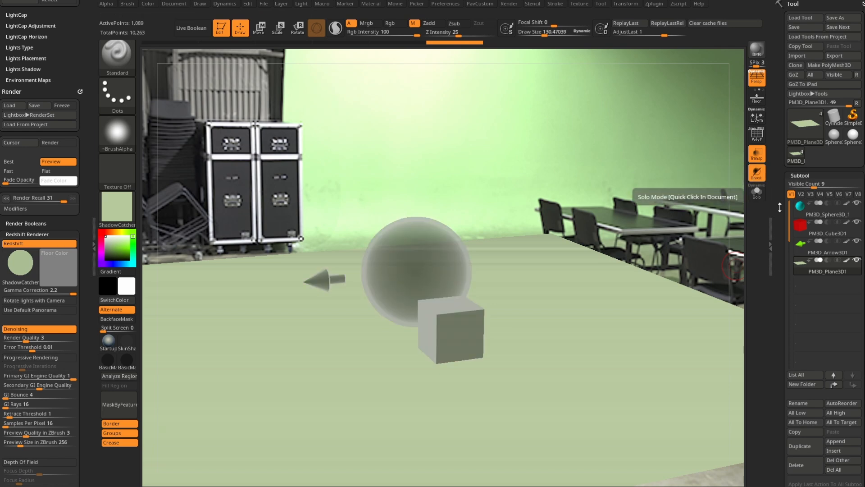
left_click(804, 210)
mouse_move(586, 171)
left_mouse_down("alt")
mouse_move(608, 192)
mouse_move(574, 171)
mouse_move(593, 162)
mouse_move(589, 181)
left_mouse_up("alt")
left_click(757, 175)
left_click(757, 175)
- Delete the plane subtool
left_click(825, 272)
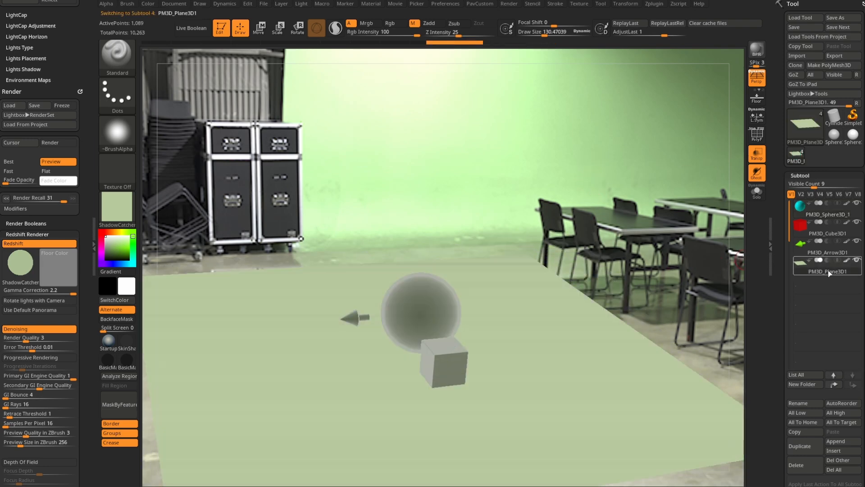
left_click(798, 466)
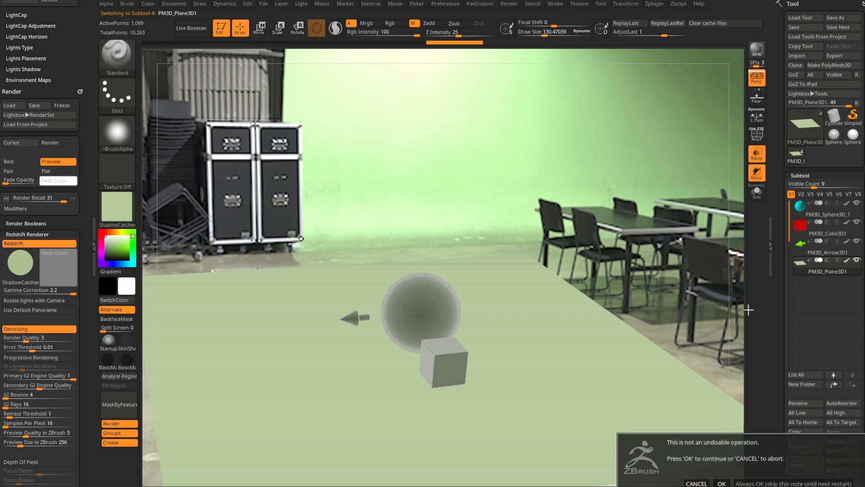
left_click(743, 483)
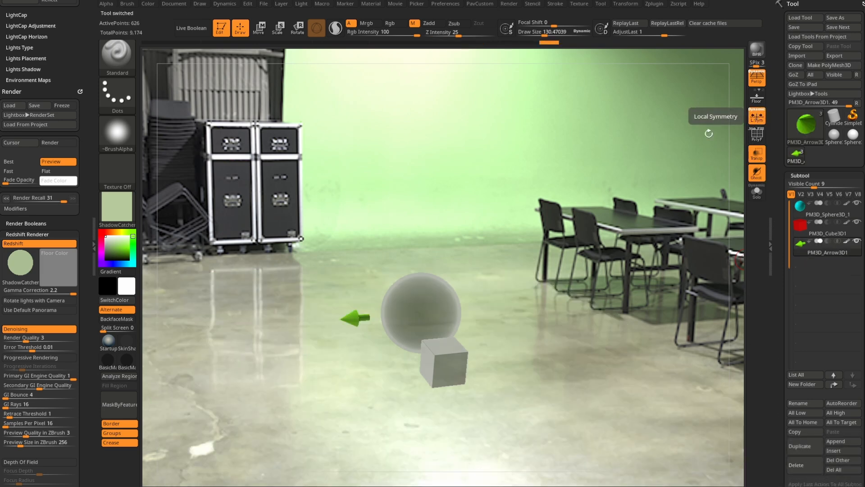
- Turn the floor display back on and turn off Transparency
key("shift+p")
left_click_drag(559, 159, 676, 193)
left_click(757, 158)
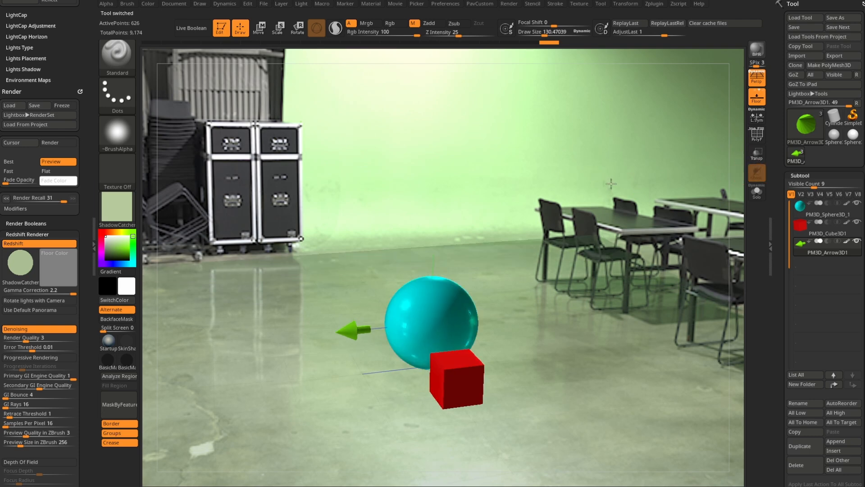
- Choose Plastic from the Redshift Polypaint Materials as the current material
left_click_drag(86, 57, 97, 179)
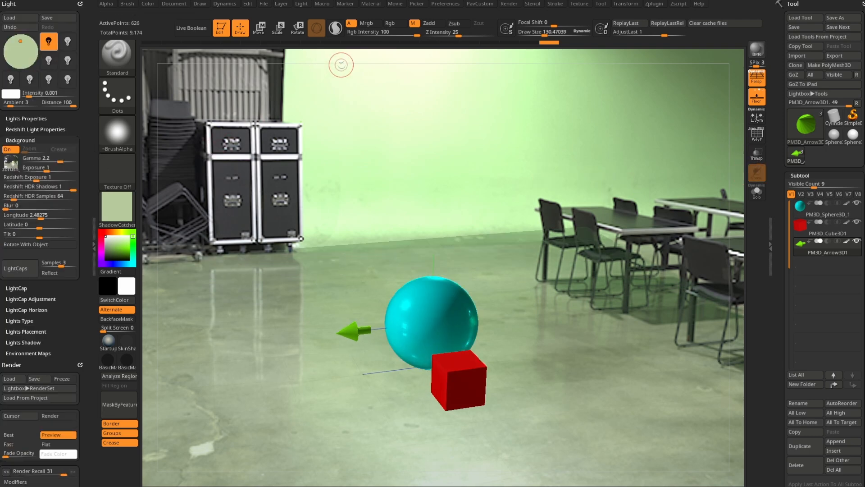
left_click(369, 5)
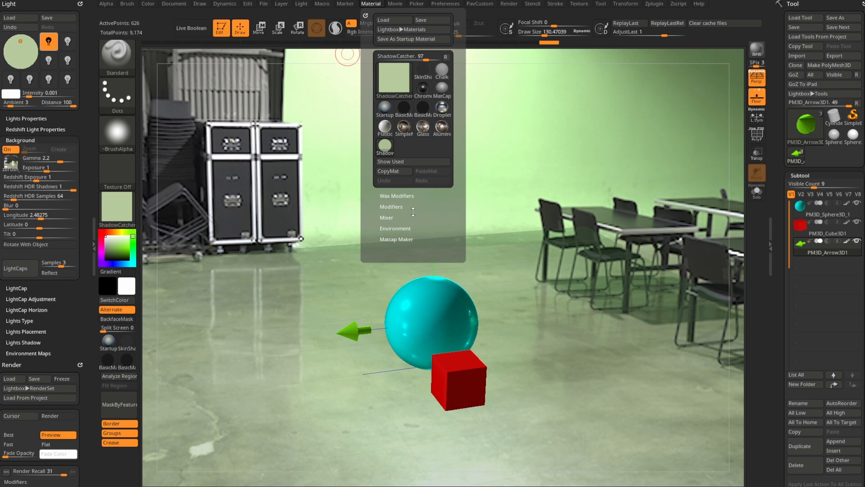
left_click(116, 209)
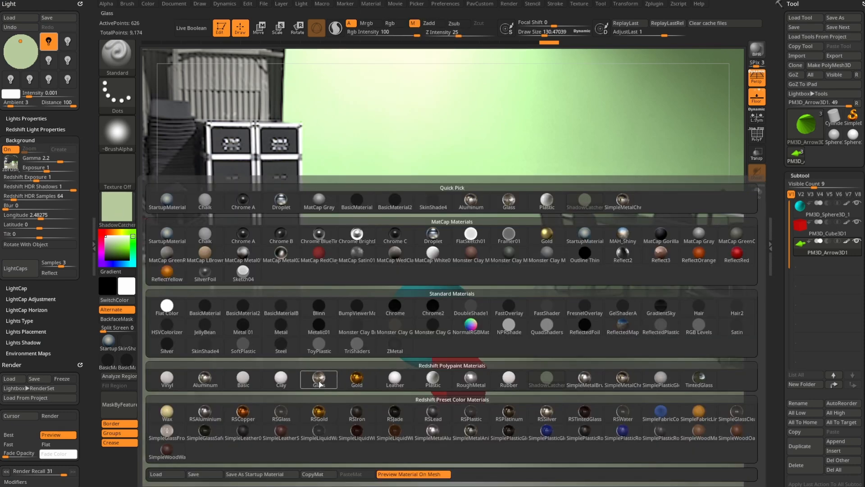
left_click(420, 382)
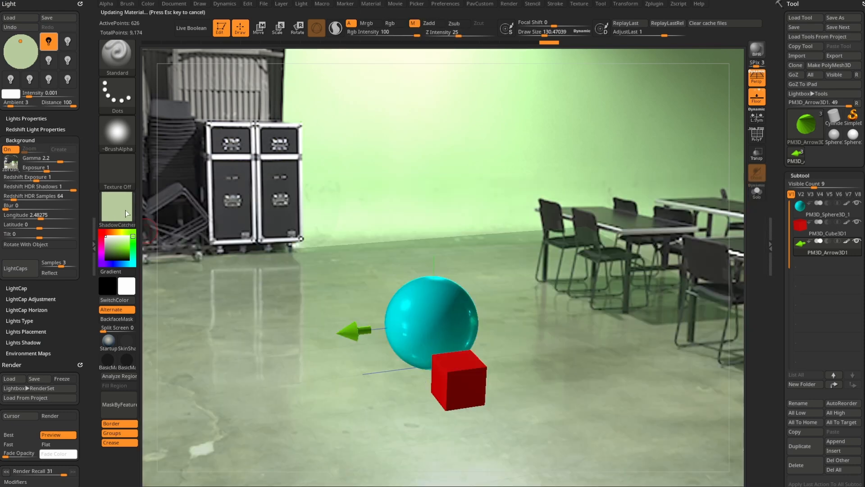
mouse_move(122, 208)
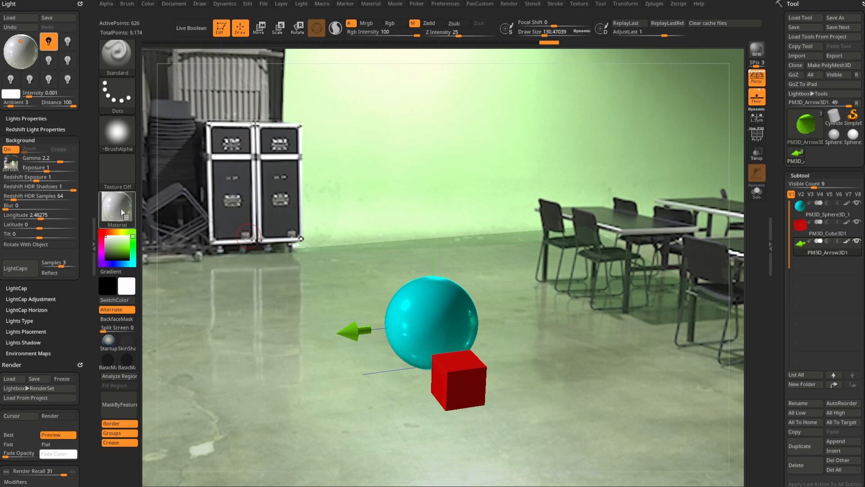
- Open the Plastic material's modifiers and examine its Is Shadow Catcher setting
left_click(374, 4)
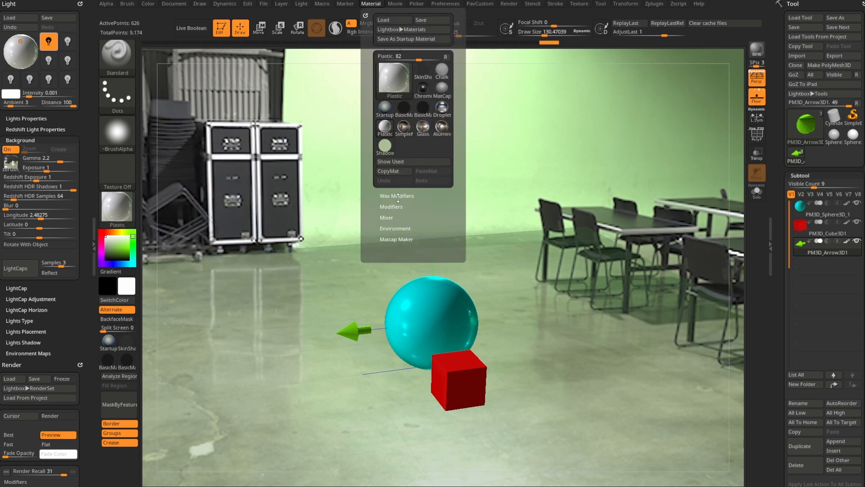
left_click(393, 206)
left_click_drag(366, 216, 364, 148)
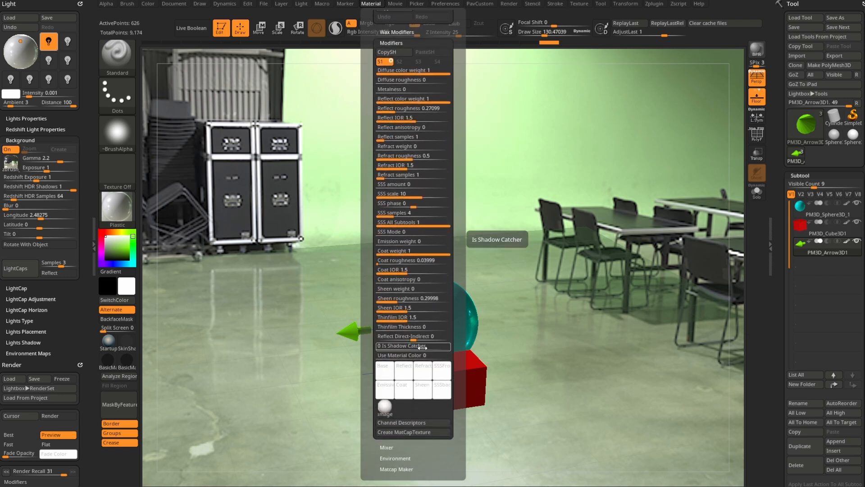
left_click_drag(423, 346, 438, 346)
- Reframe the view slightly closer on the sphere, cube and arrow, and render the scene with Redshift
left_click_drag(537, 279, 526, 272)
left_click_drag(611, 460, 661, 457)
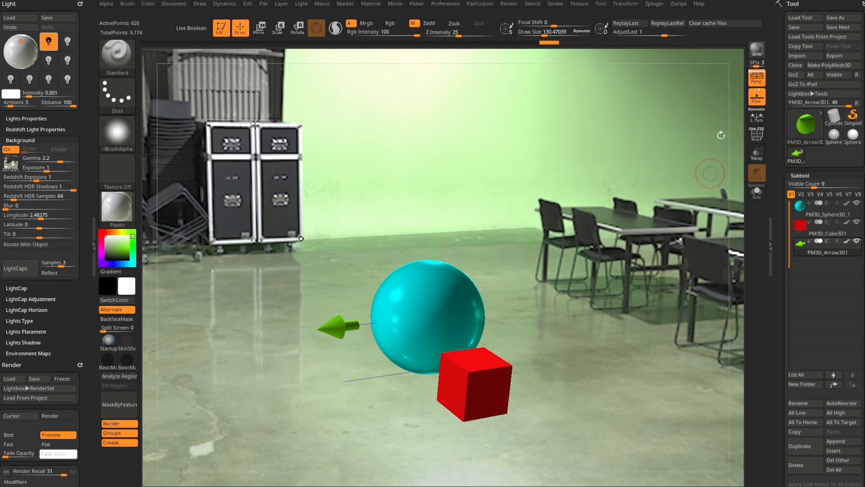
left_click(757, 50)
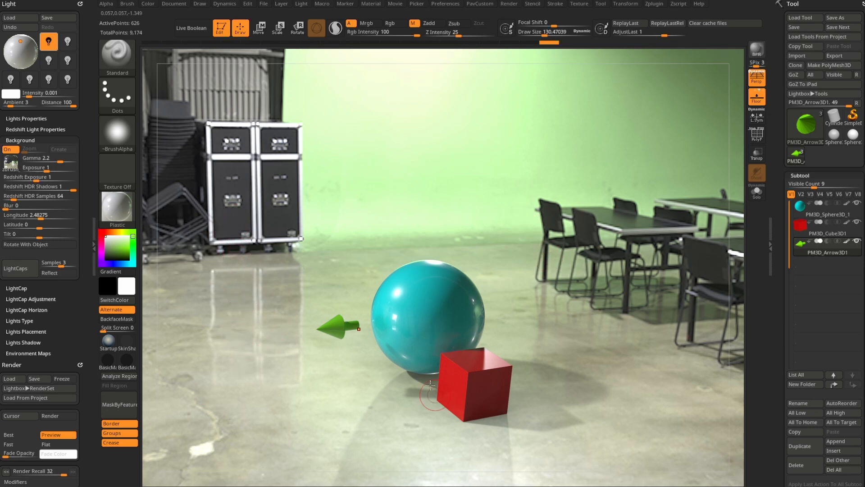
- Make ShadowCatcher the current material and dock the Material palette in the side tray
left_click(116, 206)
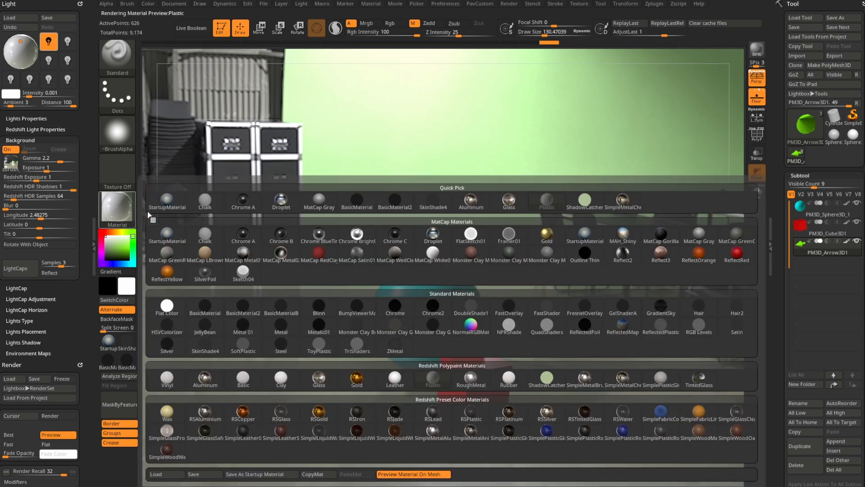
left_click(546, 383)
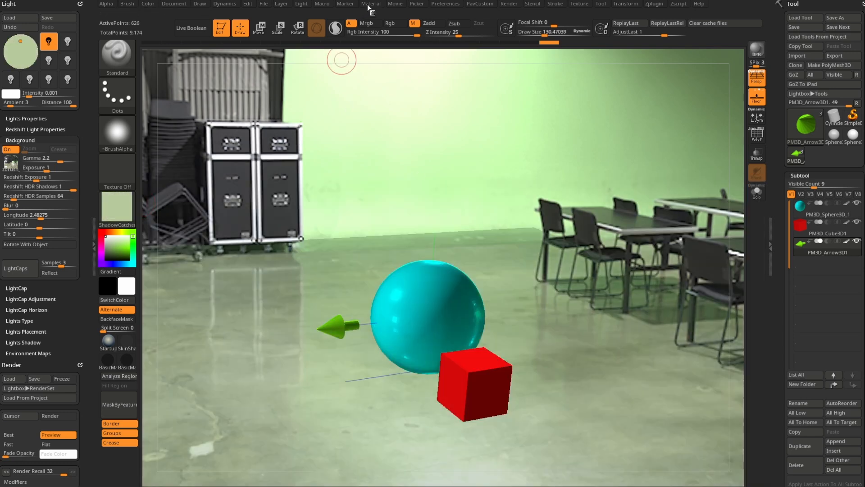
left_click(371, 4)
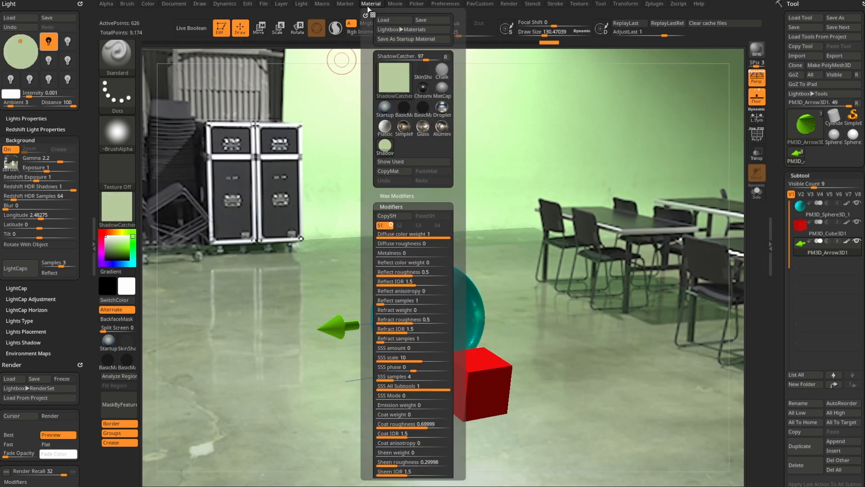
left_click_drag(366, 13, 40, 135)
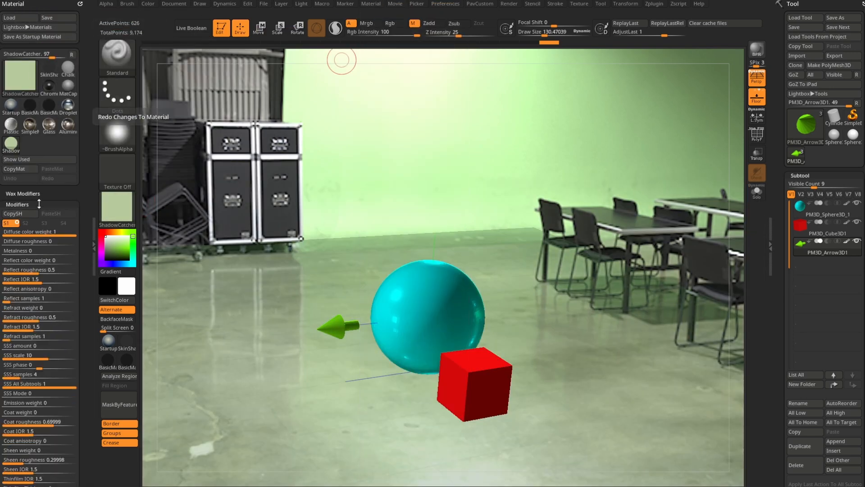
- Set the ShadowCatcher material's Metalness to 1 and Reflect roughness to about 0.087, and render the scene
left_click_drag(19, 201, 20, 121)
left_click_drag(32, 171, 76, 171)
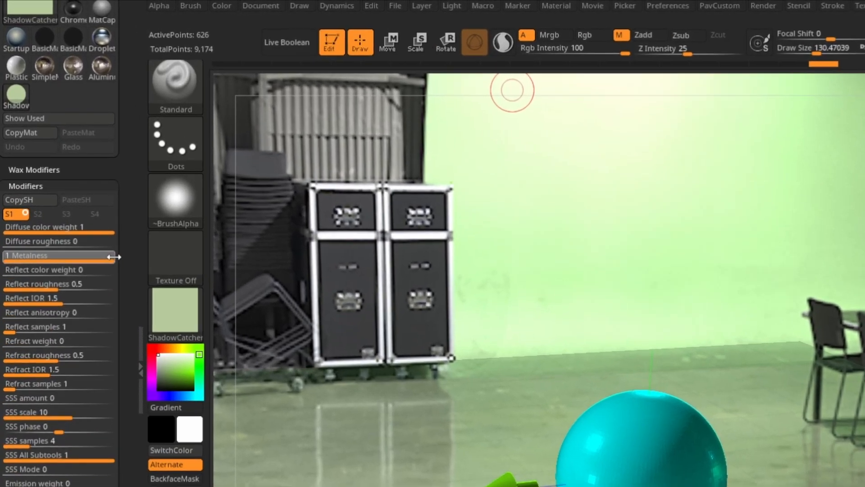
left_click_drag(113, 257, 114, 256)
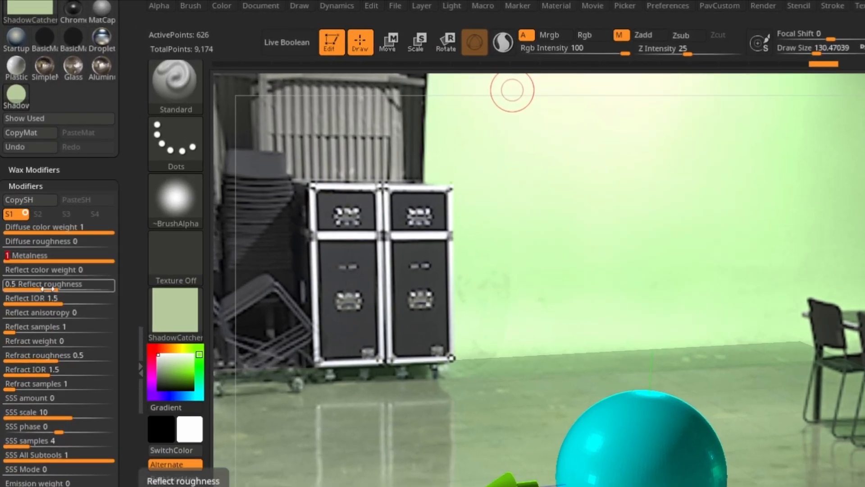
left_click_drag(48, 289, 18, 292)
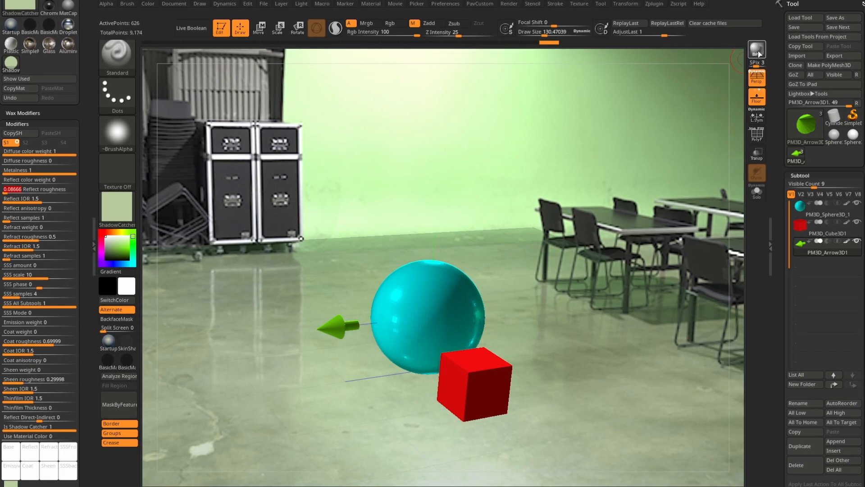
left_click(759, 53)
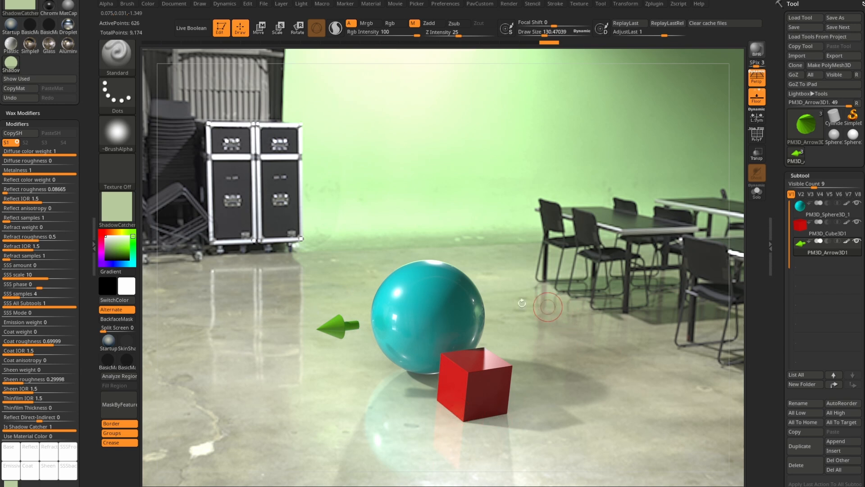
- Raise the ShadowCatcher material's Reflect roughness to about 0.14 and render the scene again
left_click(8, 190)
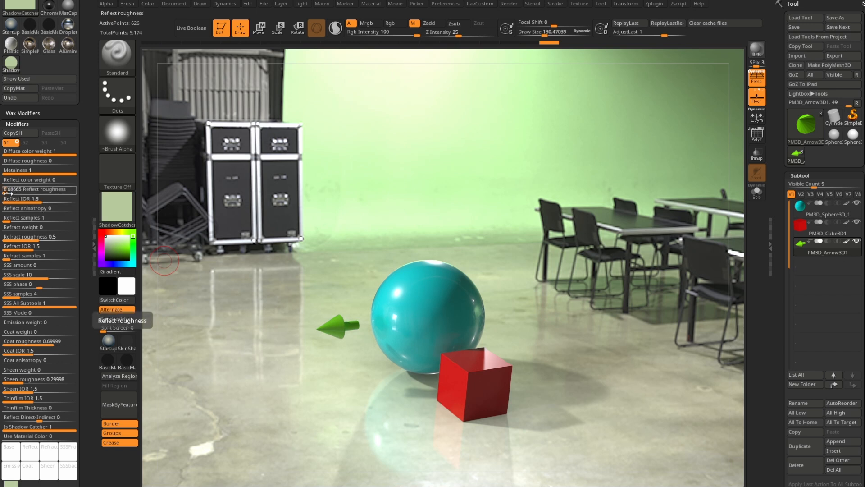
left_click_drag(7, 193, 10, 192)
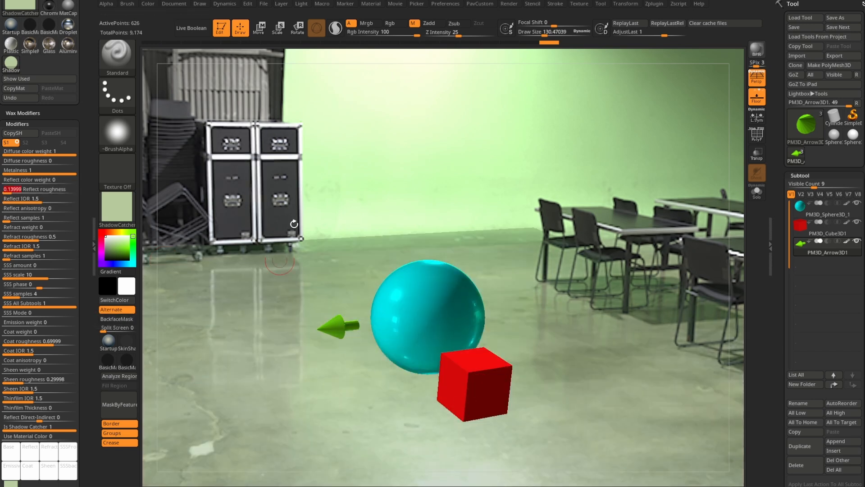
left_click(757, 50)
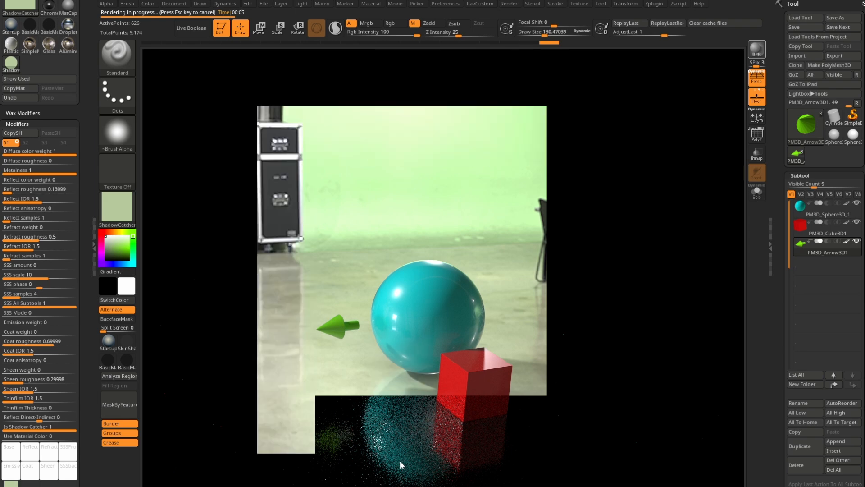
- Display the Render palette's modifiers with the Store Renders option
scroll(85, 344, "down", 10)
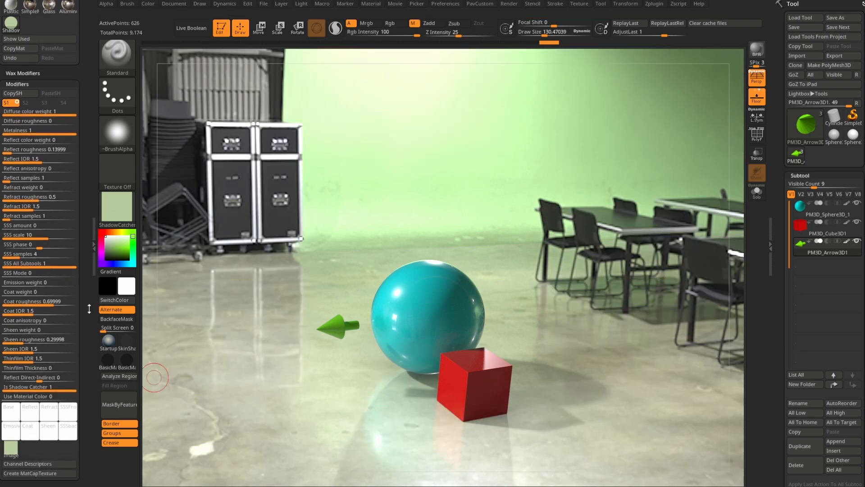
scroll(66, 311, "down", 10)
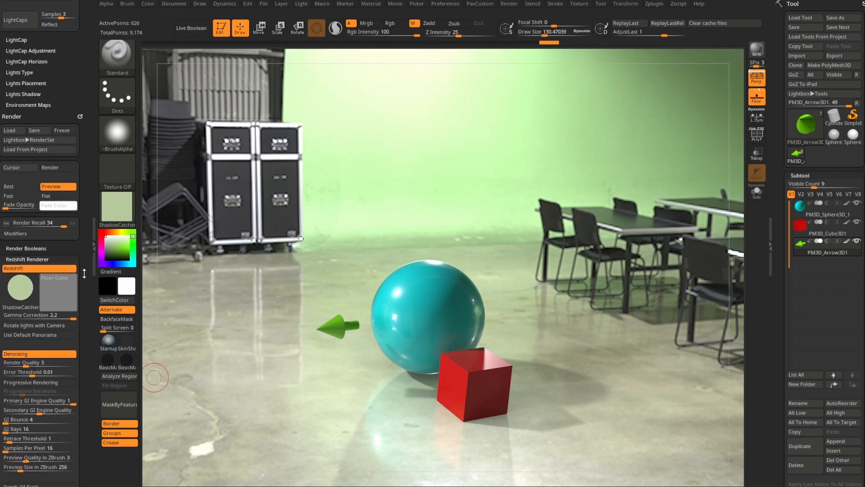
scroll(82, 277, "down", 1)
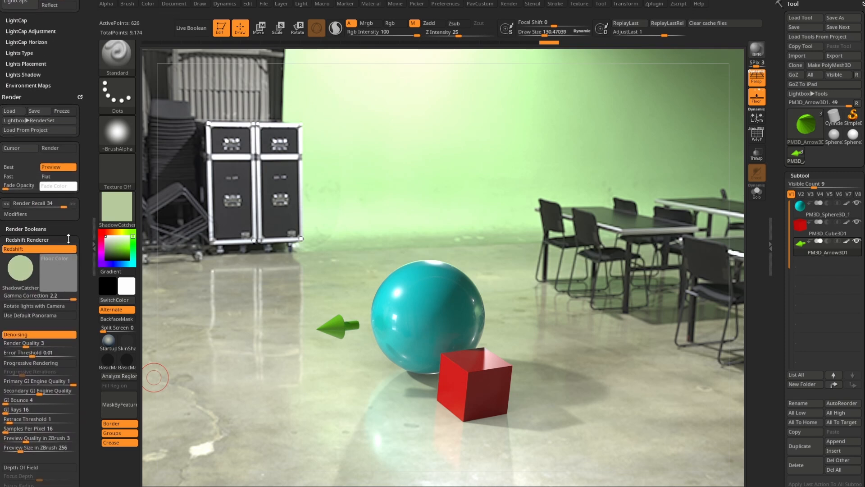
left_click(20, 214)
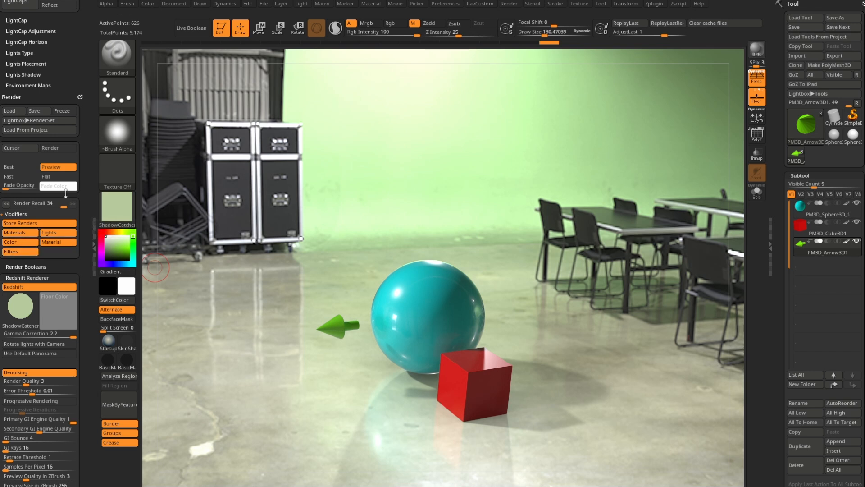
- Step back and forward through the stored renders with Render Recall to compare the floor reflections, and return to the preview
left_click(6, 204)
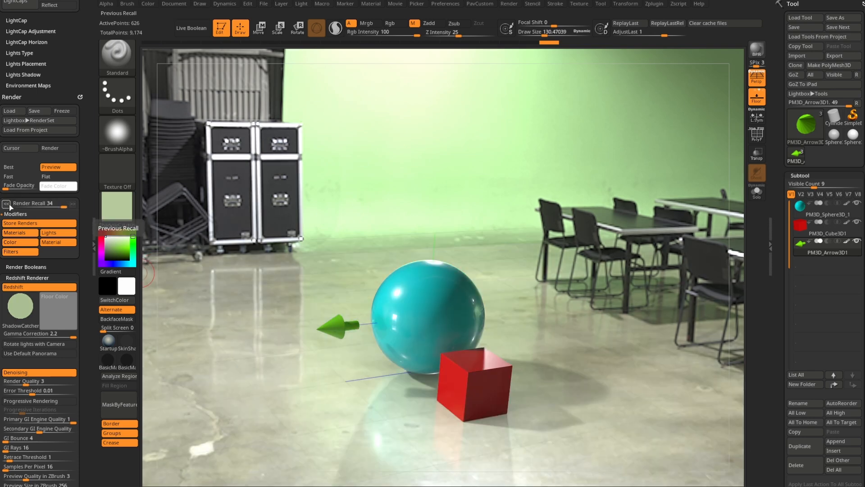
left_click(7, 204)
left_click(6, 204)
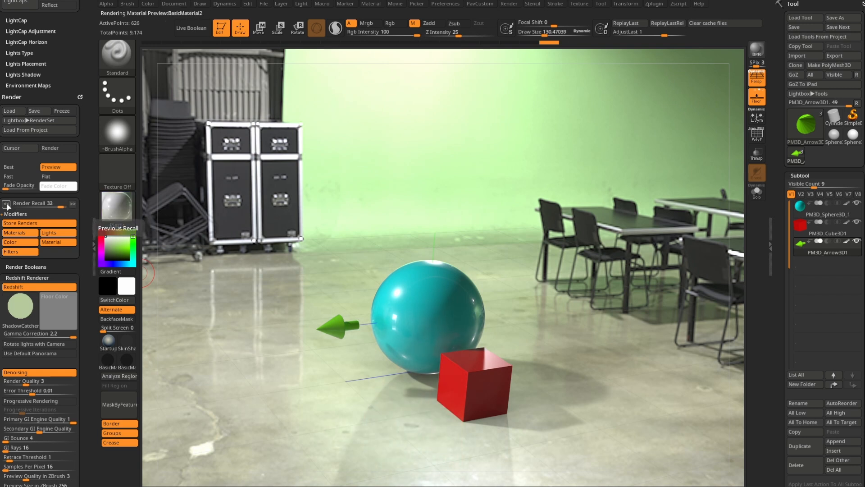
left_click(72, 204)
left_click(72, 204)
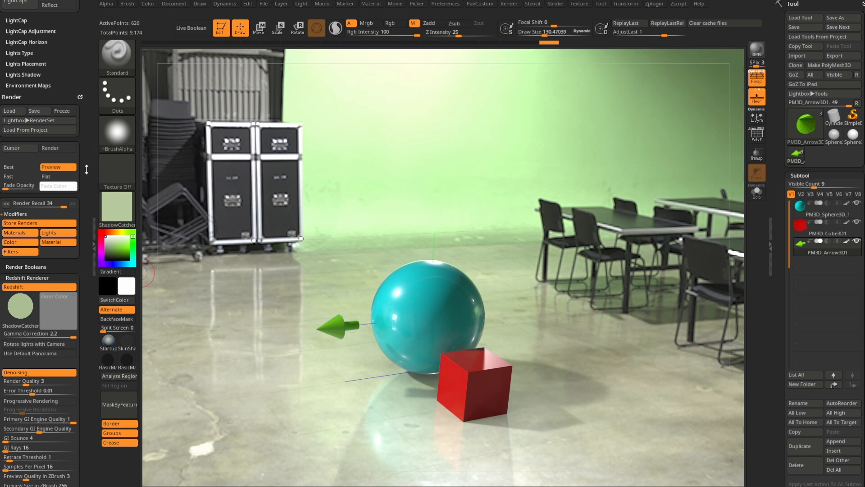
left_click(442, 435)
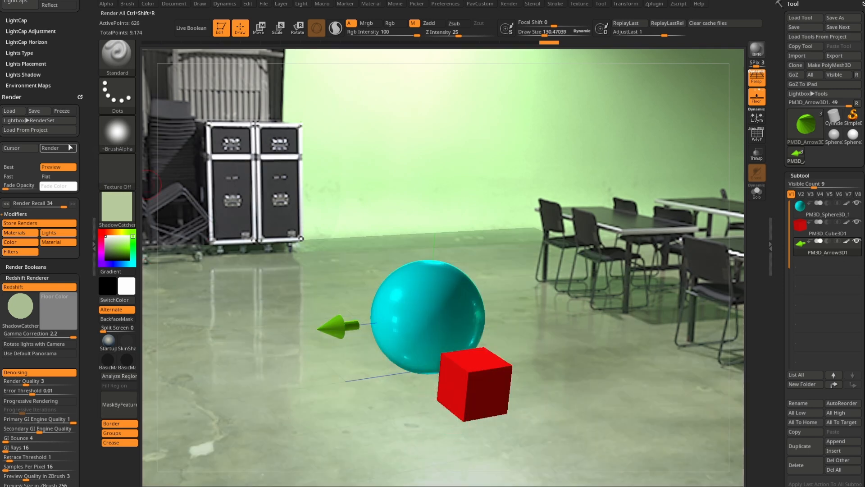
- Lower the ShadowCatcher material's Reflect roughness to about 0.013 and test-render only the area below the sphere beside the cube
left_click_drag(84, 127, 94, 295)
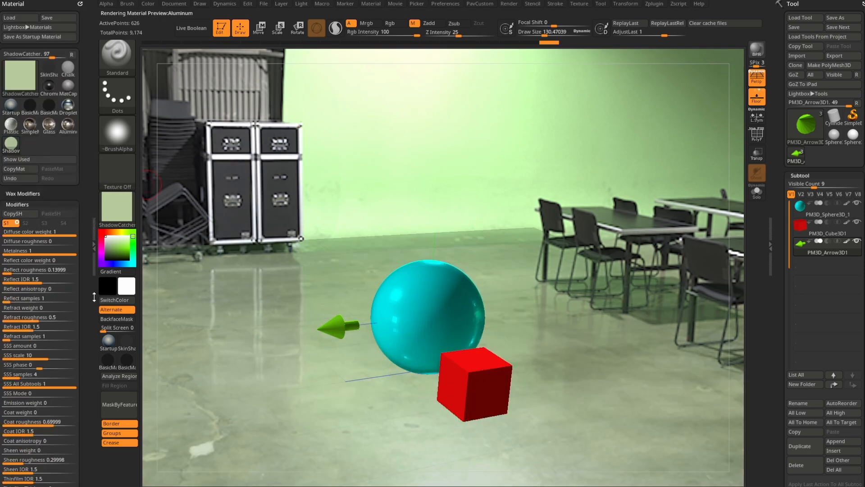
left_click_drag(13, 270, 5, 273)
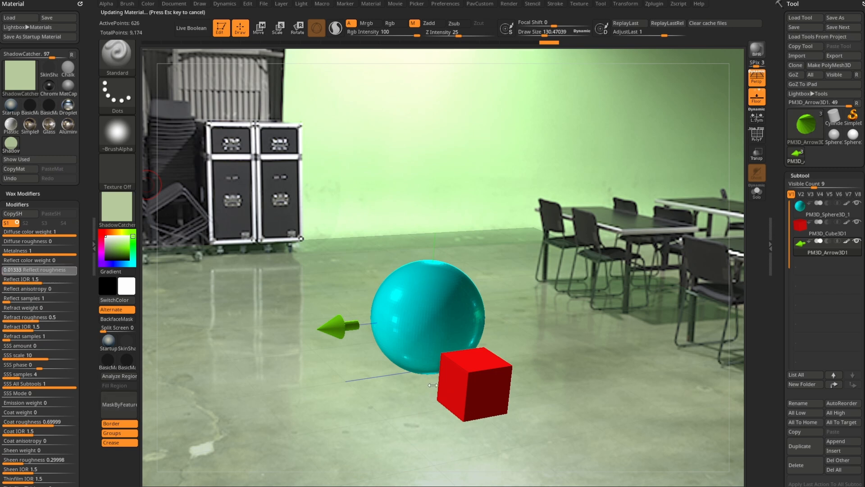
key("ctrl")
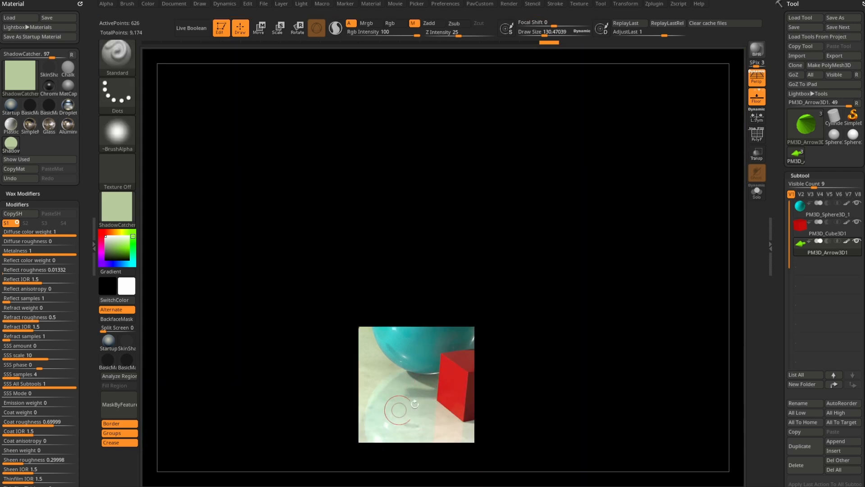
- Set the ShadowCatcher material's Reflect roughness to about 0.493 and test-render the area around the sphere's base and cube
left_click(7, 271)
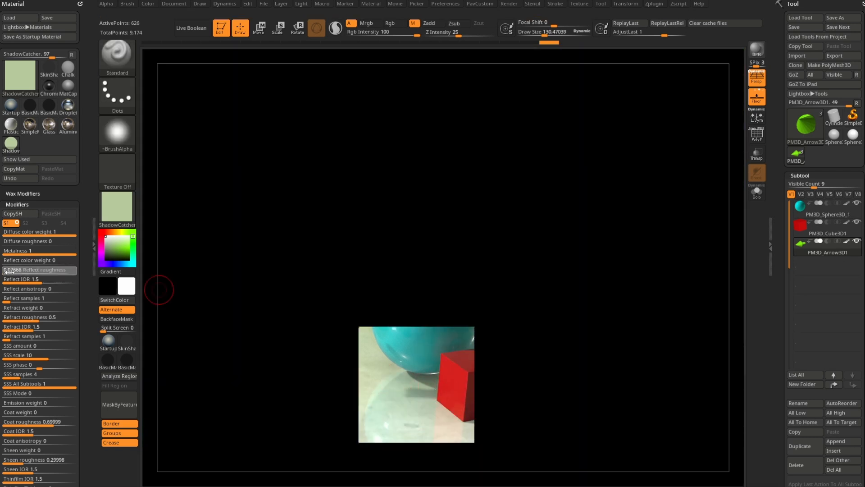
left_click_drag(36, 272, 39, 272)
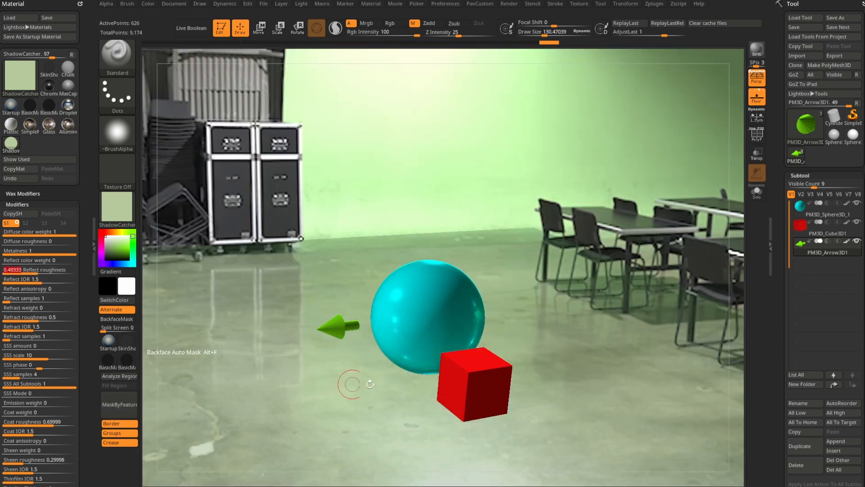
key("ctrl+r")
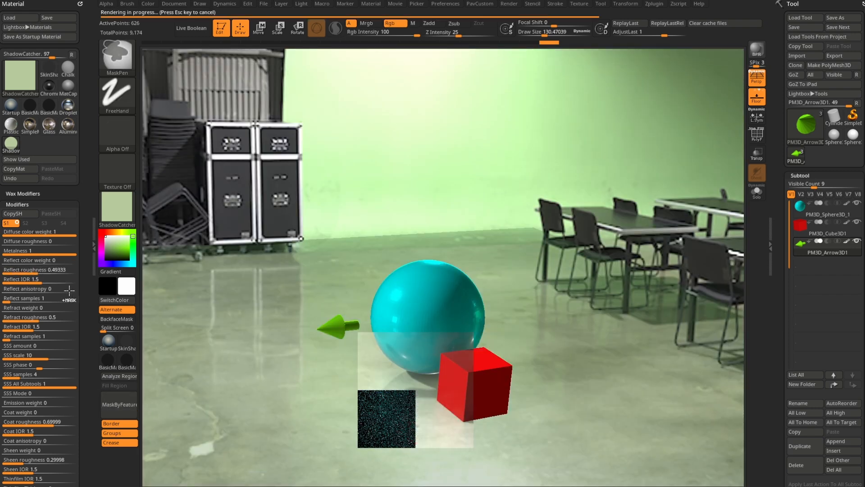
key("Escape")
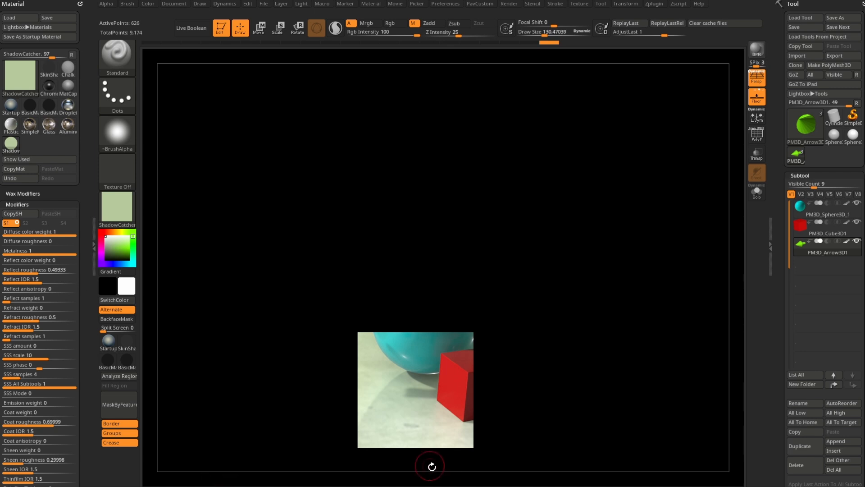
- Compare the latest stored renders of the floor reflections with Render Recall
scroll(78, 196, "down", 15)
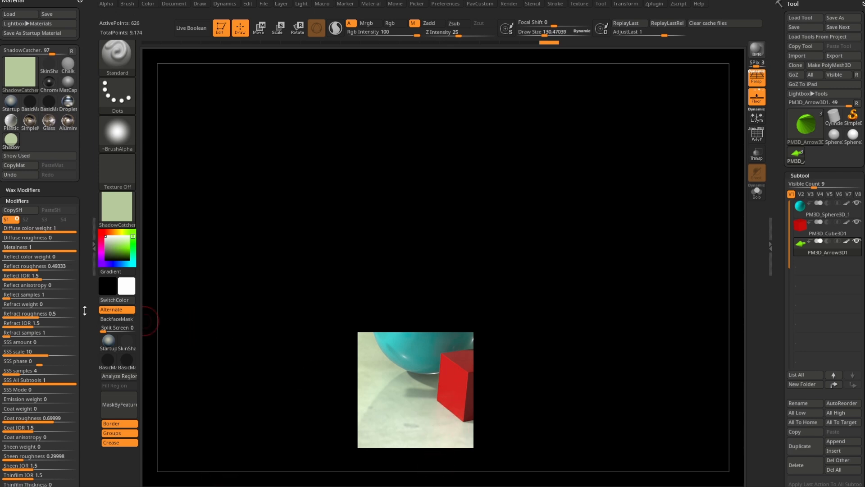
scroll(78, 197, "down", 5)
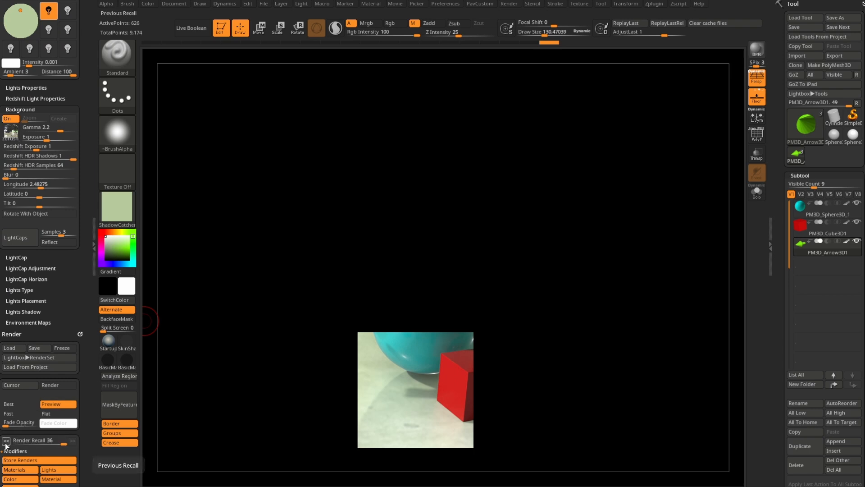
left_click(6, 441)
left_click(73, 442)
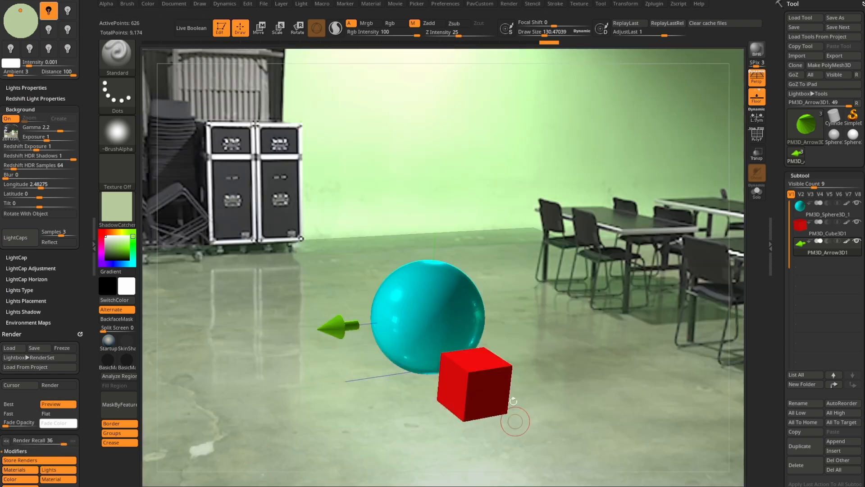
left_click(6, 442)
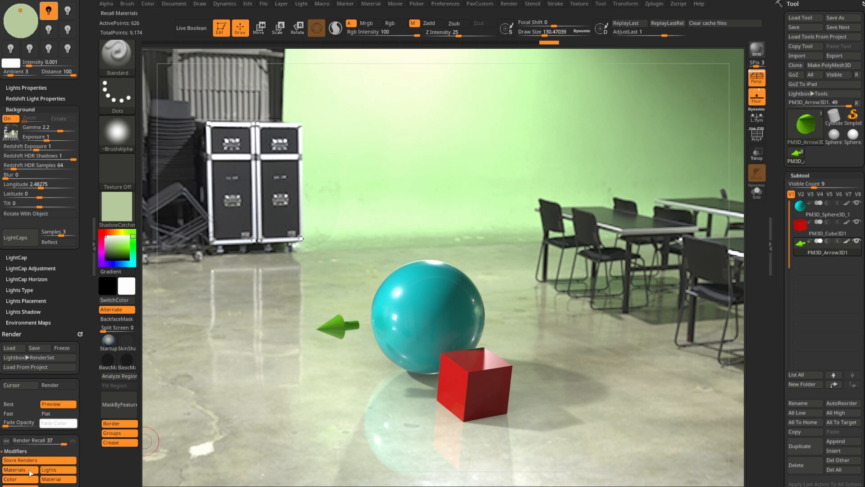
- Collapse the Render modifiers to expose the Redshift Renderer settings and render the full scene at Error Threshold 0.01
left_click_drag(17, 452, 2, 201)
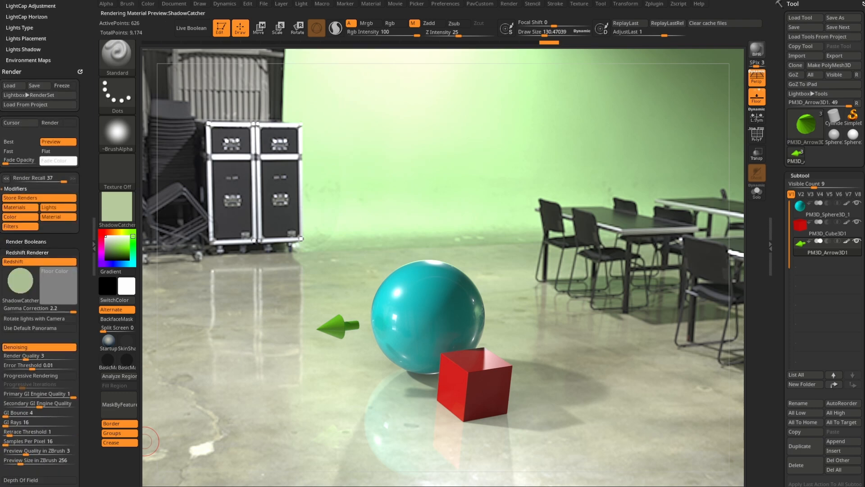
left_click(19, 189)
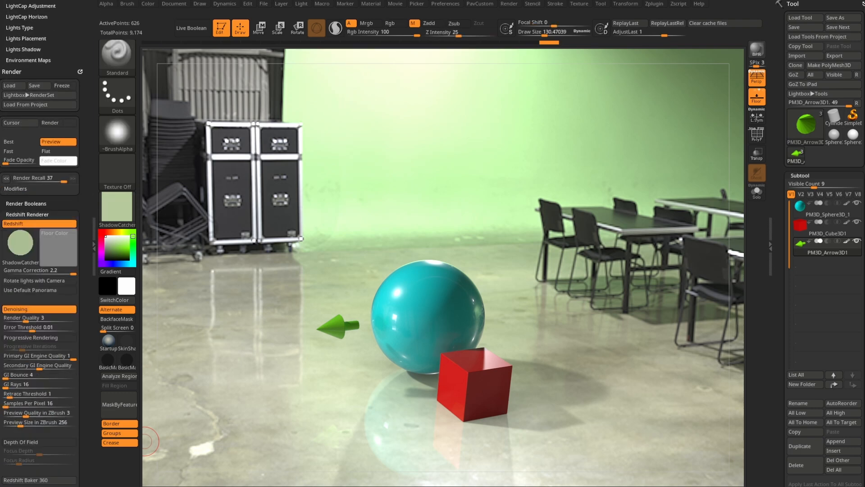
left_click_drag(45, 433, 45, 384)
left_click(657, 137)
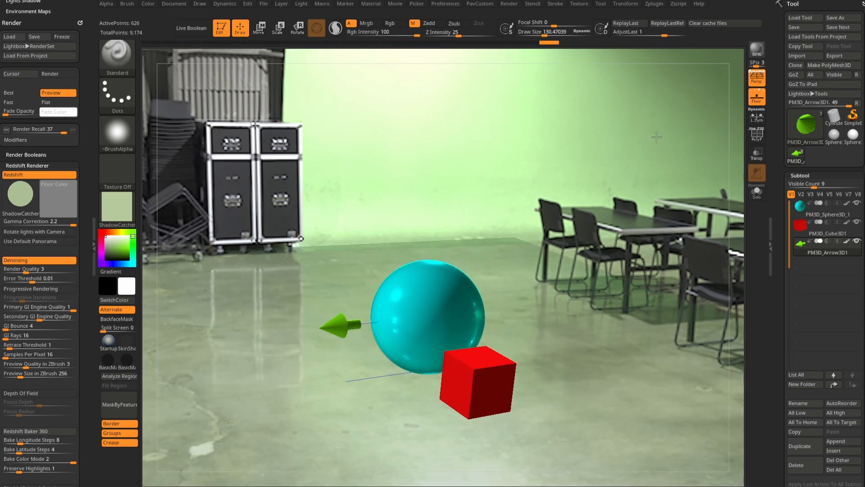
left_click(757, 50)
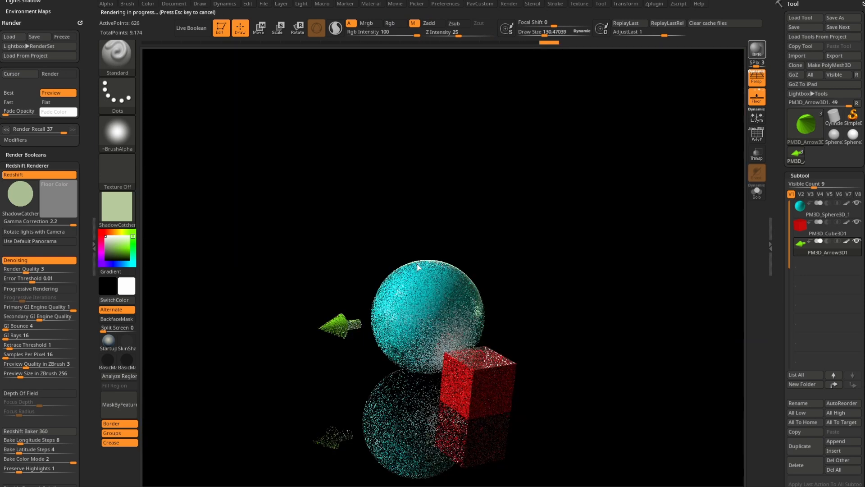
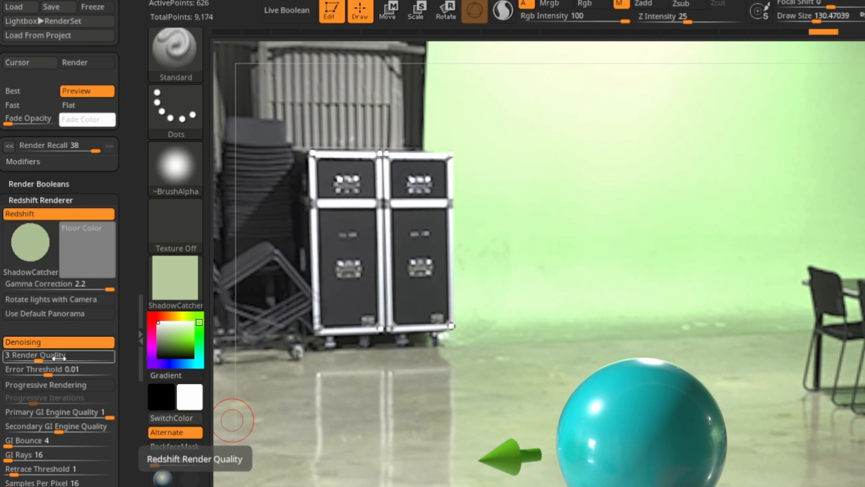
- Read the help description of the Redshift Render Quality setting
key("ctrl")
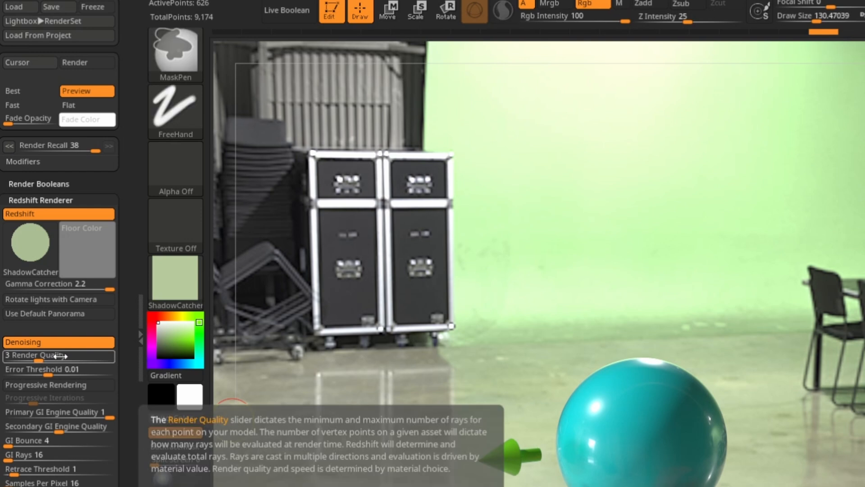
key("ctrl")
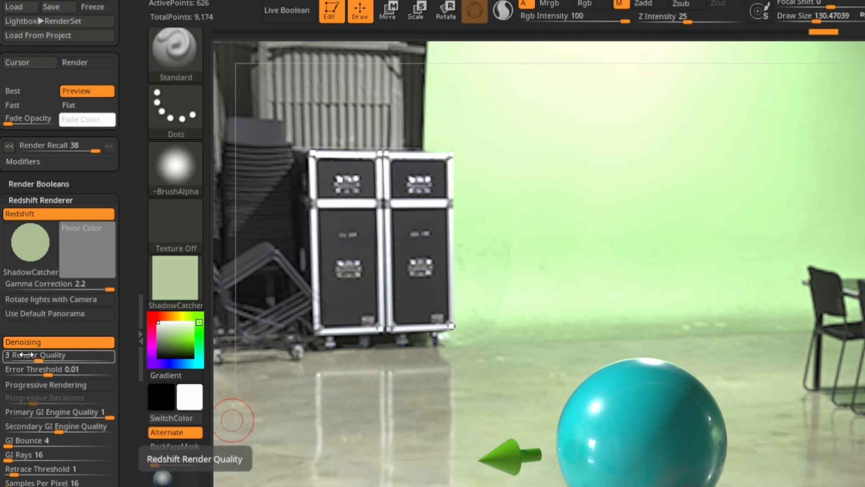
key("ctrl")
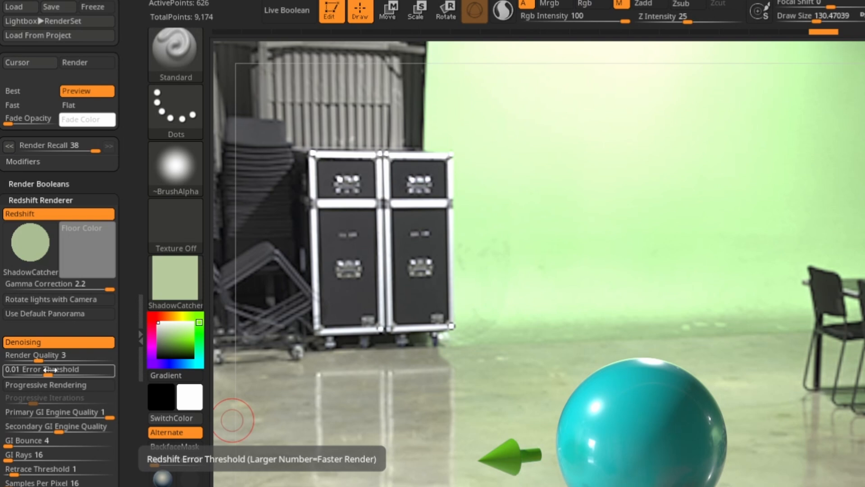
- Set the Redshift Error Threshold to 1 and render the scene from the current view and from a closer one
left_click(48, 370)
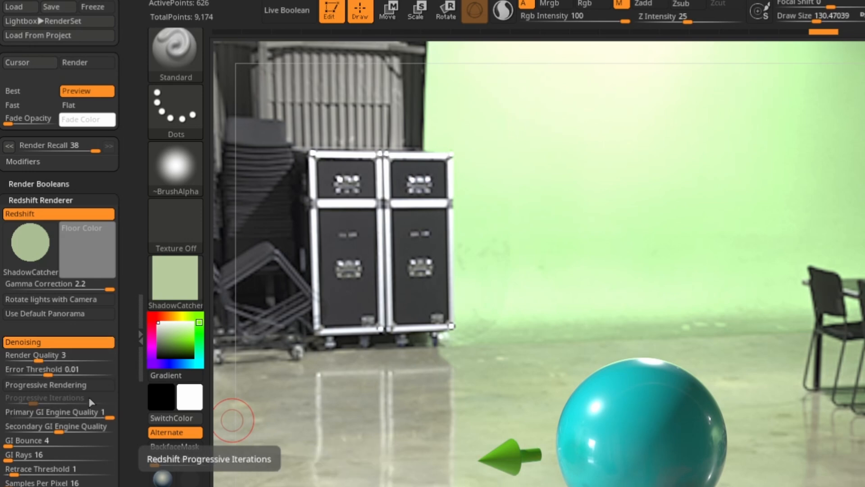
left_click_drag(57, 372, 122, 376)
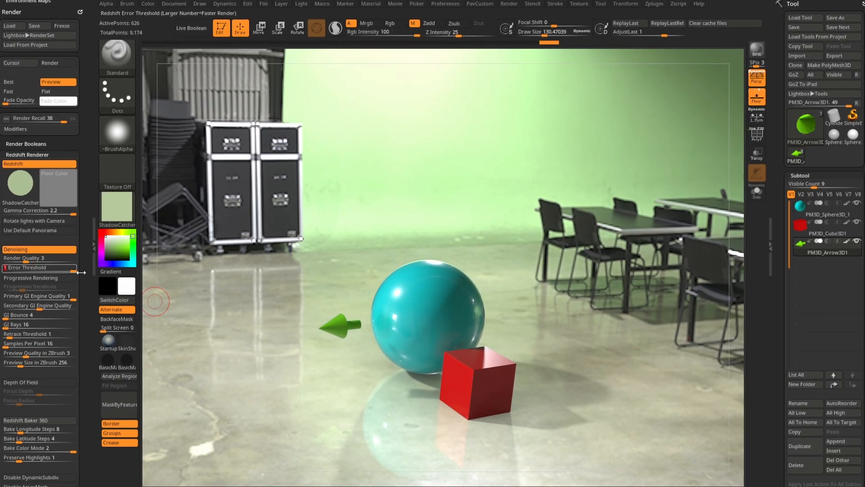
left_click(757, 49)
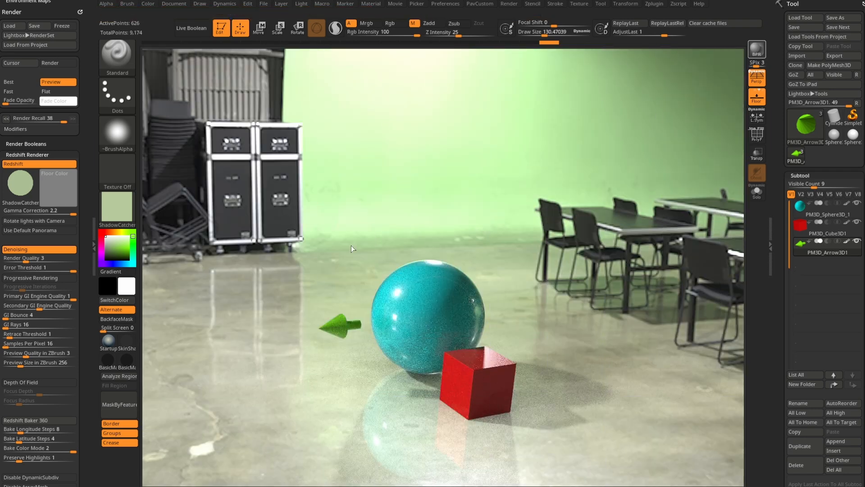
mouse_move(579, 261)
left_mouse_down("alt")
mouse_move(587, 272)
mouse_move(590, 253)
left_mouse_up("alt")
key("shift+r")
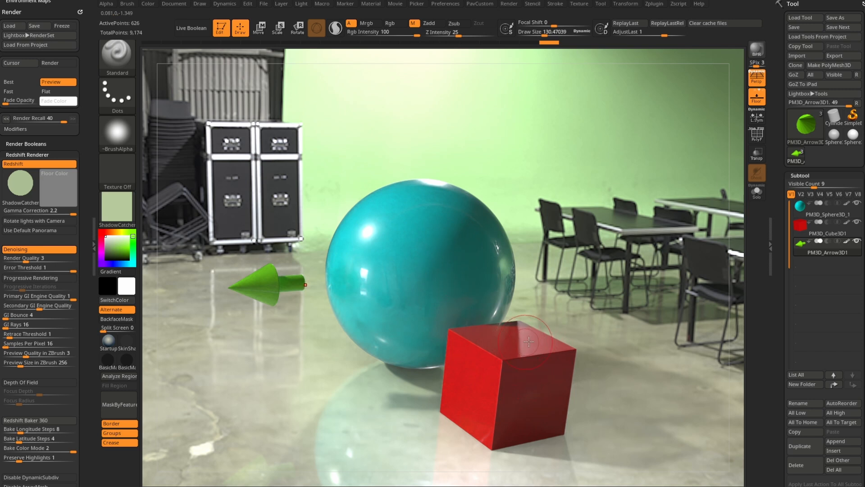
- Reduce the draw size to about 68.5 and render the close view with Denoising switched off
key("s")
left_click_drag(509, 320, 503, 319)
left_click(21, 250)
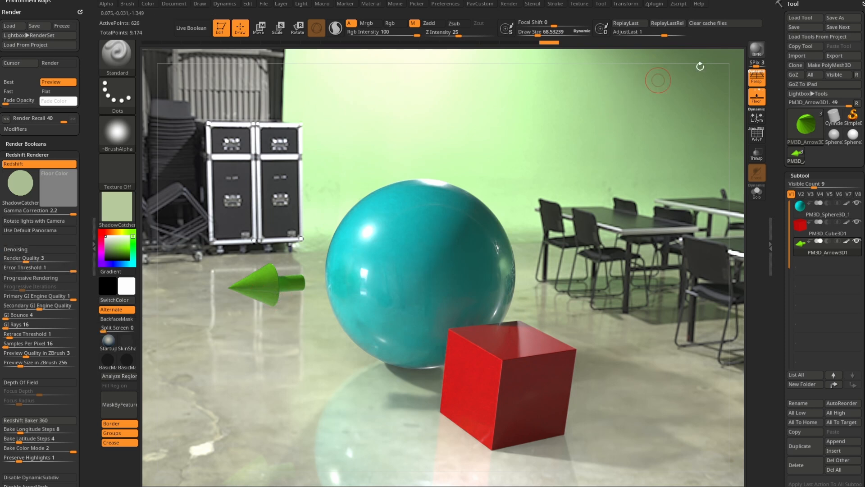
left_click(756, 49)
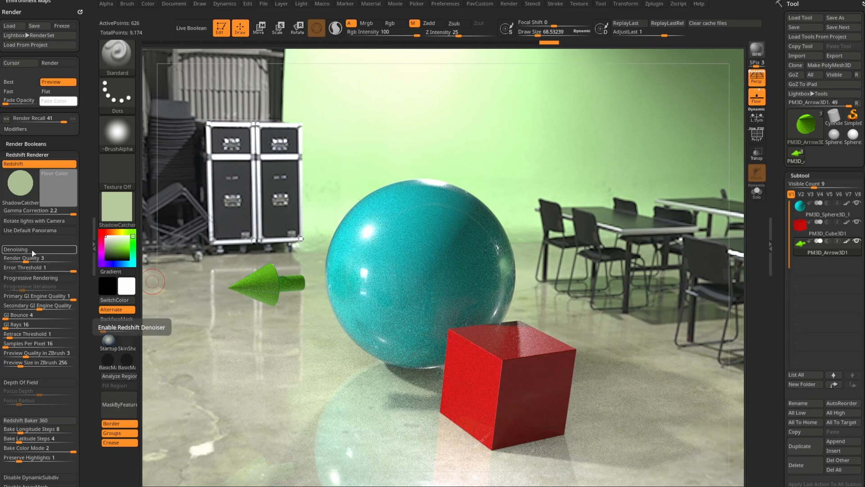
- Switch Denoising back on and render the close view of the sphere and cube again
left_click(16, 250)
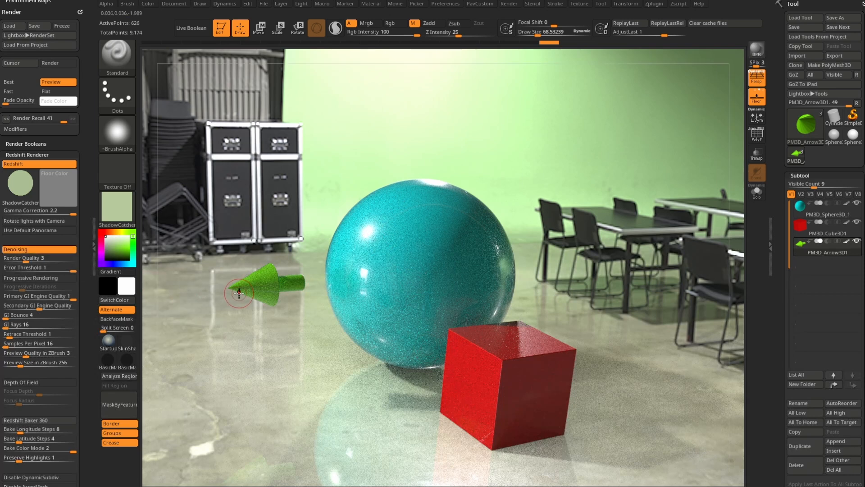
left_click(756, 49)
left_click(757, 51)
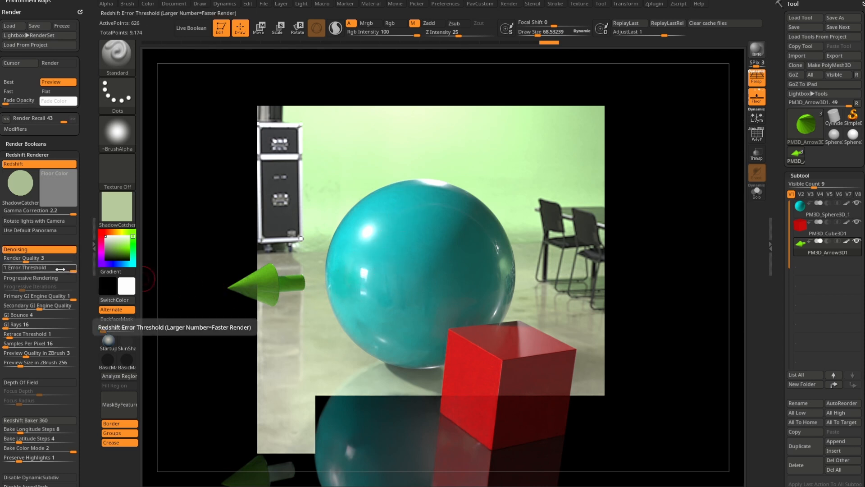
- Lower the Error Threshold to 0.01, adjust it to about 0.07, and test-render part of the sphere and cube
left_click_drag(68, 270, 58, 270)
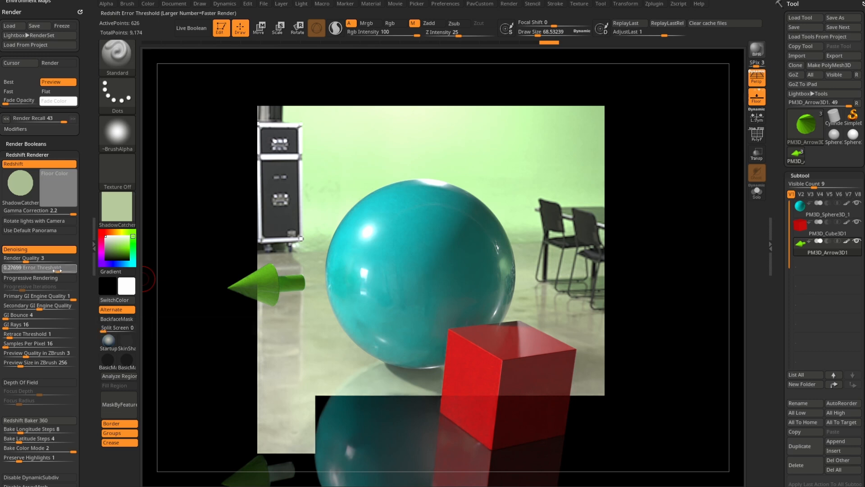
left_click(32, 272)
type(".01")
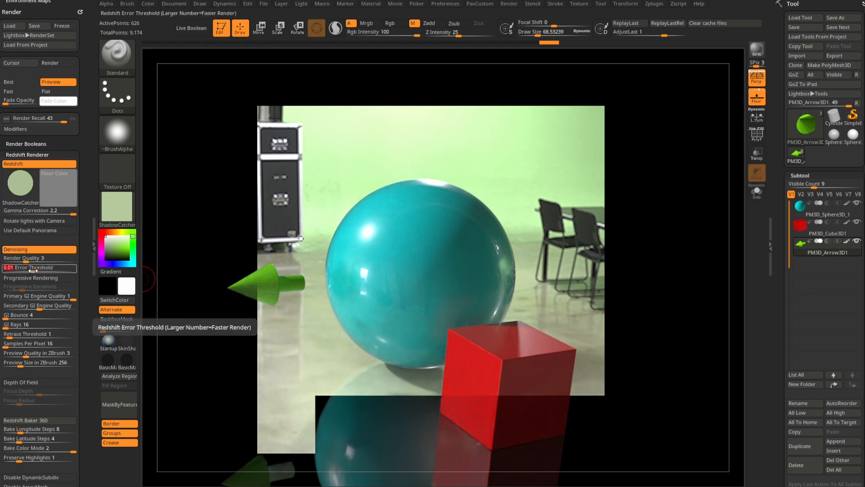
left_click_drag(33, 271, 50, 272)
key("shift+r")
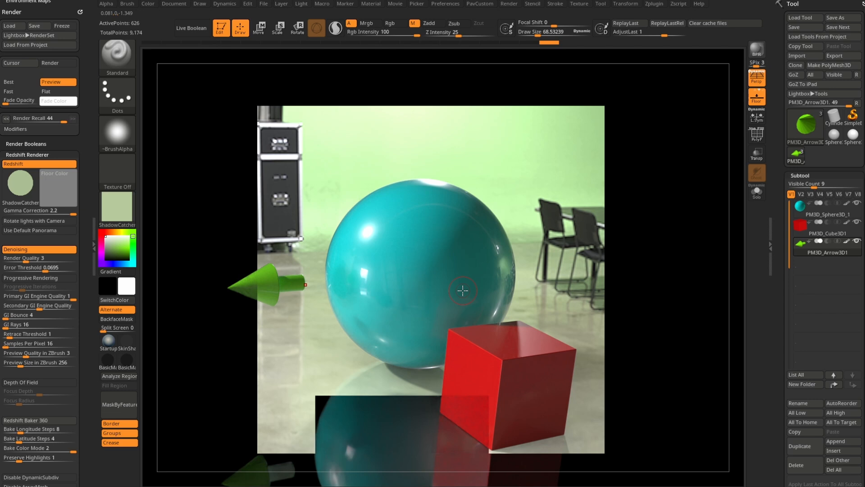
- Set the Error Threshold to 0.01 and switch on Progressive Rendering
left_click_drag(45, 271, 50, 271)
key("BackSpace")
left_click(40, 278)
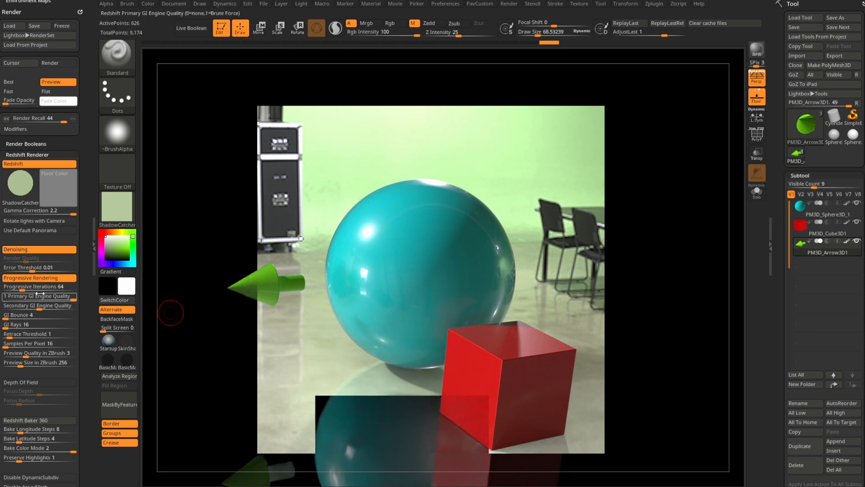
left_click(29, 278)
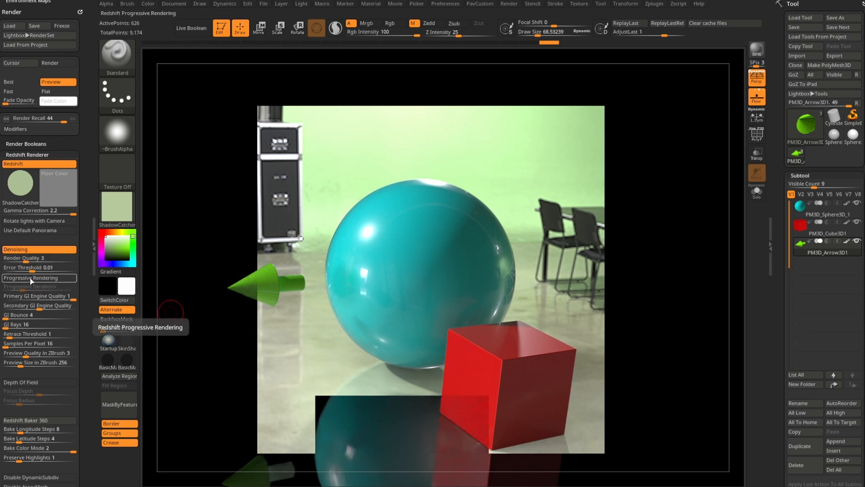
left_click(40, 281)
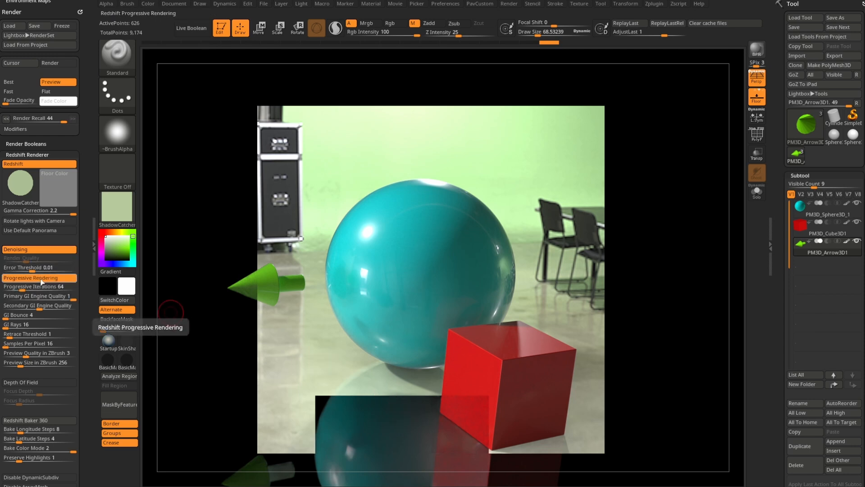
- Render the scene with 64 Progressive Iterations, from the close view and from a rotated, more distant view
left_click(22, 287)
left_click(57, 296)
left_click(71, 306)
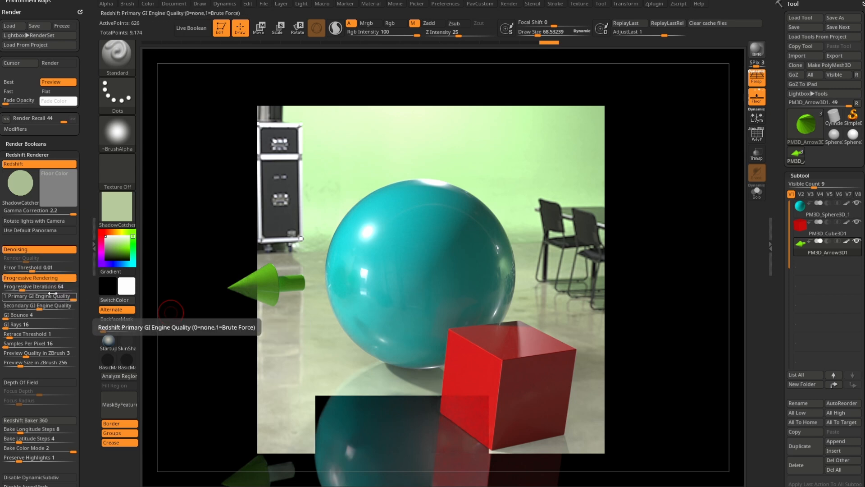
left_click(28, 289)
key("ctrl")
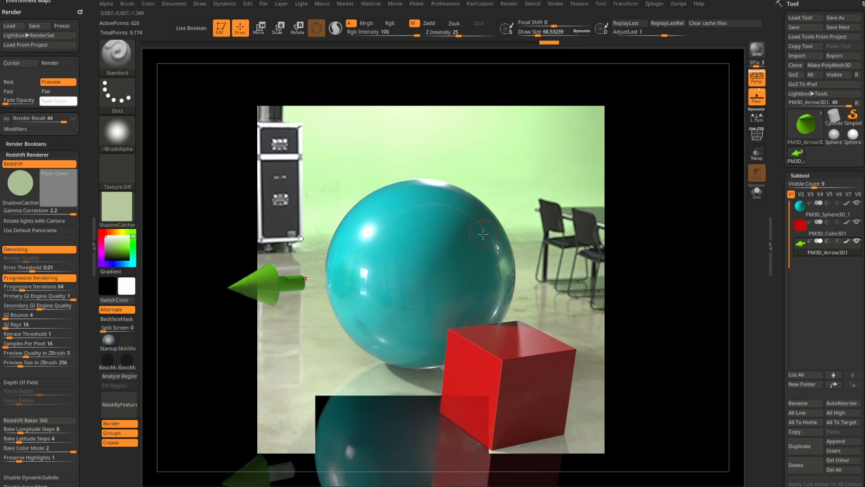
left_click(757, 50)
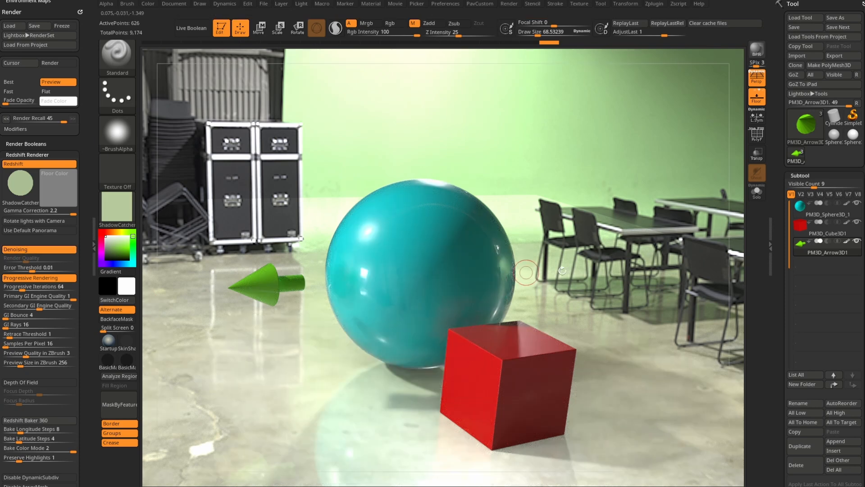
left_click_drag(573, 263, 549, 325, "alt")
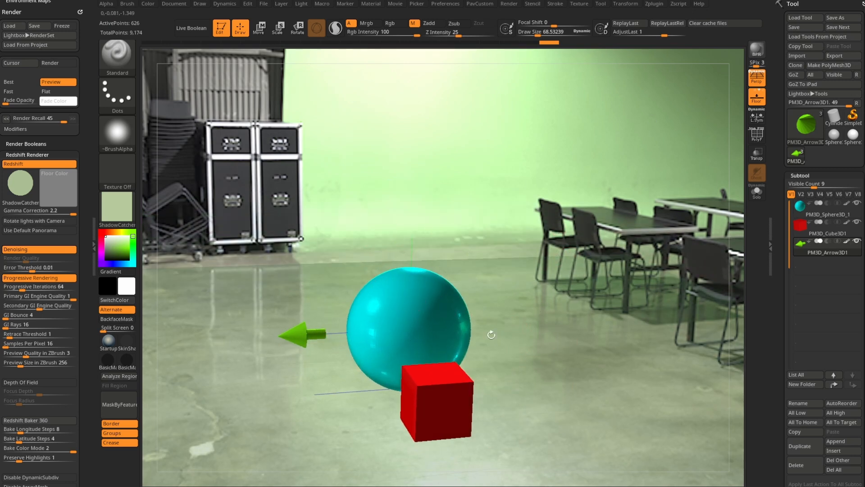
left_click(757, 49)
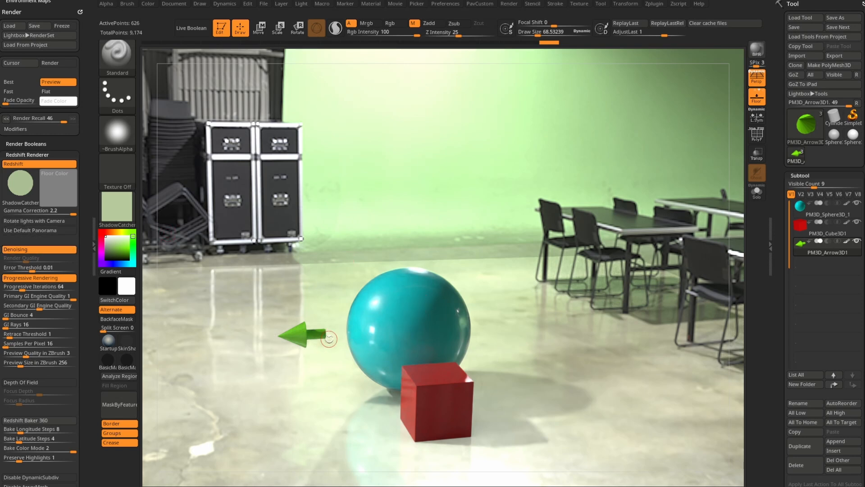
- Set the Progressive Iterations to 1 and render the scene with Denoising off and with Denoising on
left_click_drag(21, 289, 4, 289)
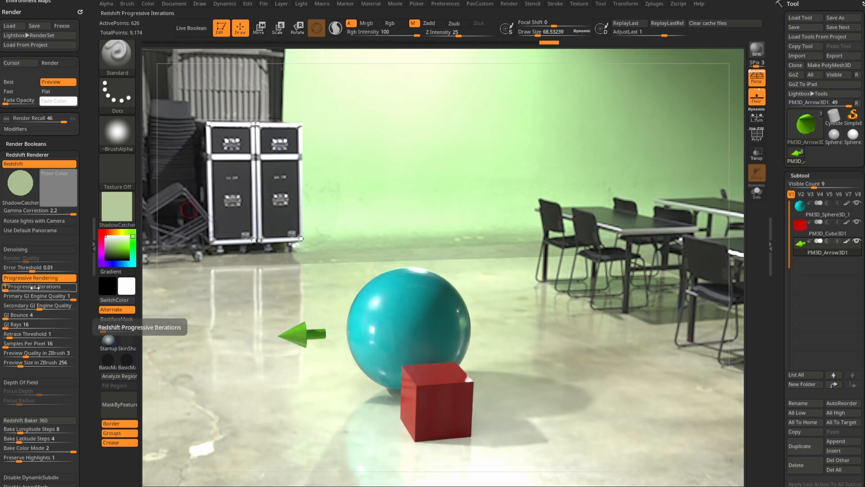
left_click(751, 54)
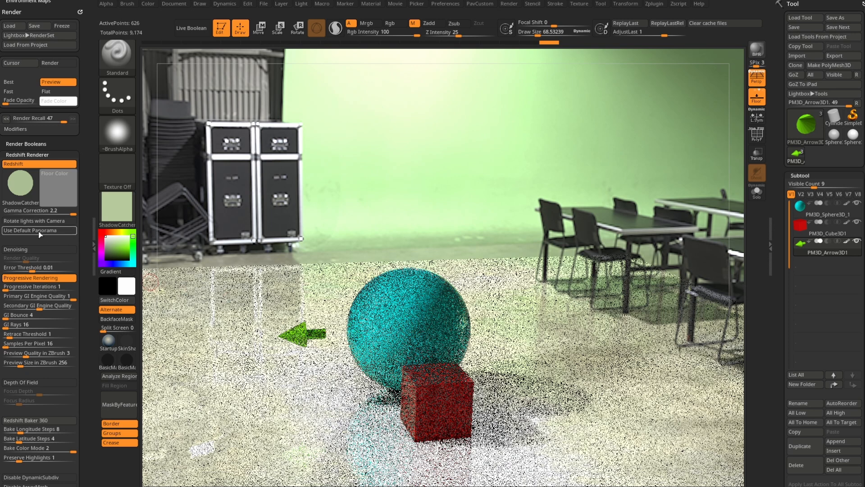
left_click(31, 248)
left_click(757, 48)
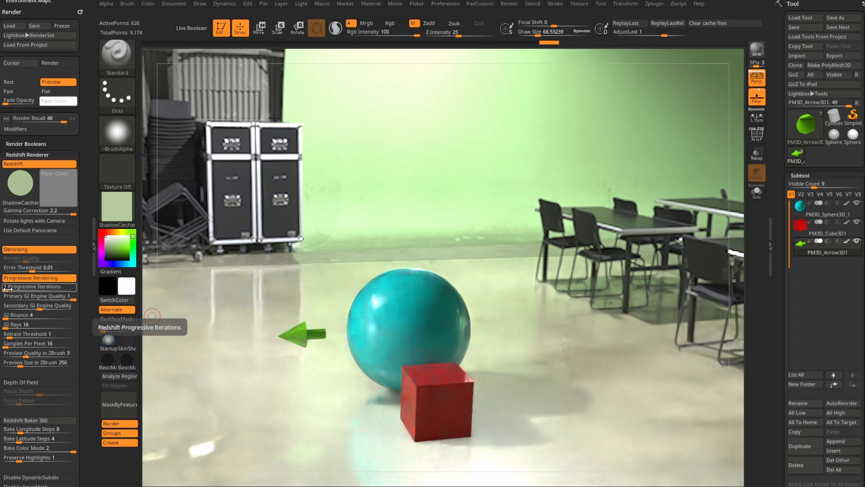
- Set the Progressive Iterations to 25
left_click_drag(9, 291, 20, 292)
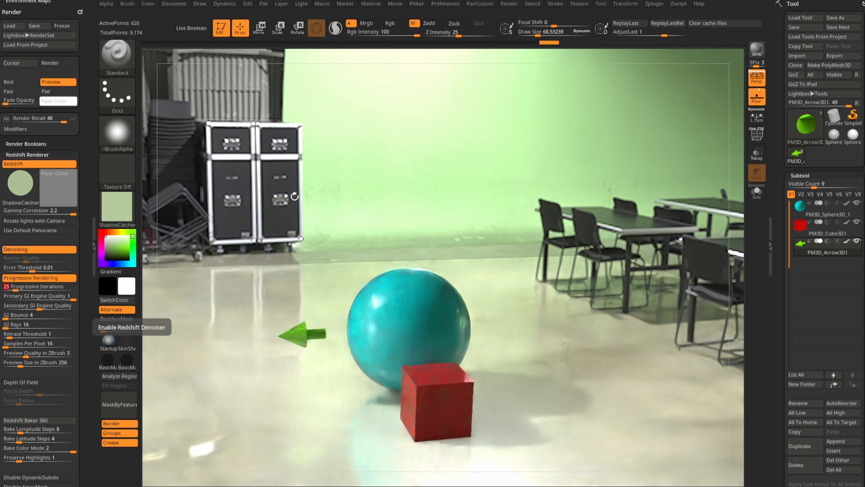
- Render the scene with 25 Progressive Iterations, and set the Progressive Iterations back to 64
left_click(757, 49)
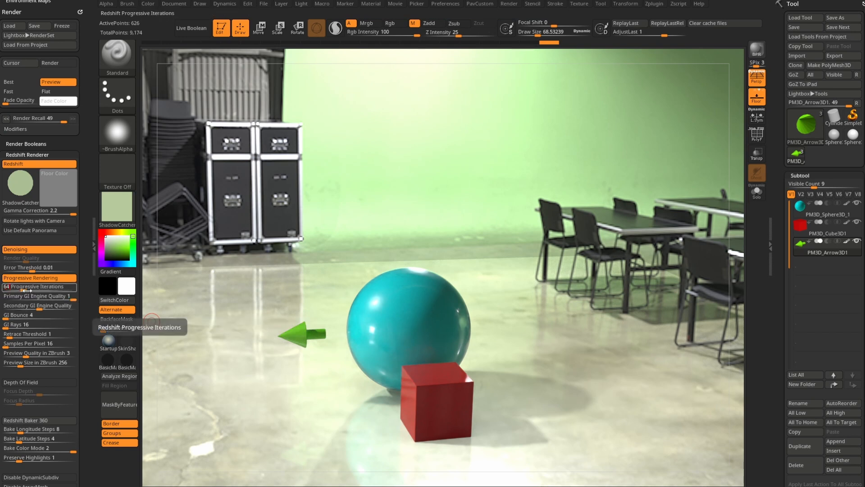
left_click_drag(530, 246, 512, 246)
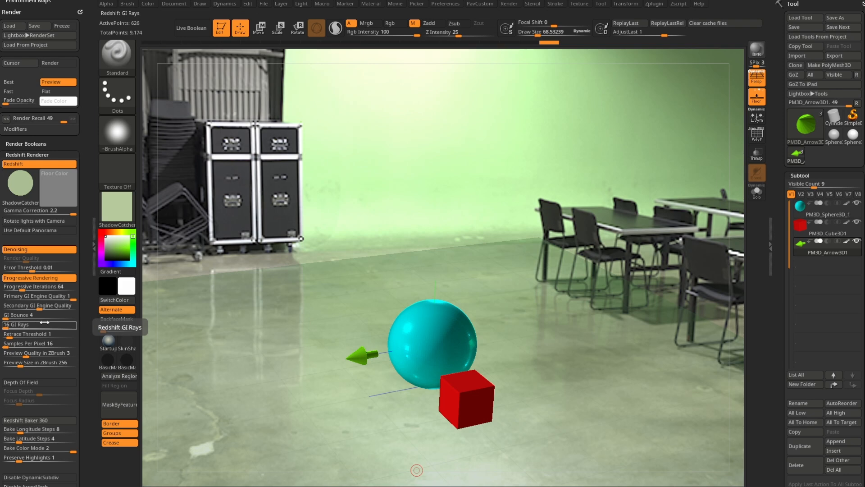
left_click_drag(457, 240, 172, 243)
- Set the ShadowCatcher material's Reflect roughness to about 0.053 and render the scene from a slightly rotated view
left_click_drag(83, 98, 92, 292)
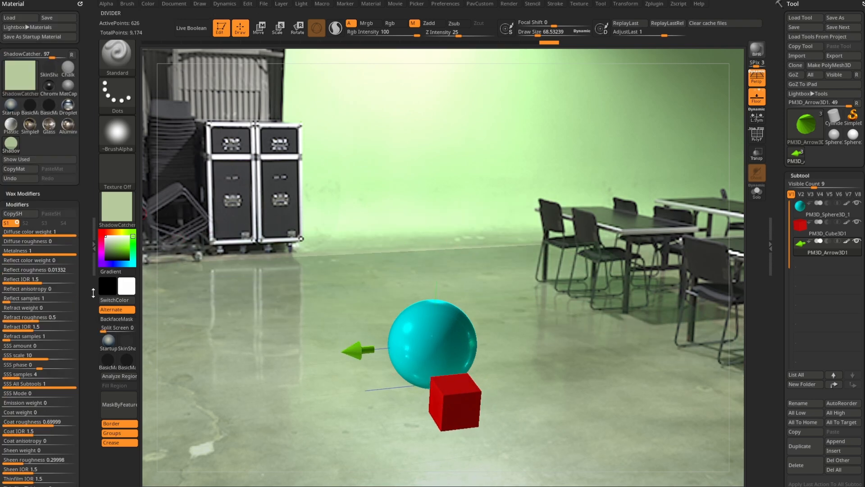
left_click(115, 201)
left_click(547, 377)
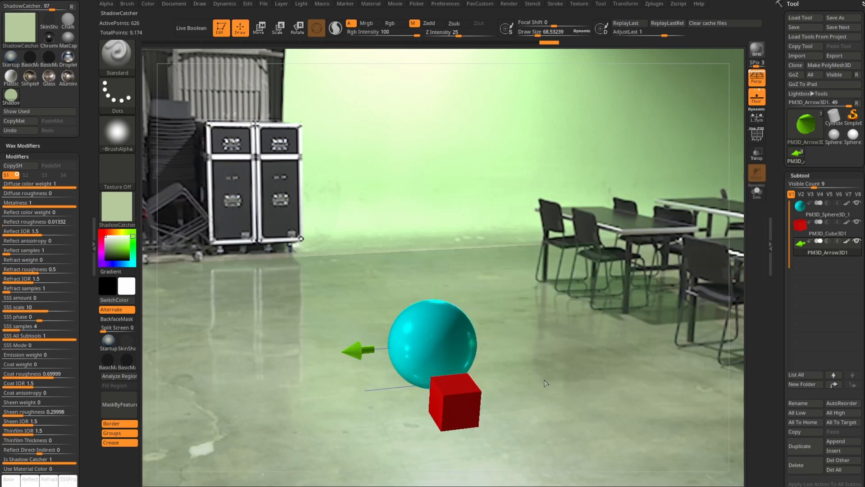
left_click_drag(83, 191, 84, 149)
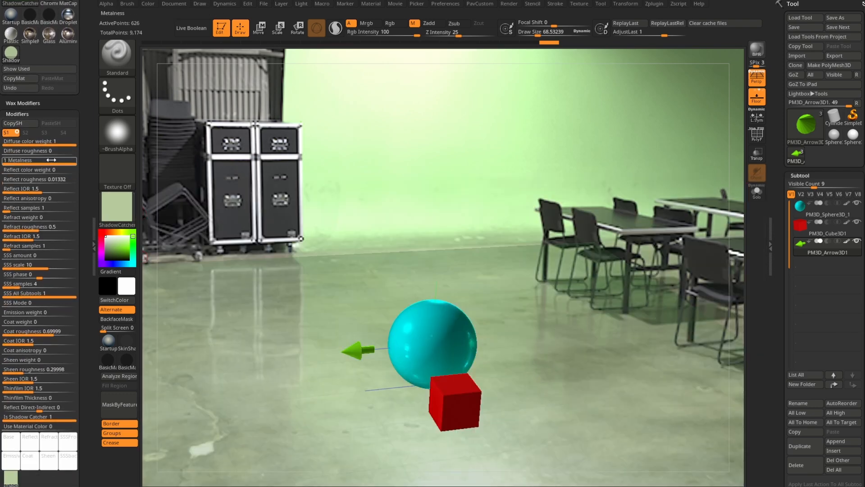
left_click(9, 181)
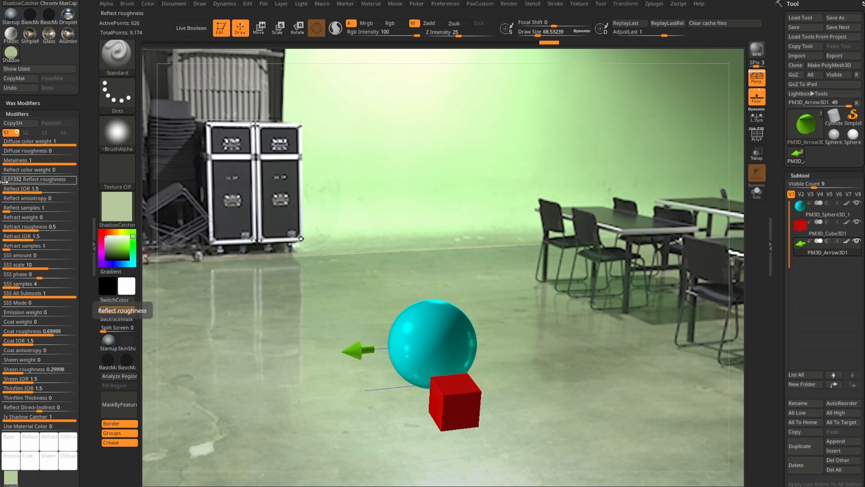
mouse_move(9, 181)
left_mouse_down()
mouse_move(19, 191)
mouse_move(11, 182)
left_mouse_up()
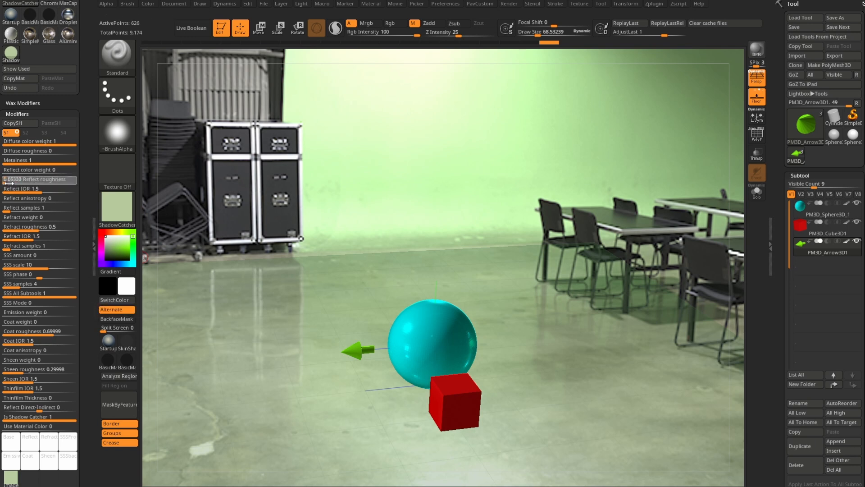
left_click_drag(494, 189, 501, 193)
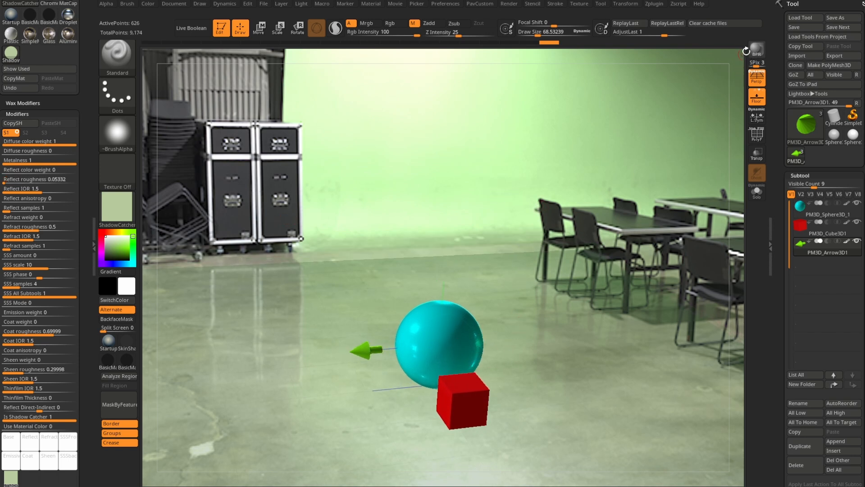
left_click(756, 50)
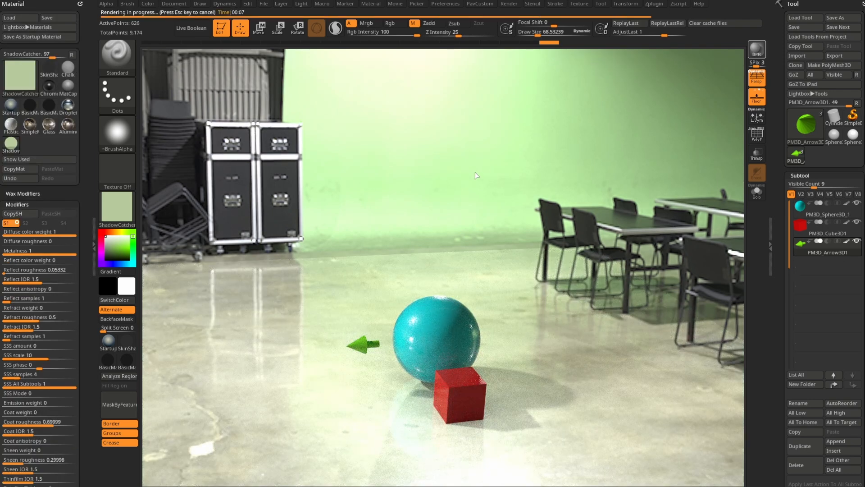
- Save the material as ShadowCatcherShiny in the ZStartup > Materials folder of Maxon ZBrush 2025
left_click(109, 209)
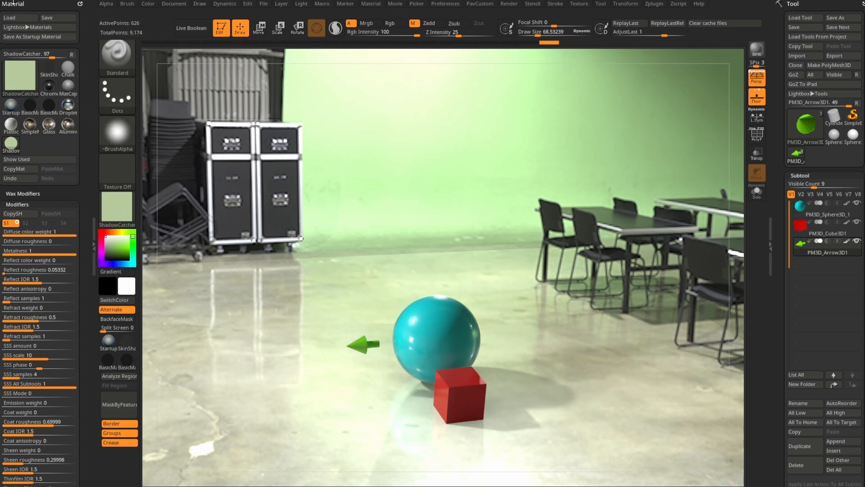
left_click(56, 18)
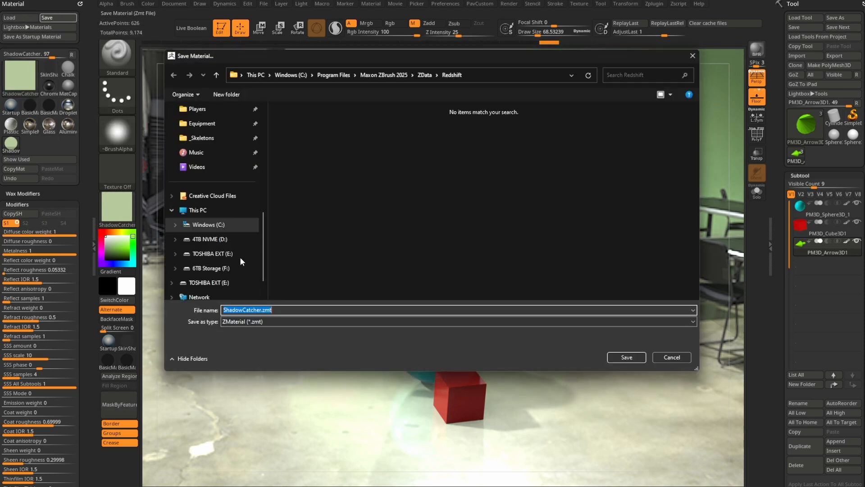
scroll(212, 190, "up", 5)
left_click(212, 224)
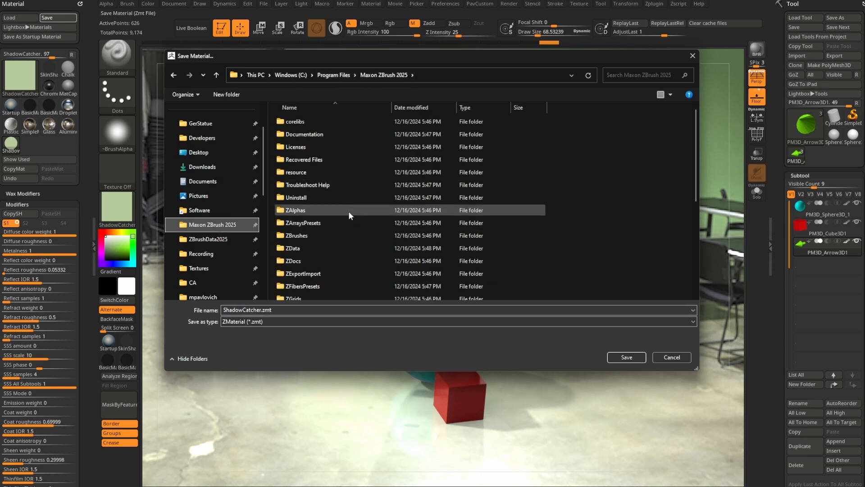
scroll(343, 210, "down", 4)
left_click(310, 293)
double_click(309, 293)
left_click(306, 248)
double_click(306, 248)
double_click(258, 309)
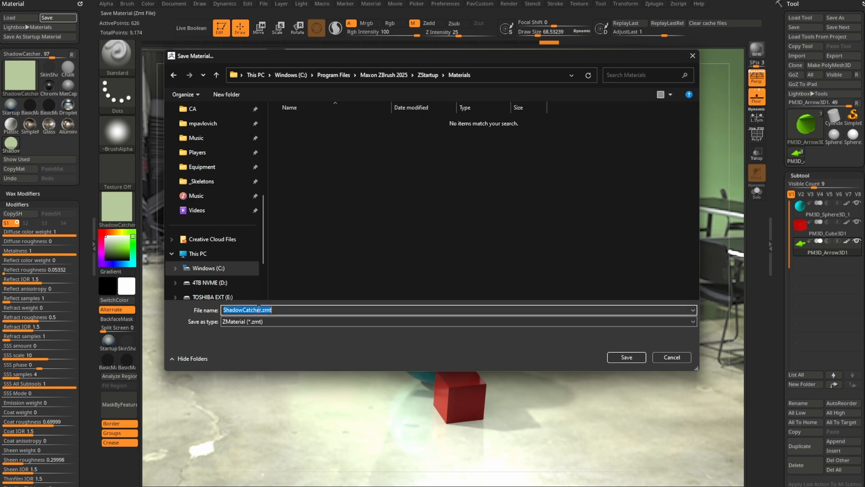
left_click_drag(262, 310, 311, 309)
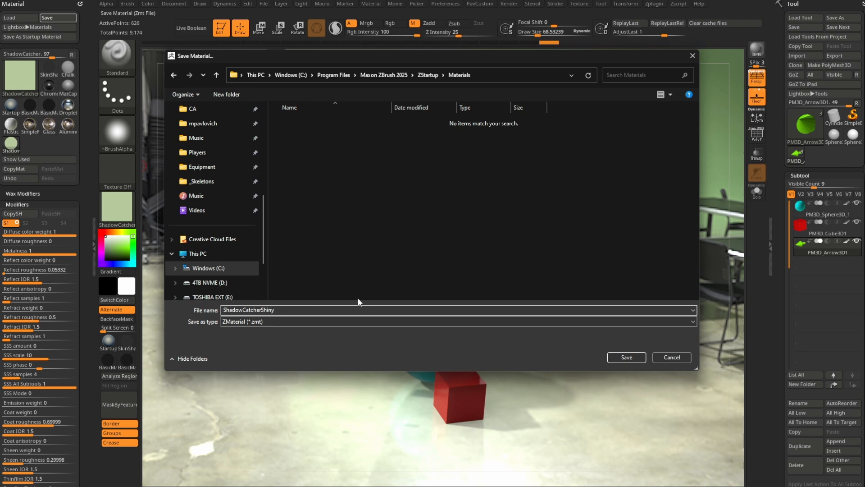
left_click(614, 359)
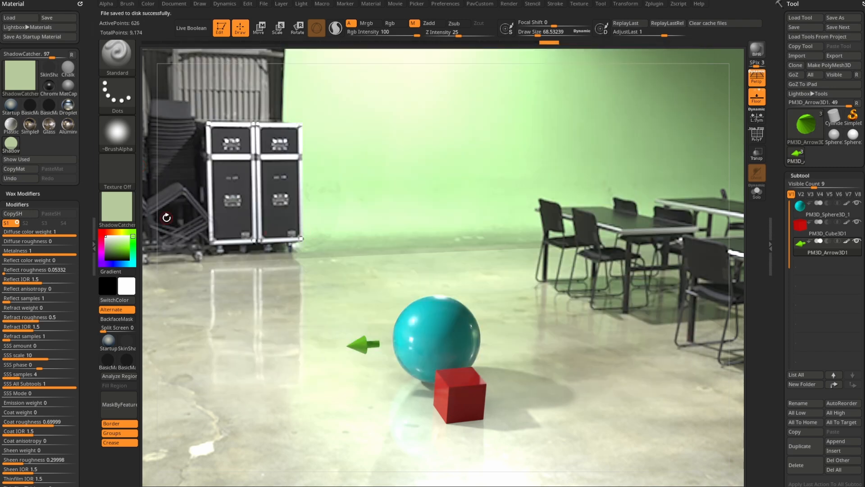
- Save a second copy of ShadowCatcherShiny.zmt in the ZMaterials > RedShift folder of Maxon ZBrush 2025
left_click(127, 219)
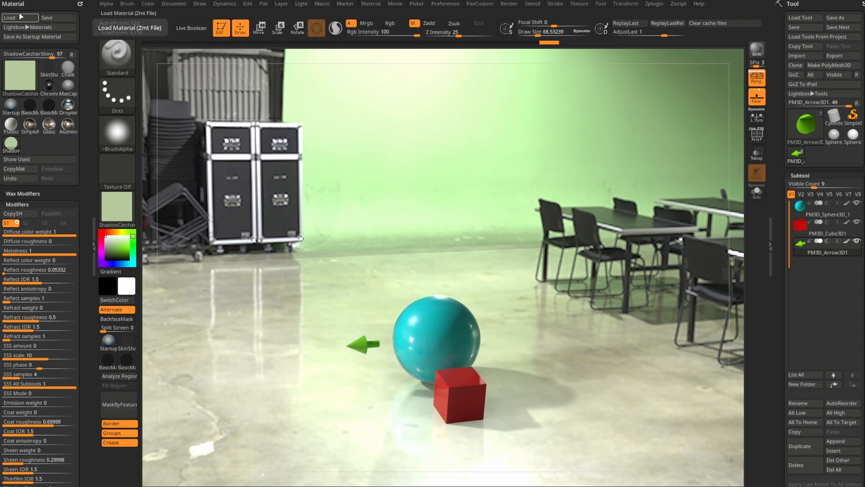
left_click(51, 17)
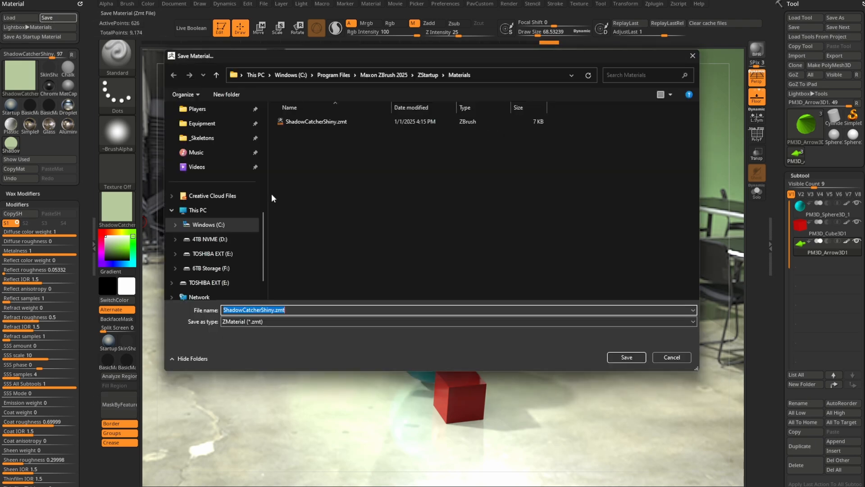
left_click(374, 74)
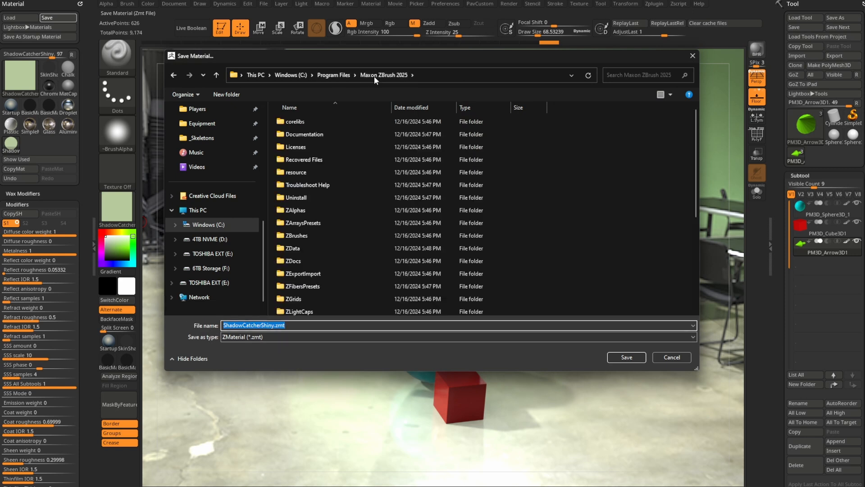
scroll(330, 229, "down", 1)
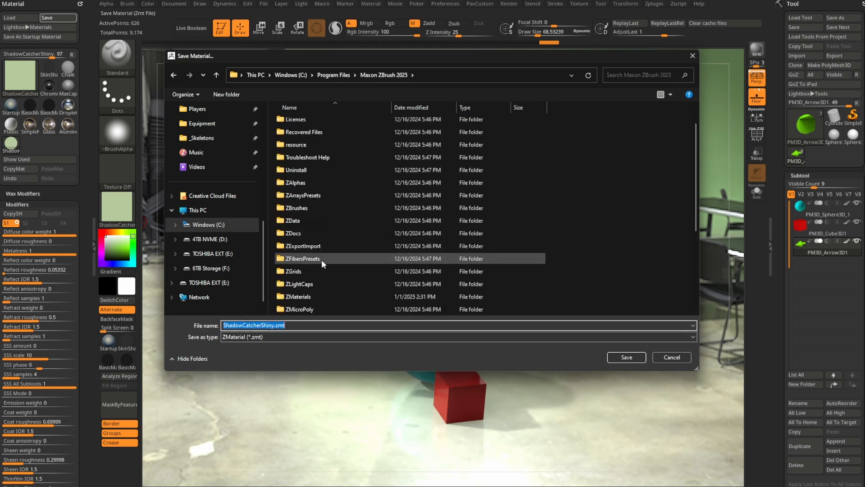
double_click(320, 291)
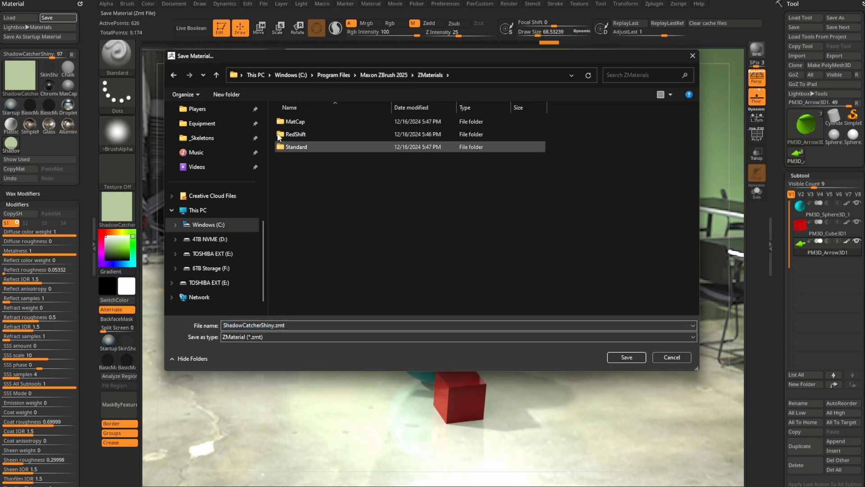
double_click(306, 134)
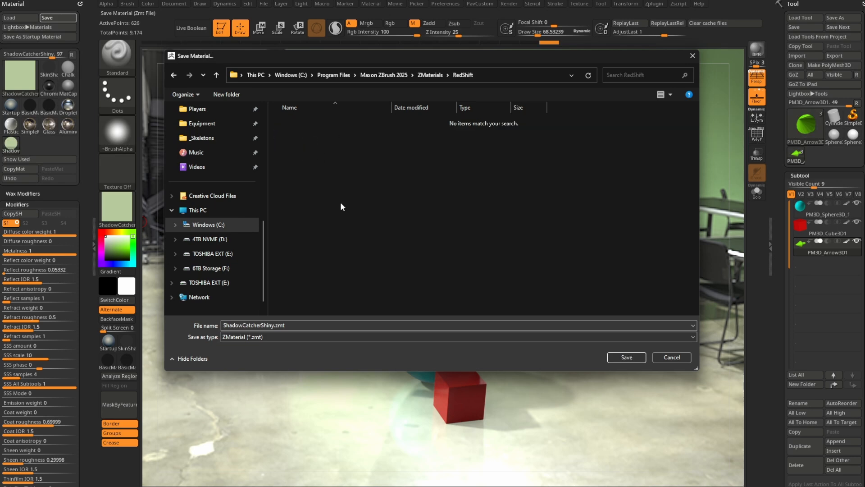
left_click(237, 324)
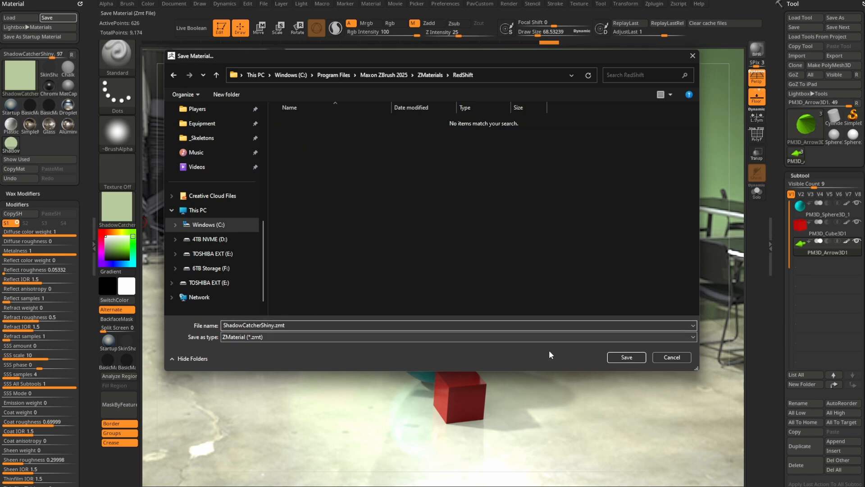
left_click(622, 356)
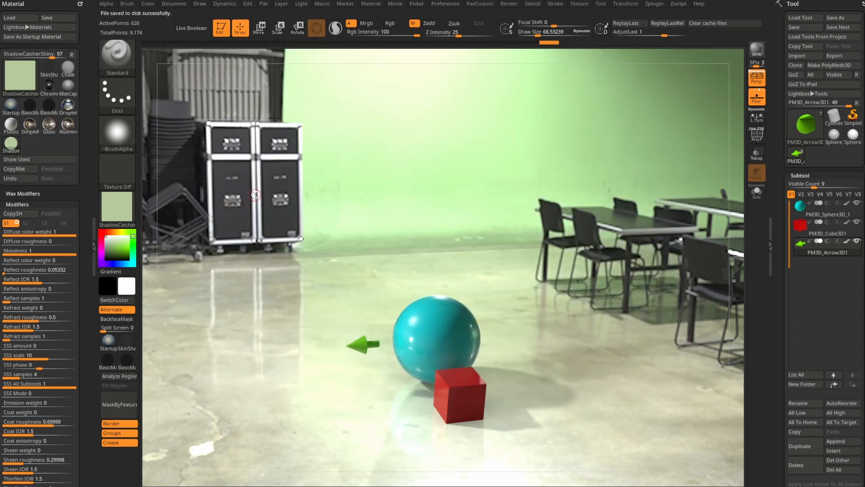
- Browse the Lightbox materials and check the RedShift folder for the saved shadow catcher material
key("comma")
left_click(308, 55)
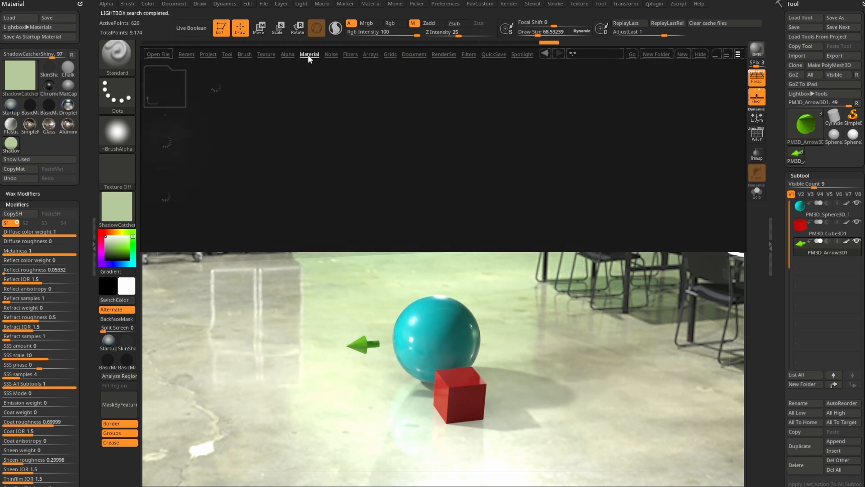
left_click(172, 190)
key("comma")
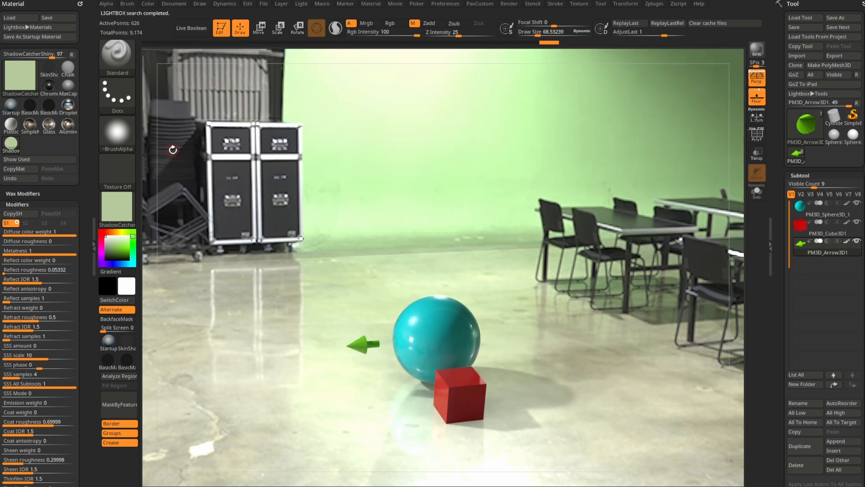
left_click(130, 212)
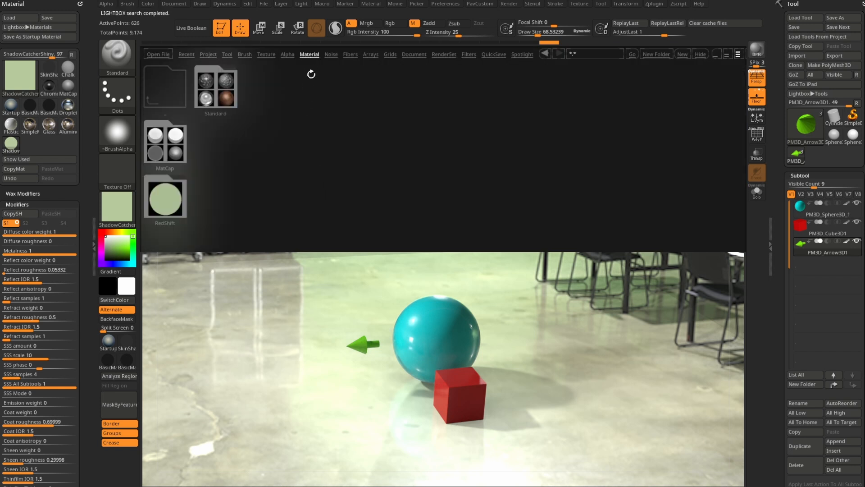
left_click(175, 189)
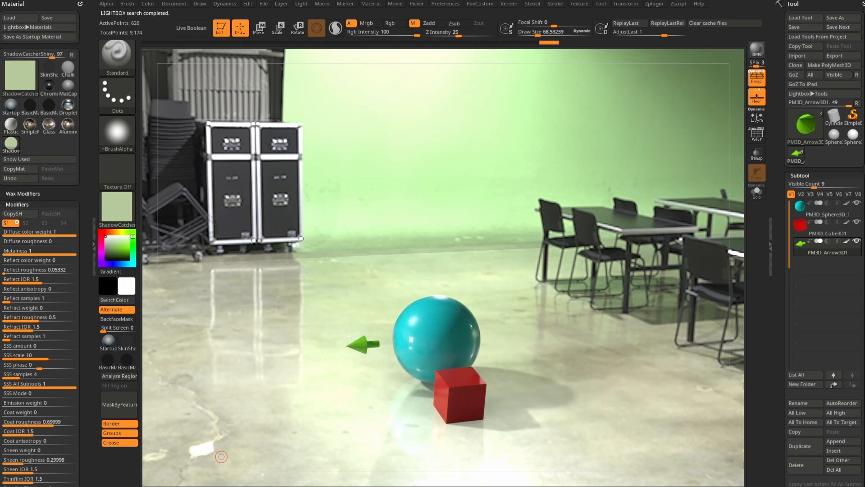
- Switch to File Explorer, view the ZMaterials folder of Maxon ZBrush 2025 and look at its options for creating a new folder
left_click_drag(379, 88, 376, 86)
scroll(395, 186, "down", 3)
double_click(320, 250)
right_click(409, 239)
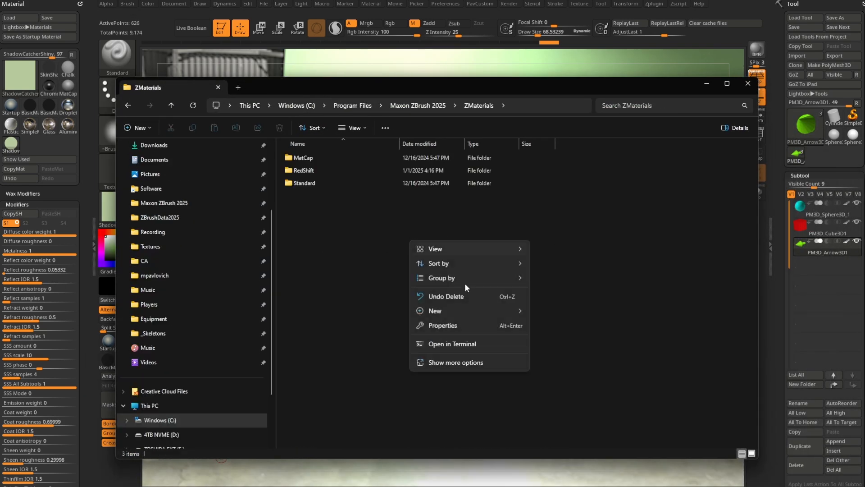
mouse_move(458, 310)
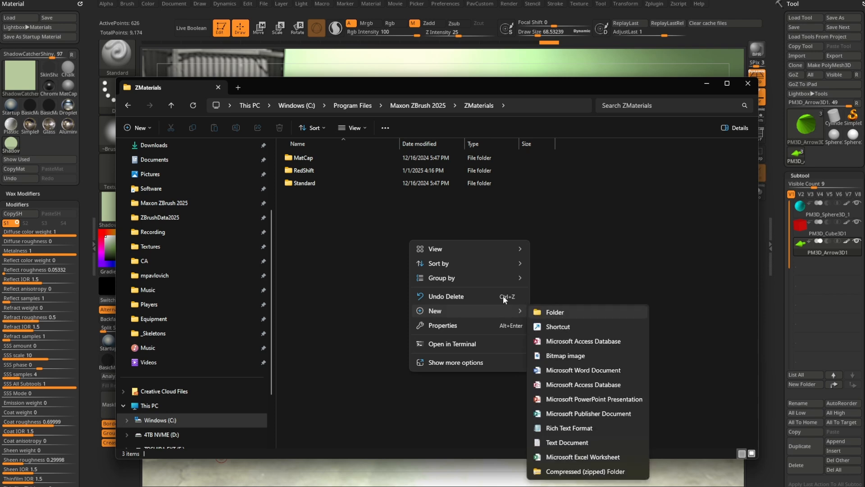
key("Escape")
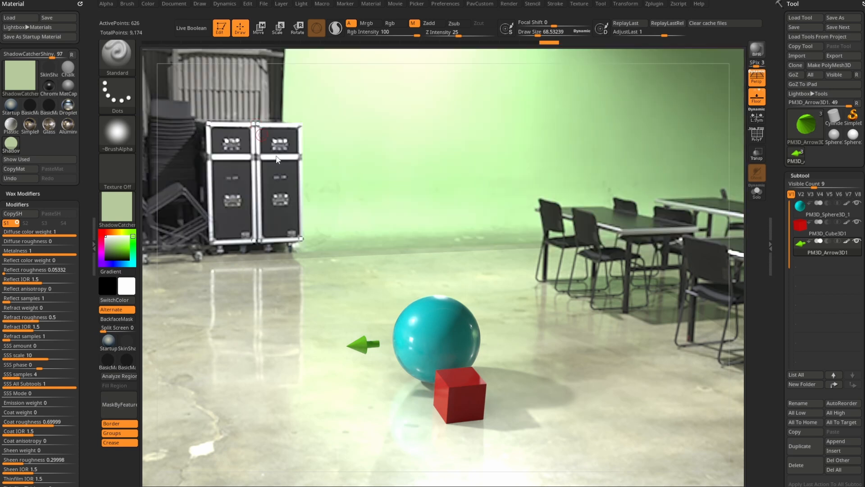
- Bring up the Depth Of Field settings of the Redshift Renderer
left_click(81, 3)
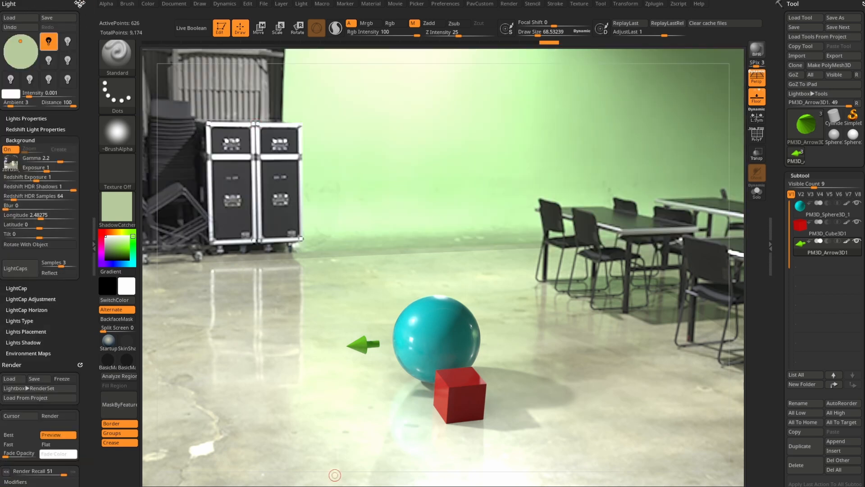
left_click(79, 3)
scroll(38, 226, "down", 2)
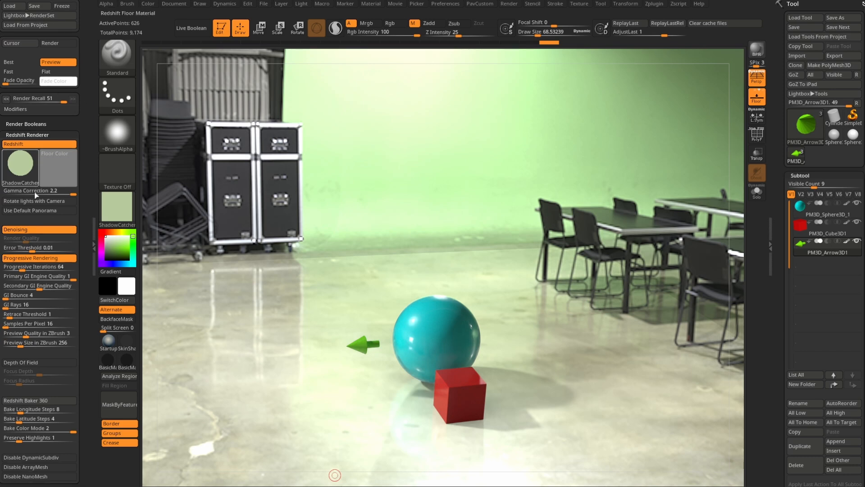
scroll(38, 264, "down", 2)
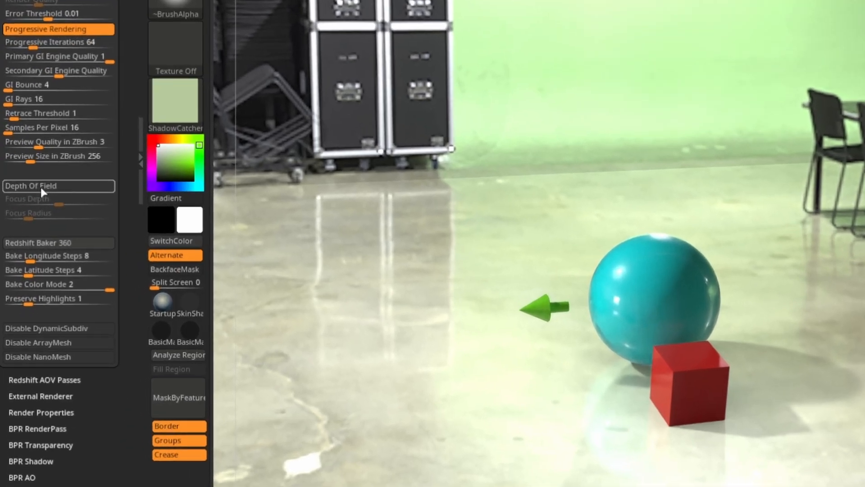
- Select the turquoise sphere, move it farther back from the red cube and return to Draw mode
left_click_drag(820, 282, 708, 262)
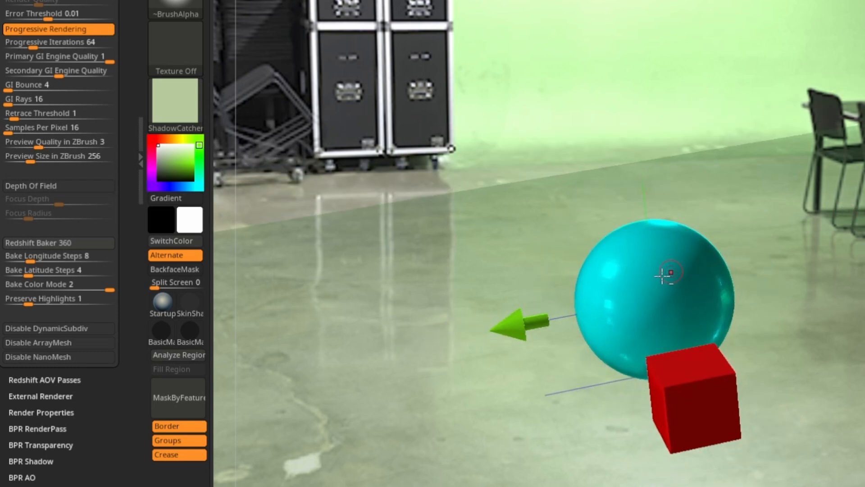
key("w")
left_click_drag(627, 273, 543, 174)
mouse_move(804, 256)
left_mouse_down()
mouse_move(806, 203)
mouse_move(807, 242)
mouse_move(844, 259)
mouse_move(757, 234)
mouse_move(817, 274)
left_mouse_up()
key("q")
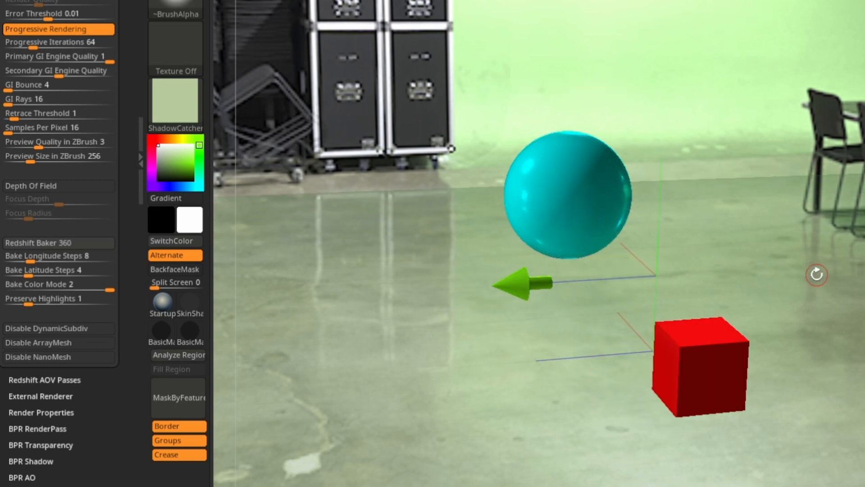
- Enable Depth Of Field for the Redshift render, pick the Focus Depth from the red cube and render the scene
left_click(50, 186)
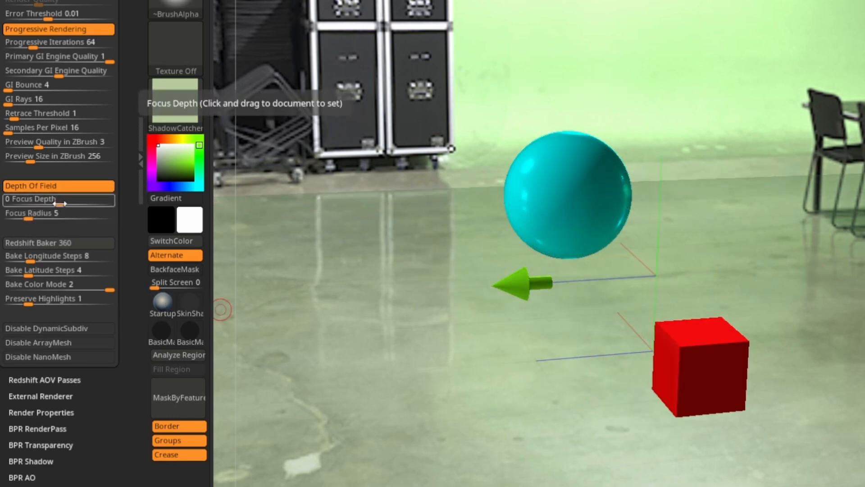
left_click_drag(59, 197, 681, 349)
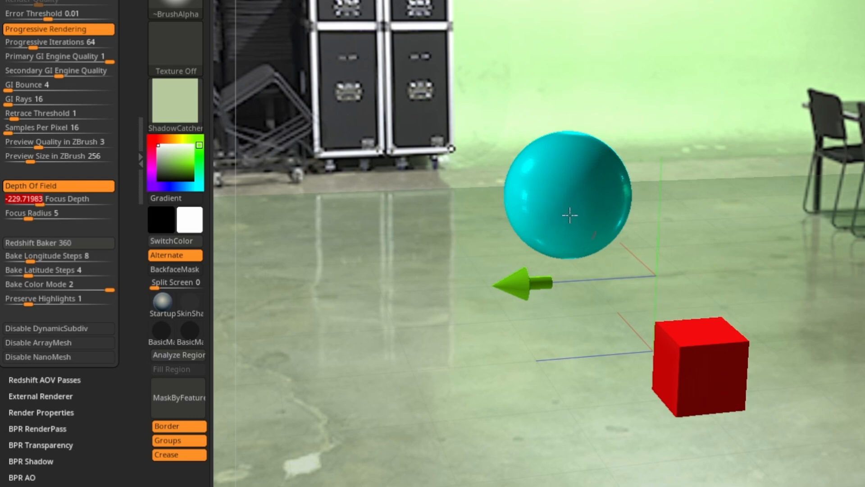
left_click_drag(42, 201, 680, 346)
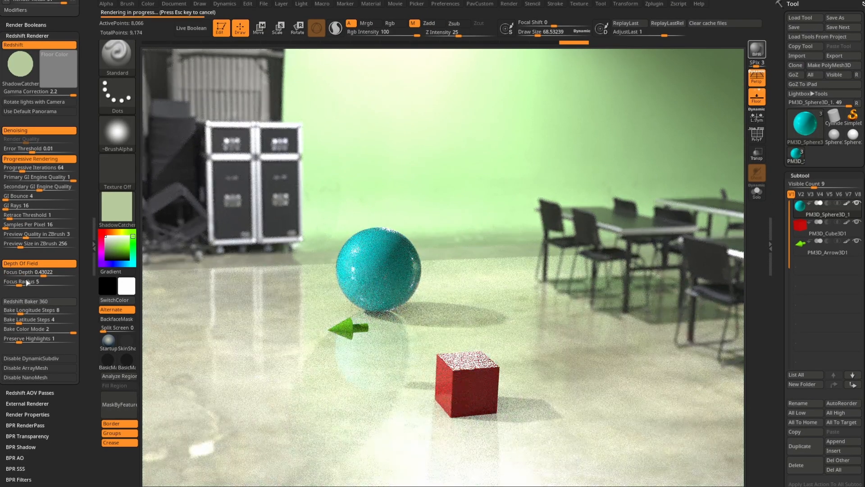
- Look up the Focus Radius help, set Focus Radius to 17 and render the scene again
left_click(27, 283)
key("ctrl")
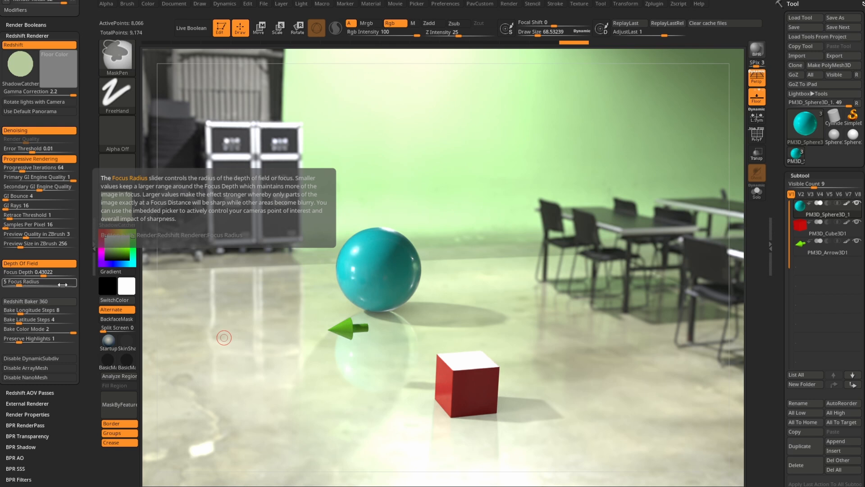
left_click_drag(19, 286, 30, 286)
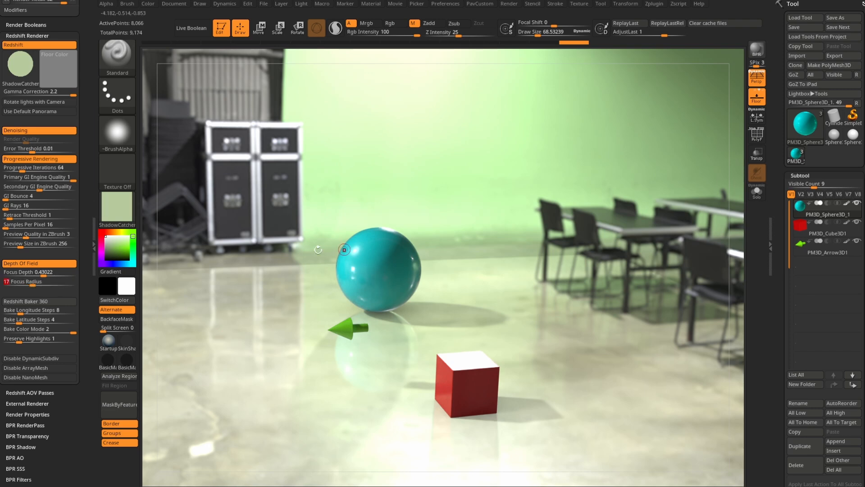
left_click(757, 49)
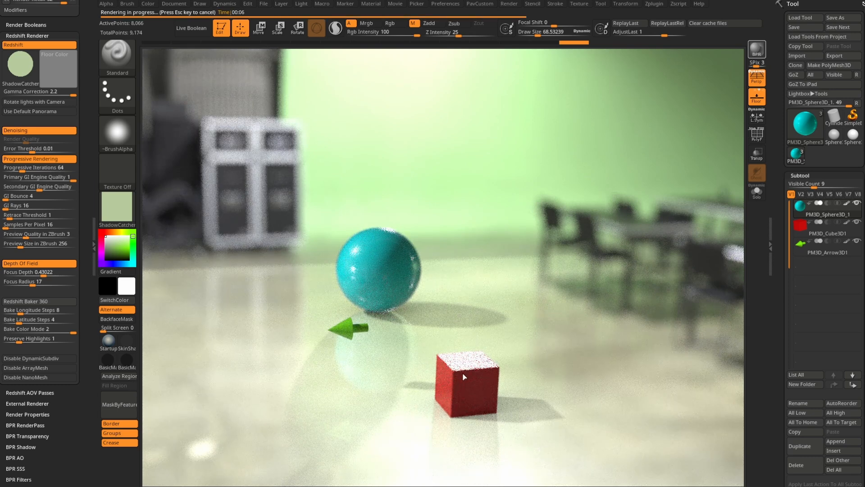
- Compare stored renders 52 and 53 with Render Recall and expand its Modifiers
scroll(50, 103, "up", 5)
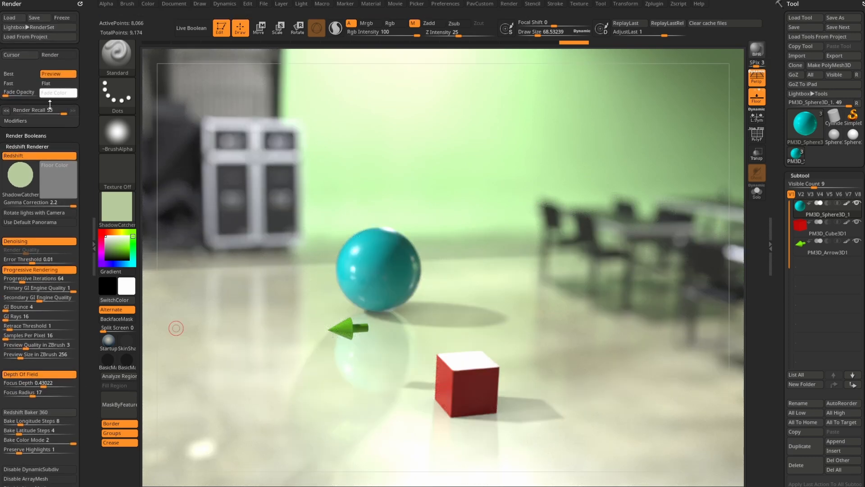
left_click(72, 111)
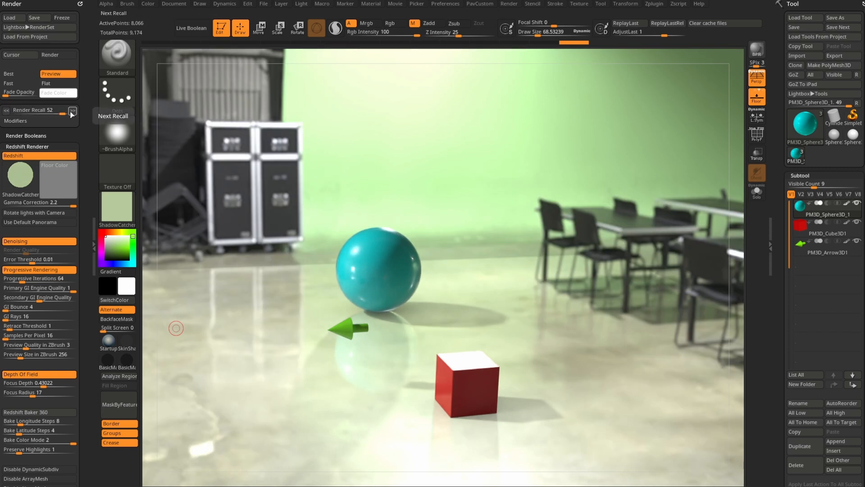
left_click(22, 120)
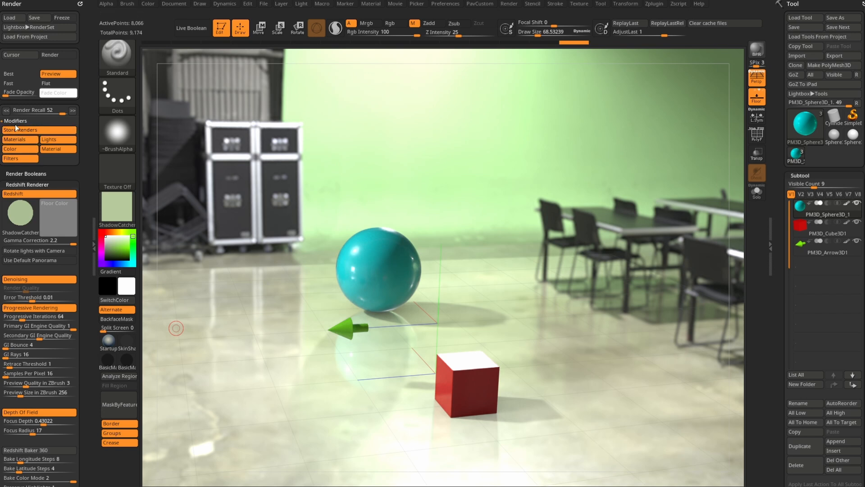
left_click(7, 111)
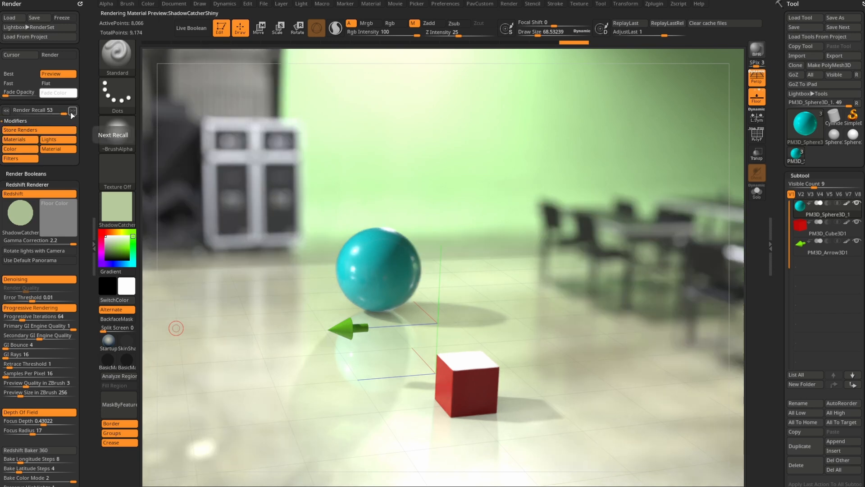
left_click(7, 111)
scroll(62, 367, "down", 3)
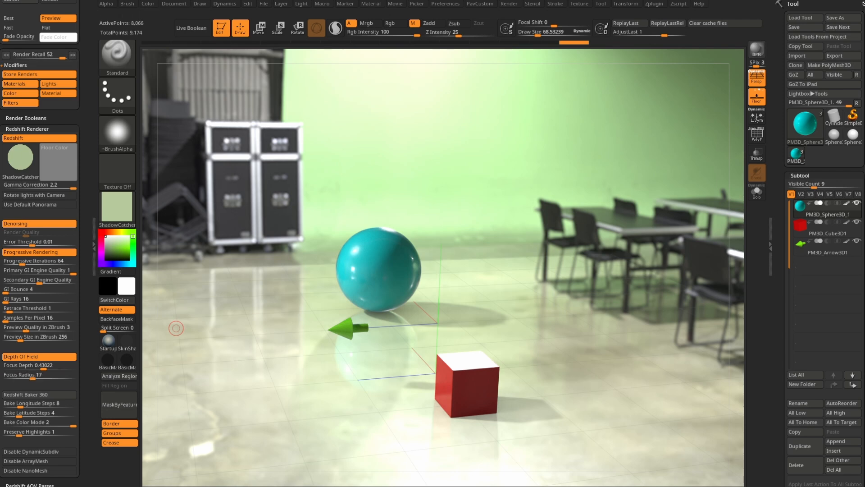
scroll(62, 366, "up", 2)
left_click(68, 98)
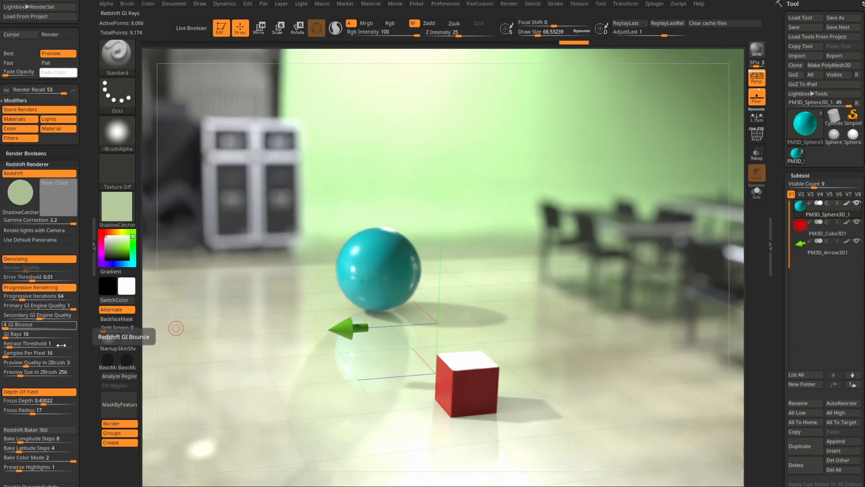
- Set the Depth Of Field Focus Radius to 5 and return the canvas to the unrendered view
left_click_drag(35, 411, 40, 411)
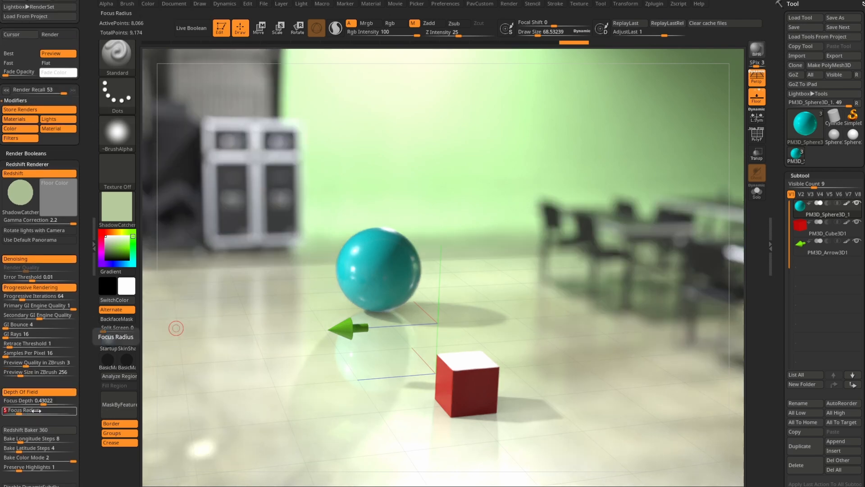
left_click(202, 224)
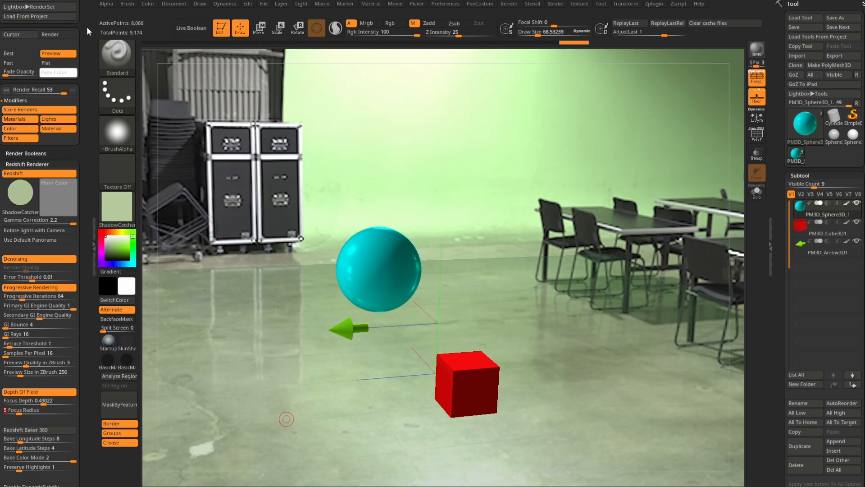
scroll(87, 27, "up", 2)
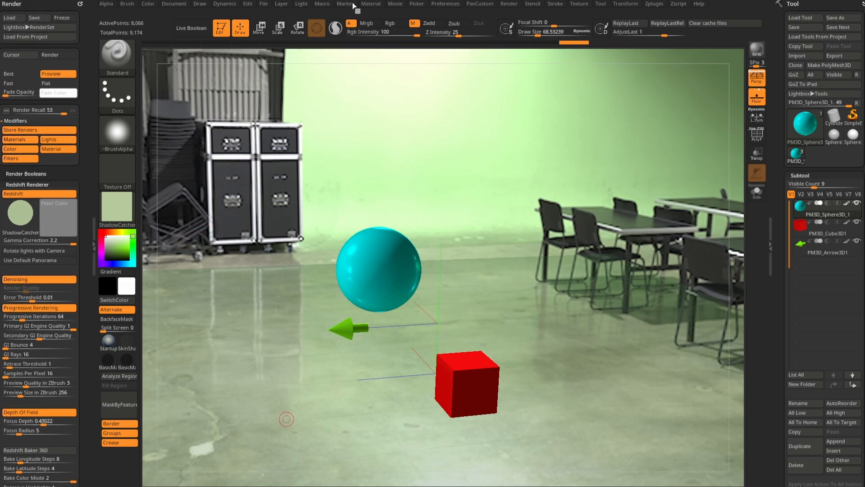
- Dock the Material palette in the tray and choose the Plastic material from the Redshift Polypaint Materials
left_click(371, 3)
left_click_drag(363, 16, 50, 16)
left_click(117, 206)
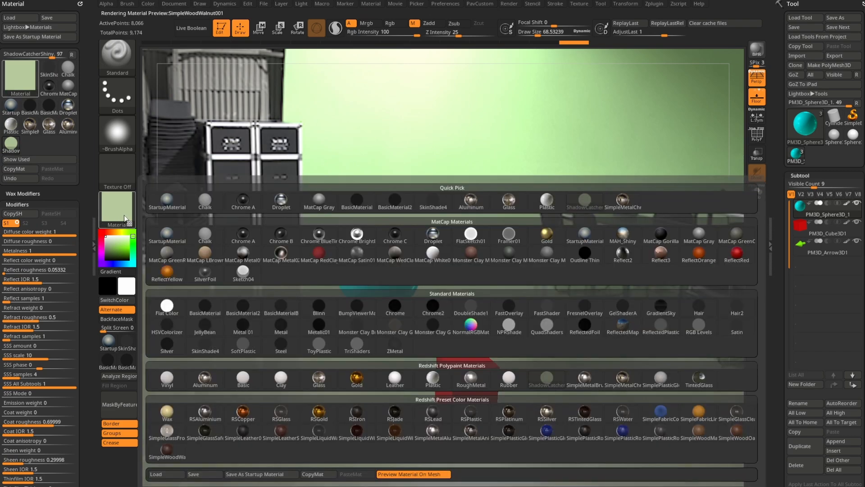
left_click(423, 381)
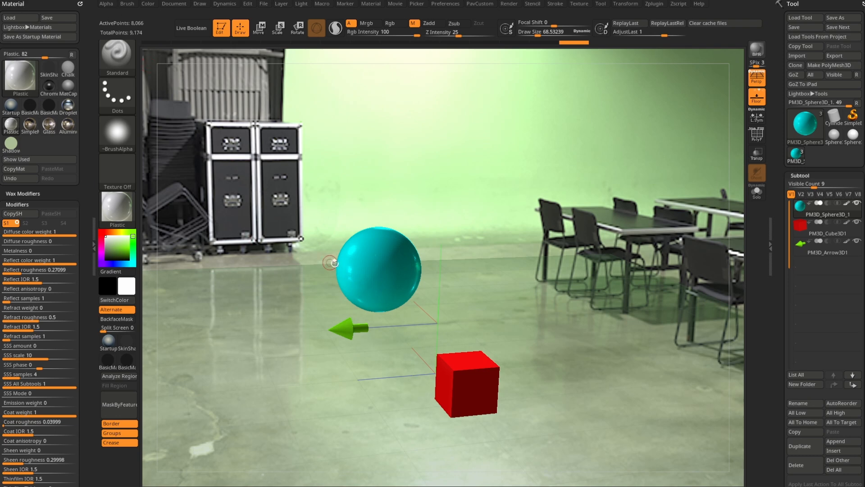
- Switch the Plastic material's Use Material Color to 1, check its Base color, and return the setting to 0
left_click_drag(85, 311, 86, 149)
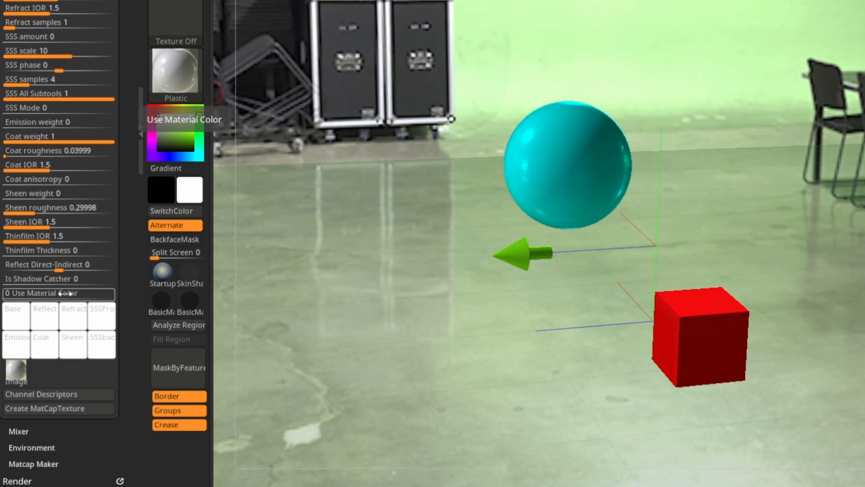
left_click(169, 75)
left_click_drag(52, 293, 90, 294)
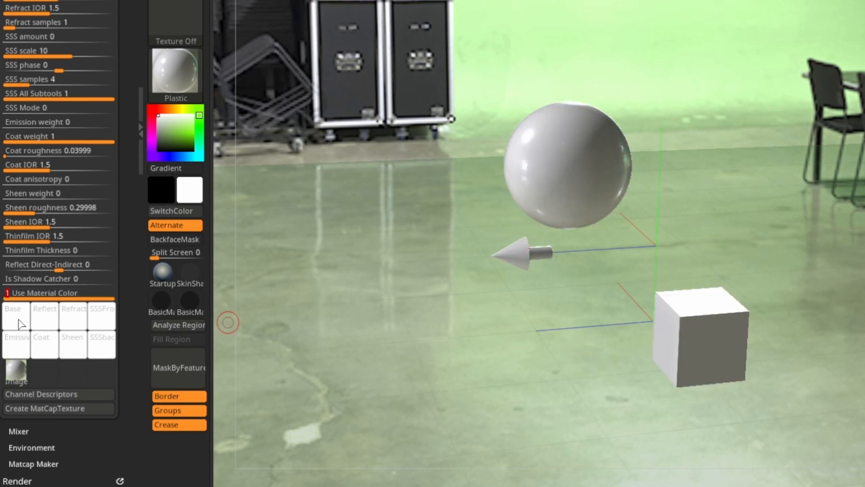
mouse_move(17, 323)
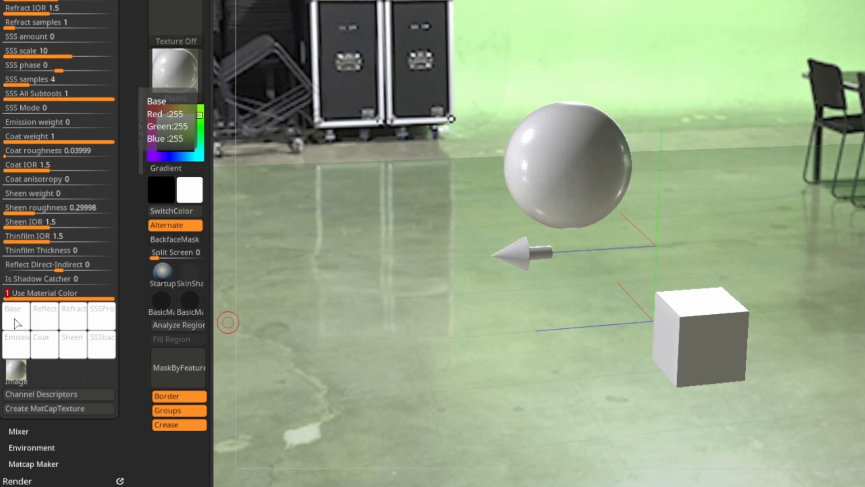
left_click(174, 71)
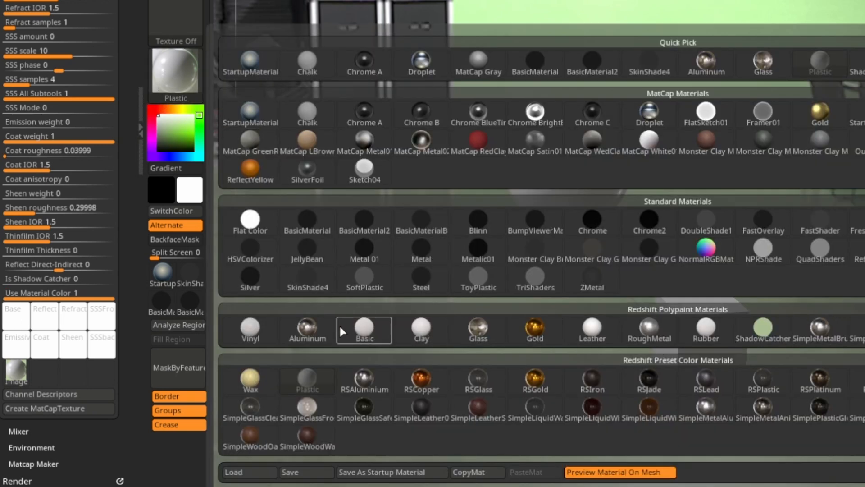
left_click(309, 383)
left_click(16, 296)
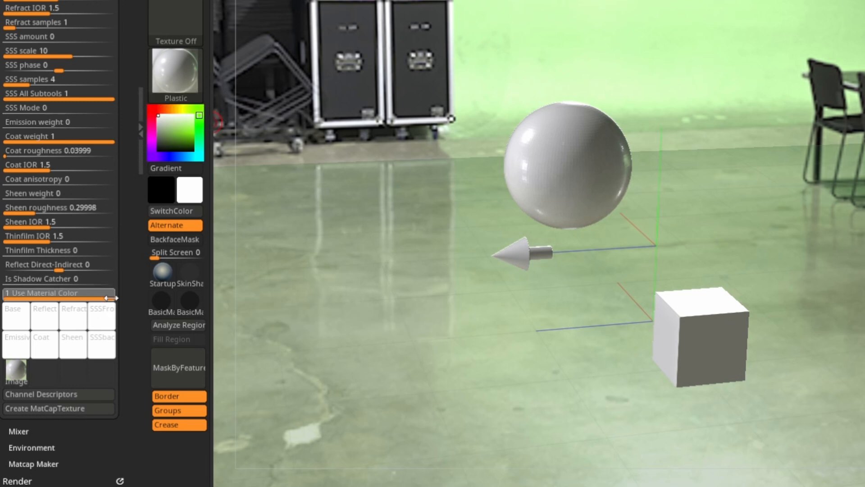
left_click(184, 74)
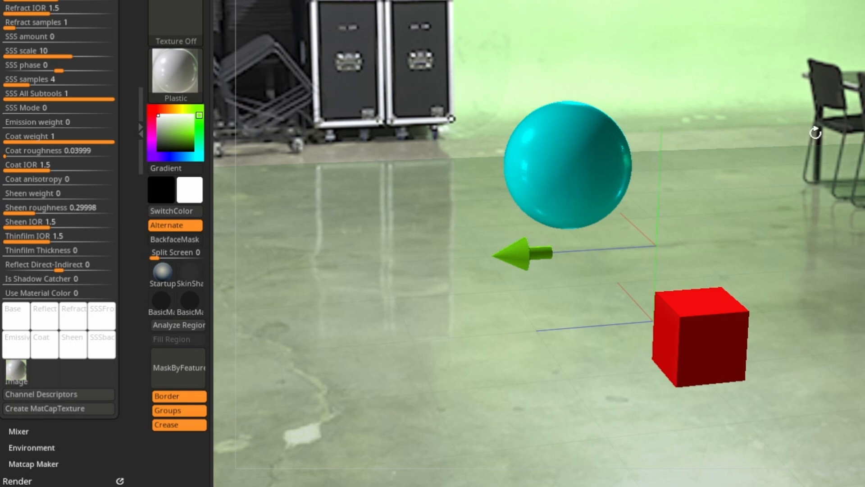
- Choose yellow as the painting color and paint three round spots on the turquoise sphere
right_click_drag(721, 57, 725, 23, "ctrl")
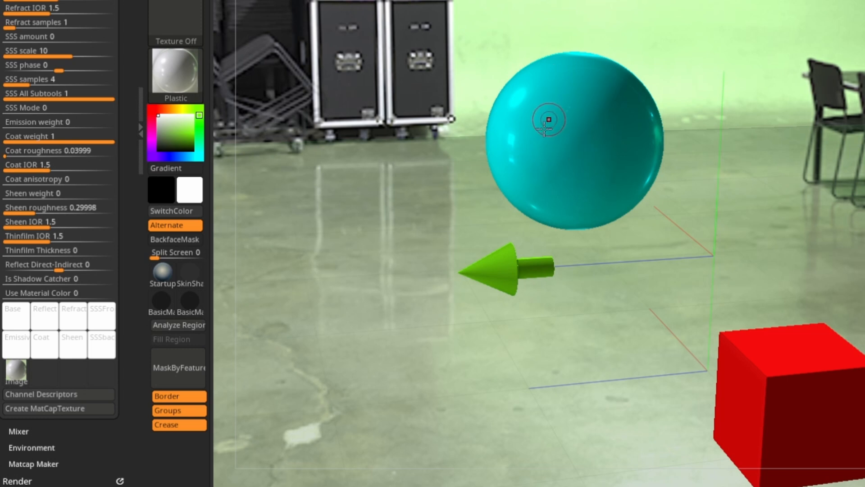
key("c")
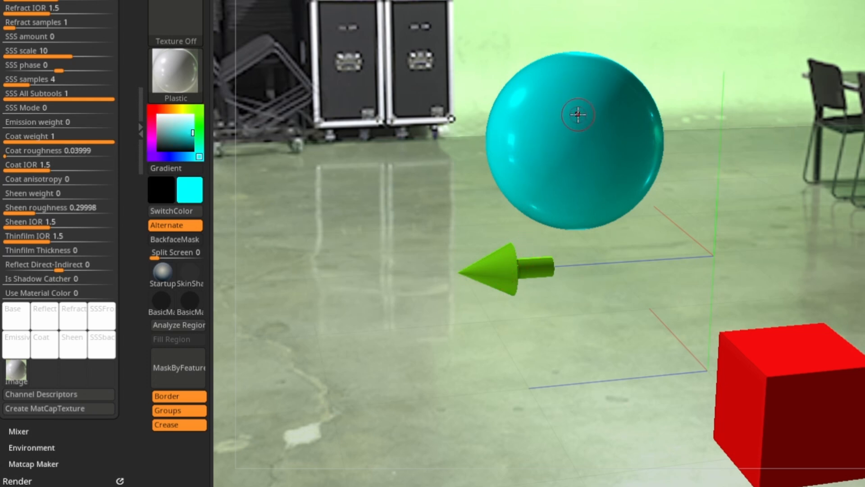
left_click_drag(179, 110, 178, 109)
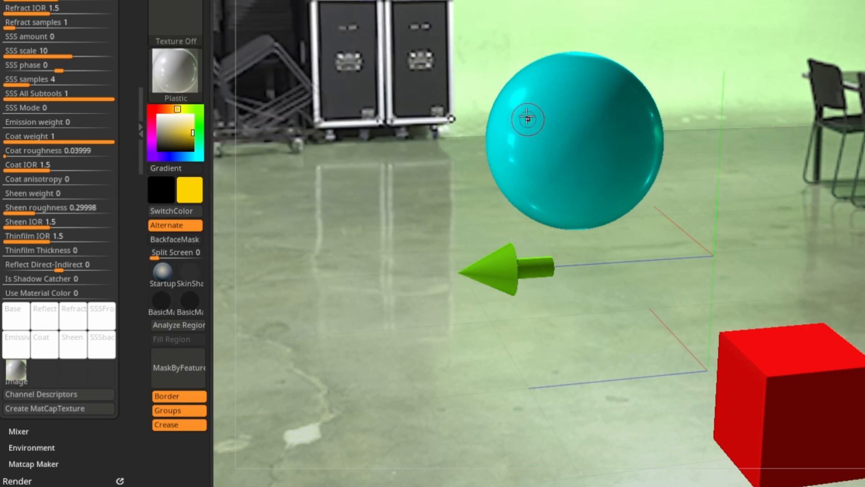
left_click_drag(542, 94, 545, 114)
left_click_drag(623, 118, 608, 117)
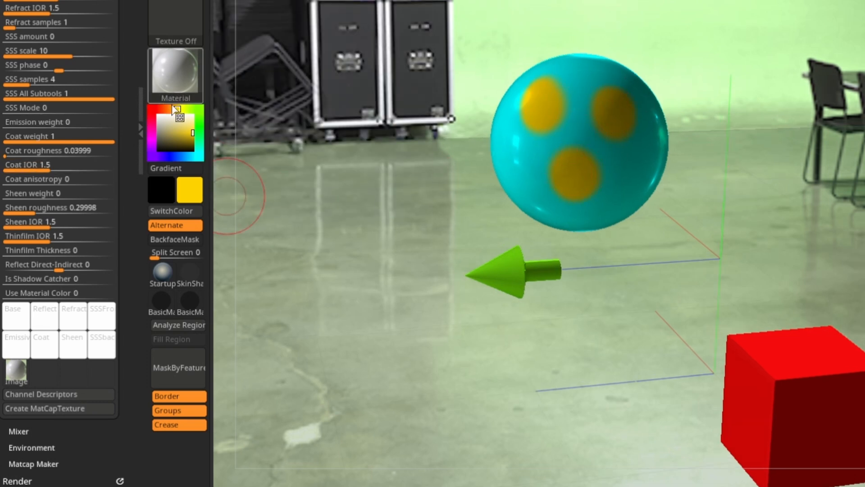
- Paint orange centers inside the three yellow spots and preview the sphere in a small Redshift region render
left_click_drag(178, 109, 171, 109)
left_click_drag(543, 71, 545, 97)
left_click_drag(613, 112, 614, 112)
left_click_drag(577, 180, 576, 170)
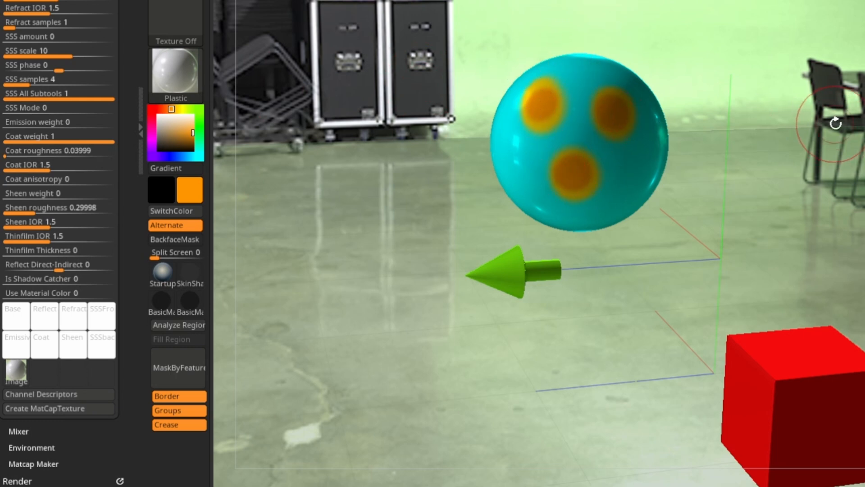
left_click(570, 144, "ctrl")
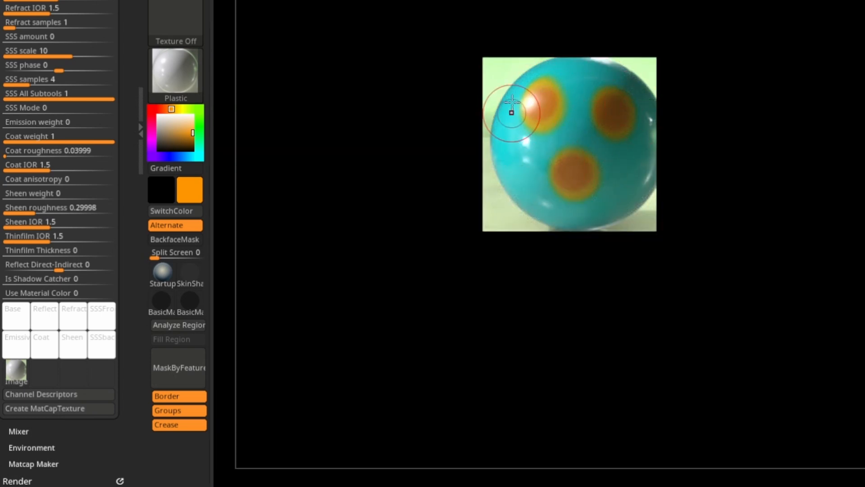
left_click(819, 45)
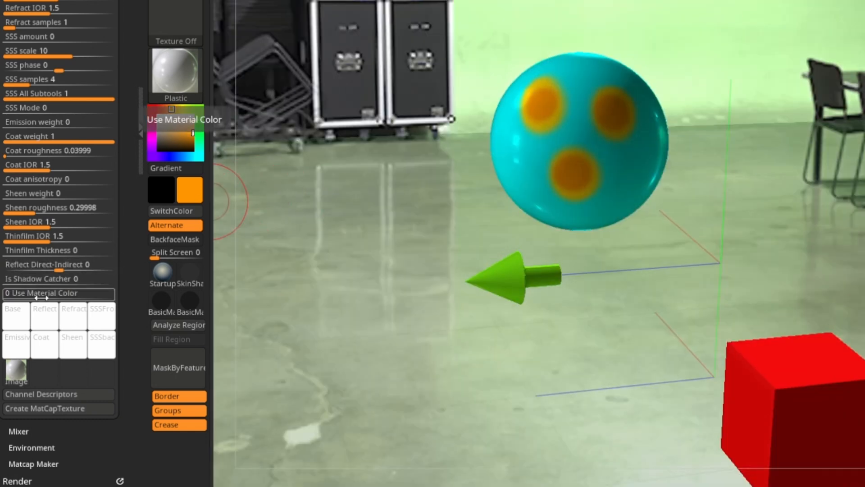
- Set Plastic's Use Material Color to 1, change its Base color to blue (0, 29, 255) and preview-render the sphere
left_click_drag(36, 294, 106, 292)
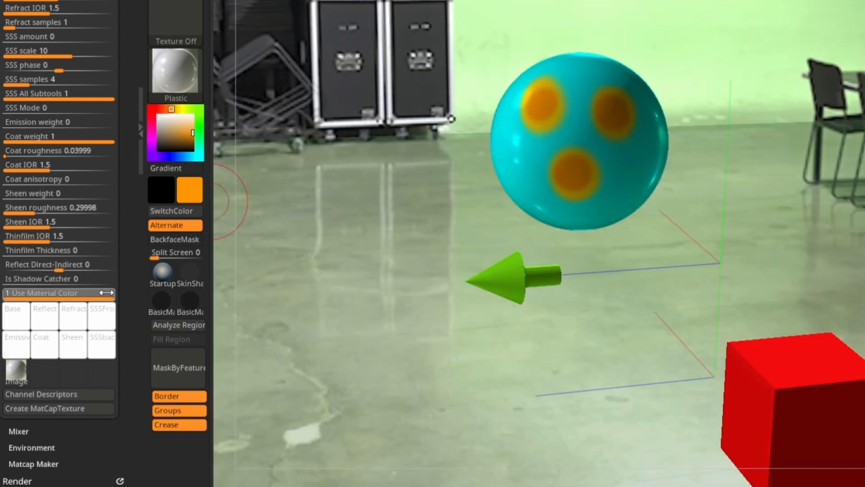
left_click(14, 325)
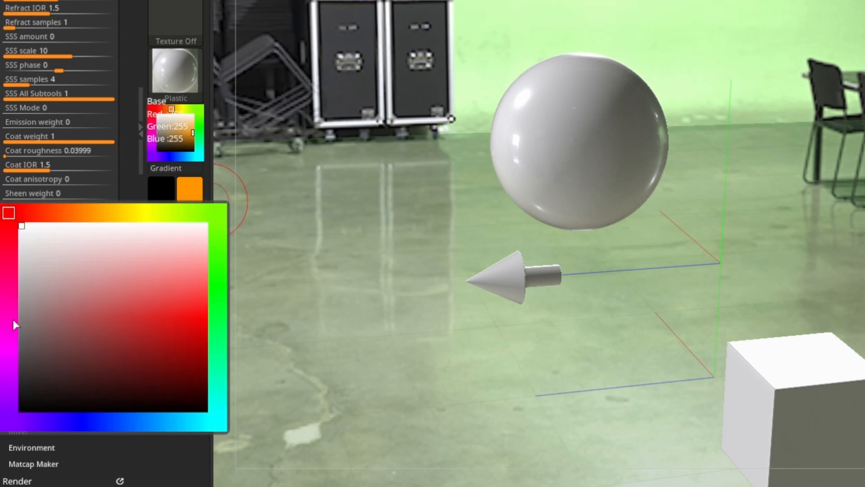
left_click(95, 421)
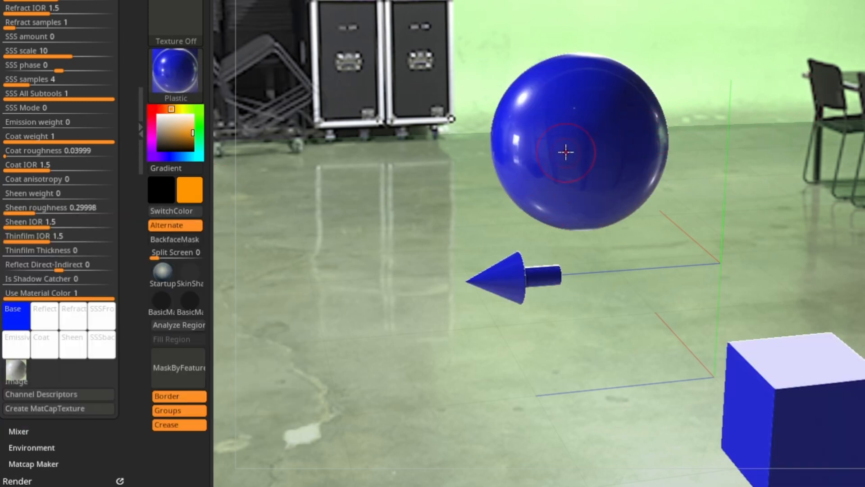
key("ctrl+r")
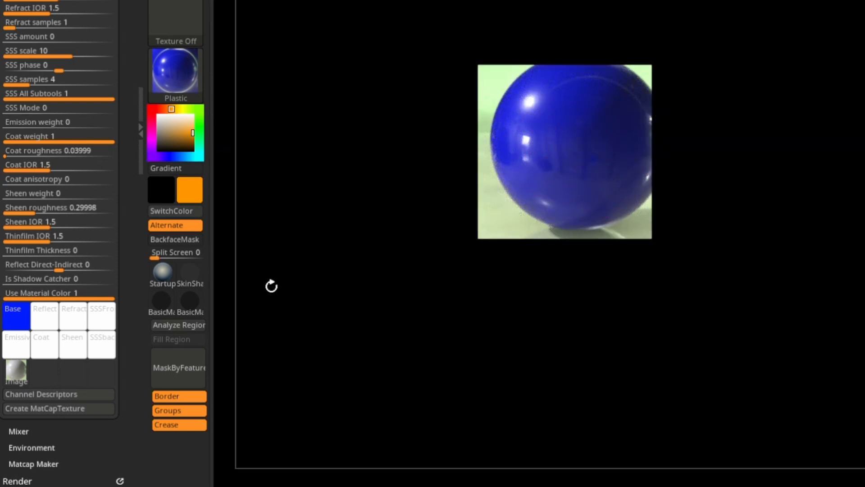
mouse_move(17, 320)
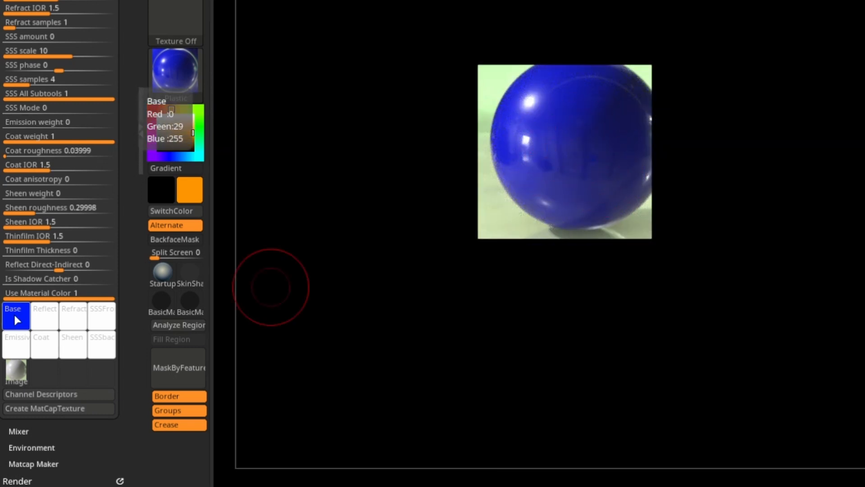
- Return Plastic's Use Material Color to 0 and reset its Base color to white
left_click(357, 156)
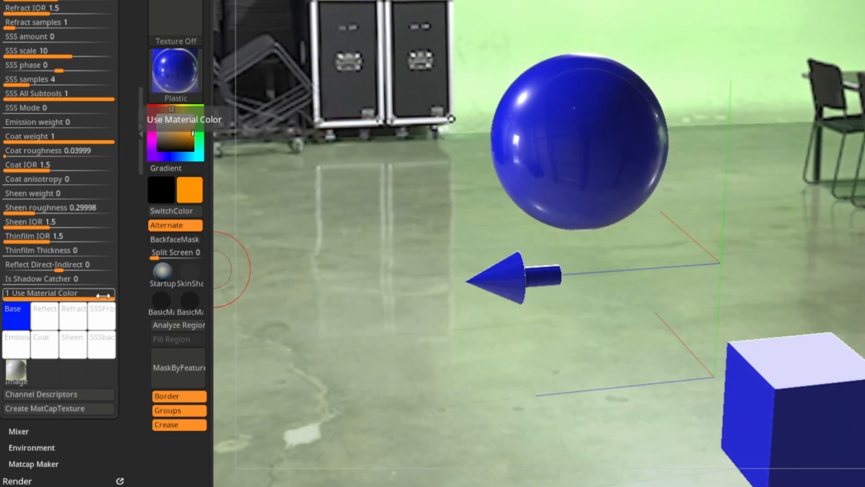
left_click_drag(101, 299, 23, 295)
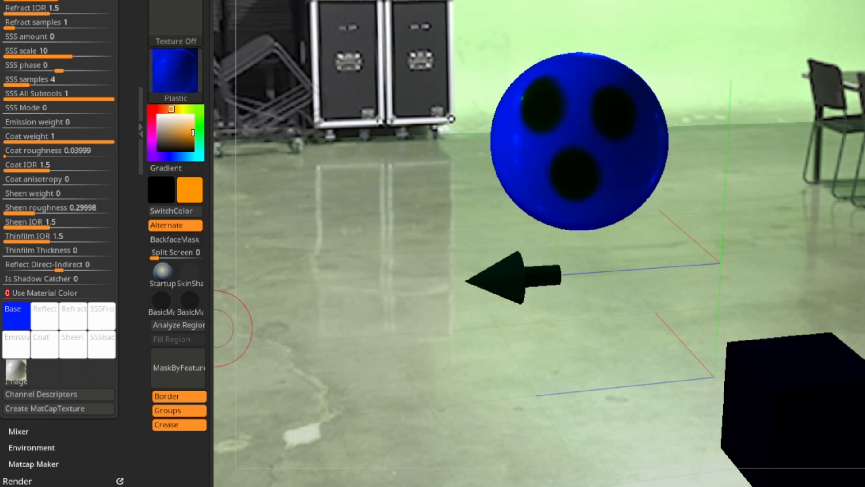
left_click(15, 321)
left_click(21, 319)
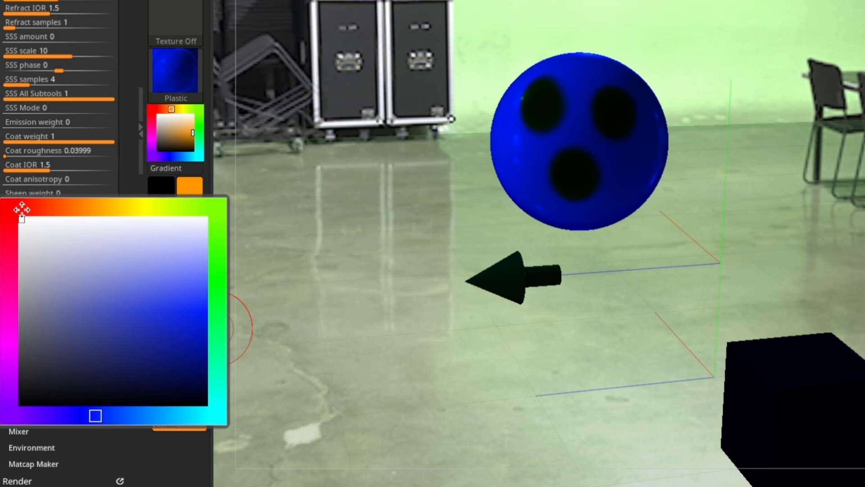
left_click(630, 166)
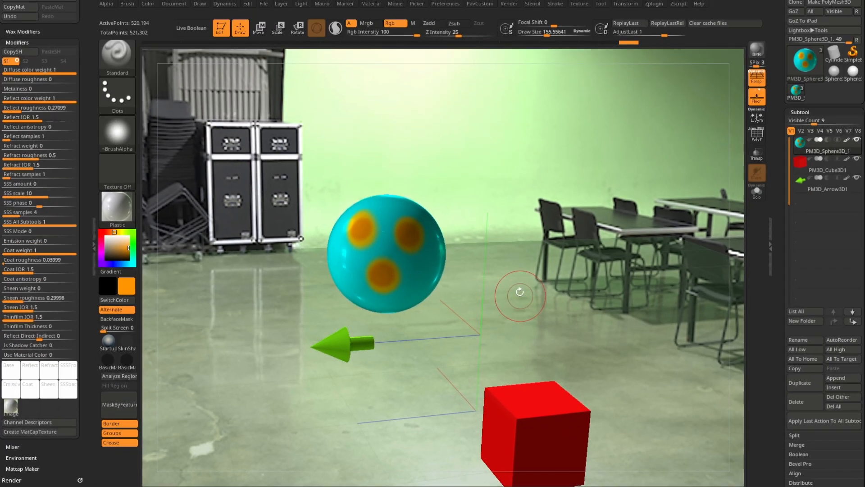
- Choose the blue glossy SimplePlastic material from the Redshift Preset Color Materials
left_click_drag(519, 292, 511, 267)
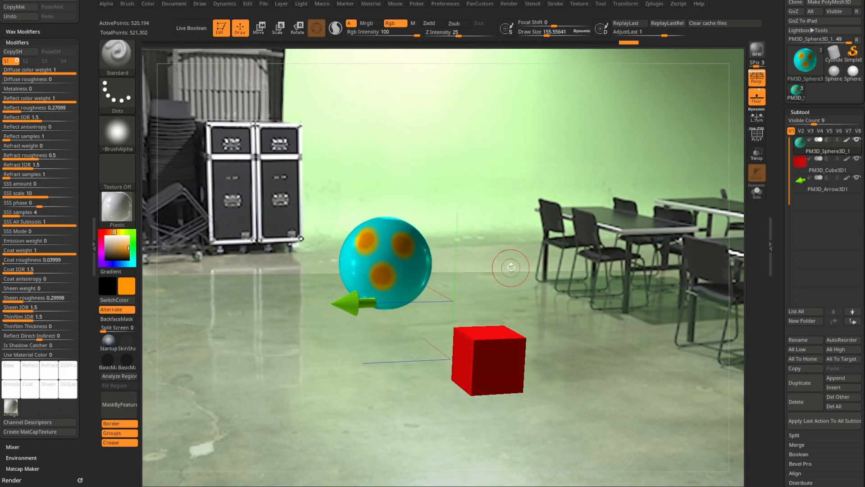
left_click(108, 205)
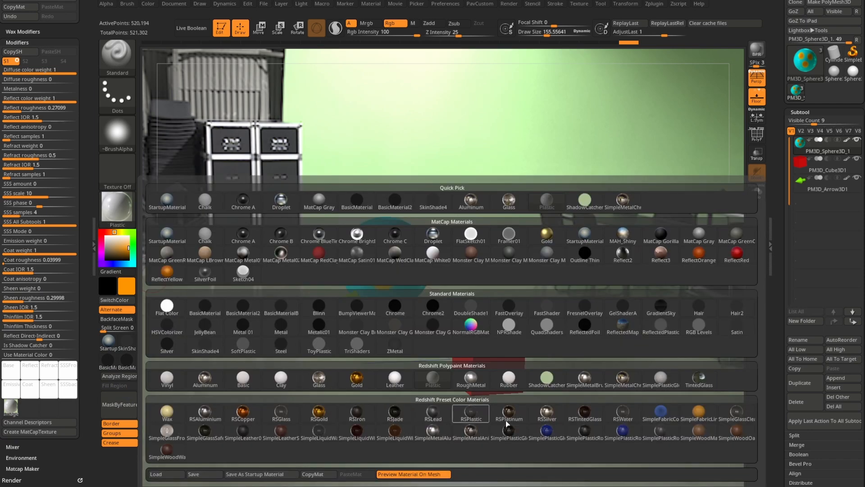
mouse_move(624, 419)
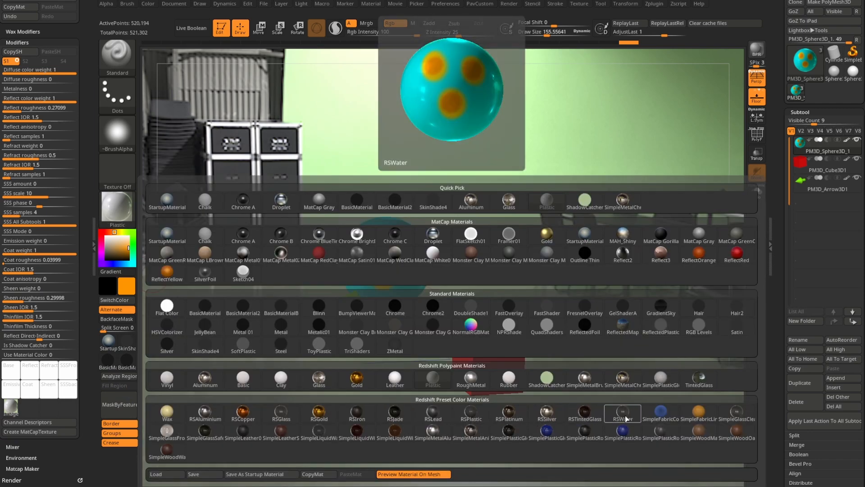
left_click(546, 434)
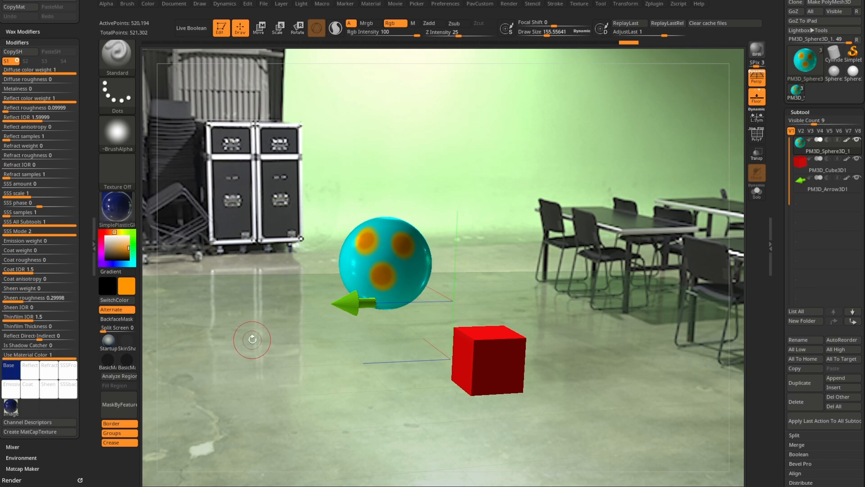
- Step back through the undo history to the plain turquoise sphere before the spots were painted
left_click_drag(606, 151, 599, 199)
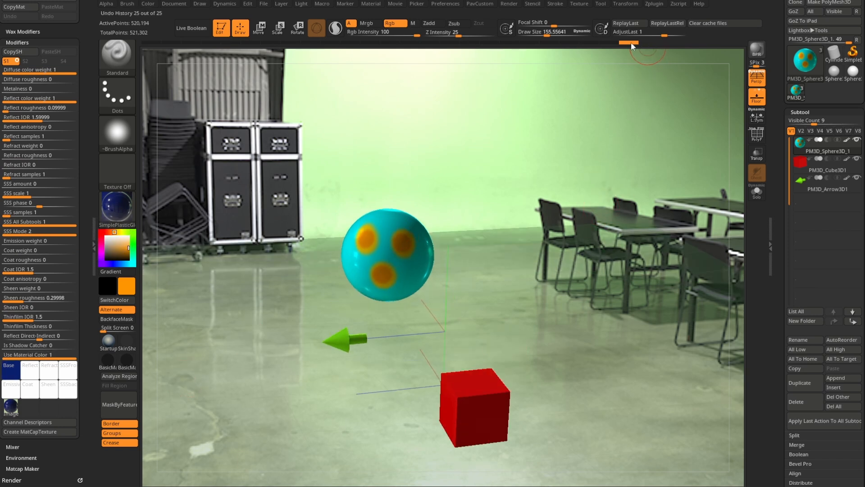
left_click_drag(621, 43, 555, 48)
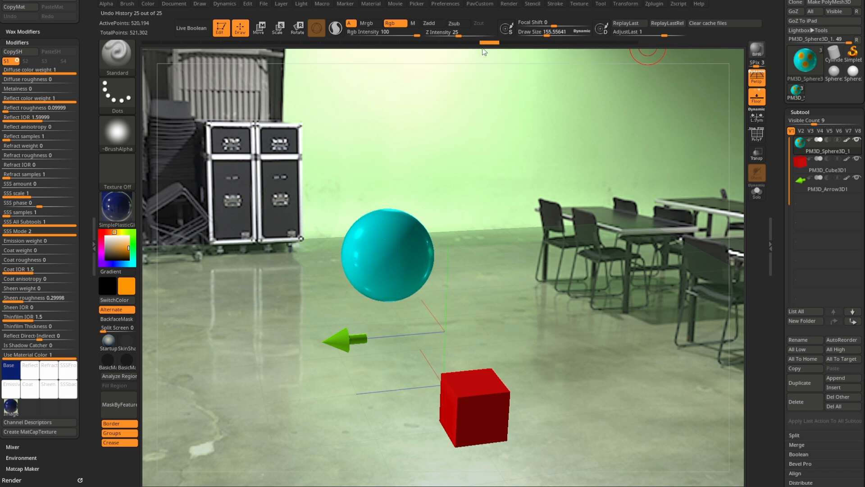
left_click_drag(437, 53, 391, 50)
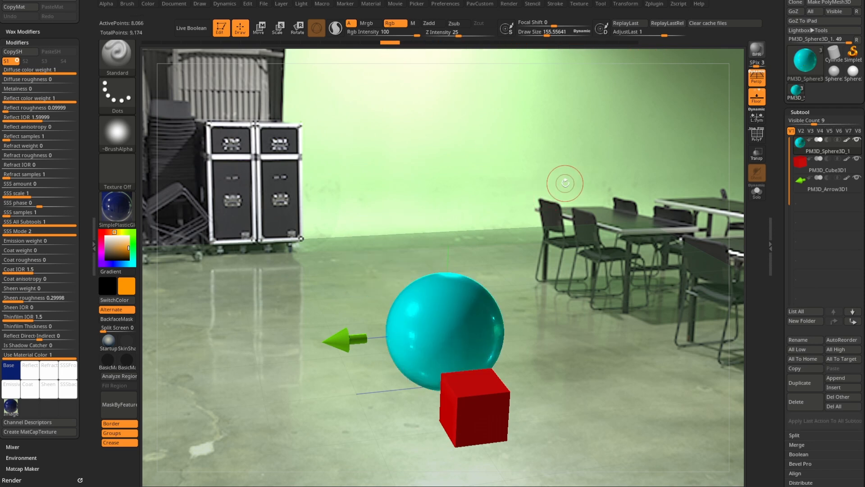
- Duplicate the turquoise sphere, move the copy above the original and scale it down to a small ball
scroll(811, 360, "down", 5)
left_click(806, 389)
left_click_drag(778, 321, 775, 468)
left_click_drag(532, 271, 545, 283)
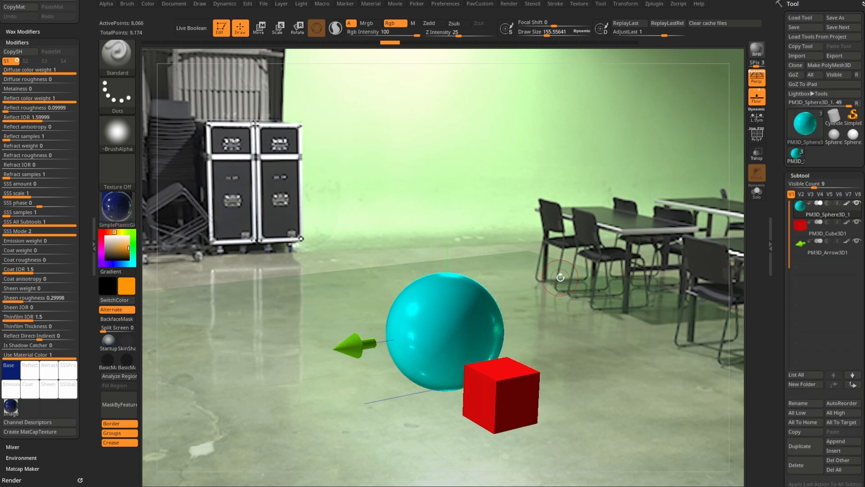
key("w")
left_click(799, 446)
left_click_drag(446, 282, 447, 170)
left_click_drag(448, 215, 379, 226)
left_click_drag(451, 163, 450, 199)
key("q")
left_click_drag(618, 309, 610, 312)
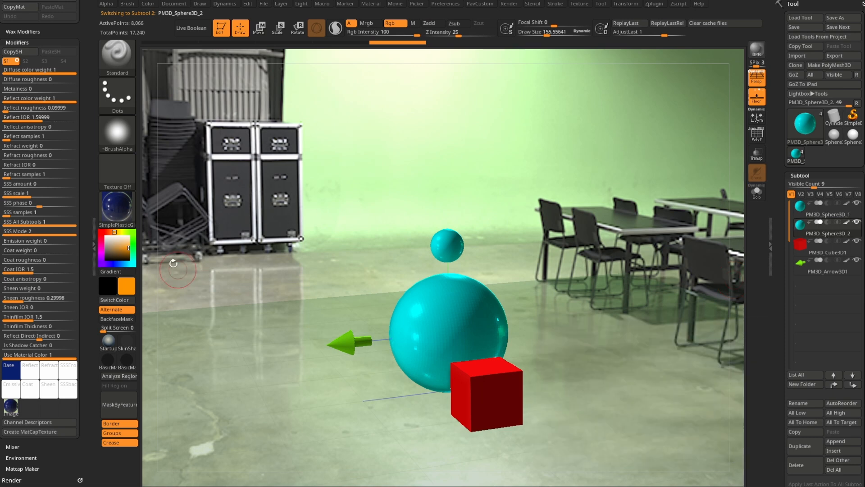
- Fill the small duplicate sphere with the Redshift Basic material and white, using the Mrgb channel
left_click(117, 206)
left_click(216, 355)
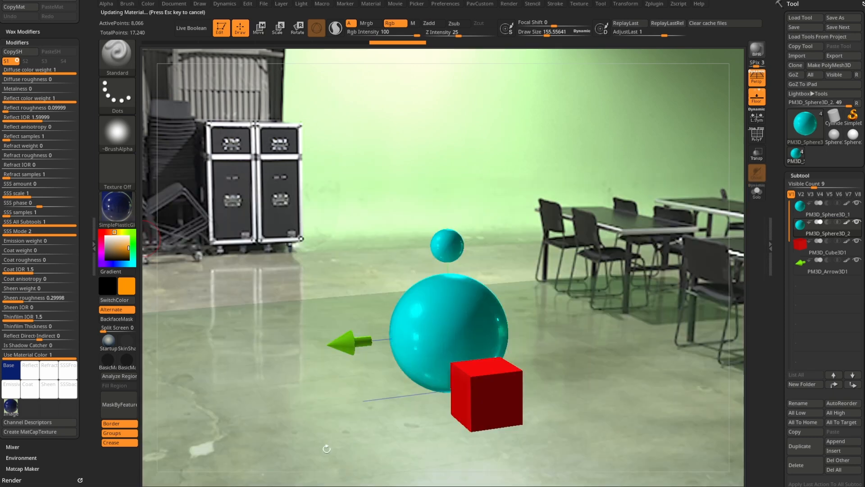
left_click(106, 236)
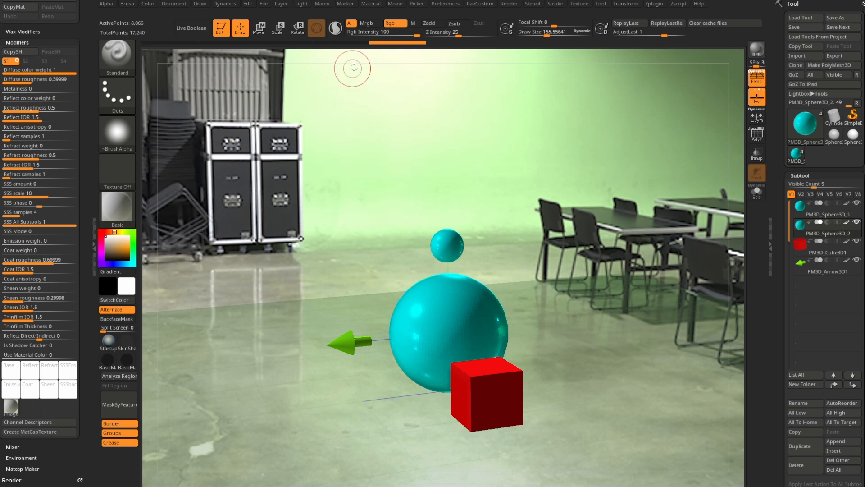
left_click(364, 23)
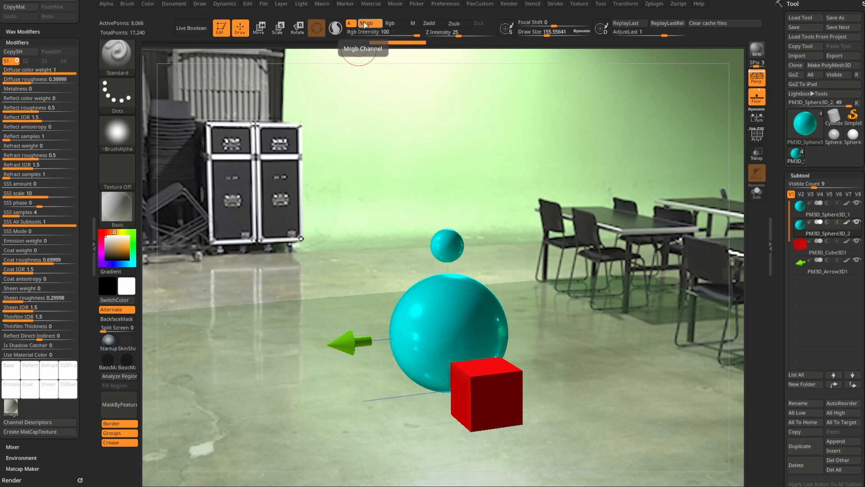
left_click(145, 3)
left_click(169, 182)
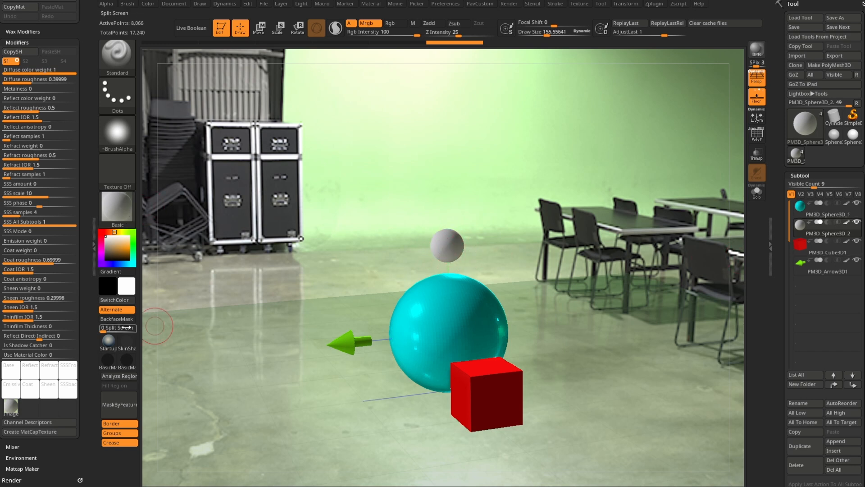
- Compare the Basic material's settings with the Base Color and Metalness examples on the Redshift Standard Material help page in the browser
left_click_drag(89, 297, 89, 459)
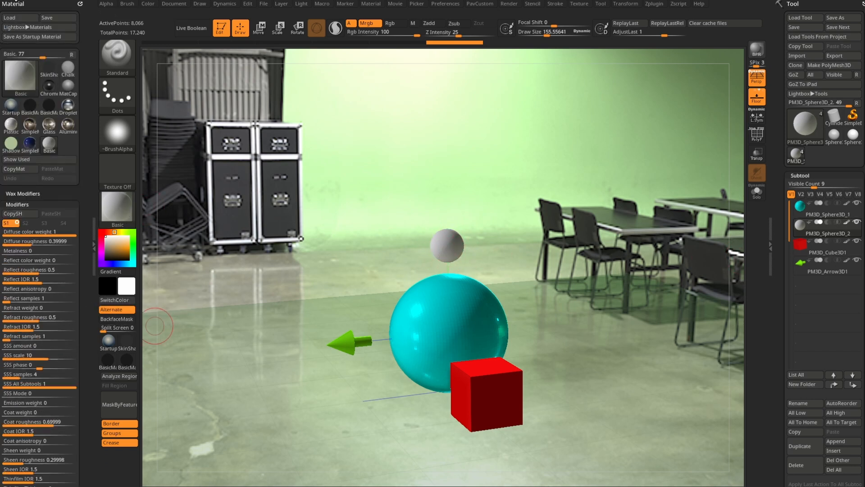
left_click_drag(89, 284, 90, 173)
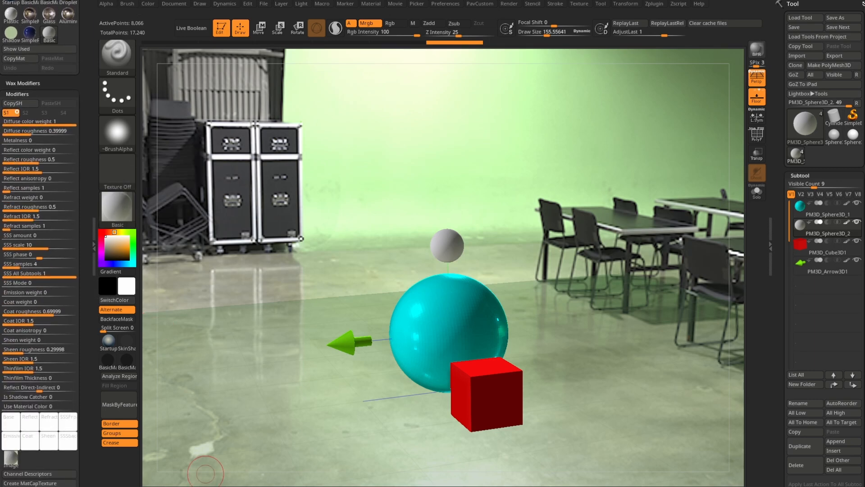
left_click_drag(410, 486, 312, 28)
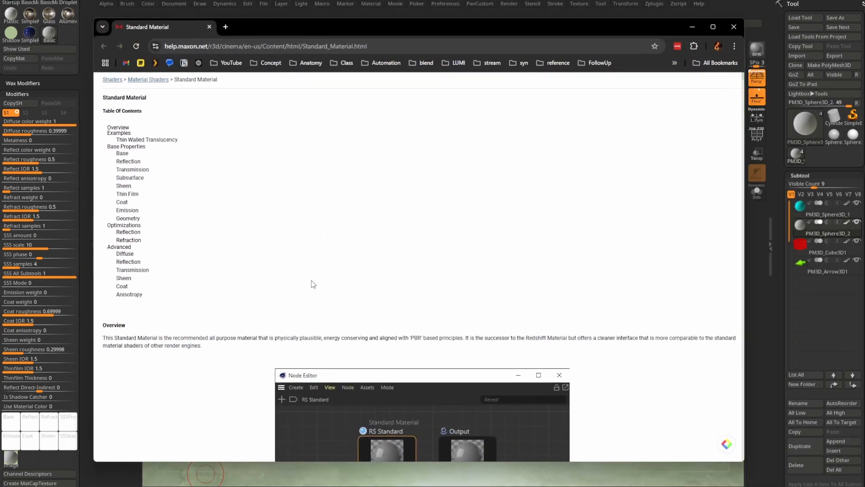
scroll(310, 281, "down", 6)
scroll(265, 283, "down", 9)
left_click_drag(743, 88, 747, 115)
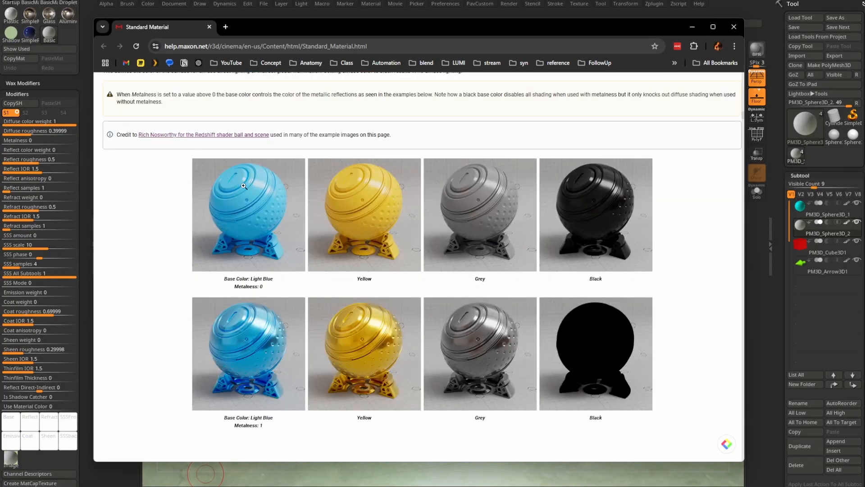
key("alt+Tab")
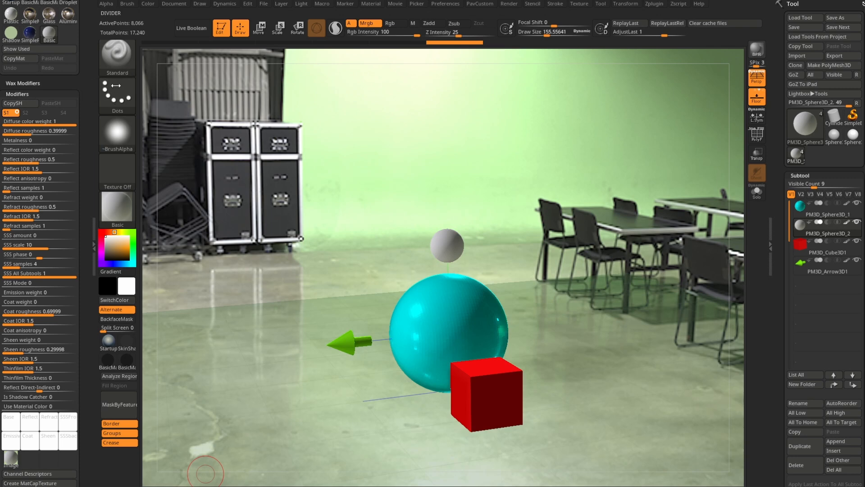
- Locate the RS_Demo_Test.zpr shader ball among the LightBox projects and close the browser without loading it
key("comma")
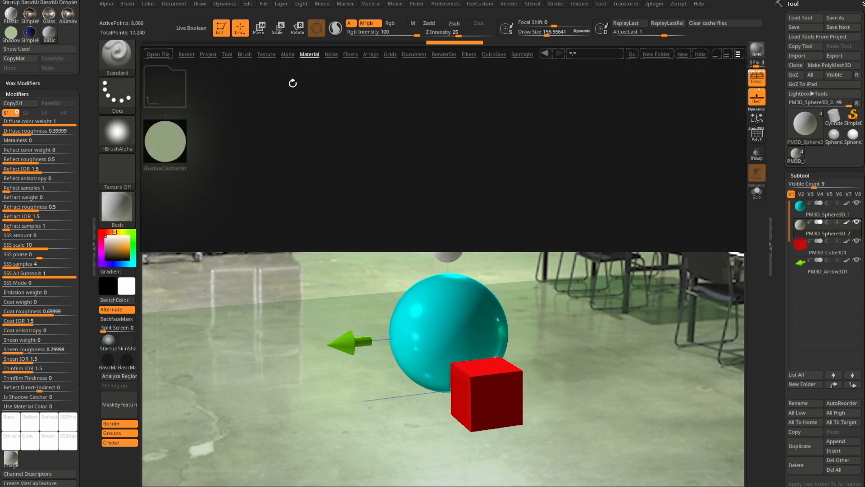
left_click(208, 55)
left_click_drag(528, 164, 401, 174)
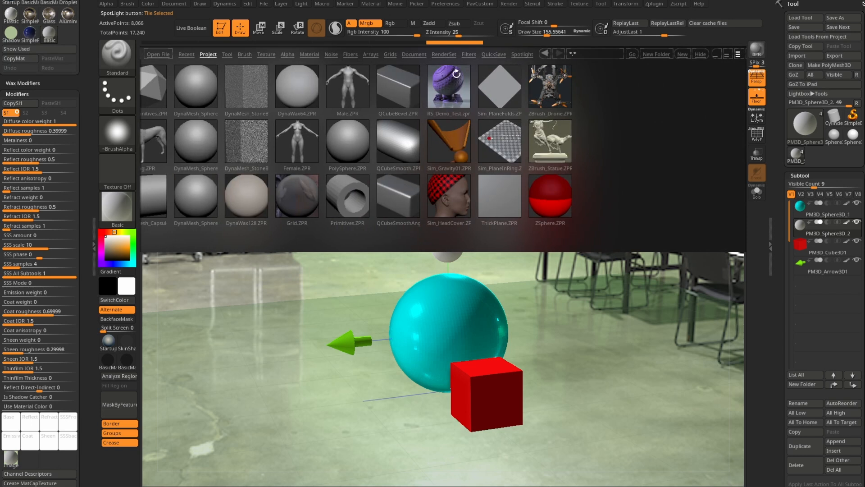
left_click(446, 83)
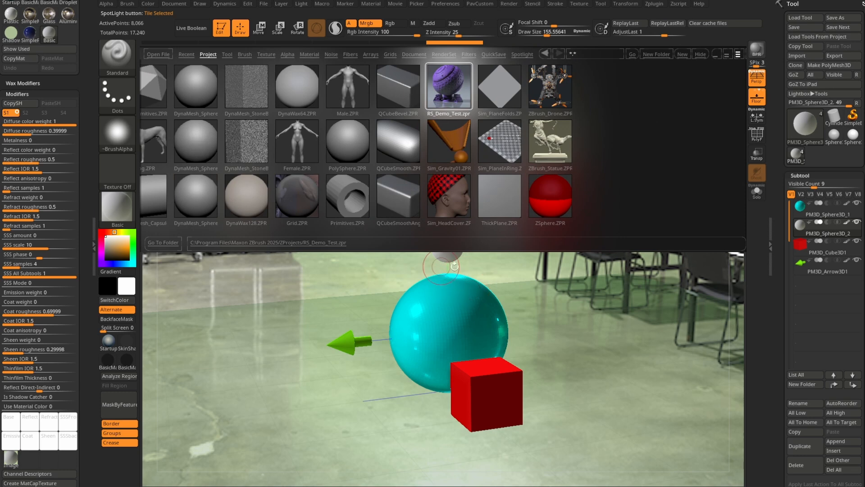
key("comma")
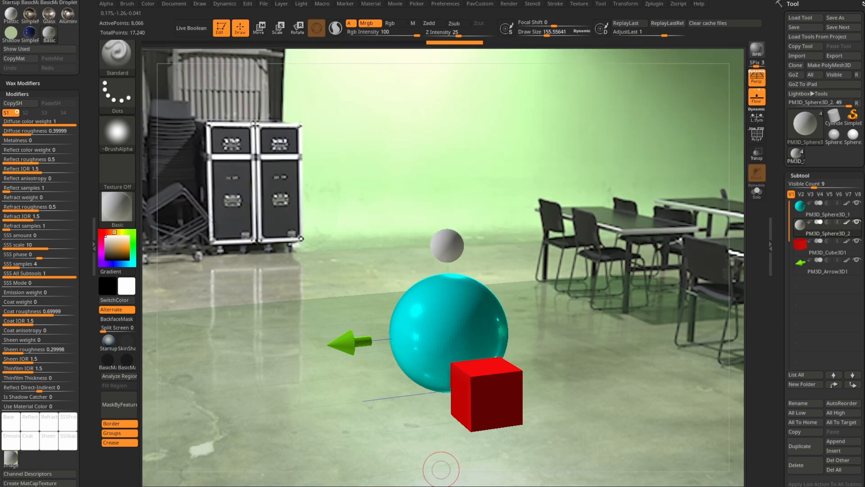
- Switch to the web browser and examine the Scatter Anisotropy and Dispersion examples on the Redshift Standard Material page
key("alt+Tab")
left_click_drag(713, 118, 717, 208)
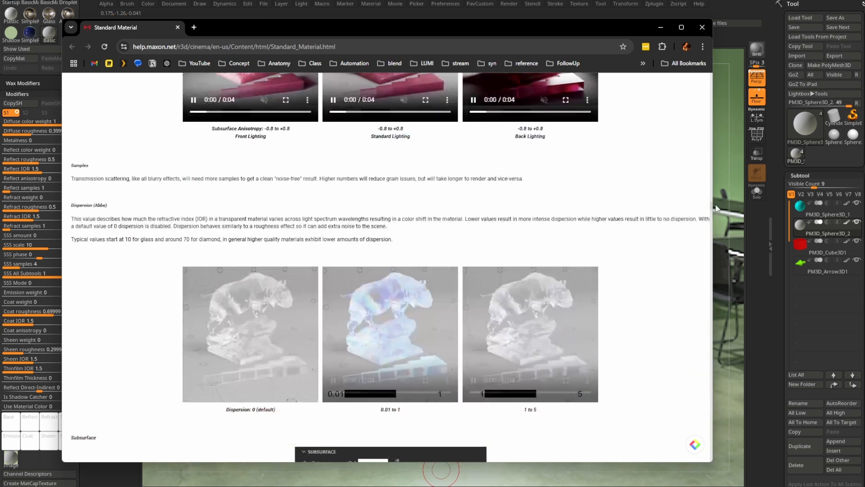
scroll(490, 194, "up", 3)
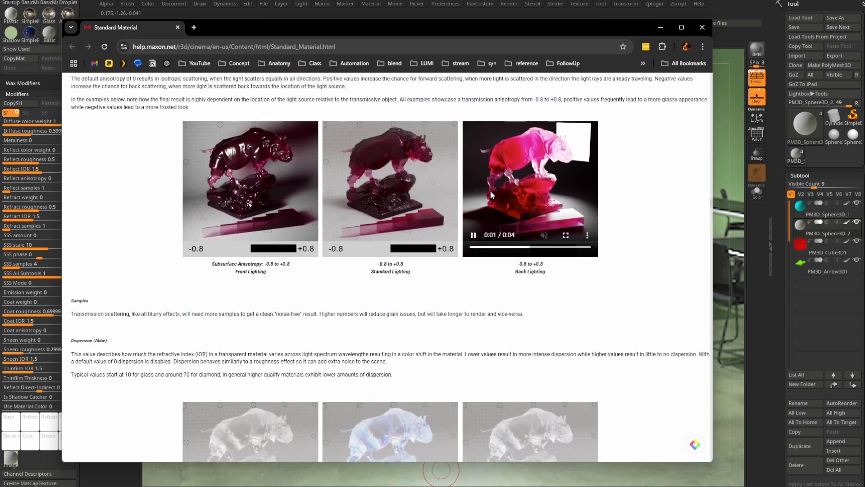
scroll(490, 191, "up", 1)
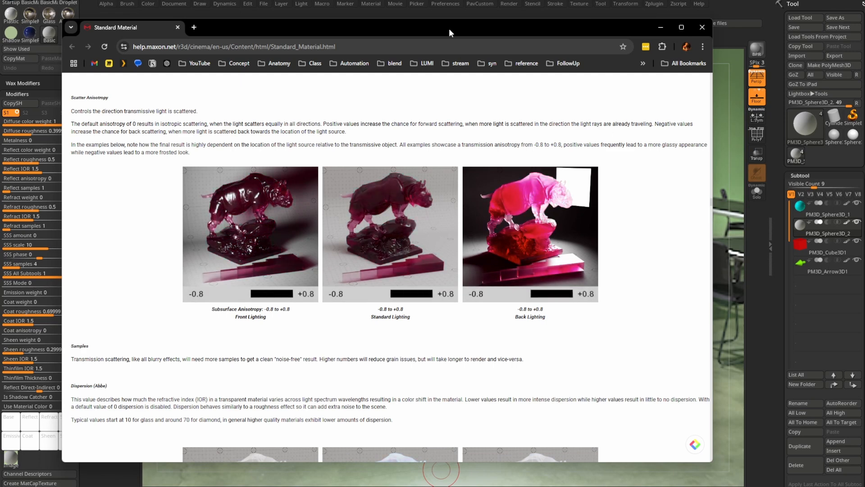
left_click_drag(449, 33, 444, 486)
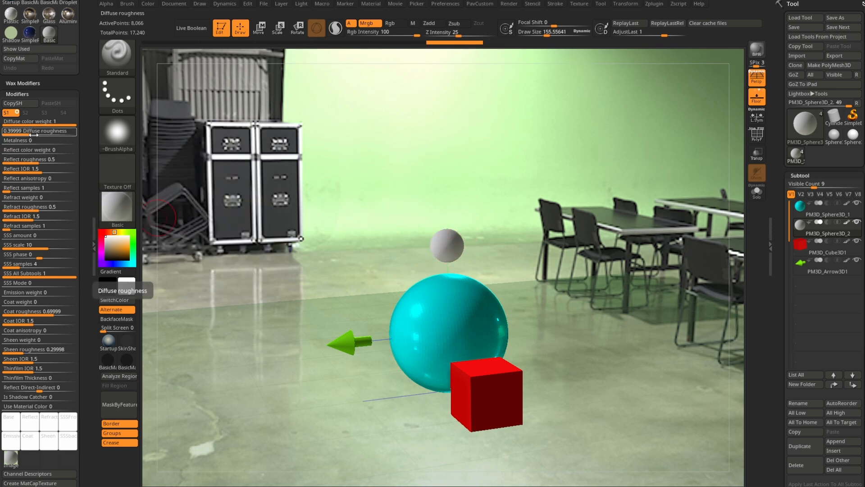
- Lower the Basic material's Reflect roughness to 0.09332 and Diffuse roughness to 0.05332
left_click(23, 162)
left_click_drag(24, 164, 9, 164)
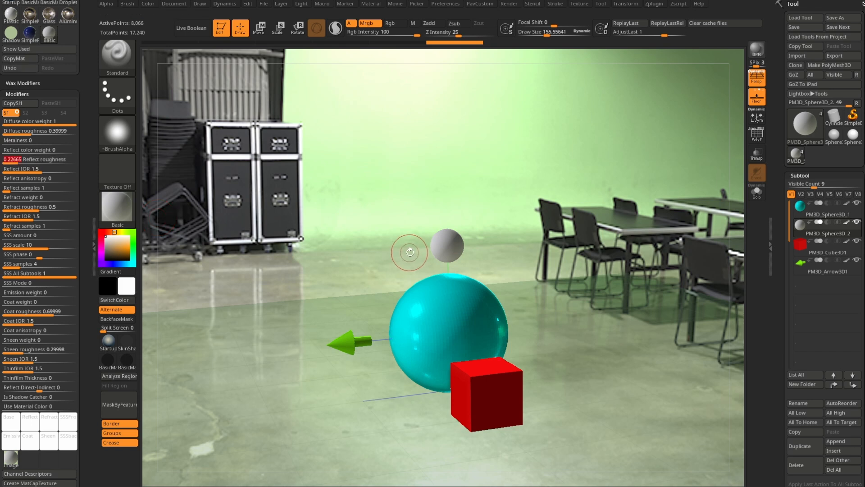
left_click(13, 133)
left_click_drag(13, 133, 16, 138)
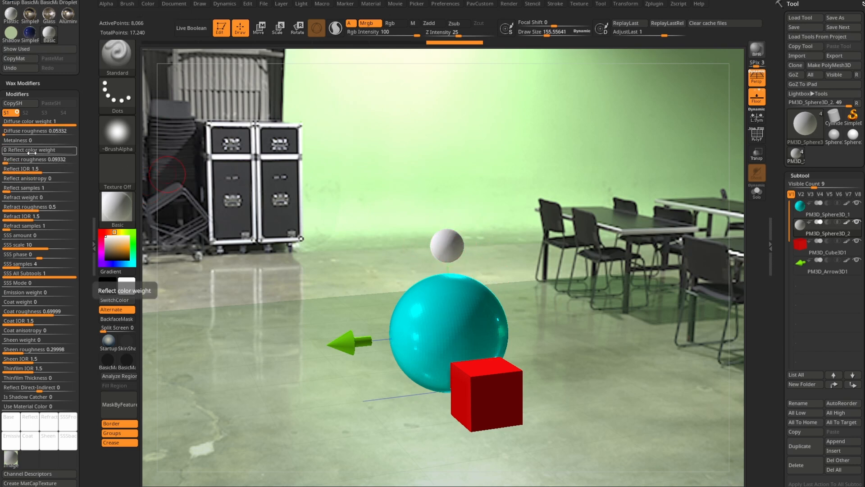
- Raise the Basic material's Reflect color weight to 0.74665 and change its Reflect color to red
left_click_drag(15, 152, 56, 151)
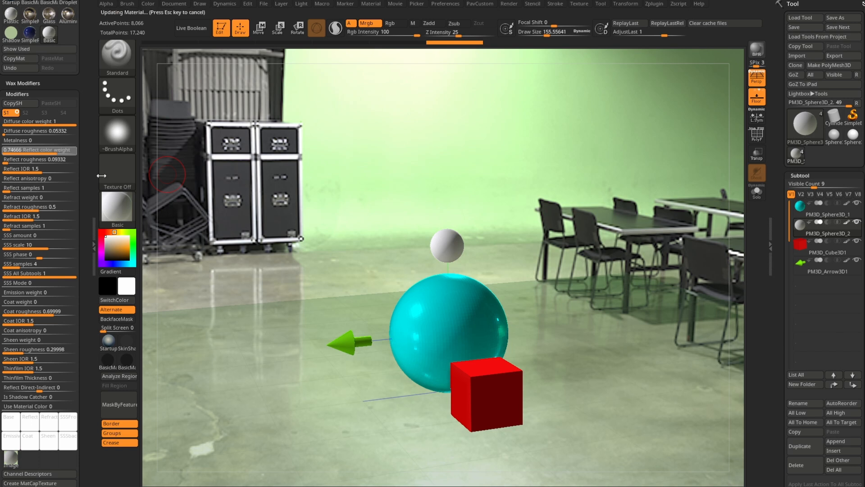
left_click(56, 149)
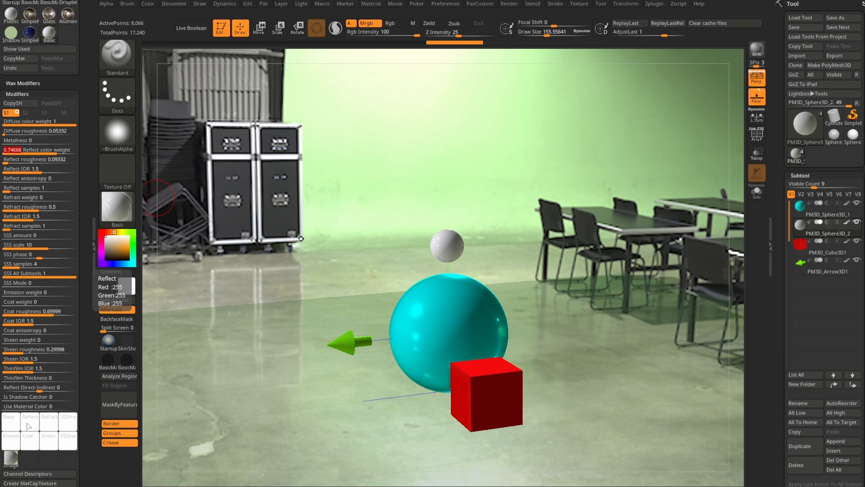
left_click(29, 421)
left_click(136, 401)
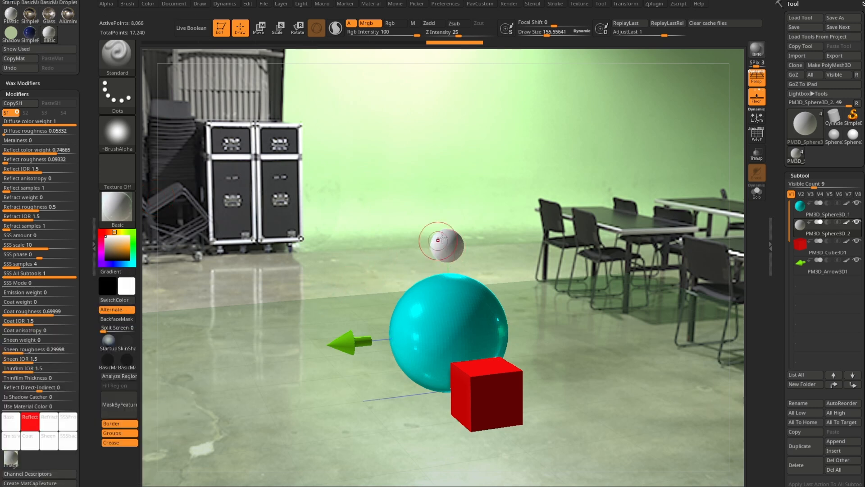
- Subdivide the small white sphere above the teal sphere by one level
right_click_drag(517, 210, 553, 315, "ctrl")
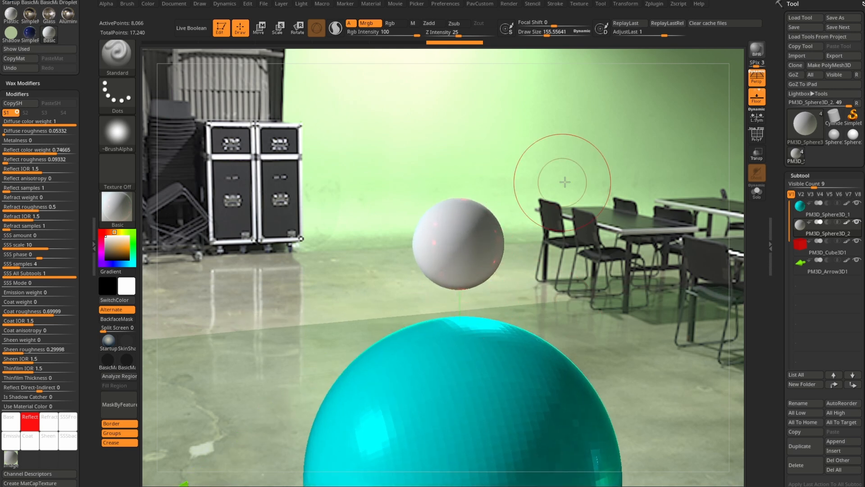
right_click_drag(559, 176, 577, 209, "ctrl")
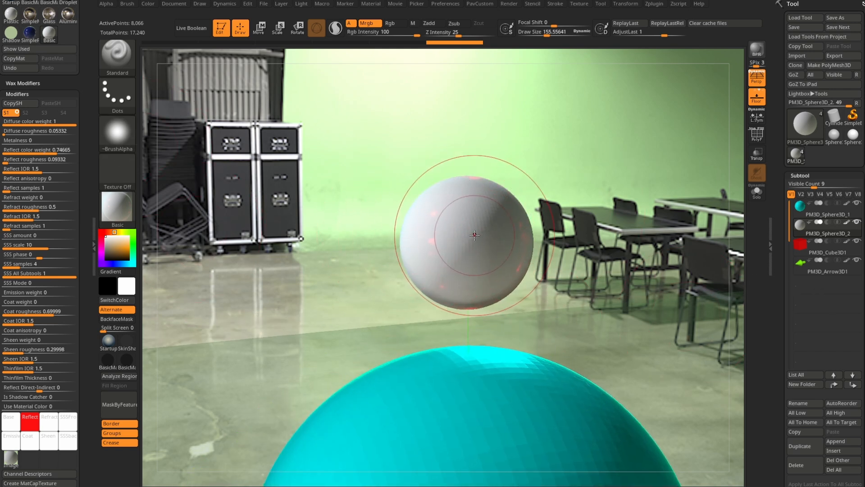
key("ctrl")
key("ctrl+d")
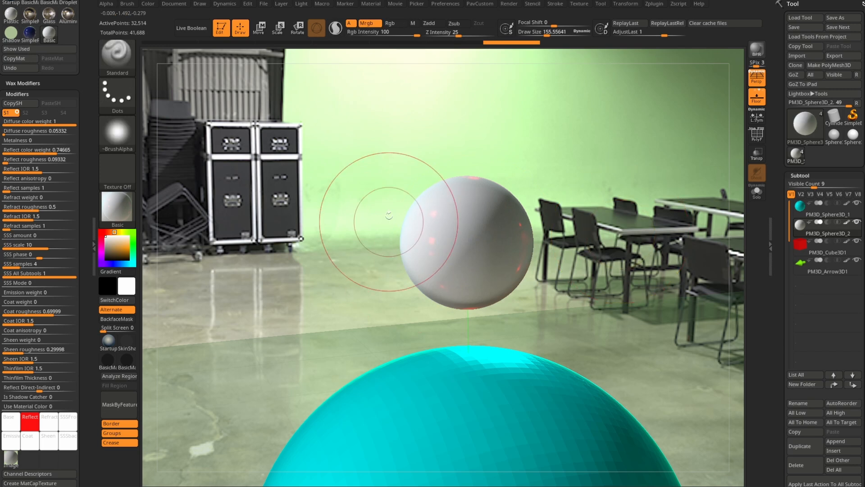
- Try a white Reflect color on the Basic material, restore red, and lower the Reflect color weight to 0
left_click(27, 423)
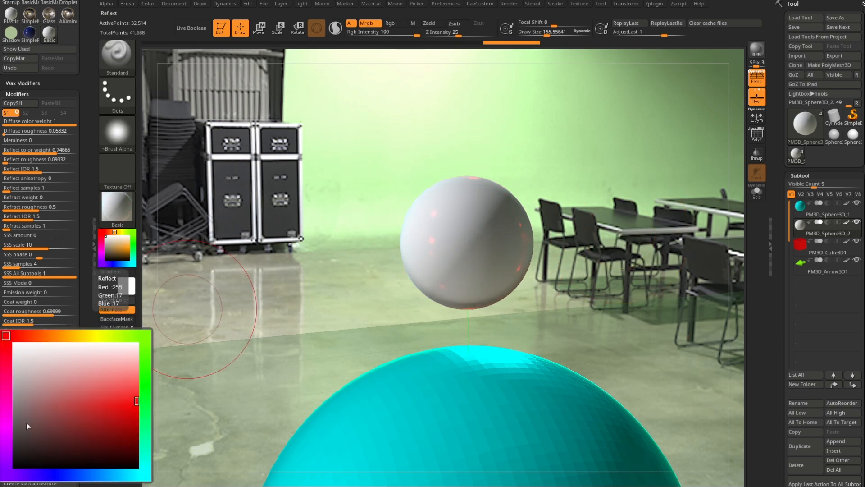
left_click_drag(53, 368, 4, 336)
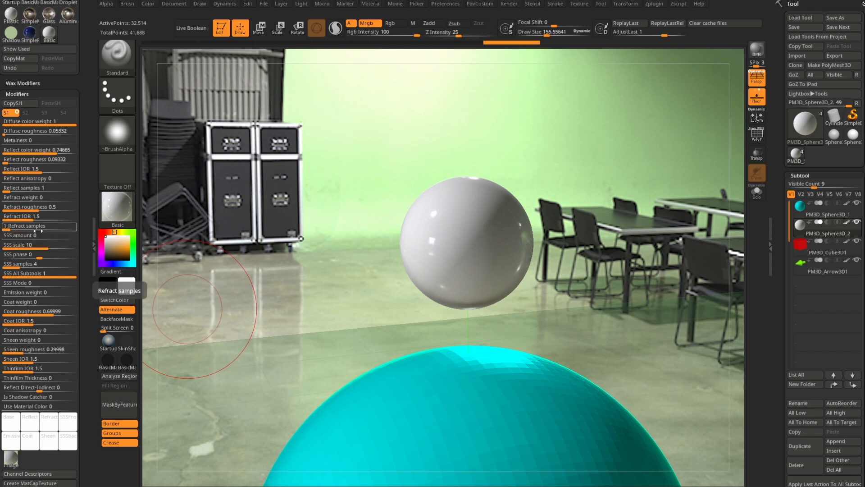
left_click(38, 419)
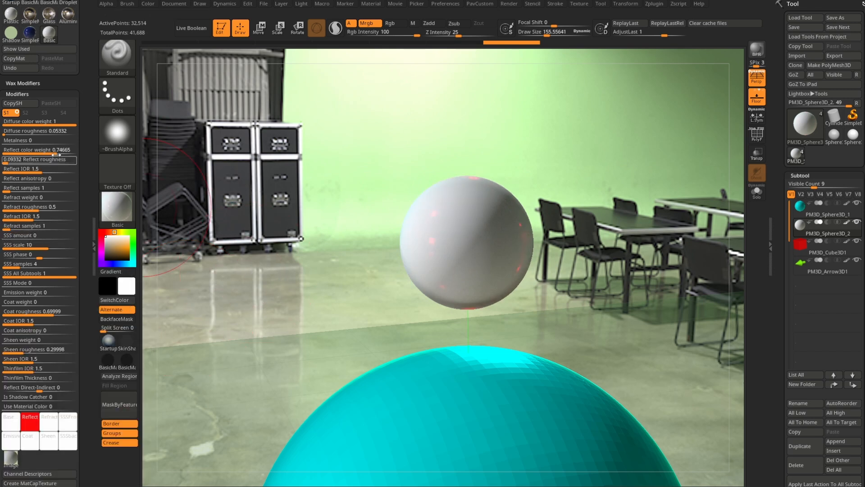
left_click_drag(54, 153, 24, 154)
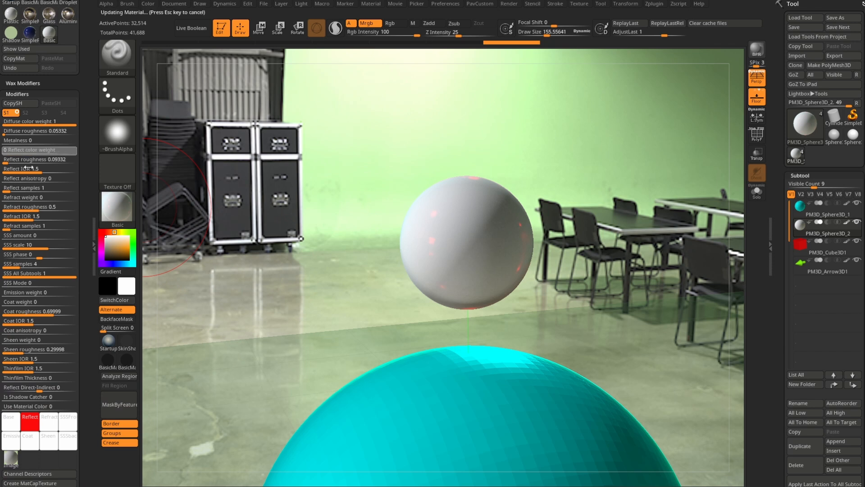
key("Return")
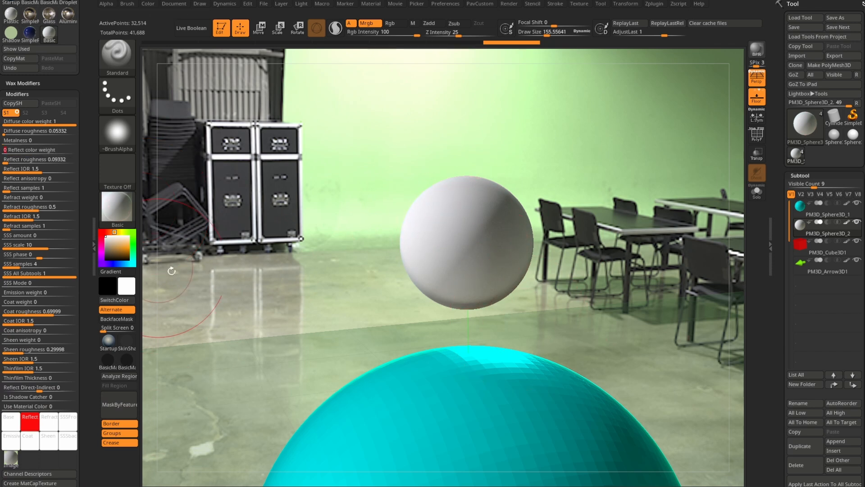
- Set the Basic material's Reflect color to white, its Reflect color weight to 1 and its Reflect roughness to 0.09999
left_click(30, 422)
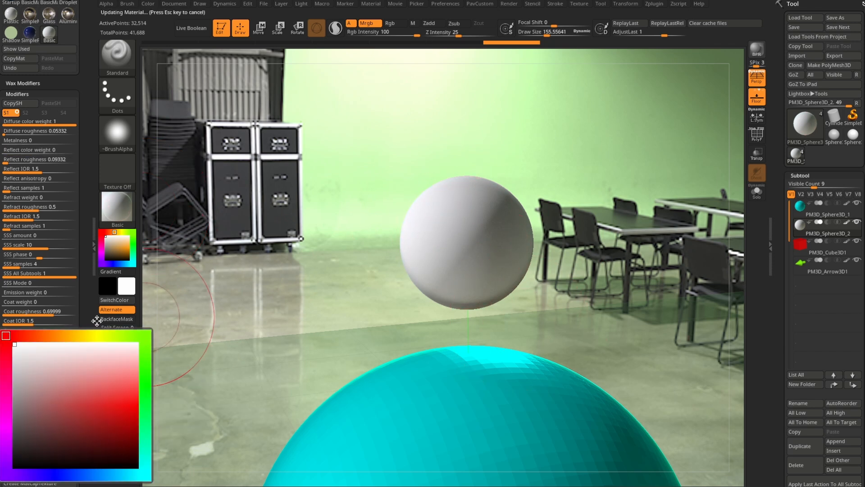
type("1")
key("Return")
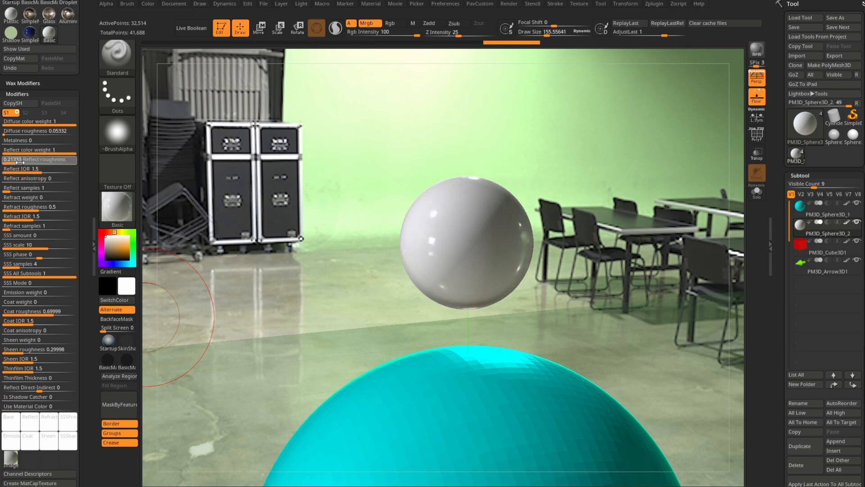
mouse_move(12, 162)
left_mouse_down()
mouse_move(28, 164)
mouse_move(13, 165)
left_mouse_up()
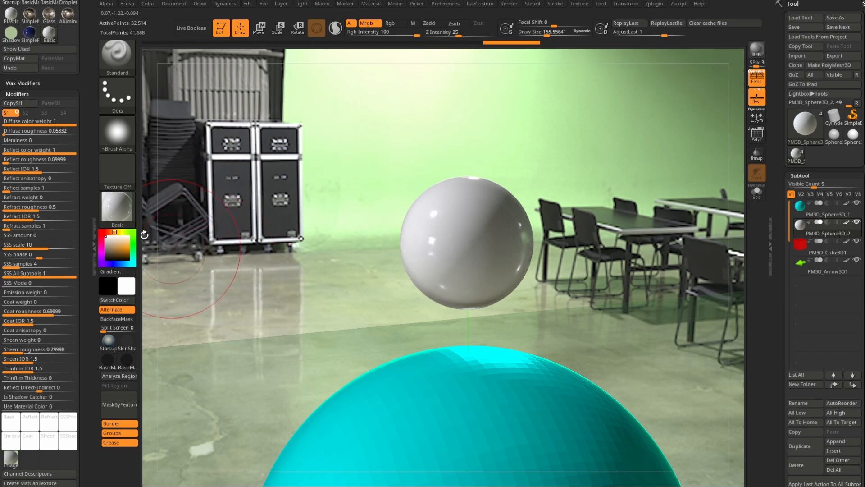
- Fill the small sphere with the Glass material from the Redshift Polypaint Materials and render the scene
left_click(114, 206)
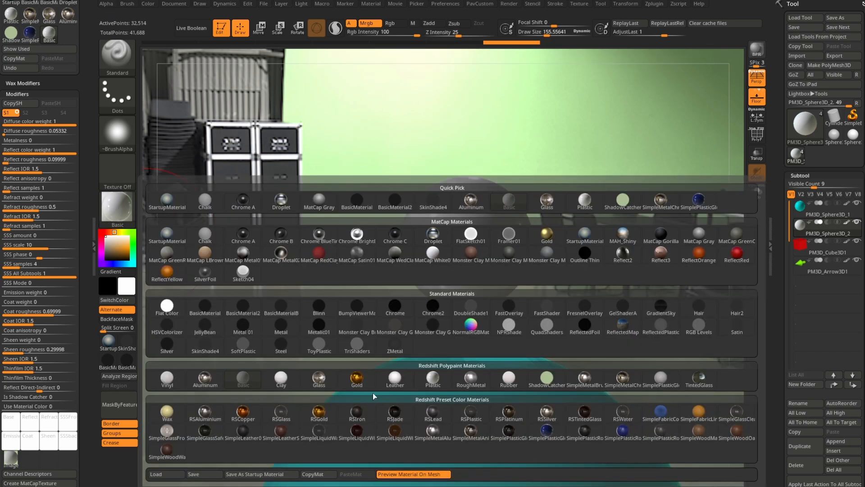
left_click(318, 383)
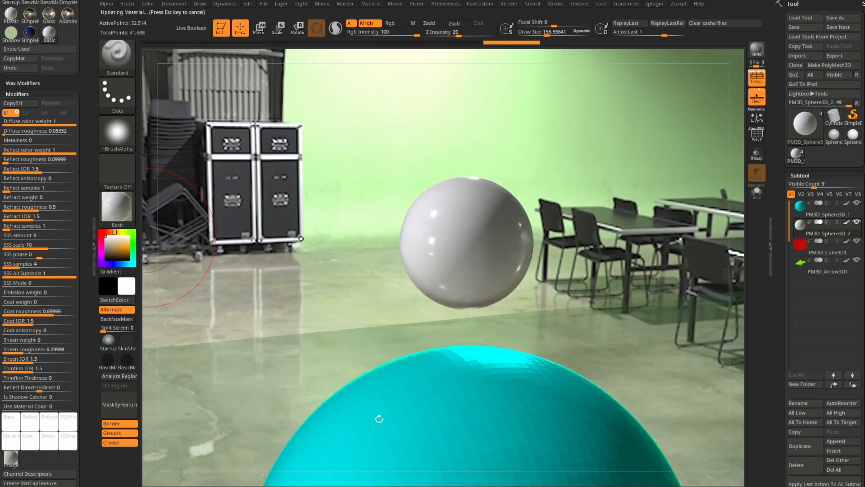
left_click(147, 4)
left_click(172, 189)
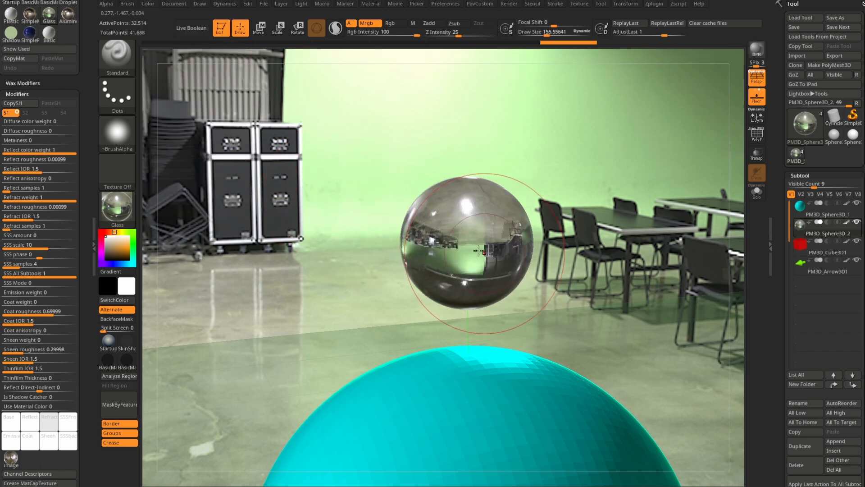
key("ctrl+r")
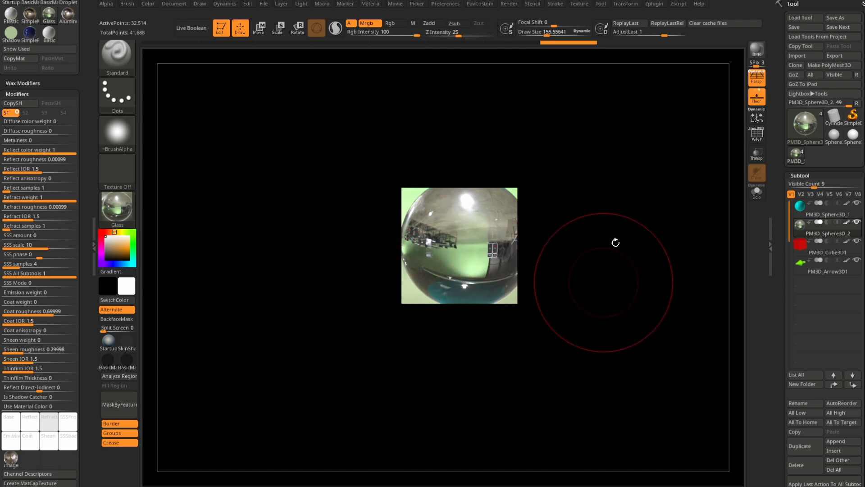
left_click(756, 49)
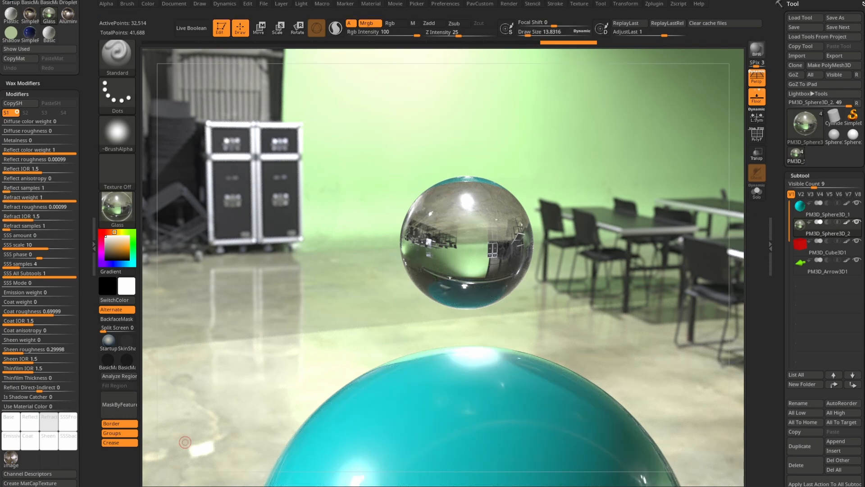
- Switch to the web browser, look up Glass in the Pixel and Poly IOR list, and return to ZBrush to compare Refract IOR
left_click_drag(563, 484, 382, 28)
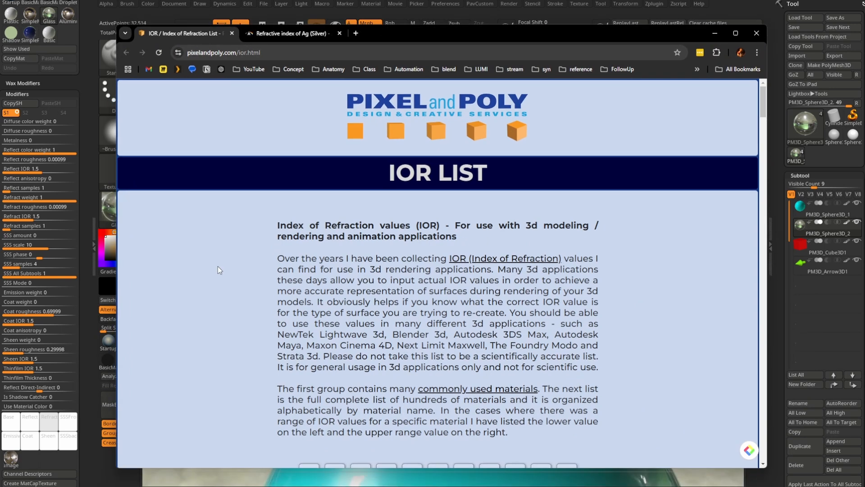
scroll(398, 192, "down", 4)
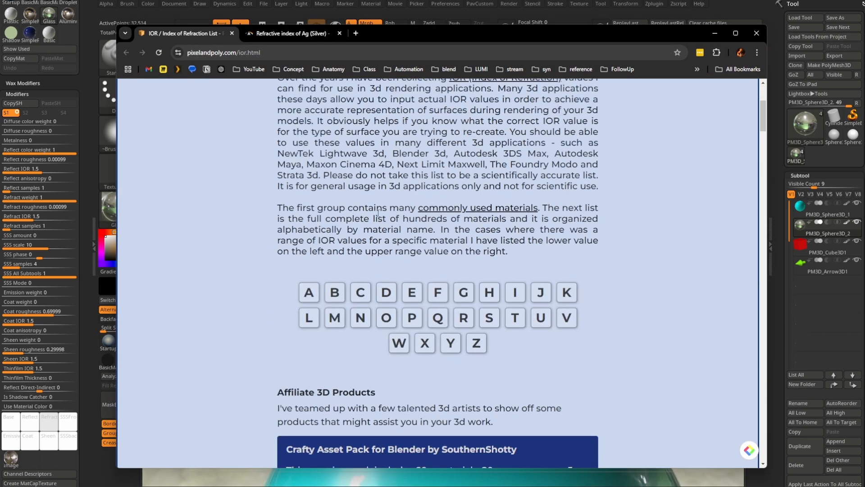
scroll(243, 249, "down", 1)
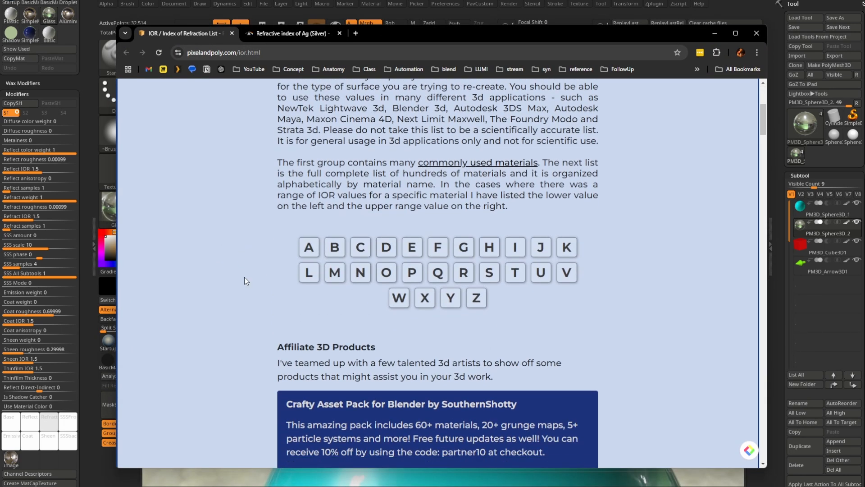
left_click(463, 249)
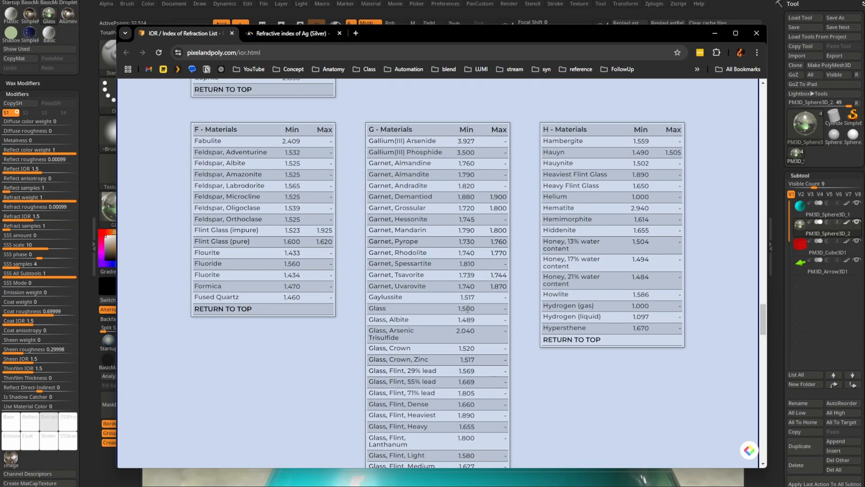
key("alt+Tab")
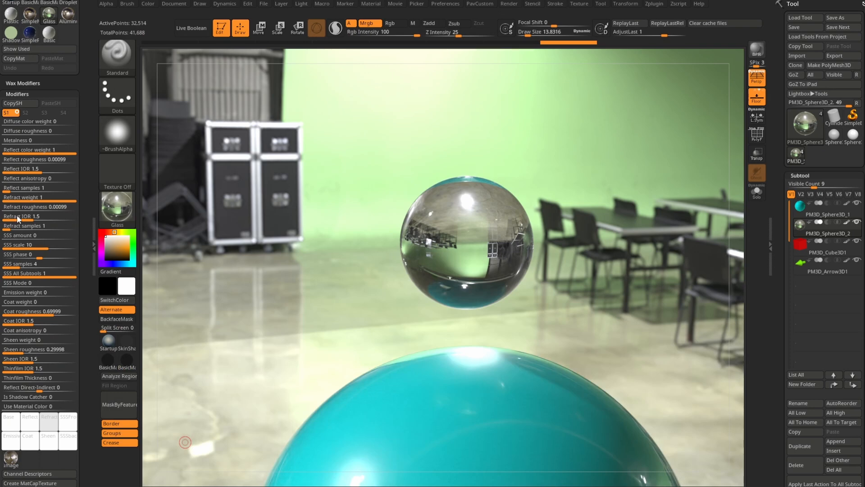
- Switch to RefractiveIndex.INFO in the web browser and browse the METALS book on the shelf of selected data for 3D artists
key("alt+Tab")
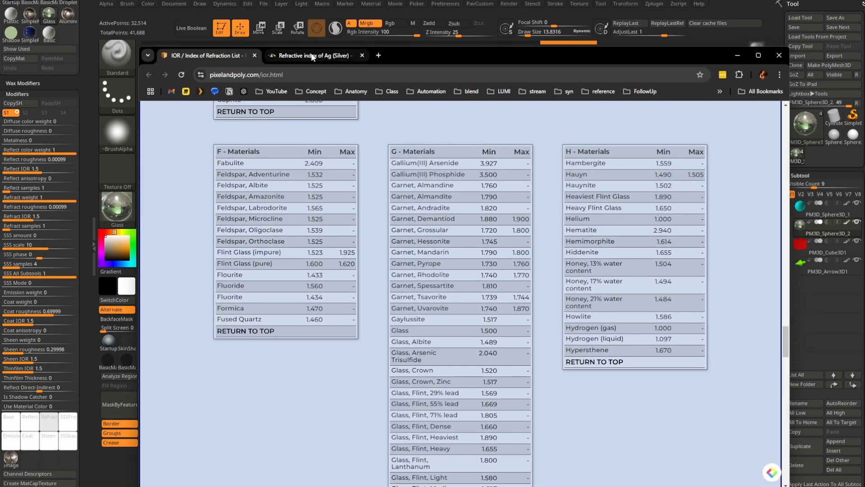
left_click(314, 56)
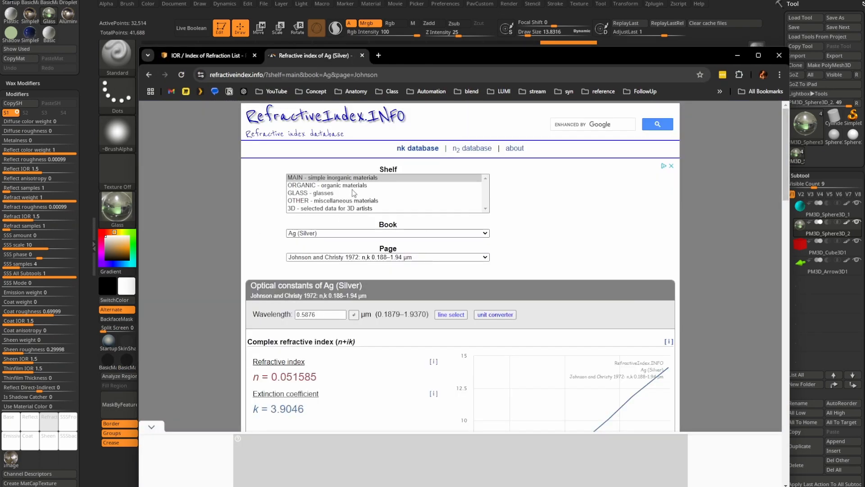
scroll(333, 193, "down", 2)
scroll(329, 191, "up", 2)
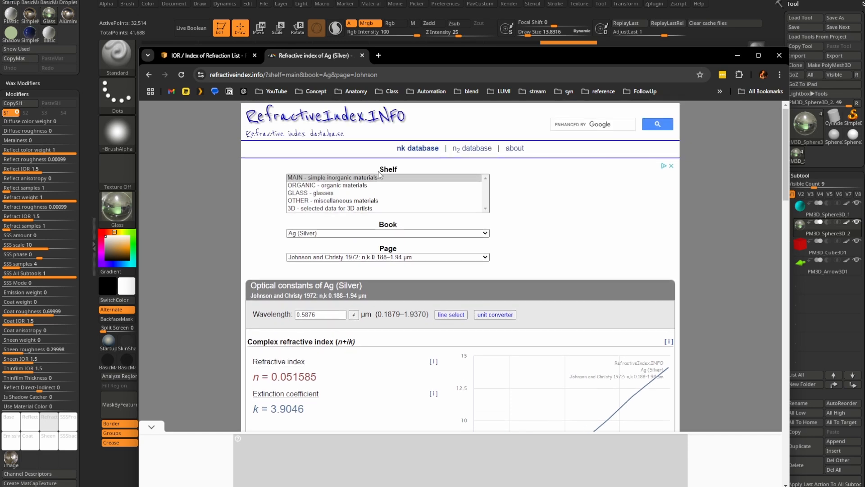
left_click(312, 209)
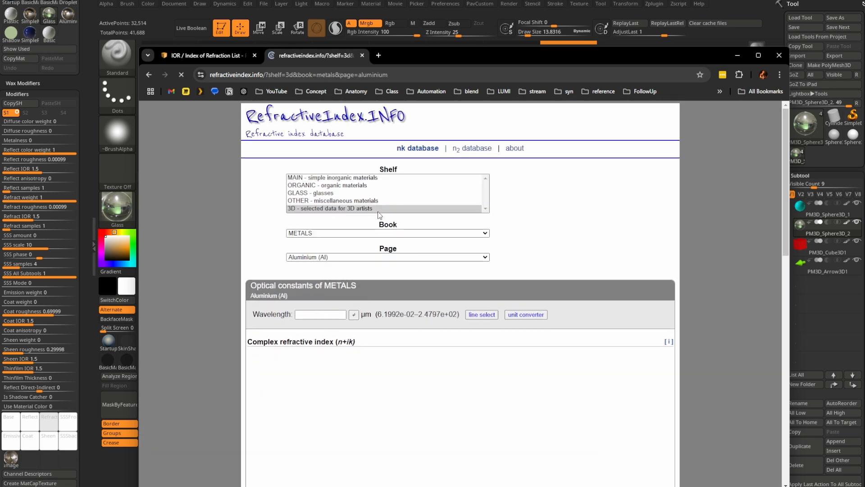
left_click(302, 234)
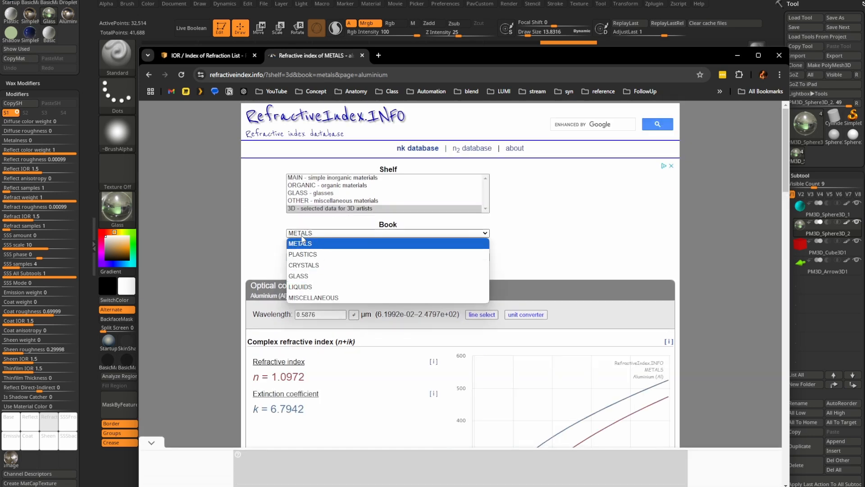
left_click(300, 243)
left_click(307, 256)
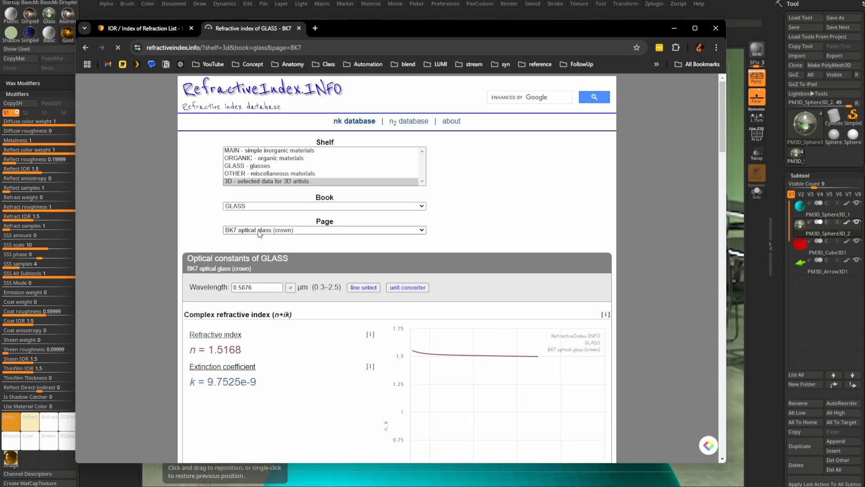
- Look up the refractive index of BK7 optical glass (crown) in the GLASS book
left_click(259, 230)
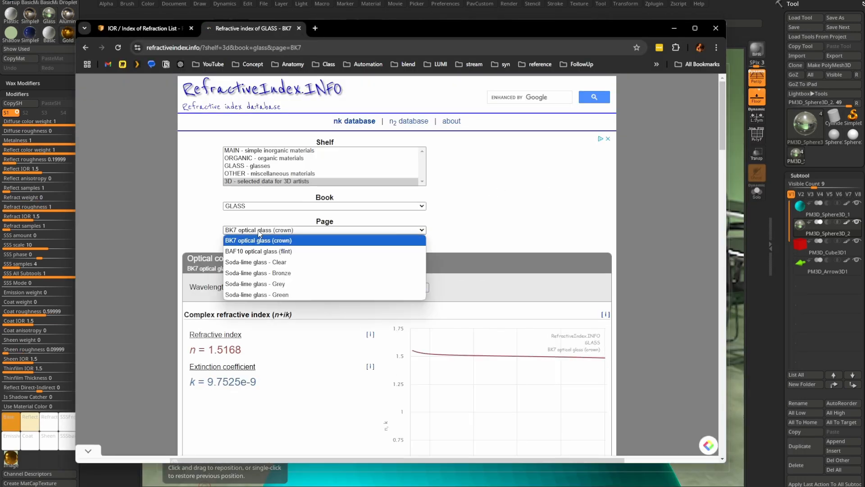
left_click(261, 231)
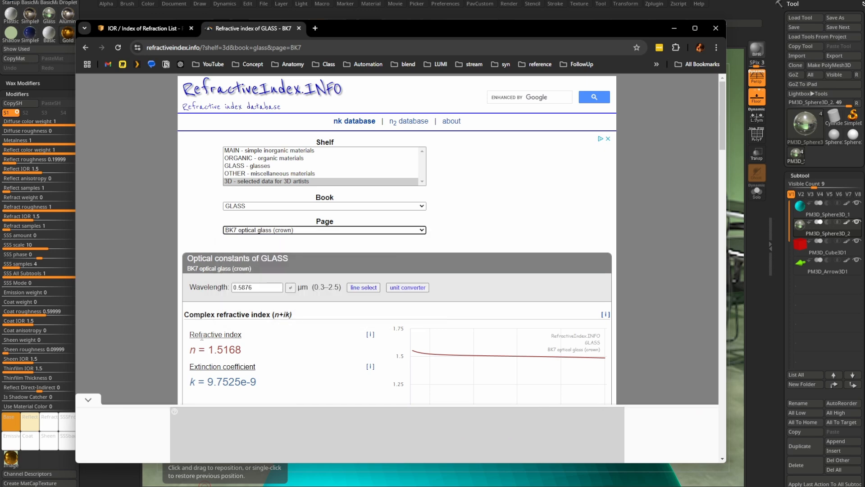
left_click_drag(210, 350, 250, 350)
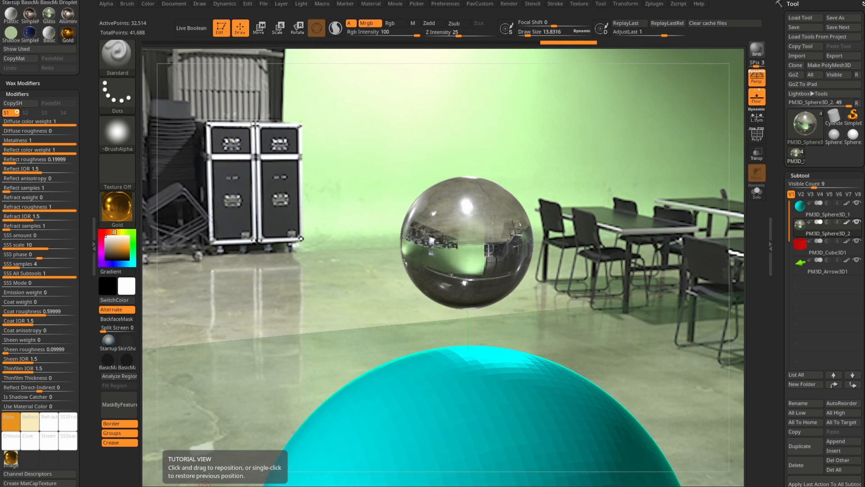
- Switch back to ZBrush and fill the small glass sphere with the Basic Redshift material
left_click_drag(204, 485, 299, 264, "alt")
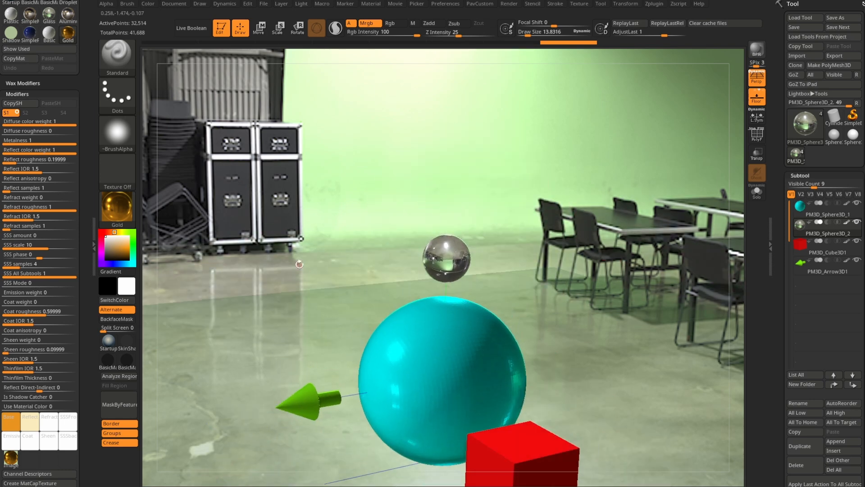
left_click(117, 206)
left_click(310, 362)
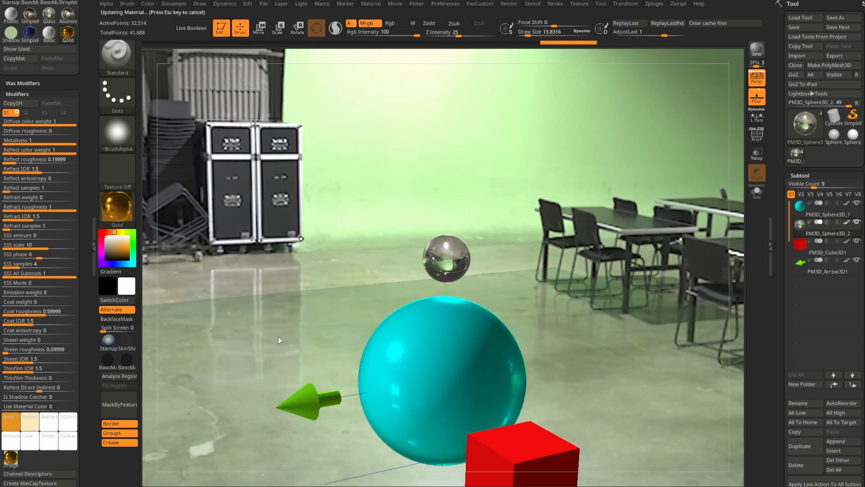
left_click(148, 4)
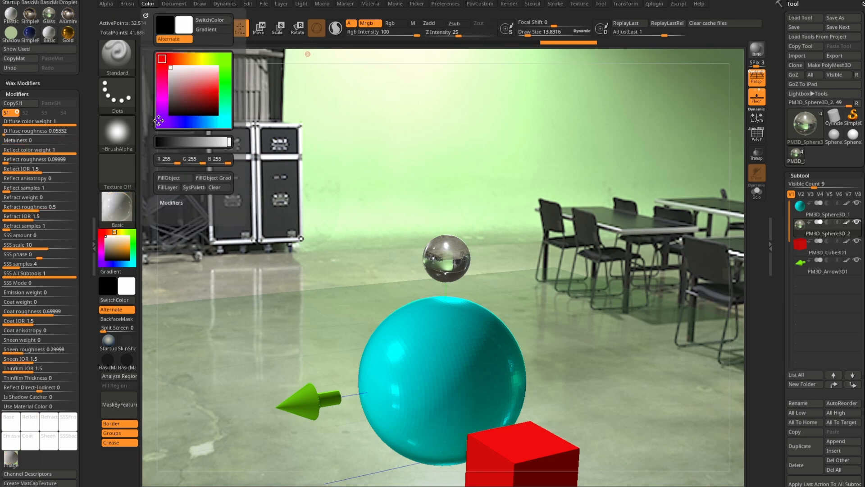
left_click(168, 178)
- Raise the Basic material's Coat weight to 1
left_click_drag(556, 212, 558, 190, "alt")
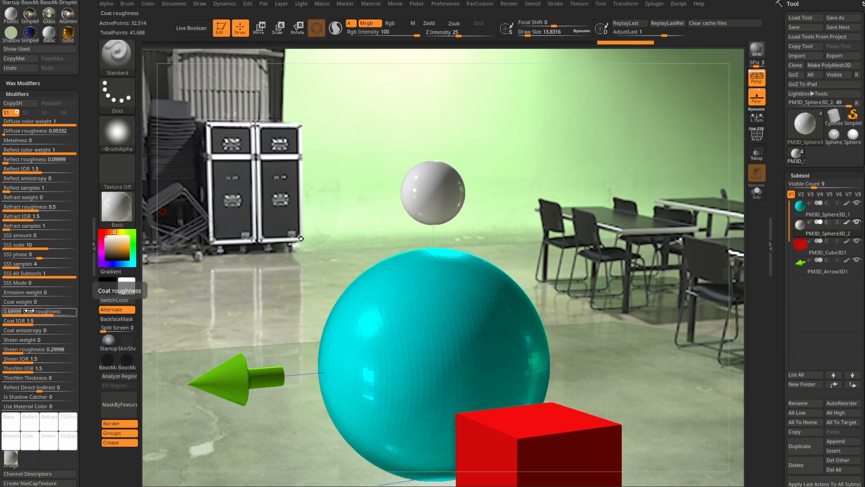
left_click_drag(16, 302, 77, 302)
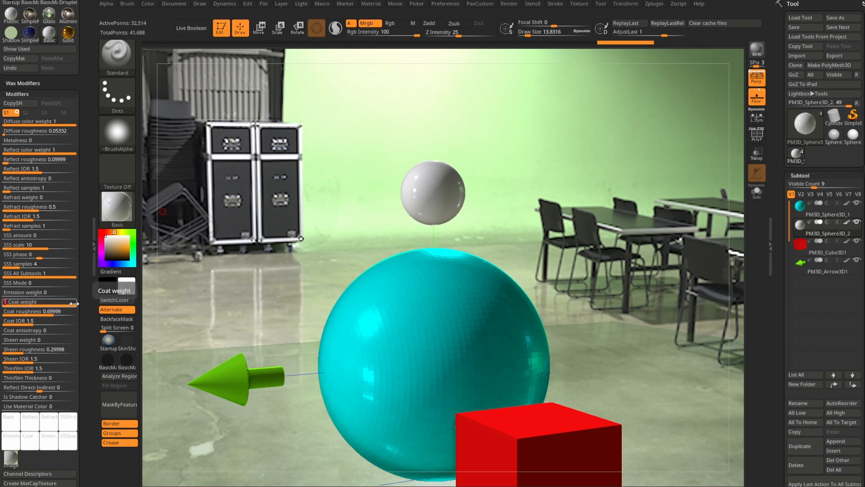
- Reset the Basic material's Coat weight to 0 and set its SSS amount to 0.4
left_click_drag(22, 303, 2, 302)
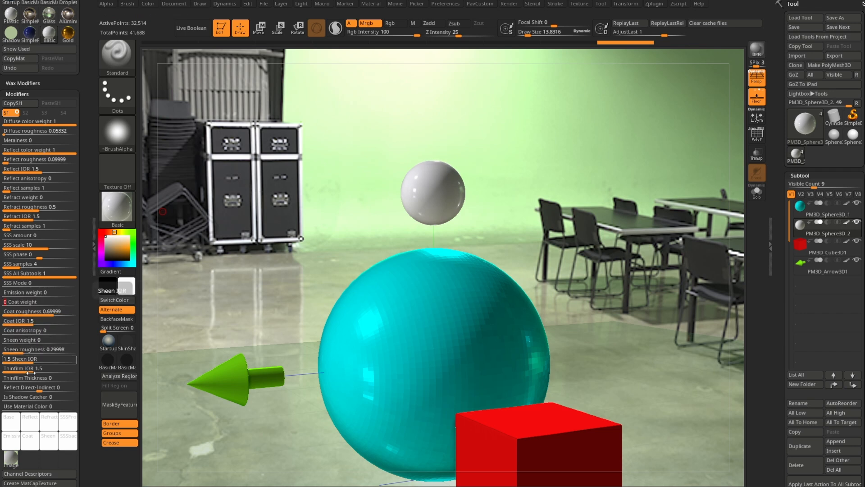
left_click_drag(22, 236, 33, 235)
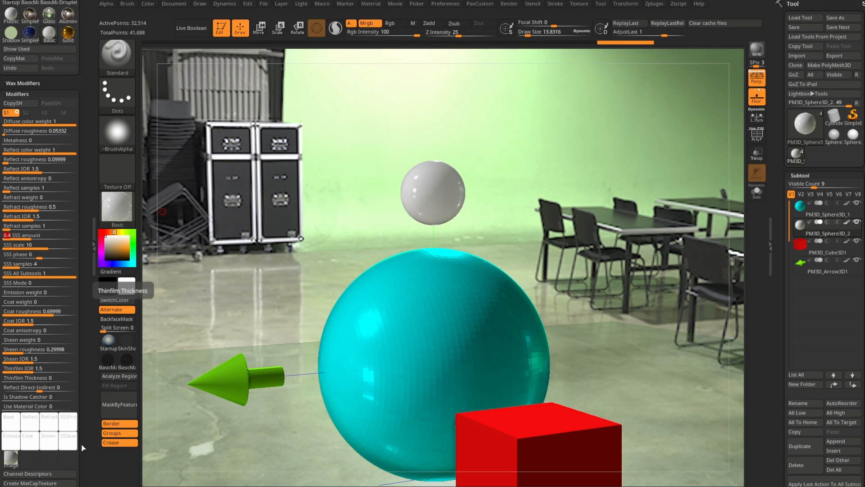
- Set the Basic material's front subsurface color to light red and its back subsurface color to dark red
left_click(71, 423)
key("Escape")
left_click(71, 423)
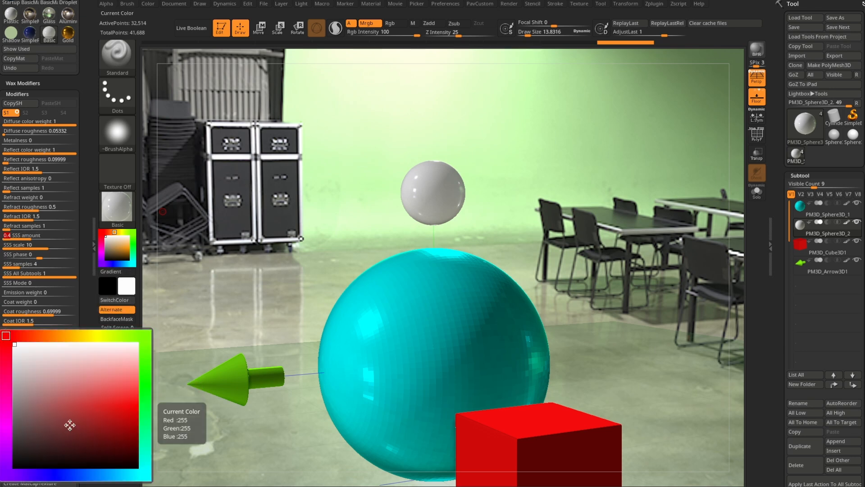
left_click(132, 380)
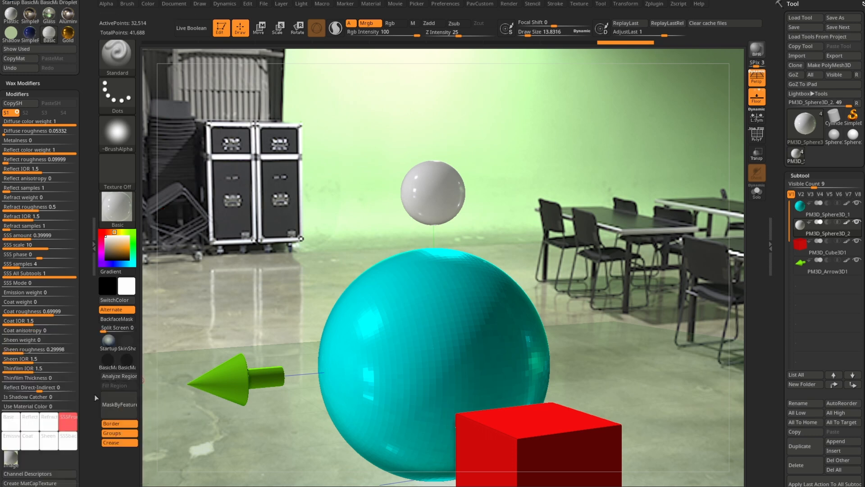
left_click(64, 443)
left_click(137, 436)
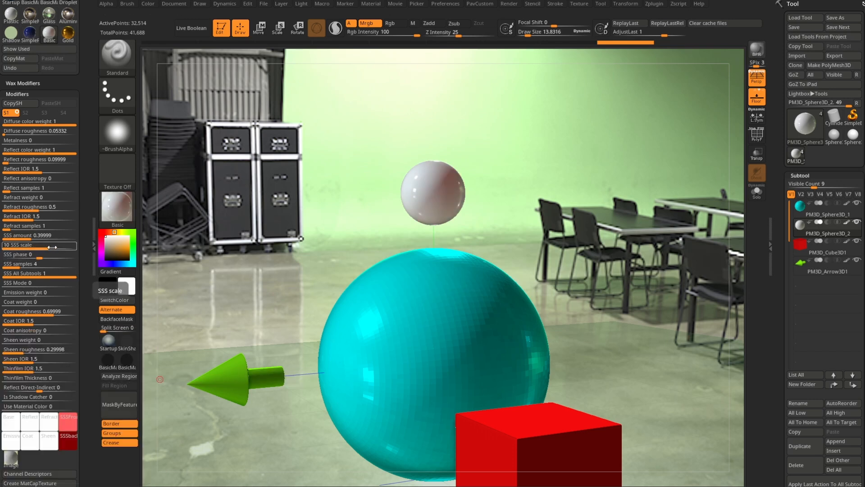
- Adjust the material's subsurface scattering to amount about 0.45, scale about 1.53, phase about -0.12 and SSS Mode 2
left_click_drag(47, 247, 70, 282)
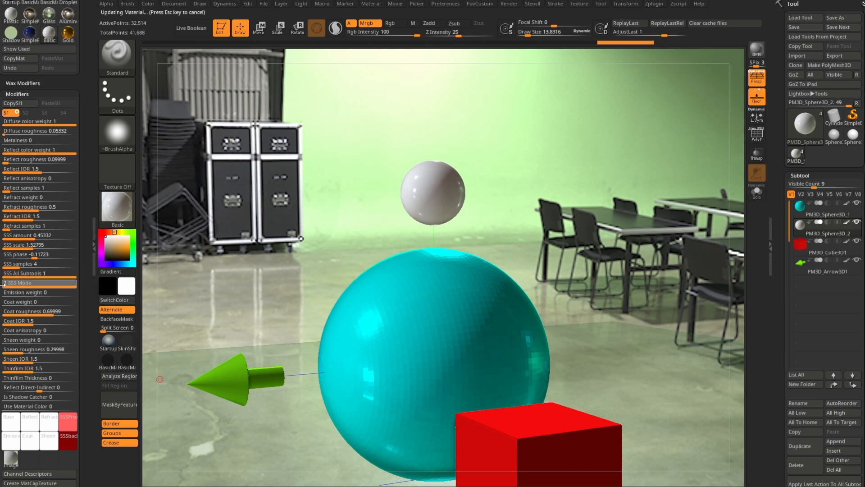
left_click_drag(5, 283, 5, 285)
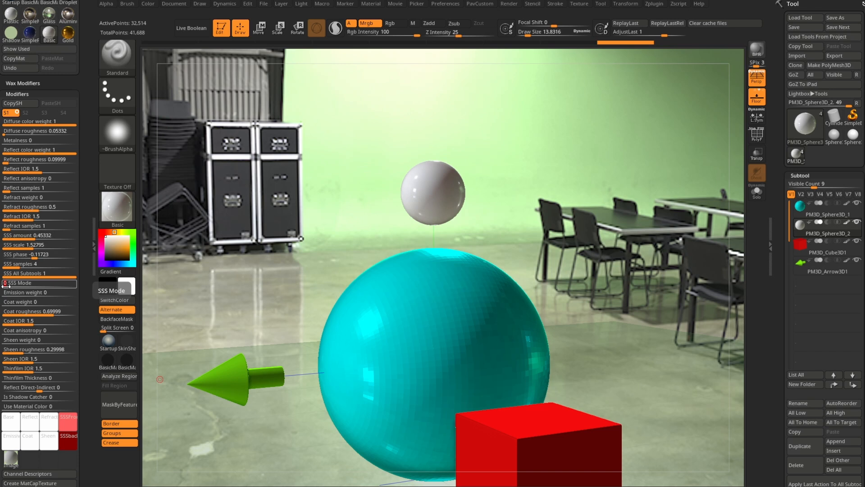
left_click_drag(5, 284, 24, 286)
left_click_drag(35, 286, 67, 285)
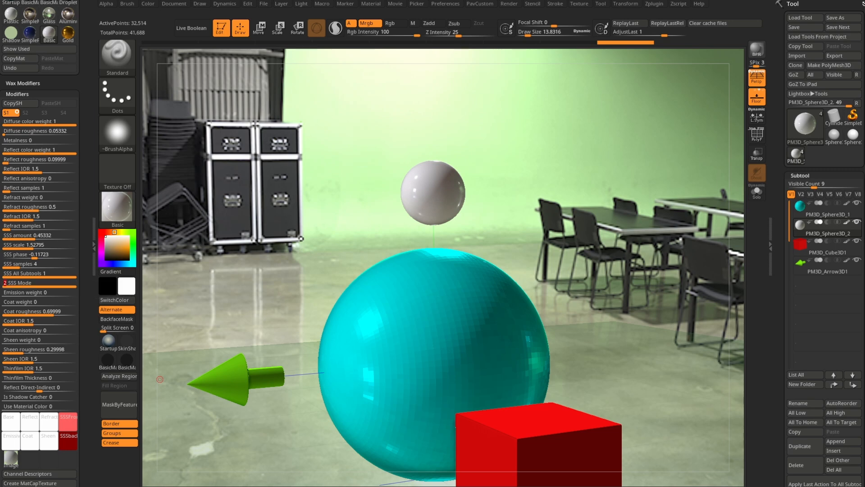
- Switch to the browser, read the Subsurface section of Maxon's Redshift Standard Material help on color, weight, radius and scale, and return to ZBrush
left_click_drag(486, 486, 428, 19)
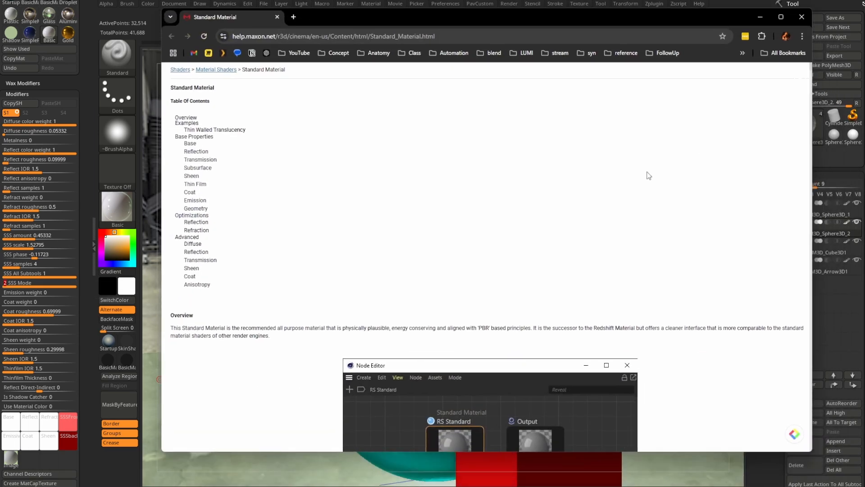
left_click(212, 167)
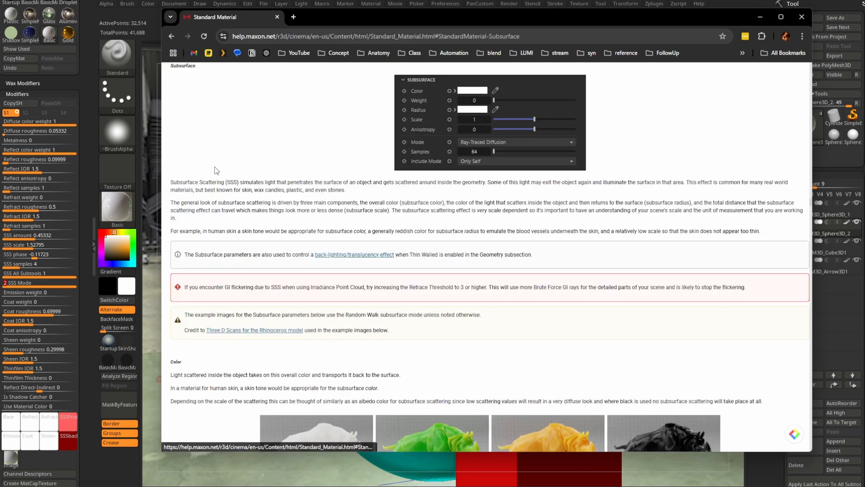
scroll(365, 292, "down", 2)
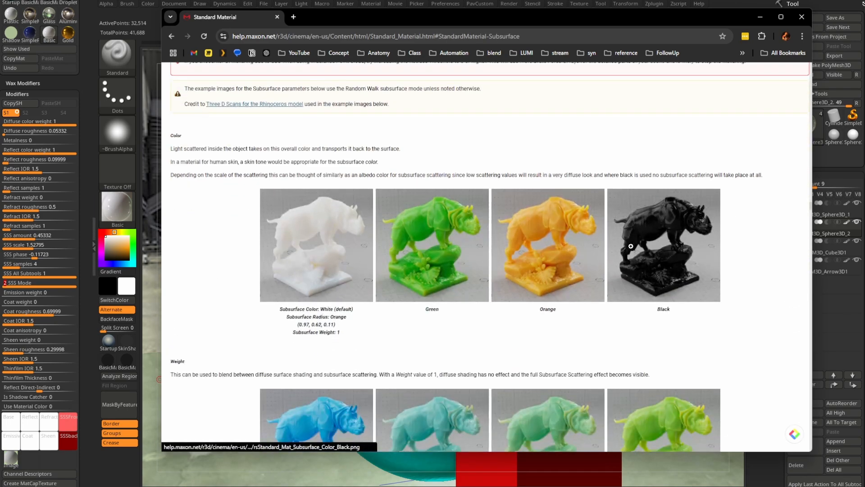
scroll(384, 275, "down", 6)
scroll(384, 275, "down", 3)
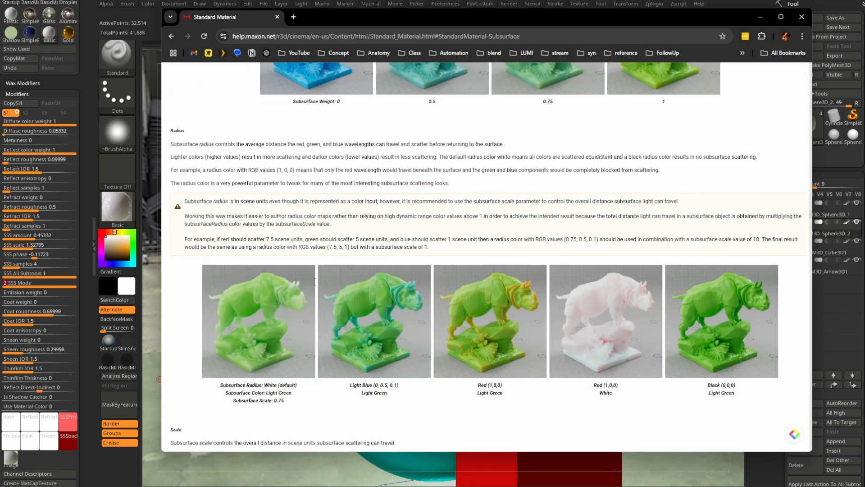
scroll(328, 321, "down", 6)
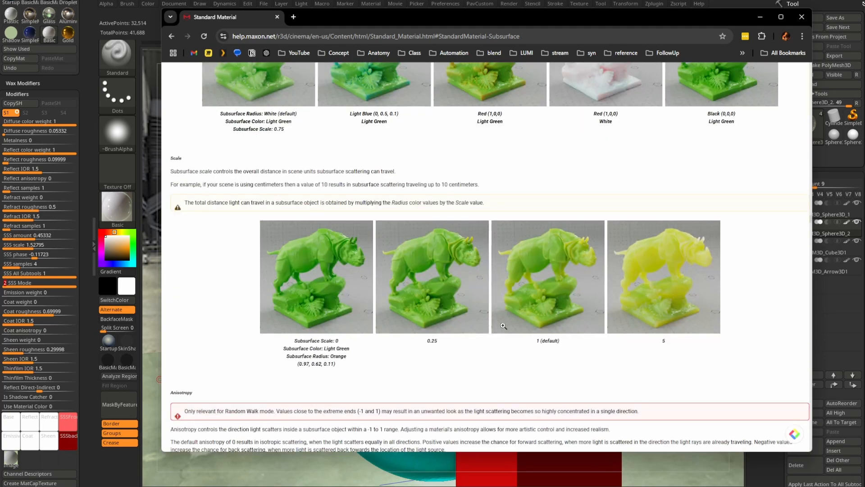
left_click_drag(553, 22, 486, 486)
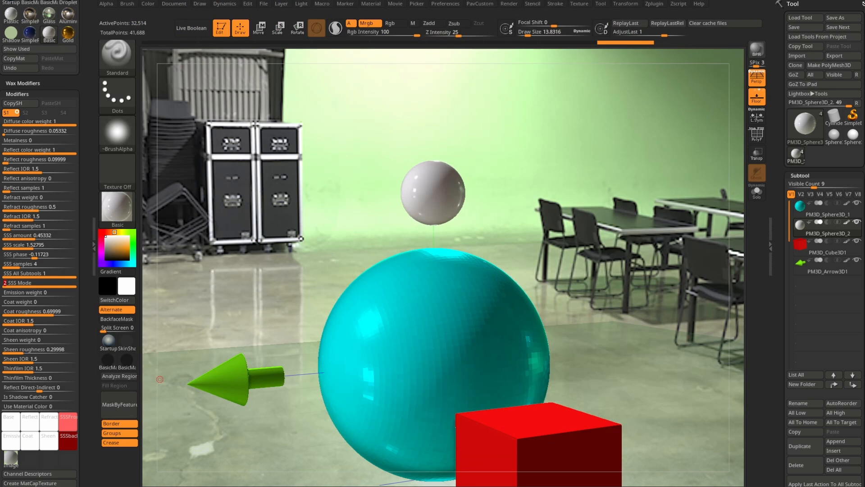
- Reset the material's SSS amount to 0 and raise its Emission weight to 100
left_click(27, 236)
type("0")
key("Return")
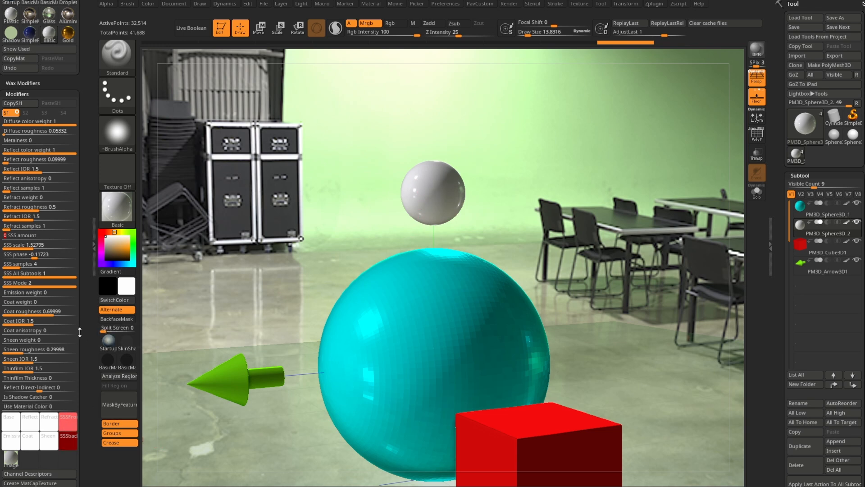
left_click_drag(10, 295, 75, 298)
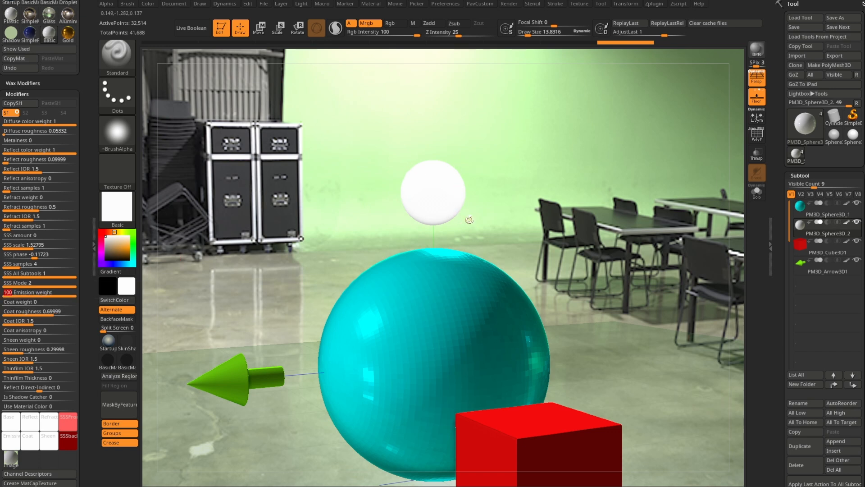
- Fill the small sphere with orange polypaint and check how it looks in the local Redshift preview
left_click(128, 247)
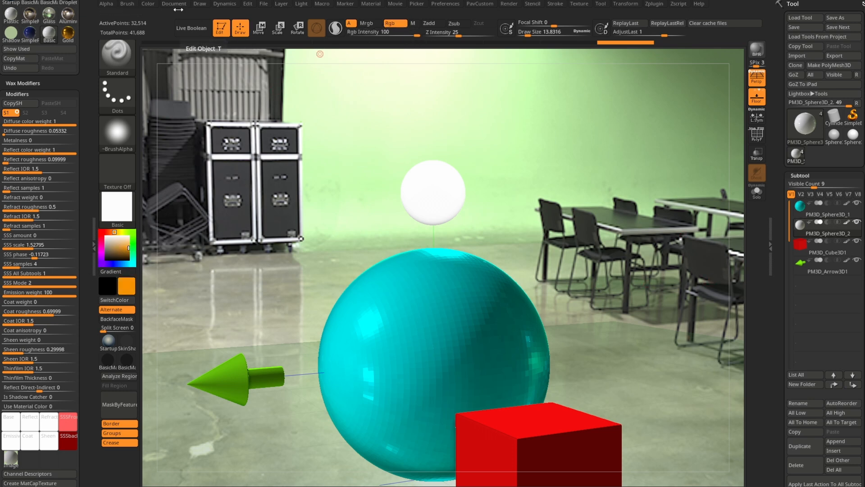
left_click(148, 4)
left_click(169, 177)
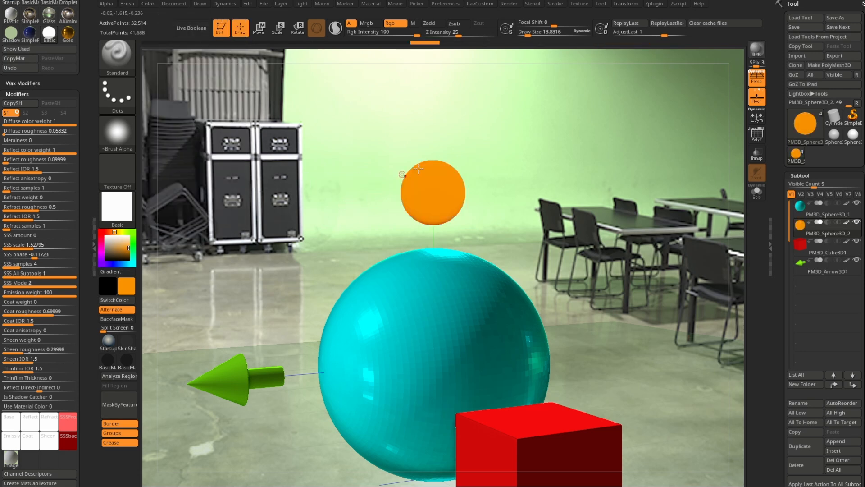
key("ctrl")
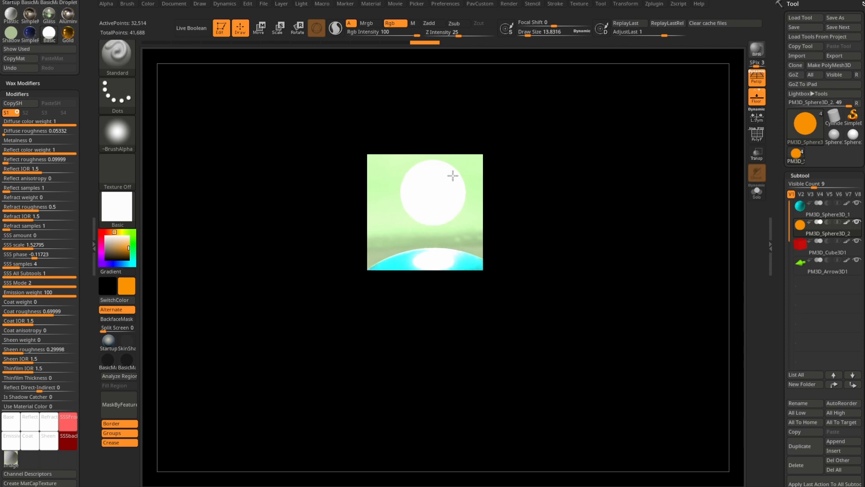
left_click(451, 156)
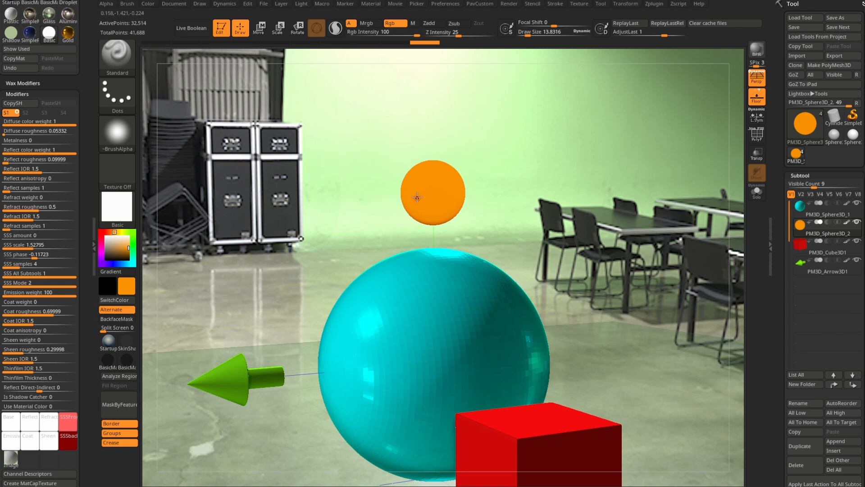
- Set the Basic material's emission color to orange and render the scene with Redshift
left_click(13, 444)
left_click(69, 335)
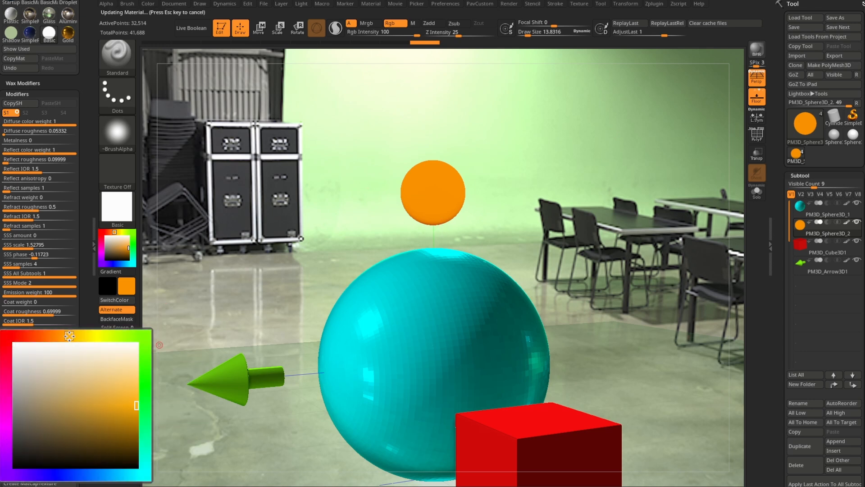
key("shift+r")
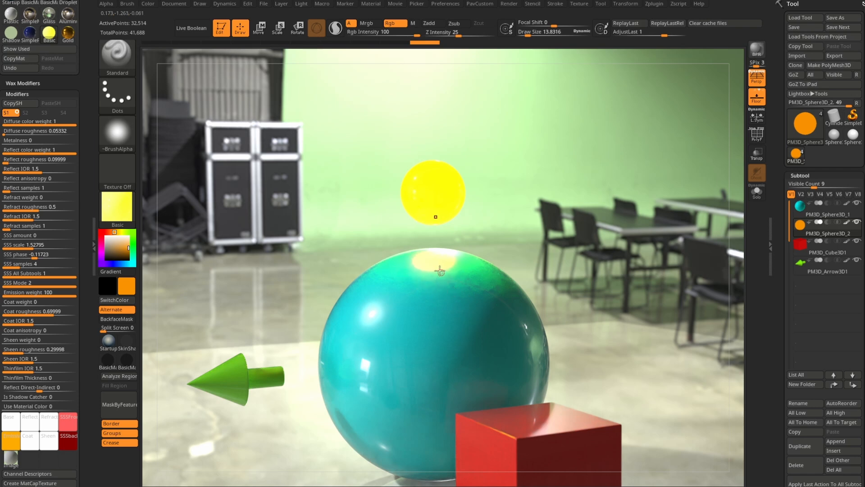
- Turn off Progressive Rendering in the Redshift renderer settings
left_click_drag(87, 184, 87, 60)
left_click_drag(88, 189, 88, 118)
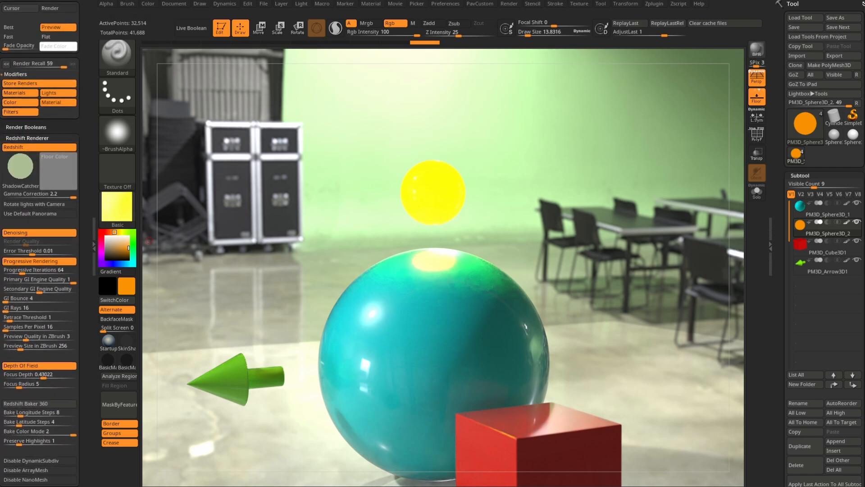
left_click(35, 262)
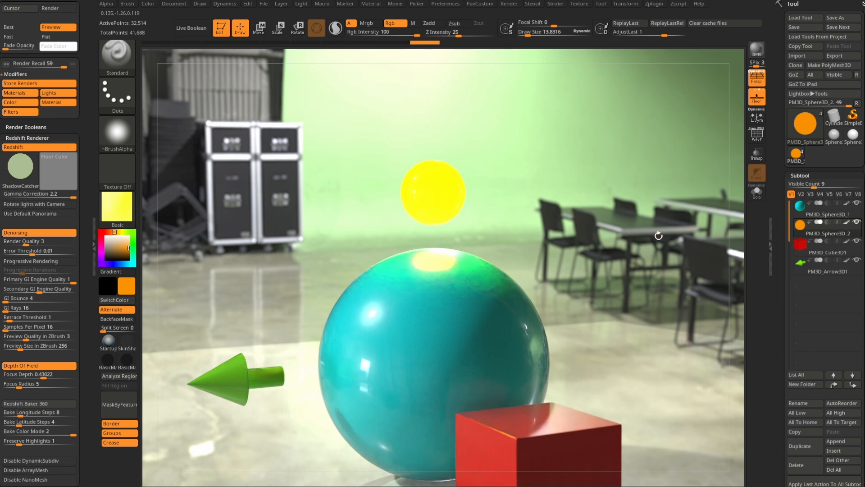
- Delete the small glowing sphere subtool
left_click_drag(780, 237, 778, 206)
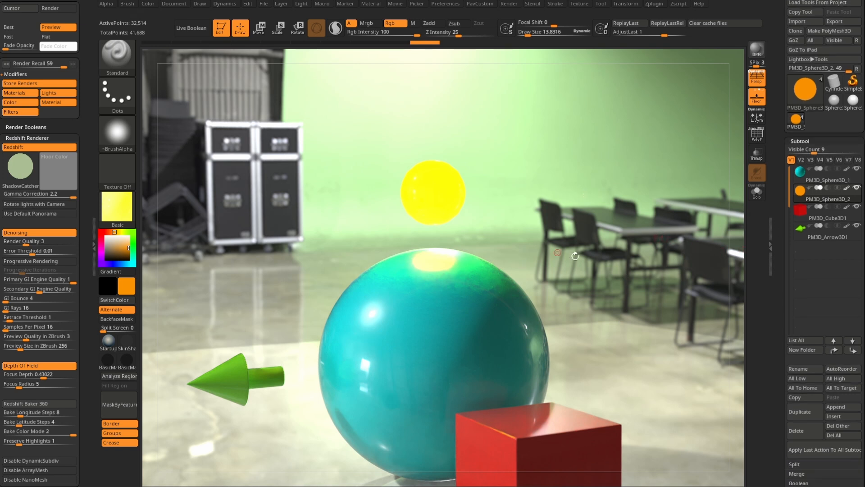
left_click(795, 431)
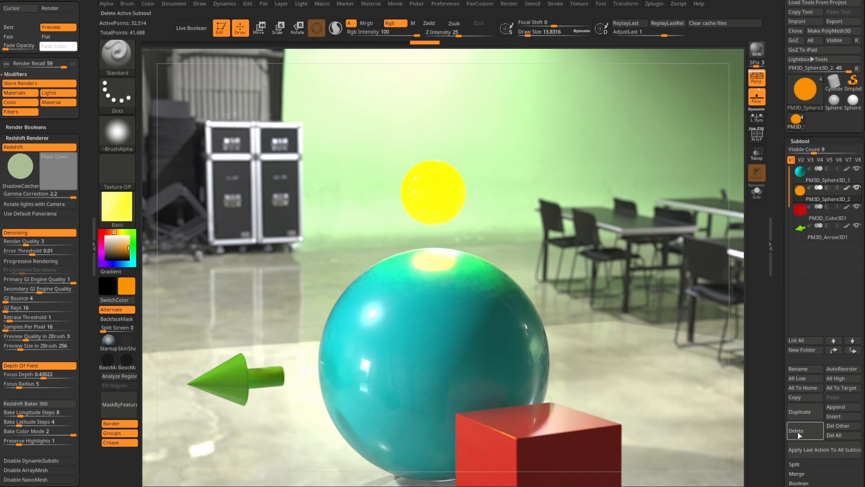
left_click_drag(83, 130, 79, 315)
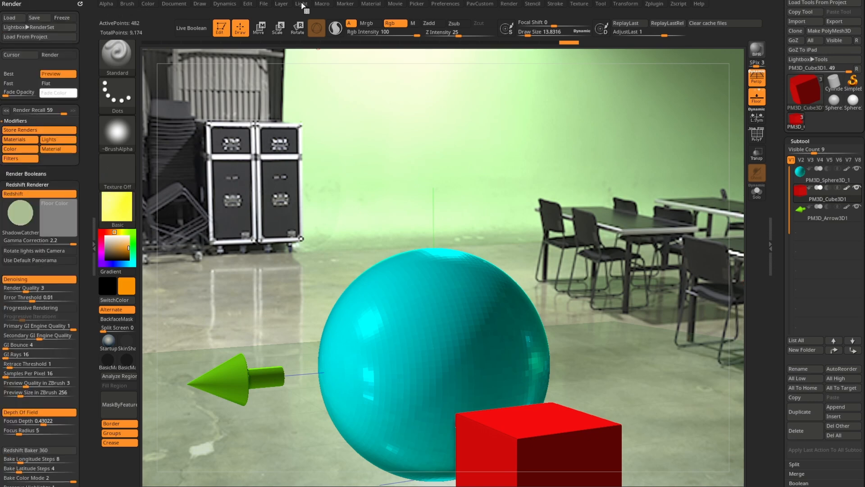
- Dock the Light settings in the side tray and remove the panorama background texture from the scene
left_click(303, 5)
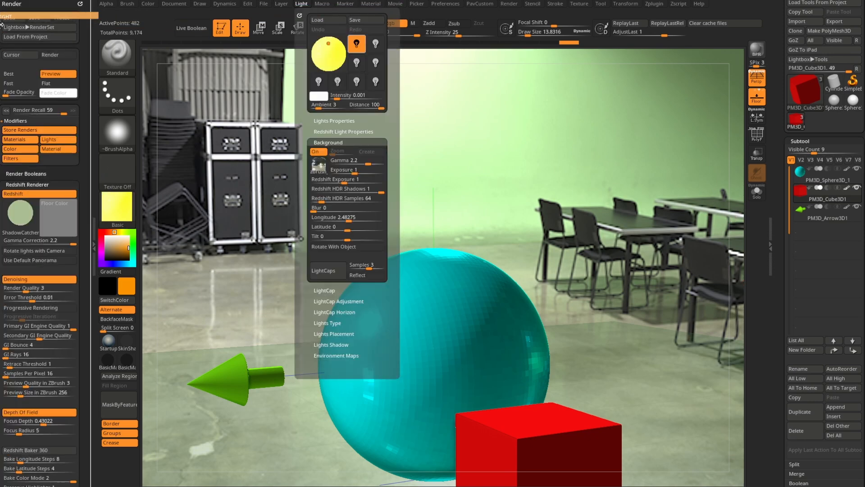
left_click(299, 15)
left_click(11, 162)
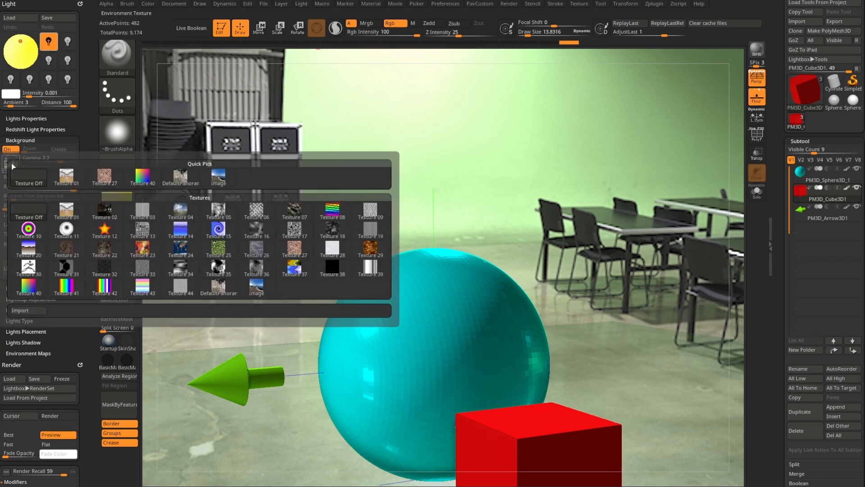
left_click(31, 178)
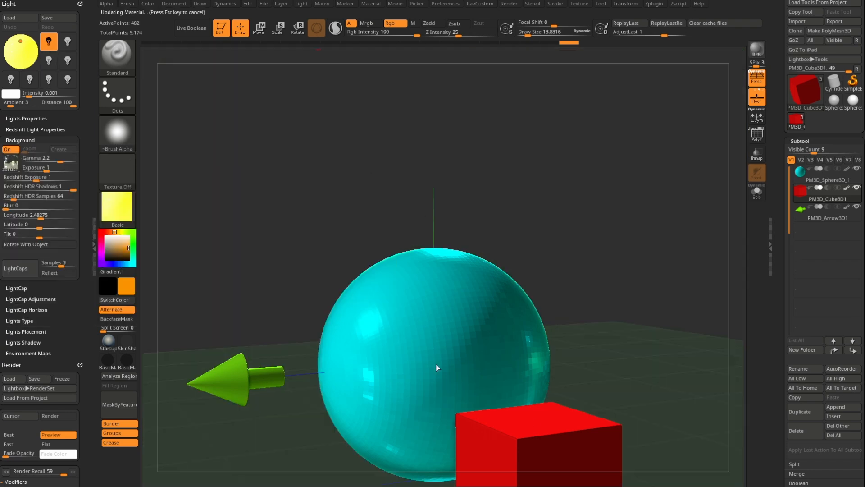
- Toggle the first light off and on again, and set its intensity to 1
left_click(49, 42)
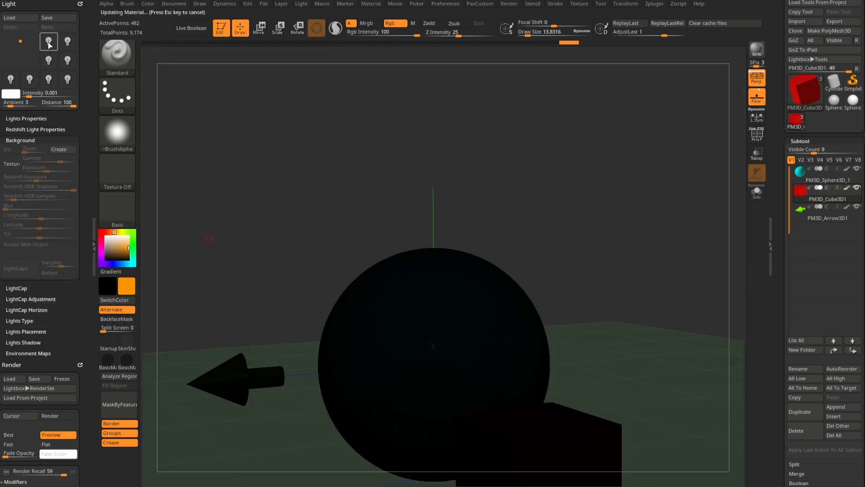
left_click(49, 43)
left_click(48, 94)
type("1")
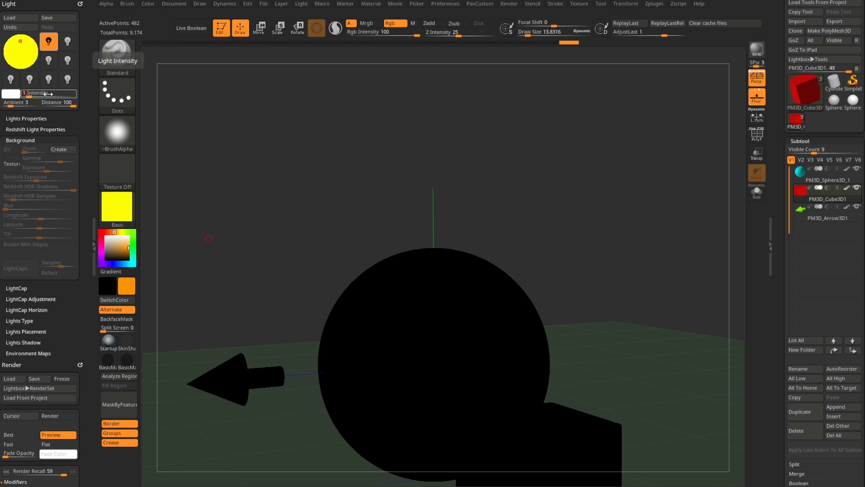
key("Return")
- Dock the Movie settings in the side tray and expand the TimeLine options
mouse_move(582, 195)
right_mouse_down("ctrl")
mouse_move(562, 166)
mouse_move(567, 193)
right_mouse_up("ctrl")
left_click(393, 6)
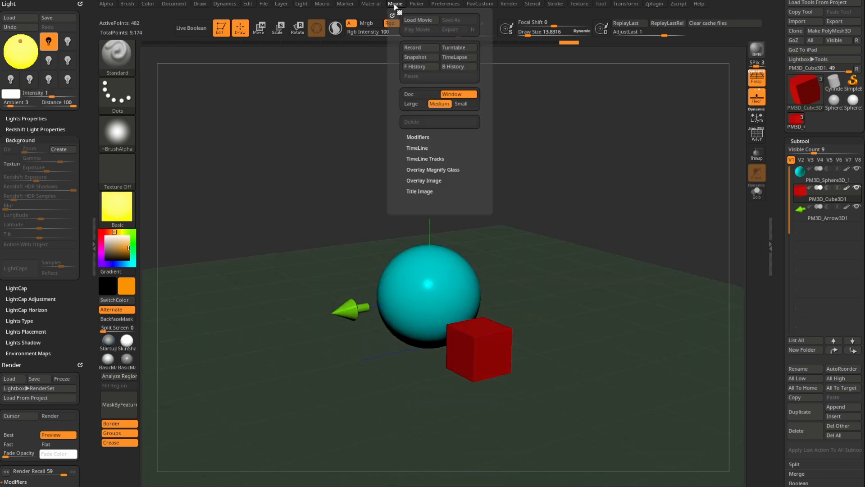
left_click_drag(394, 14, 45, 27)
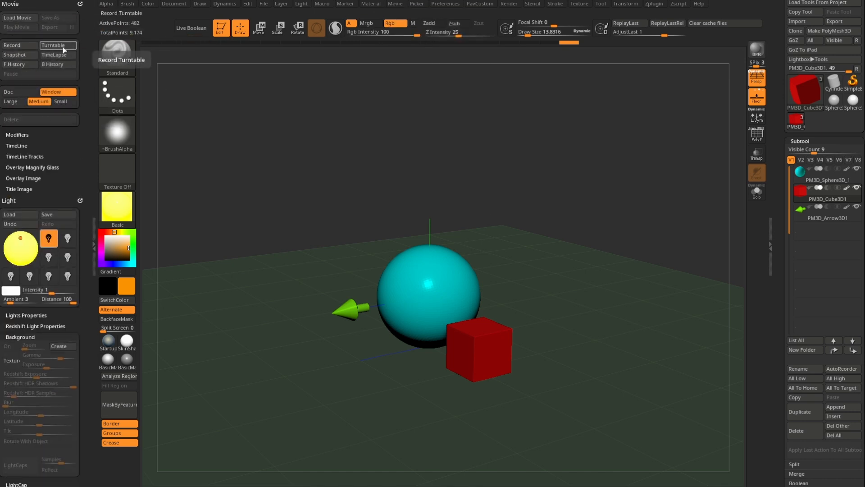
left_click(18, 145, "shift")
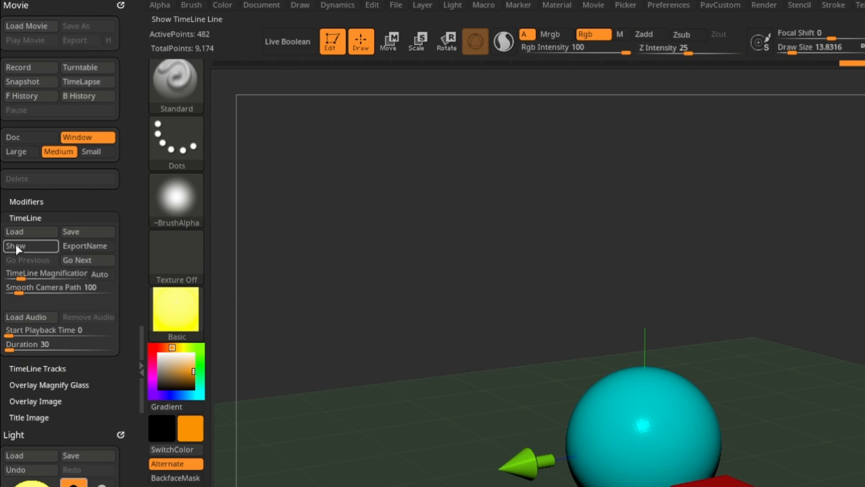
- Show the movie timeline and set the recording area to Doc at Large size
left_click(19, 164)
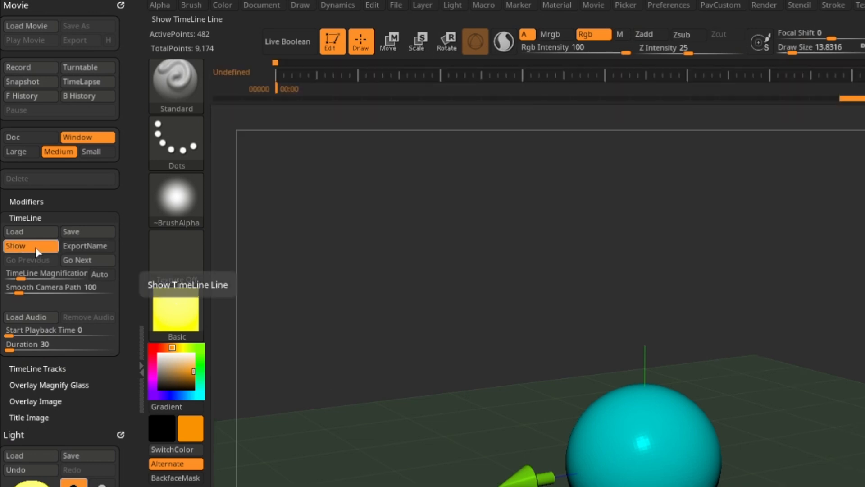
left_click(18, 139)
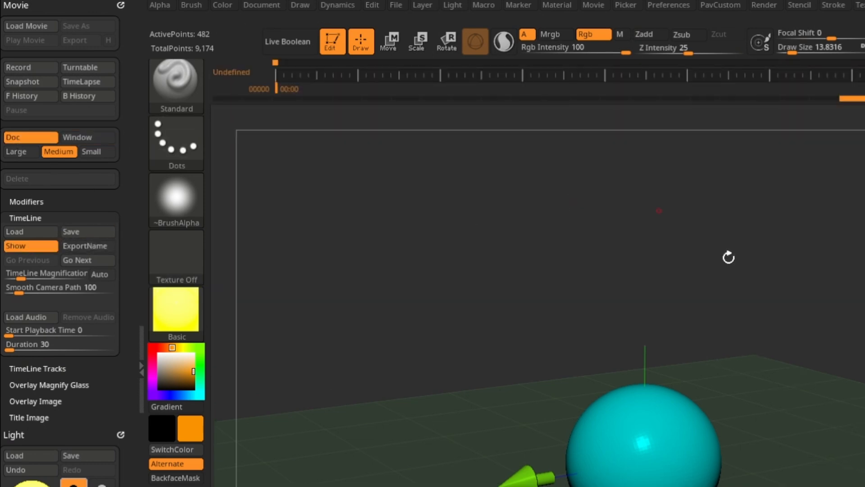
left_click(20, 152)
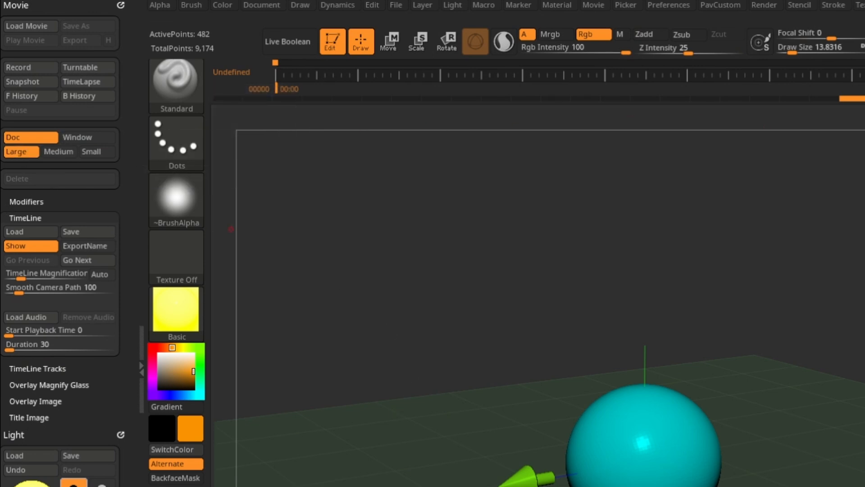
left_click(263, 6)
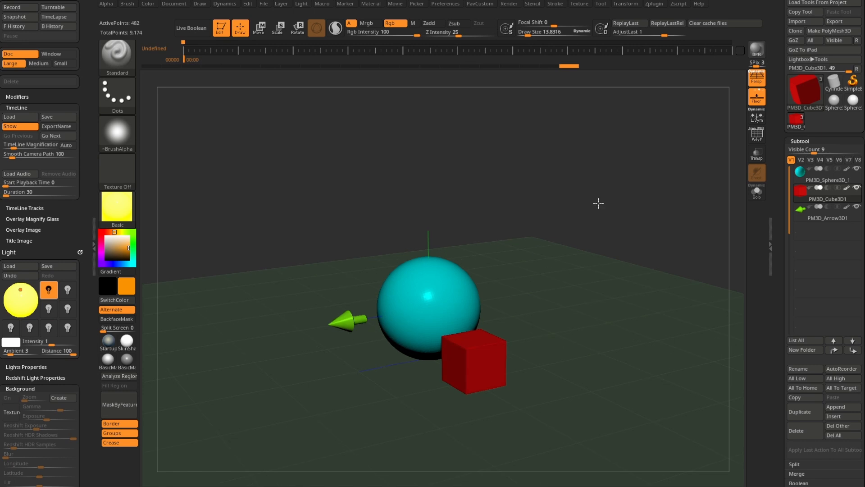
left_click_drag(598, 203, 520, 174)
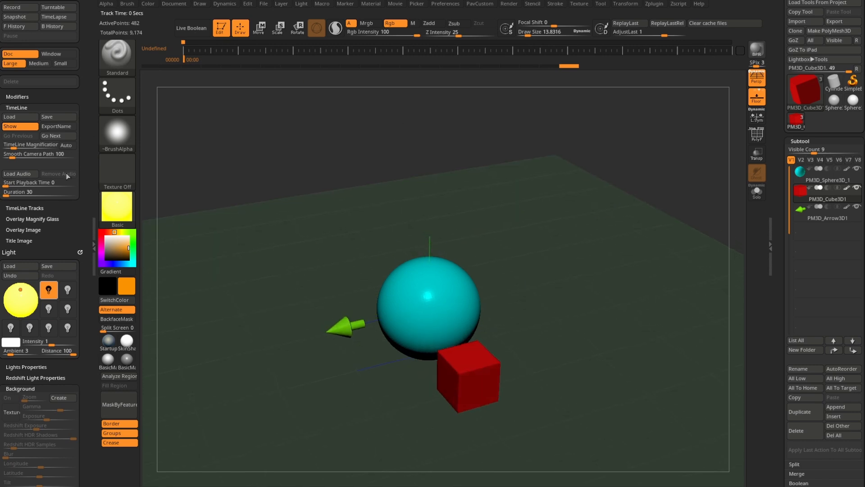
- Expand the TimeLine Tracks options and add a camera keyframe with a closer view of the objects at about frame 35
left_click(23, 208)
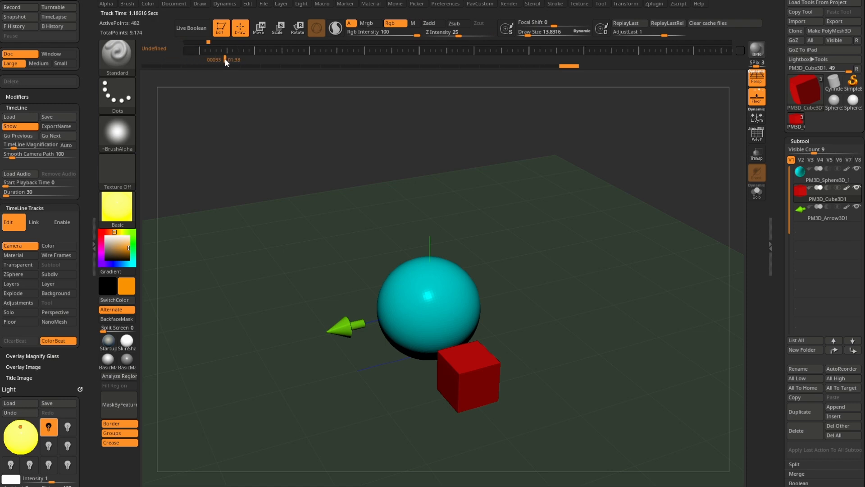
left_click(208, 61)
mouse_move(560, 259)
left_mouse_down()
mouse_move(554, 242)
mouse_move(564, 247)
left_mouse_up()
left_click_drag(564, 247, 576, 223, "alt")
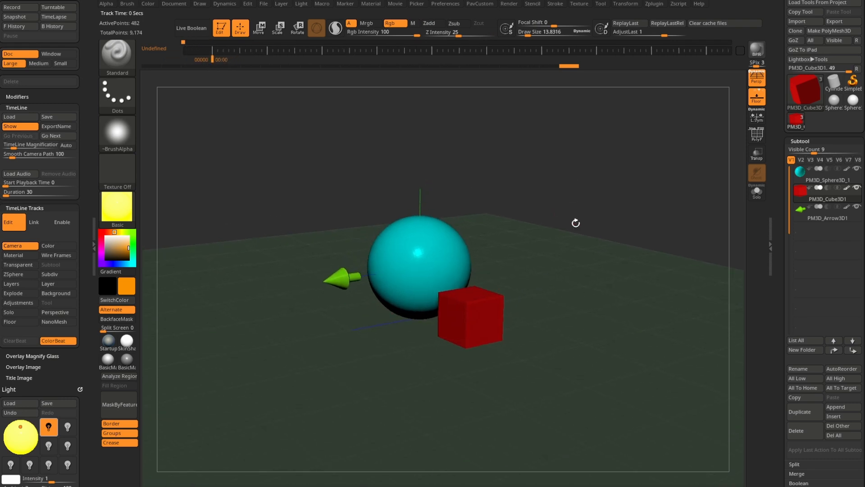
left_click_drag(213, 60, 240, 60)
left_click_drag(563, 203, 577, 232, "alt")
left_click(240, 51)
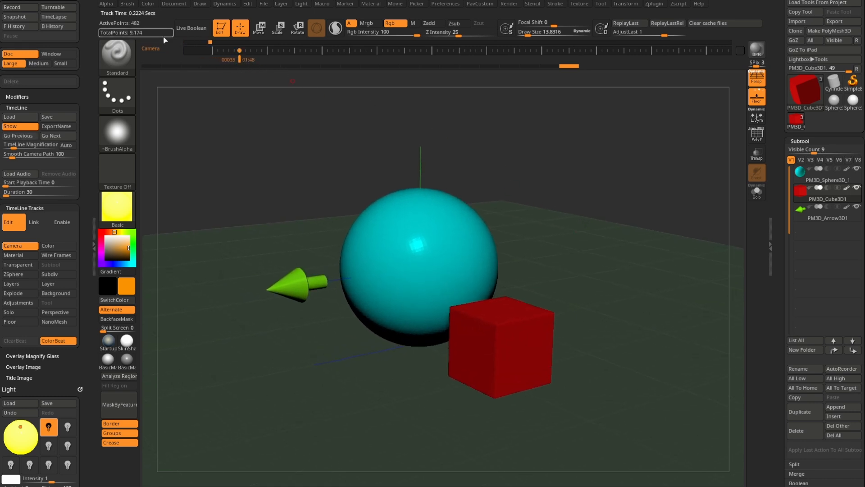
- Add a camera keyframe with a more distant view of the objects at frame 0
left_click_drag(230, 58, 211, 58)
left_click_drag(593, 247, 572, 214, "alt")
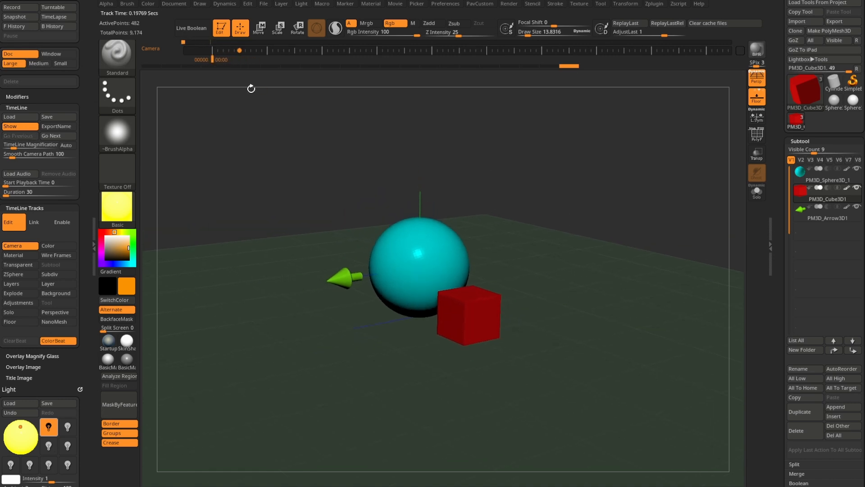
left_click(212, 51)
- Add a third camera keyframe with a rotated view at about frame 65 and return the playhead to the start
left_click_drag(212, 57, 263, 58)
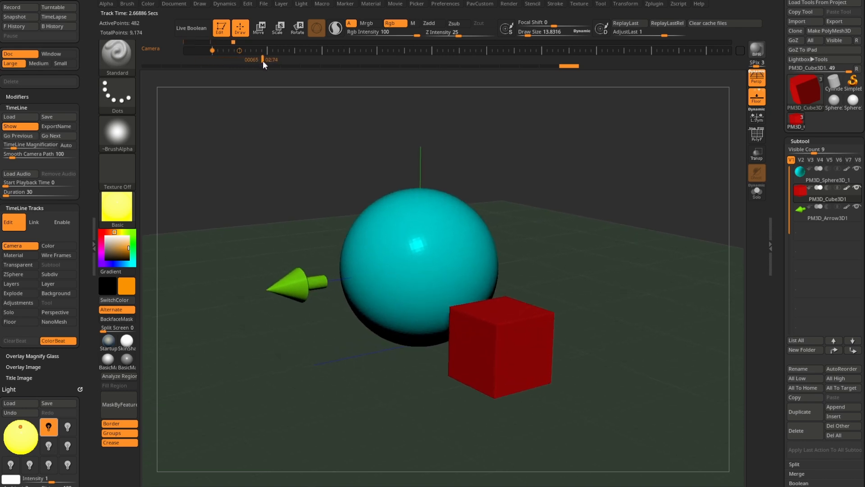
left_click_drag(517, 172, 569, 198)
left_click_drag(264, 59, 203, 65)
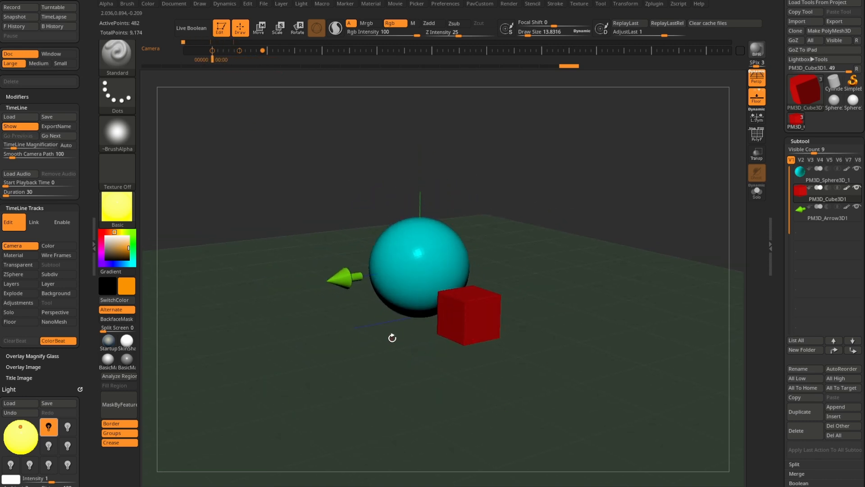
- Set the Redshift floor material to Plastic
left_click_drag(87, 190, 65, 38)
left_click(20, 255)
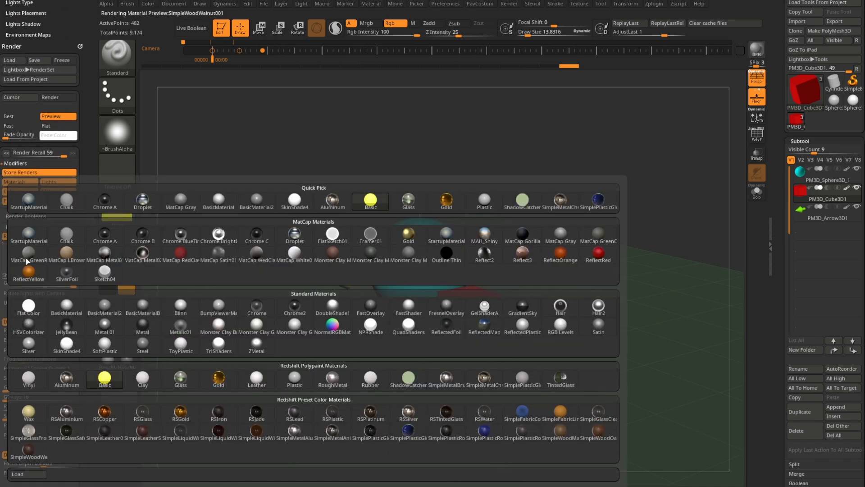
left_click(294, 379)
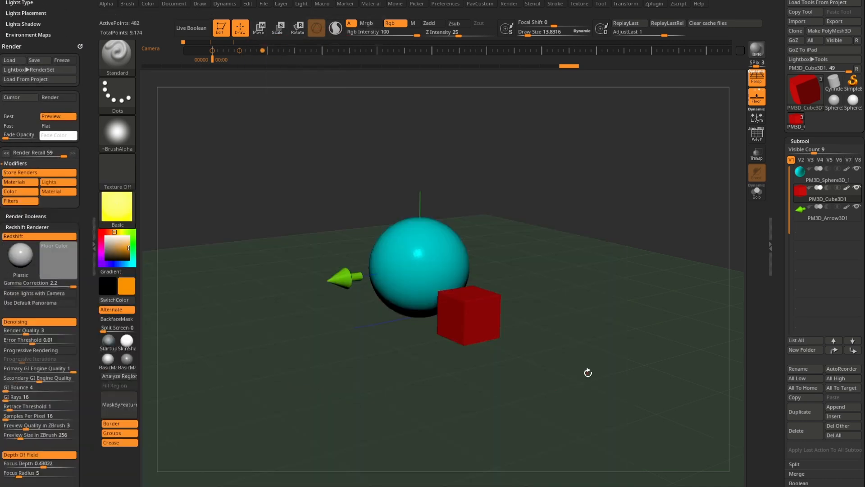
- Set the floor's grid size to 3 and return the timeline playhead to the start
left_click(200, 4)
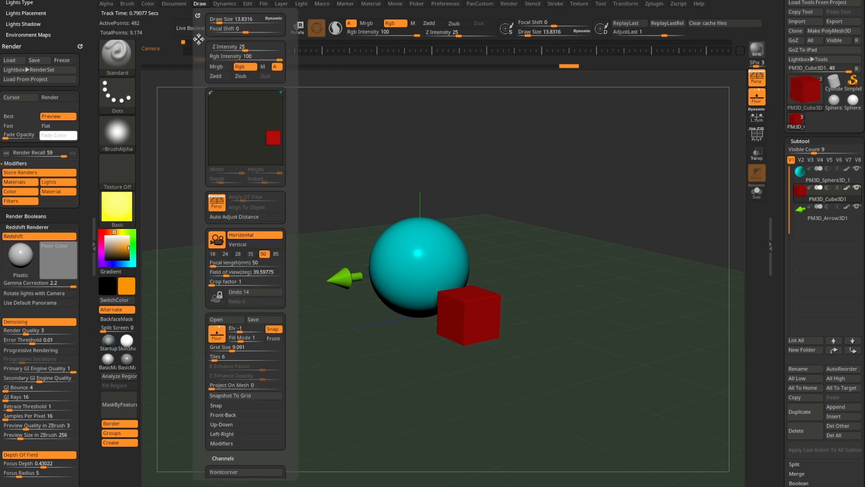
left_click(230, 348)
type("3")
key("Return")
mouse_move(211, 58)
left_mouse_down()
mouse_move(264, 62)
mouse_move(209, 68)
left_mouse_up()
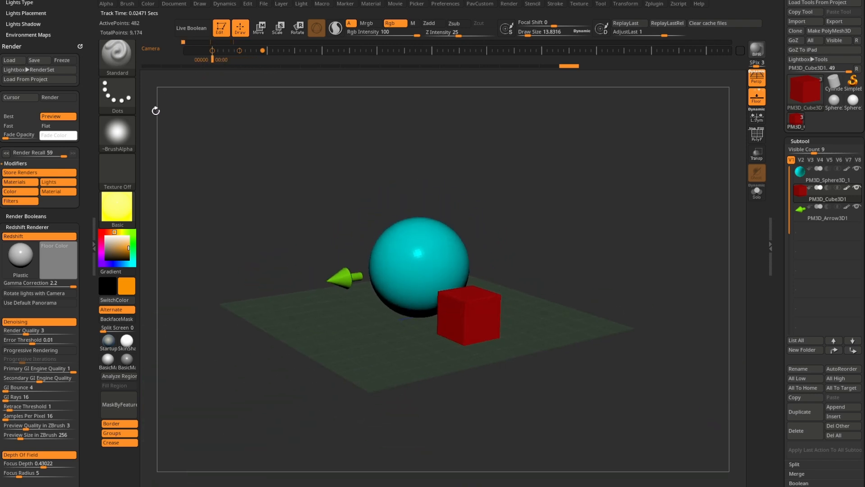
- Expand the movie's Title Image options and set the FadeIn and FadeOut times to 0
scroll(76, 328, "up", 10)
scroll(75, 329, "up", 4)
left_click(21, 133)
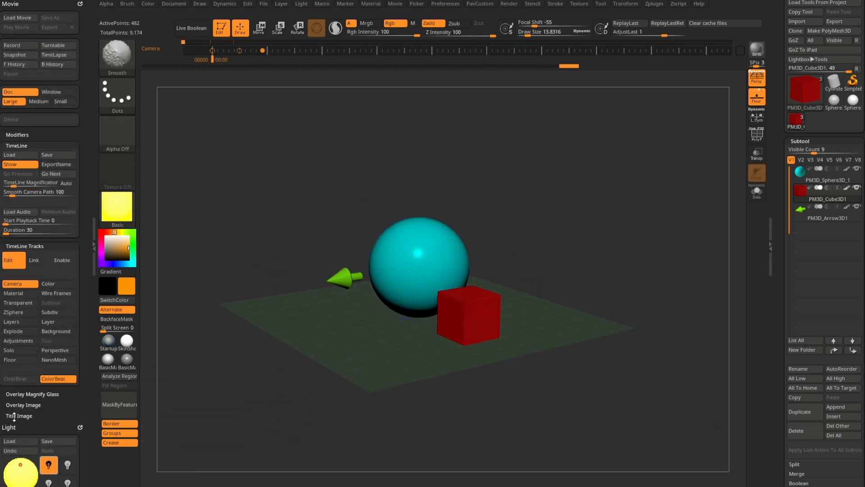
left_click(14, 415)
left_click_drag(33, 373, 16, 381)
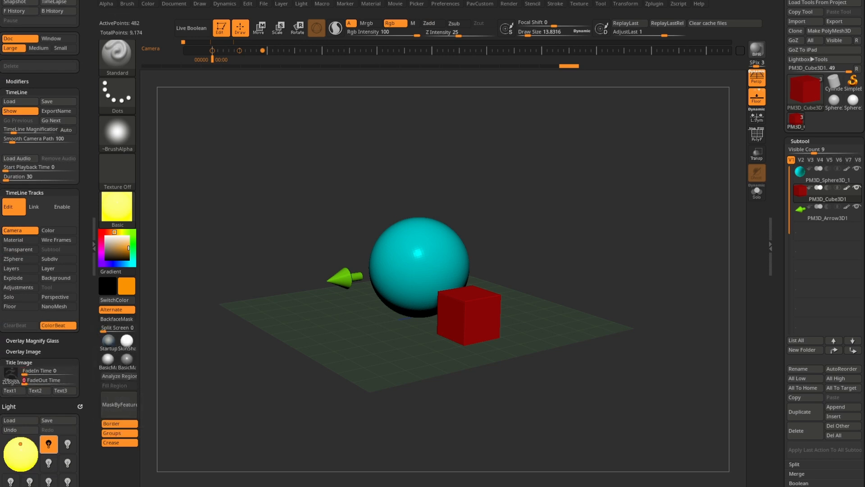
- Set the timeline duration to 10 seconds
scroll(18, 225, "up", 2)
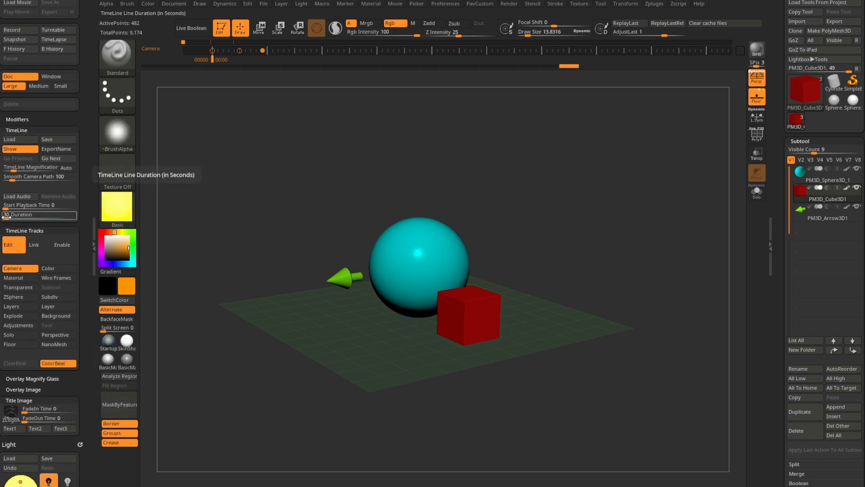
type("10")
key("Return")
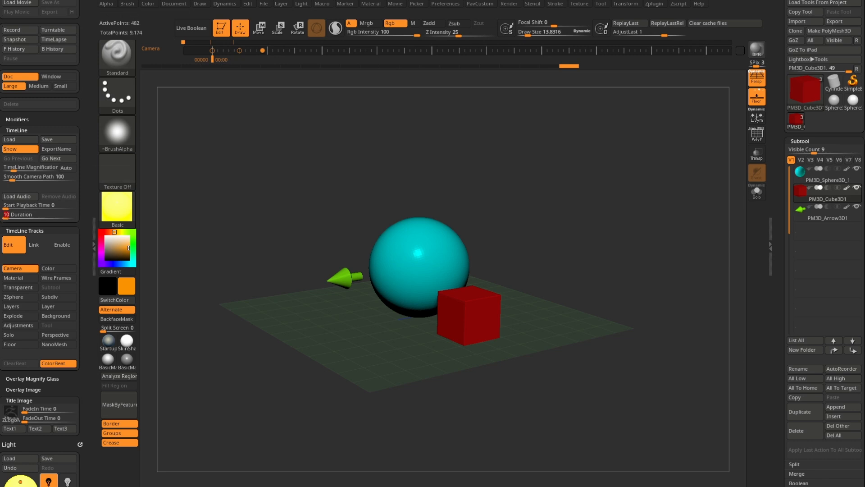
- Render the scene with Redshift, raise the Error Threshold to about 0.31 and render again
key("shift+r")
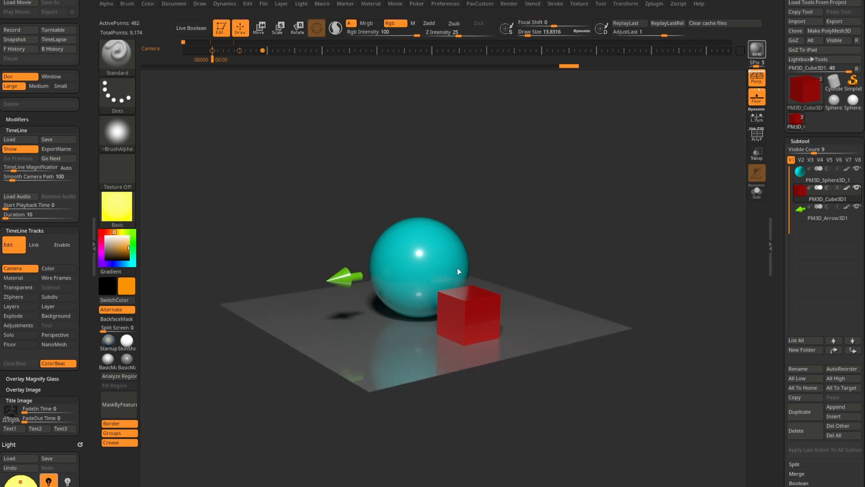
left_click_drag(88, 238, 83, 79)
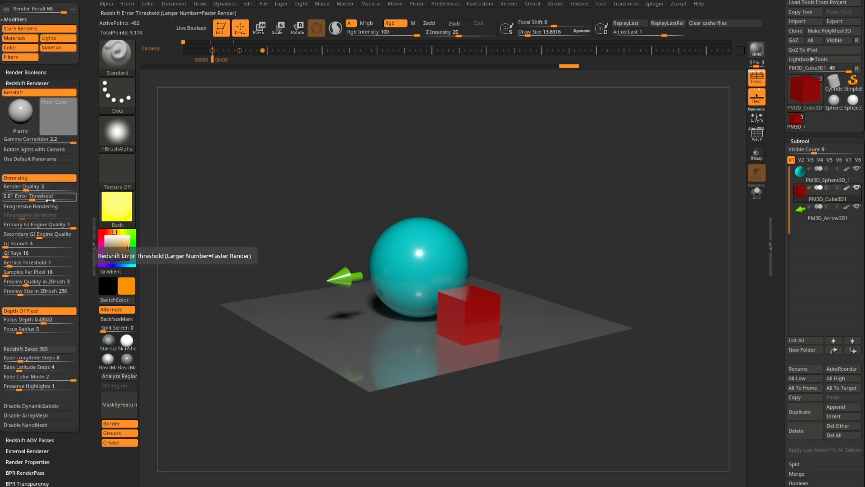
left_click_drag(35, 197, 59, 198)
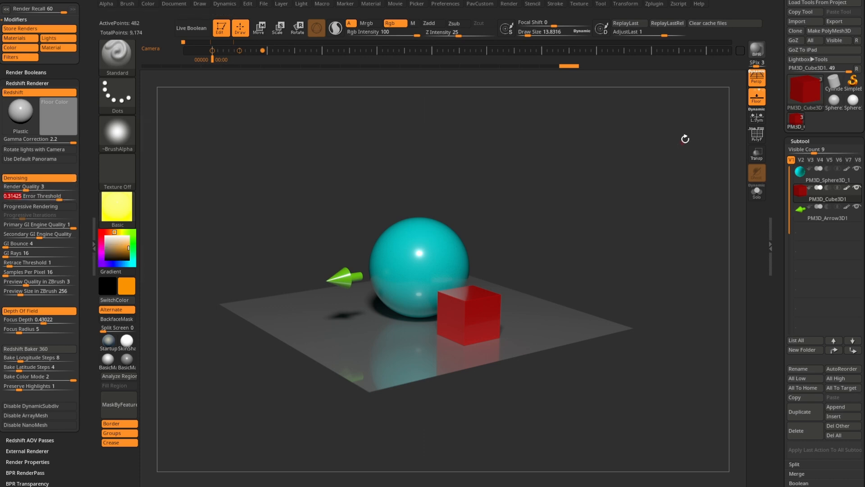
left_click(757, 48)
- Dock the Document settings in the side tray and resize the document to 800 wide by 582 high
left_click_drag(84, 85, 82, 253)
left_click(183, 7)
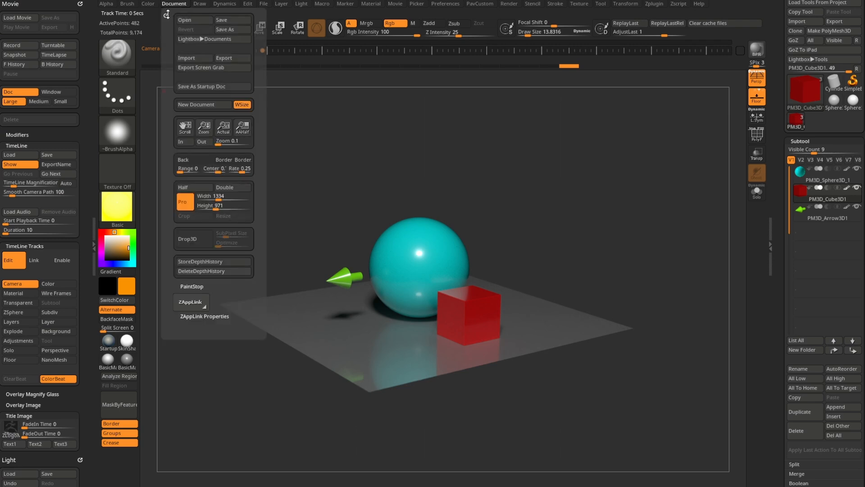
left_click(168, 13)
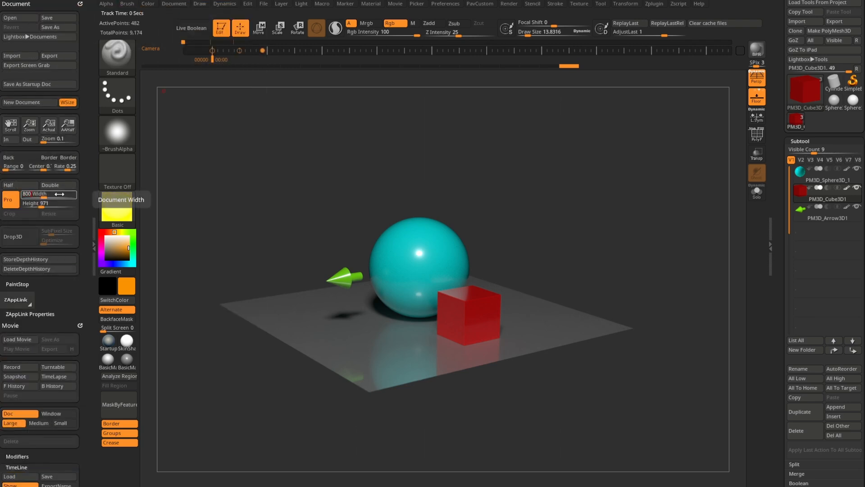
key("Return")
left_click(66, 214)
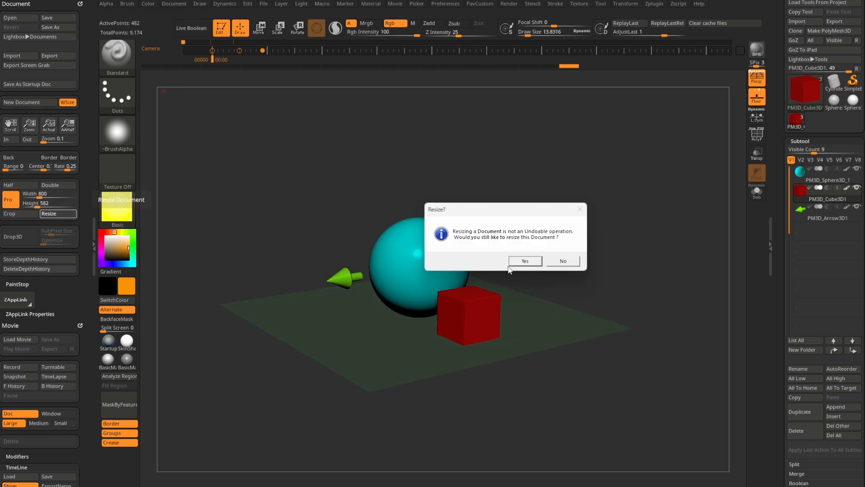
left_click(518, 261)
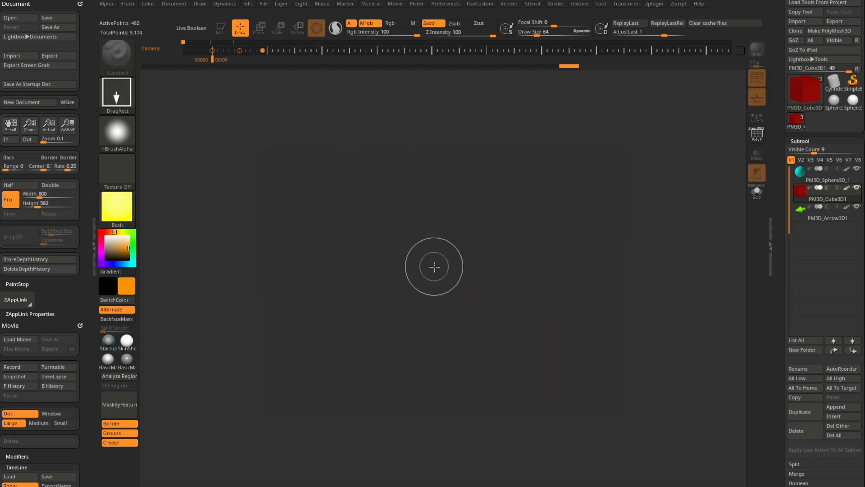
- Redraw the model on the resized canvas, enter Edit mode and set the playhead to the start of the timeline
left_click_drag(434, 267, 349, 184)
left_click(221, 28)
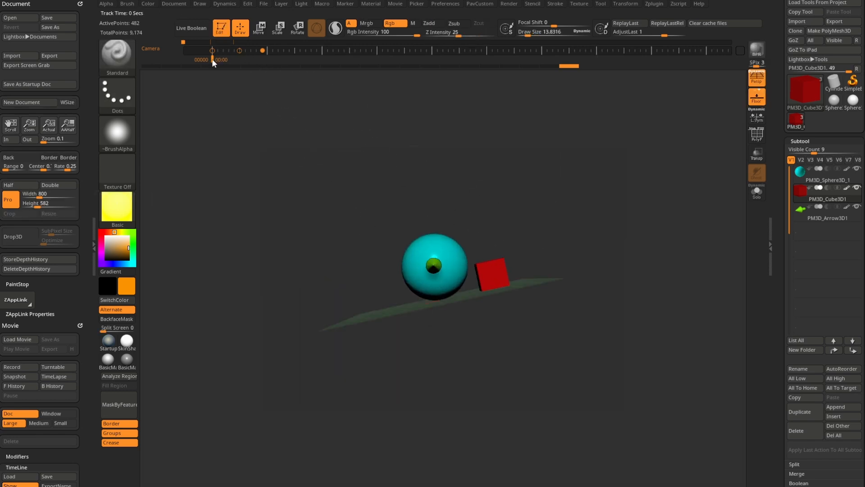
left_click(212, 60)
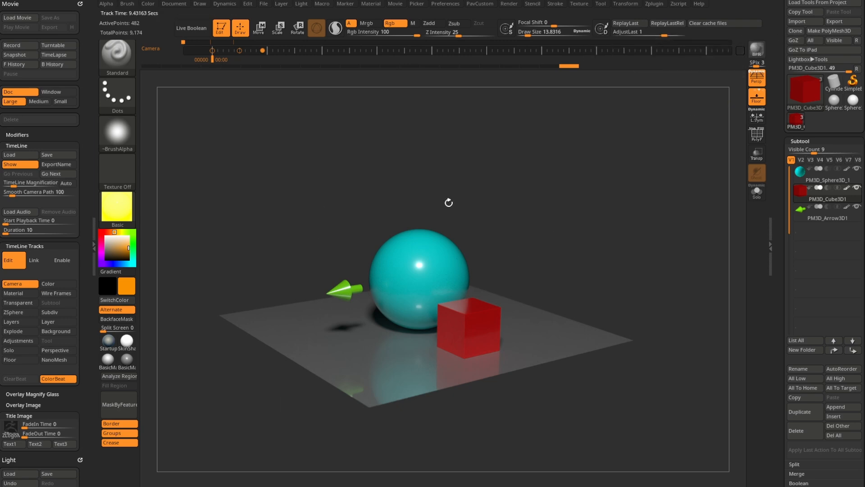
- Render the timeline's camera animation to a movie from its start
left_click_drag(88, 212, 85, 195)
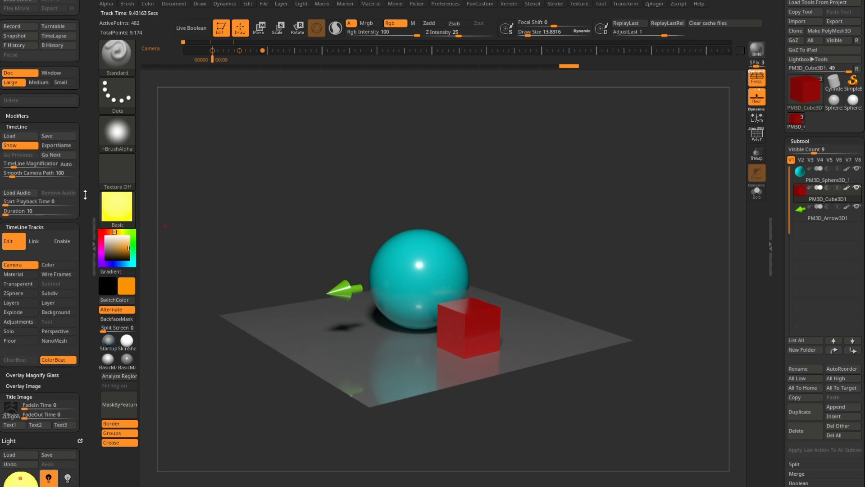
key("ctrl+shift")
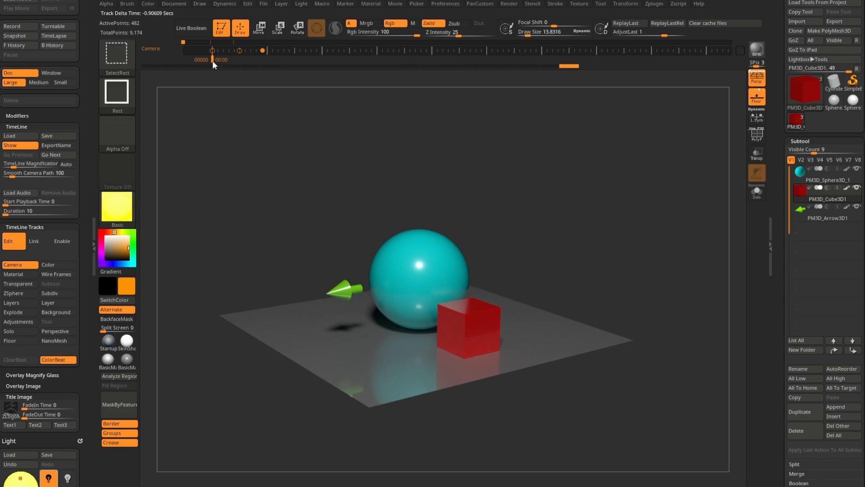
left_click(212, 58, "shift")
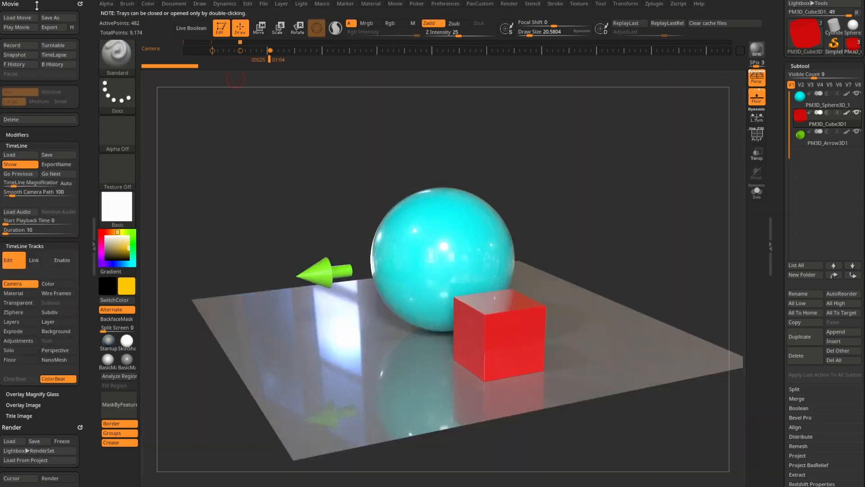
- Export the recorded movie at highest quality to the Desktop as ZBrush Movie.mp4 and close its playback window
left_click(13, 27)
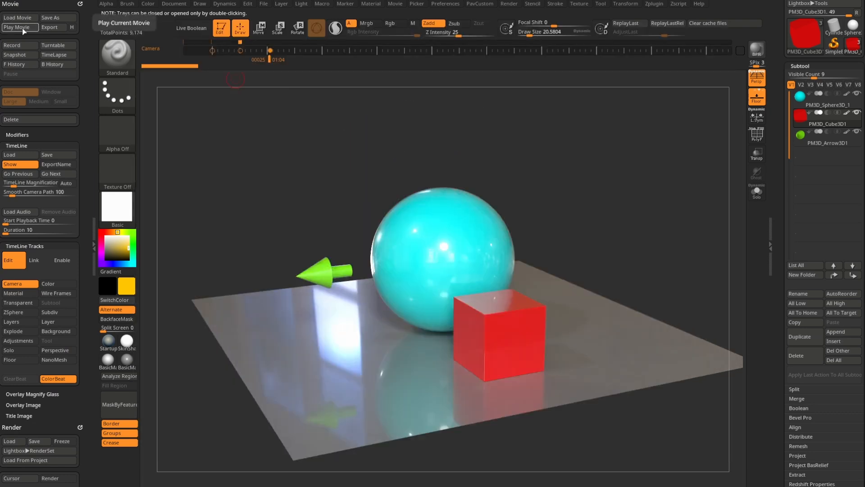
left_click(73, 28)
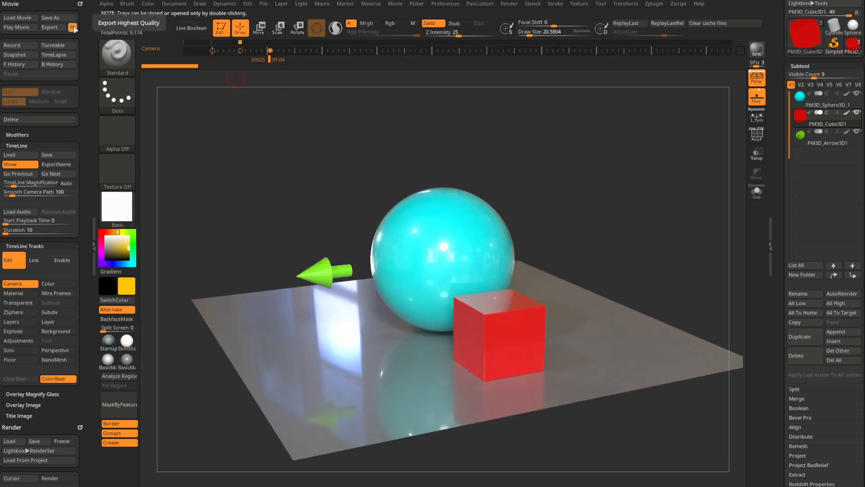
left_click(58, 27)
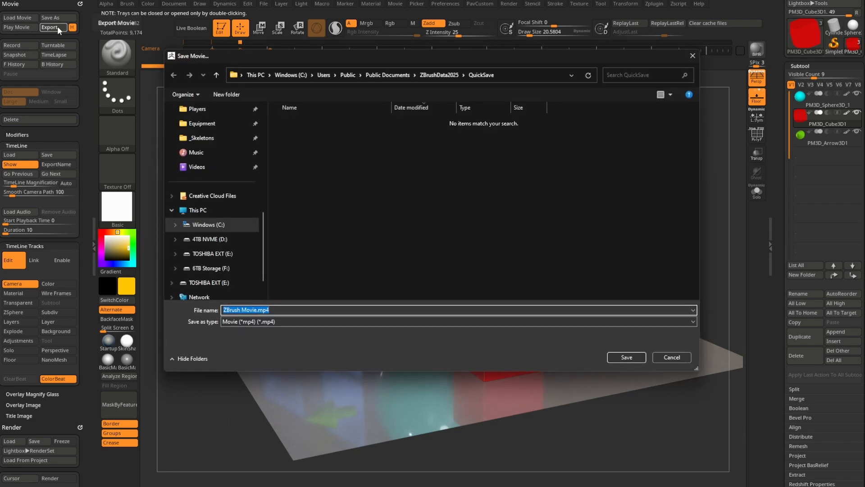
scroll(198, 149, "up", 4)
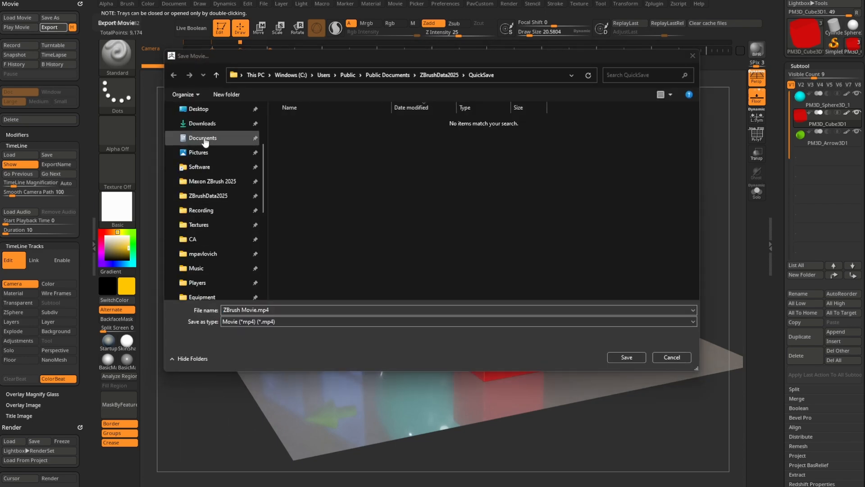
left_click(199, 109)
left_click(615, 357)
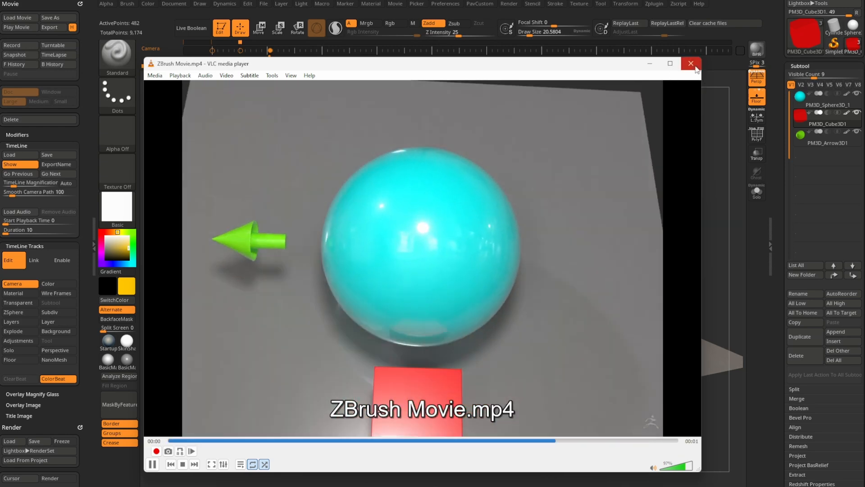
left_click(696, 69)
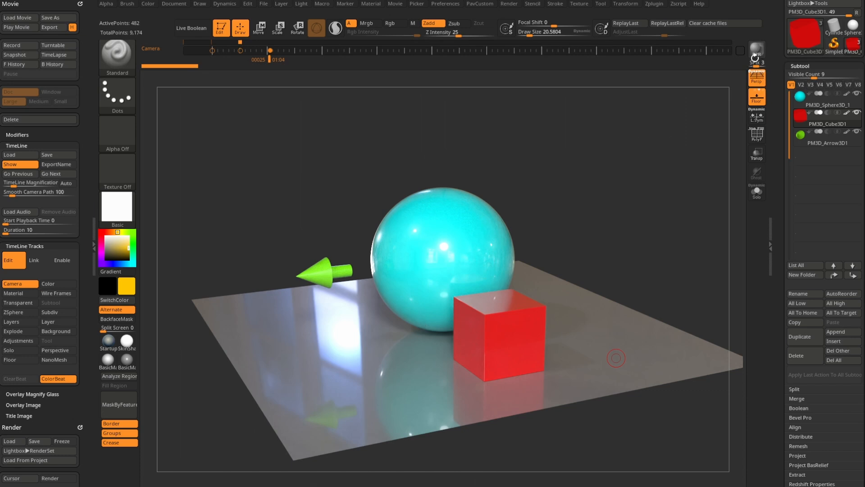
- Expand the BPR Filters settings of the render options and look at the available filter slots
left_click_drag(86, 153, 83, 6)
left_click_drag(81, 170, 80, 31)
scroll(28, 343, "down", 5)
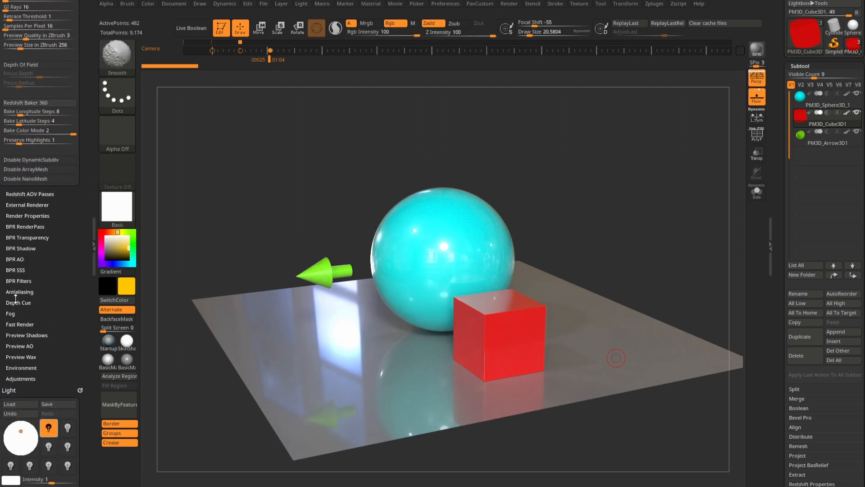
left_click(18, 280)
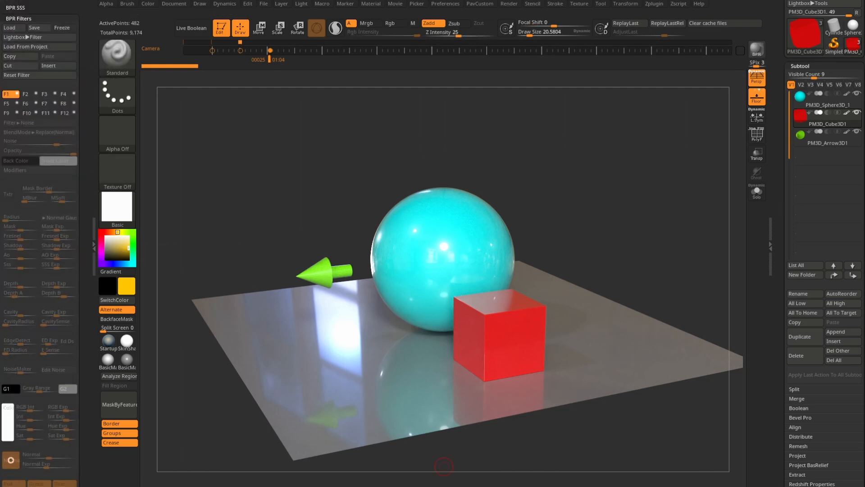
- Switch to the browser, look through the ZBrush 2019 What's New playlist for BPR filter videos, and return to ZBrush
key("alt+Tab")
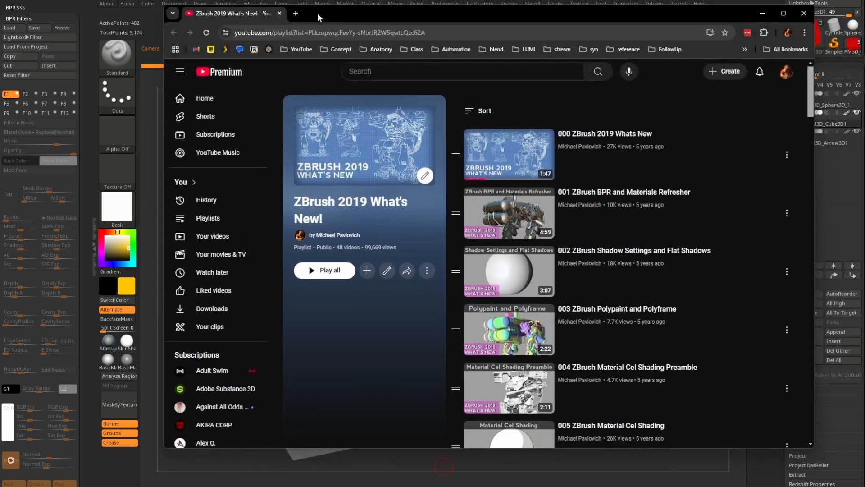
scroll(597, 171, "down", 1)
scroll(597, 172, "down", 8)
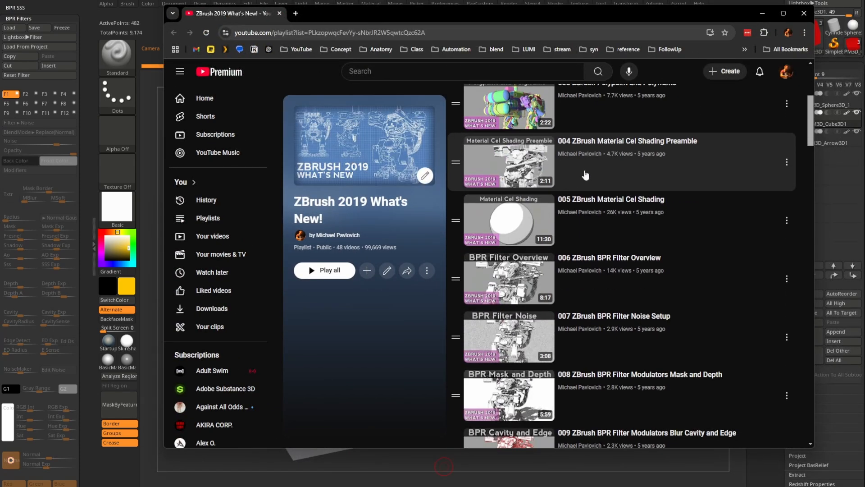
key("alt+Tab")
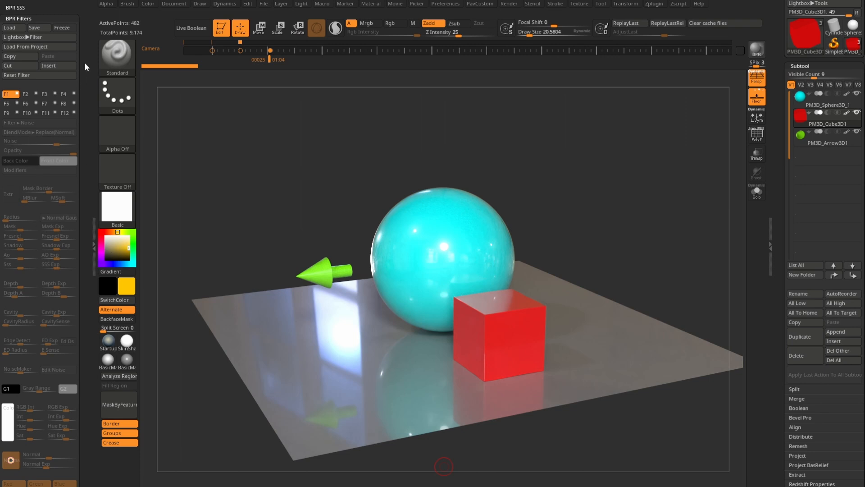
- Collapse the BPR Filters settings and save the render settings to the Desktop as RenderPreset.zrp
left_click(60, 18)
left_click_drag(85, 18, 89, 249)
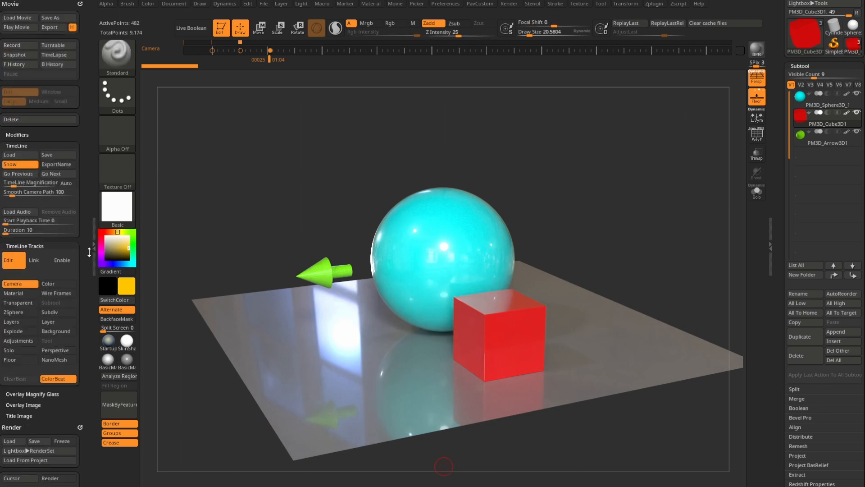
left_click(81, 3)
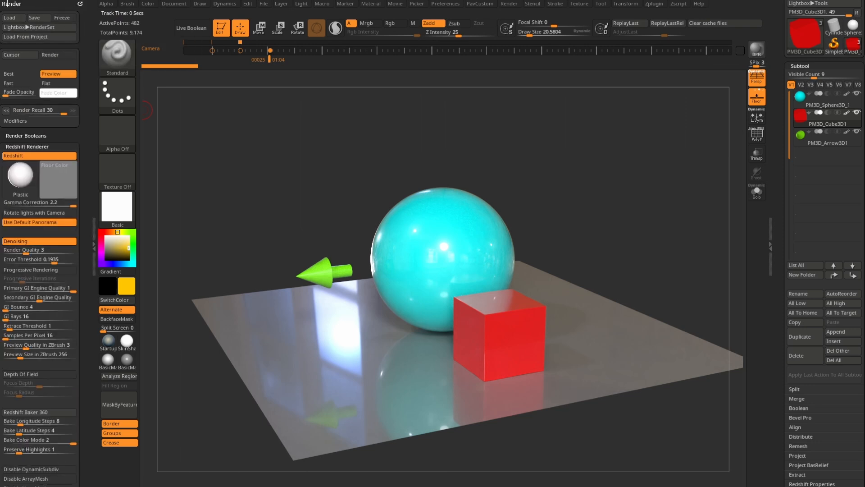
left_click(37, 17)
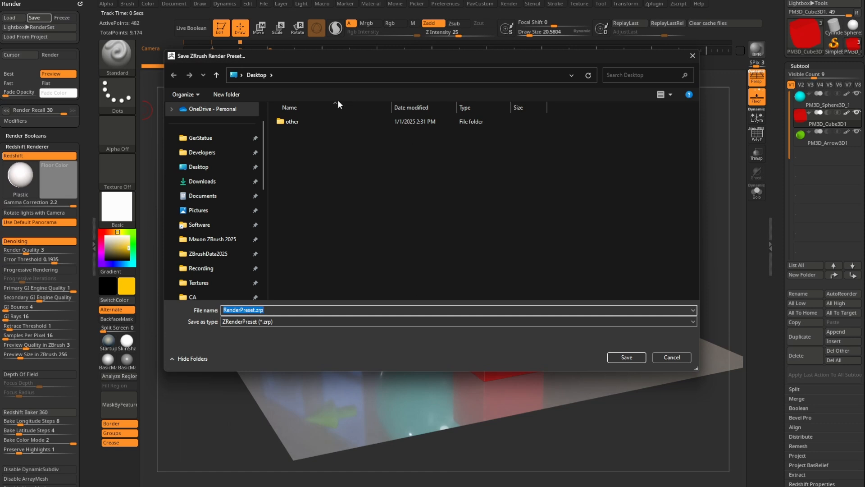
left_click(625, 358)
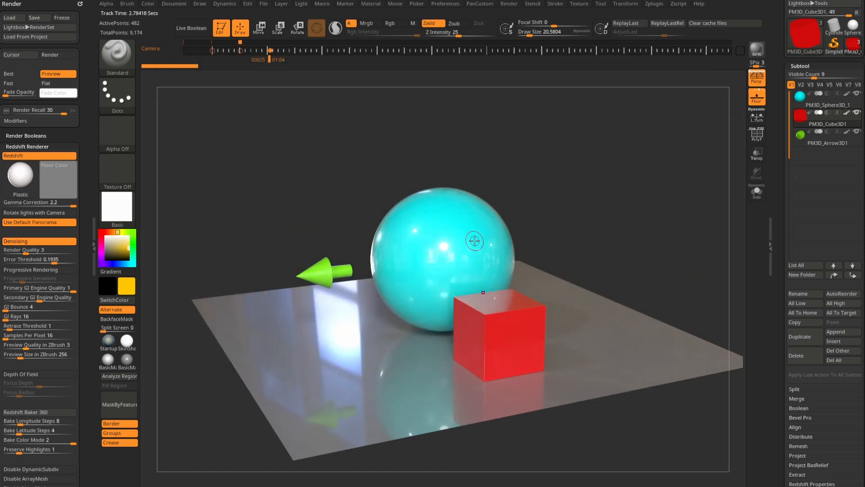
- Save the whole project to the Desktop as ZBrushProject.zpr
left_click_drag(780, 89, 783, 236)
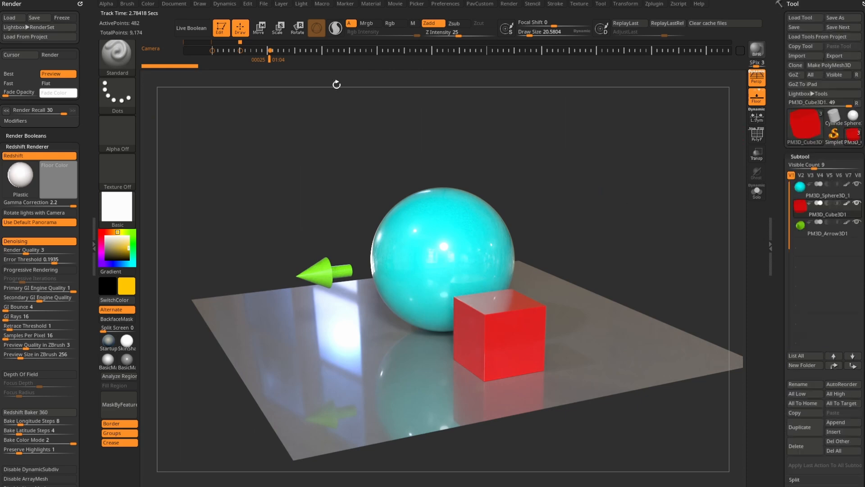
left_click(262, 4)
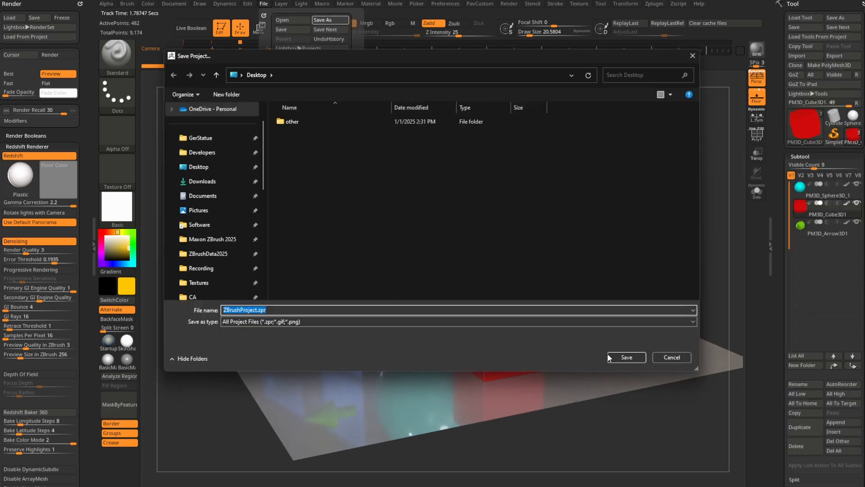
left_click(609, 356)
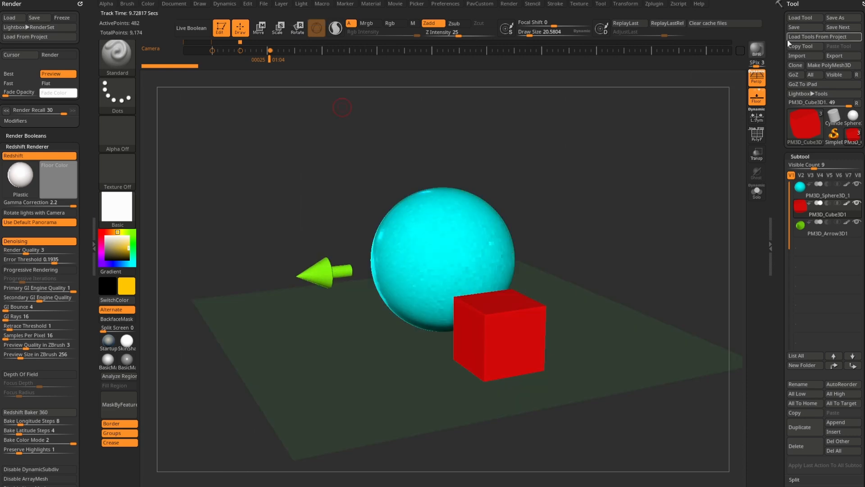
left_click_drag(672, 235, 591, 249)
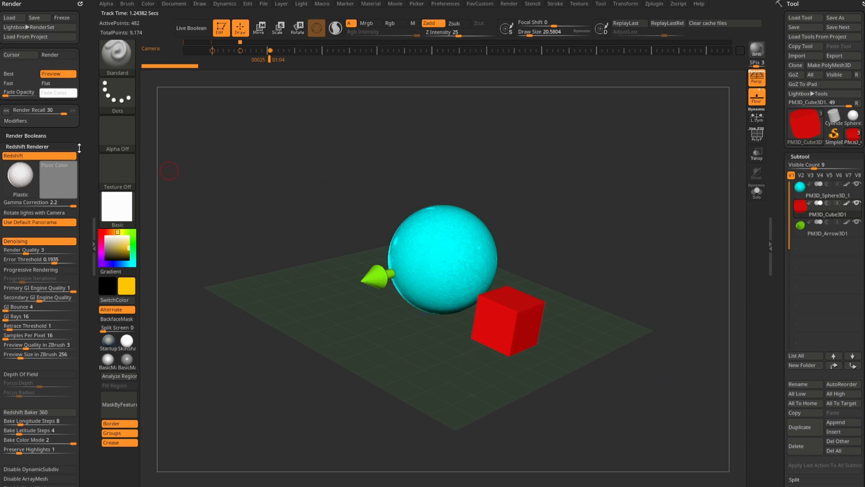
left_click(11, 19)
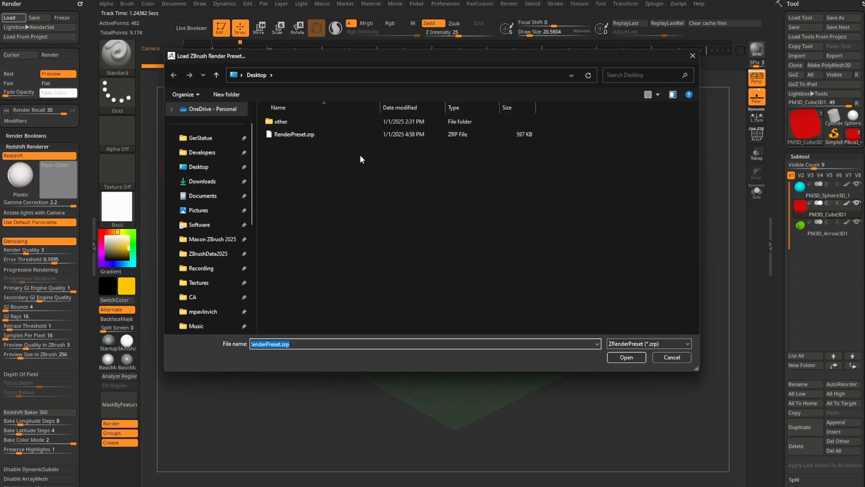
left_click(671, 357)
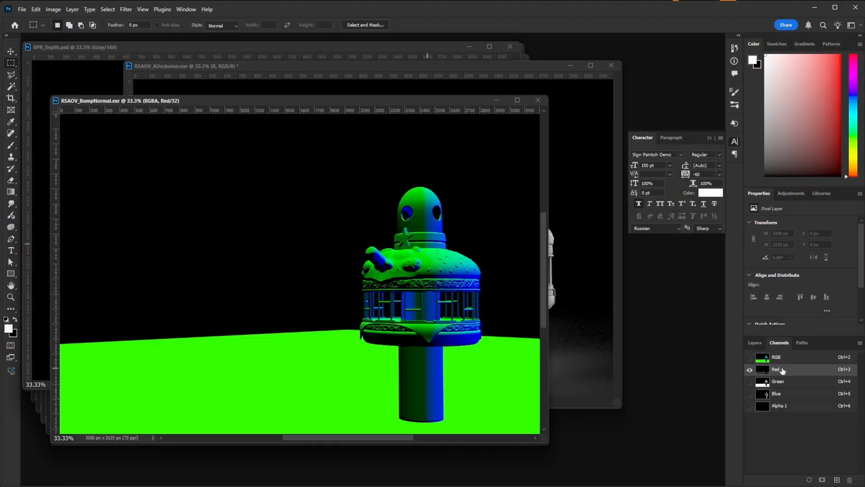
- Switch to Photoshop, select the green channel of RSAOV_BumpNormal.exr and change the blend mode of the burger tower's colour pass layer
left_click(762, 381)
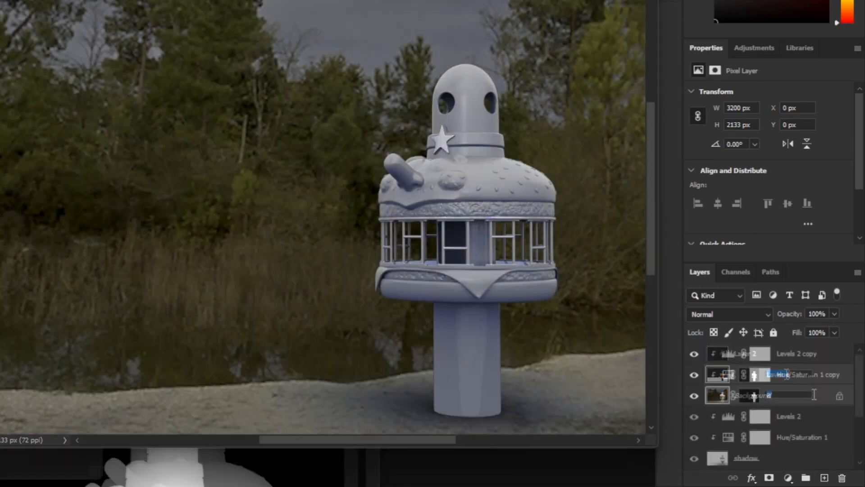
left_click(757, 372)
left_click(701, 242)
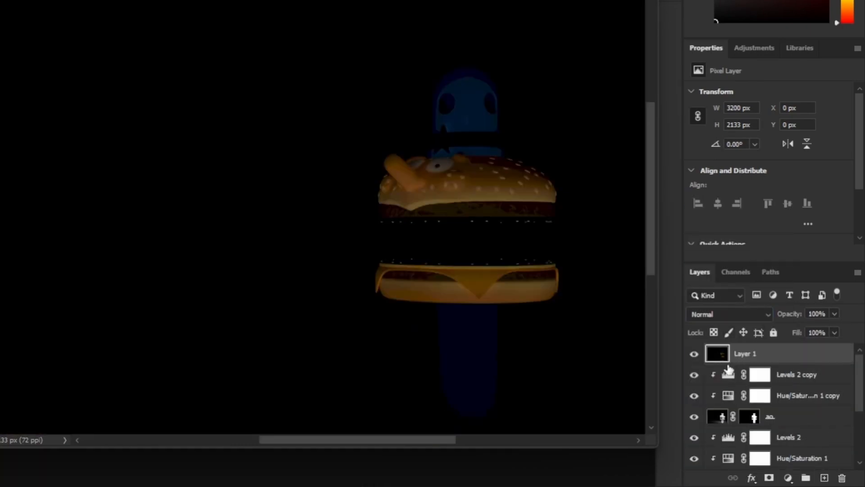
left_click(730, 314)
left_click(700, 299)
- Hide the top layer and adjust the hue of the colorized Hue/Saturation adjustment above the light_fill layer
left_click(694, 354)
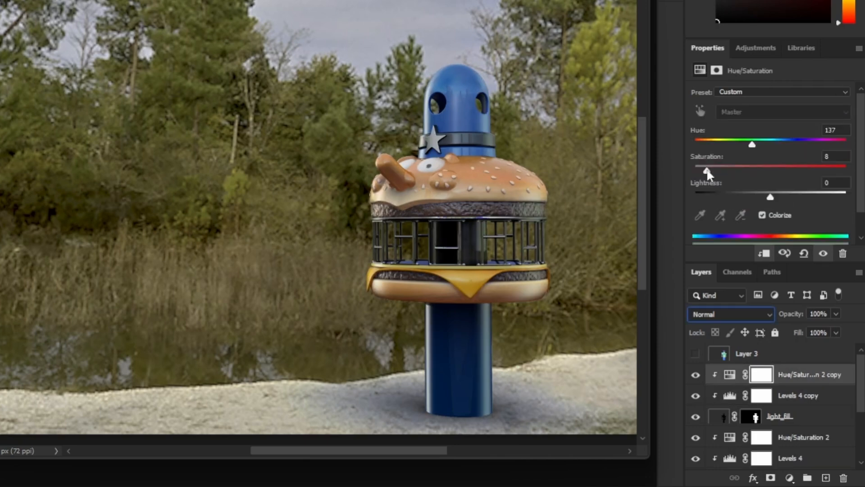
mouse_move(769, 142)
left_mouse_down()
mouse_move(751, 143)
mouse_move(780, 144)
left_mouse_up()
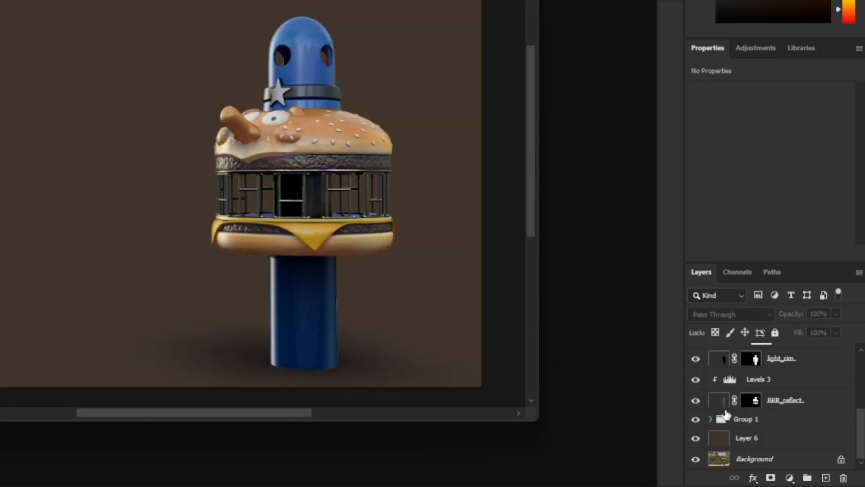